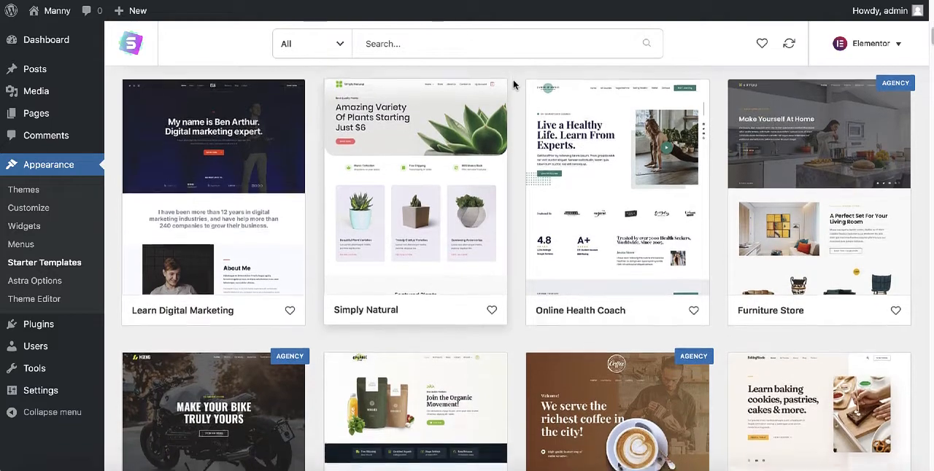
Browse the gallery of Elementor starter templates to examine the available website designs.
scroll(513, 85, "down", 3)
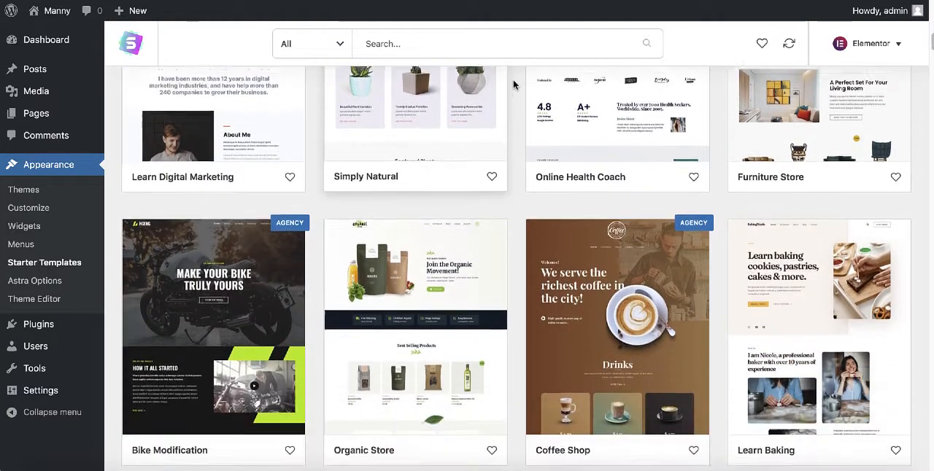
scroll(513, 85, "down", 3)
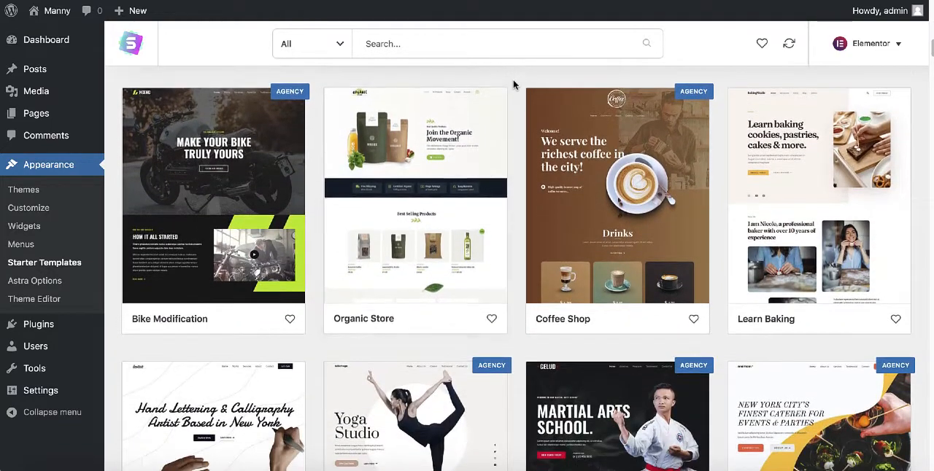
scroll(513, 85, "down", 3)
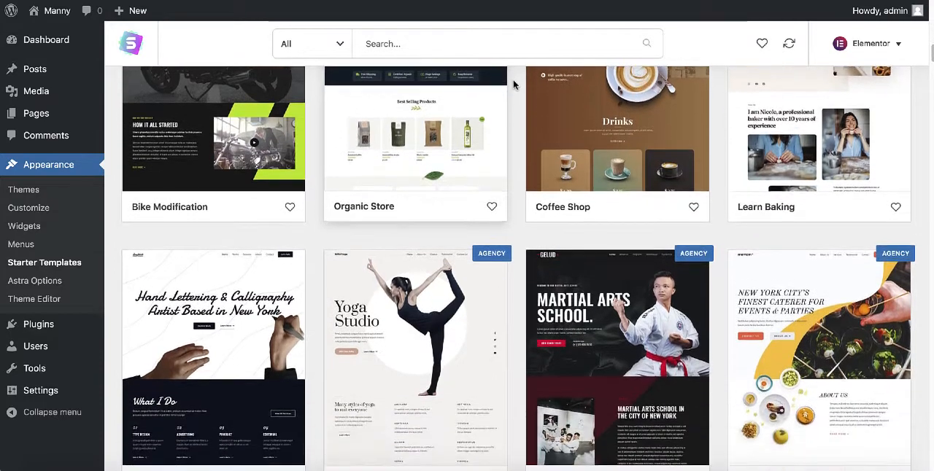
scroll(513, 84, "down", 2)
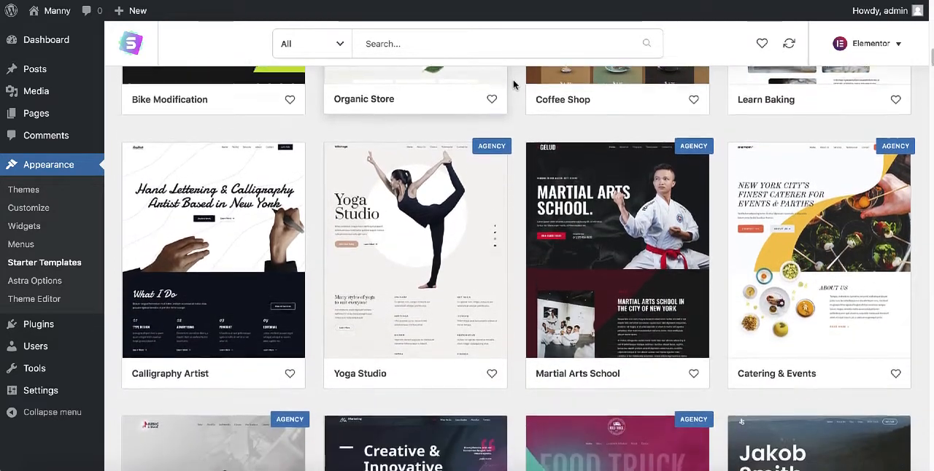
scroll(513, 85, "down", 1)
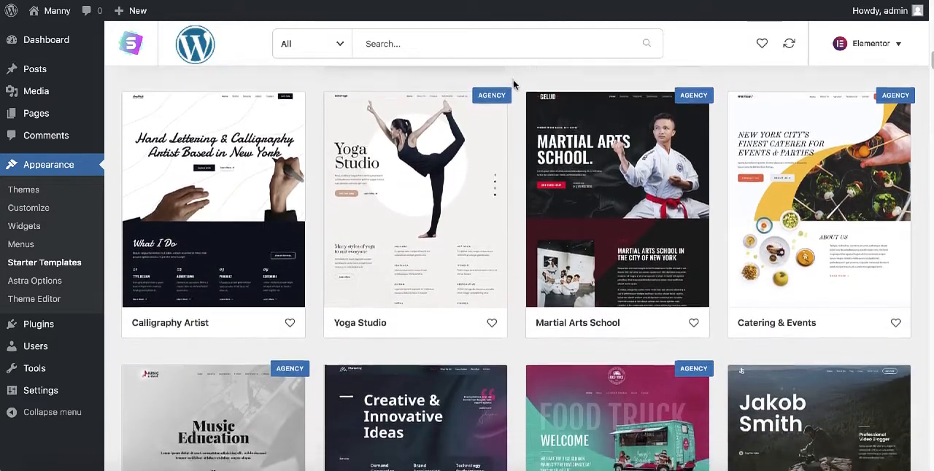
scroll(513, 85, "down", 3)
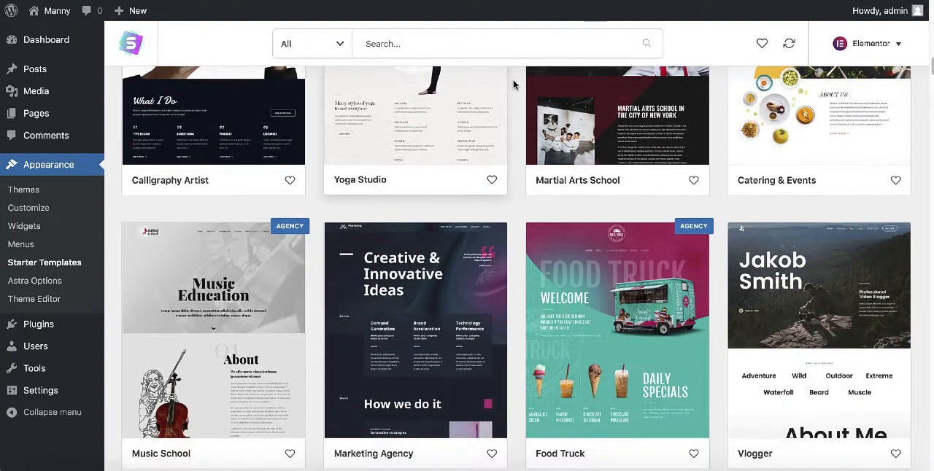
scroll(512, 85, "down", 2)
scroll(513, 85, "down", 2)
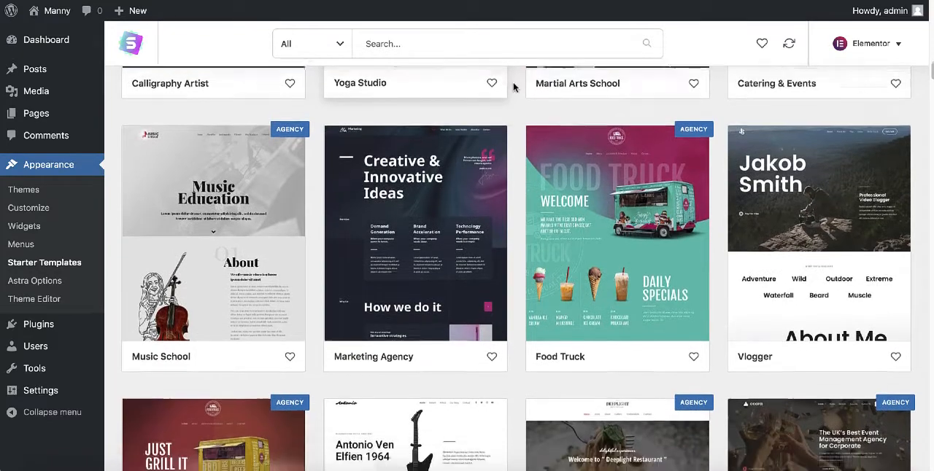
scroll(513, 88, "down", 1)
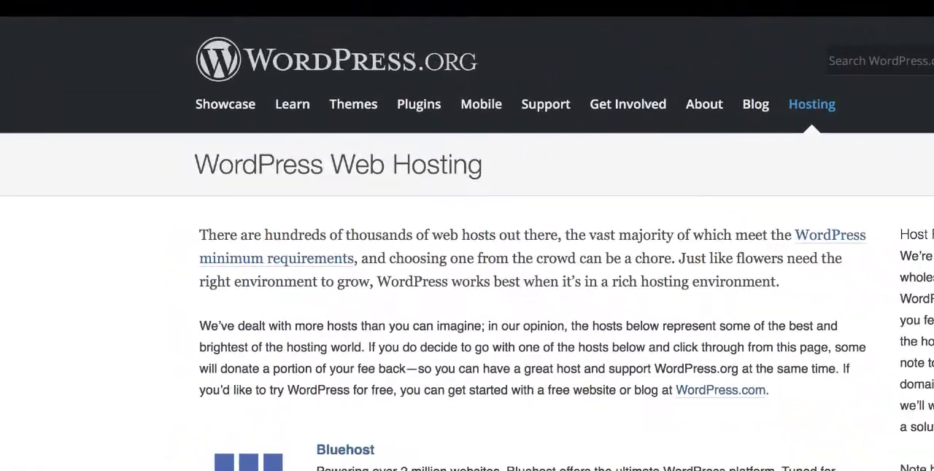
Review the recommended hosts on the WordPress.org hosting page and view the desktop results in PageSpeed Insights.
scroll(467, 243, "down", 3)
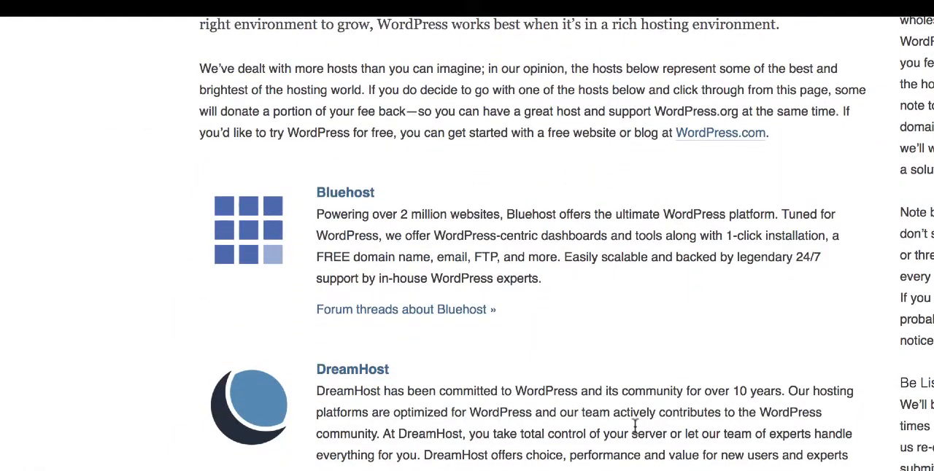
scroll(635, 431, "down", 3)
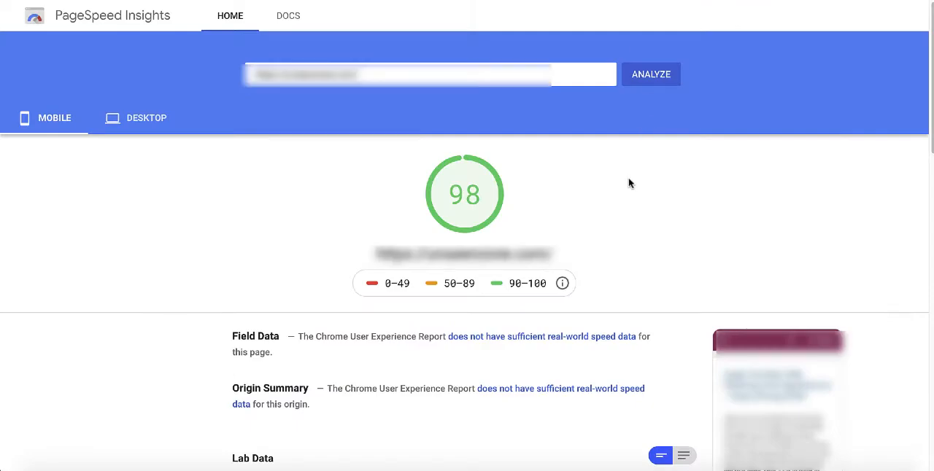
left_click(136, 121)
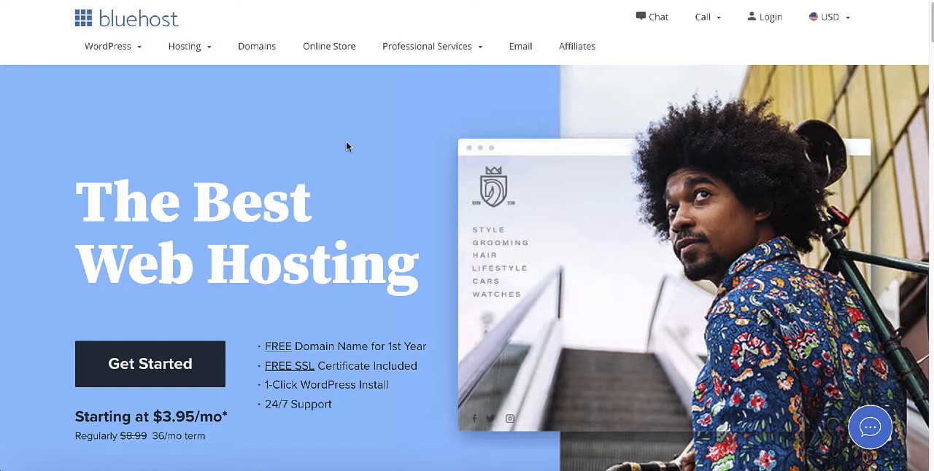
Start a Bluehost sign-up and select the Basic shared hosting plan.
scroll(346, 147, "down", 1)
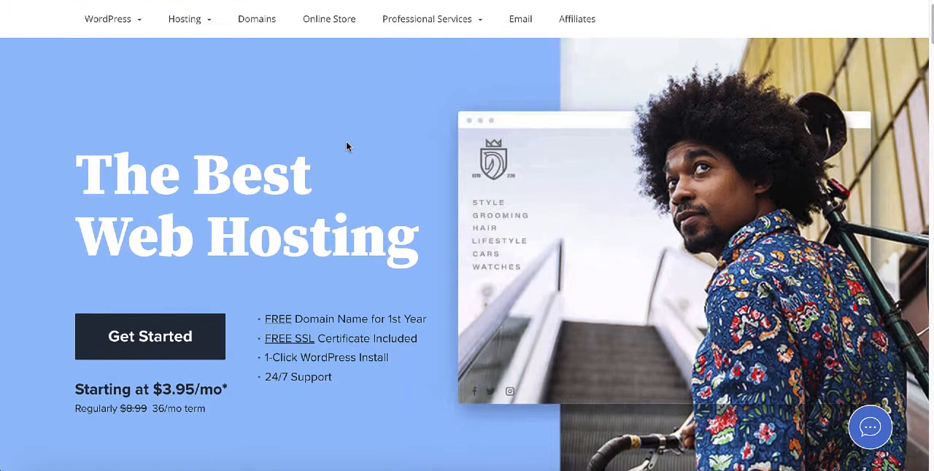
scroll(346, 146, "down", 1)
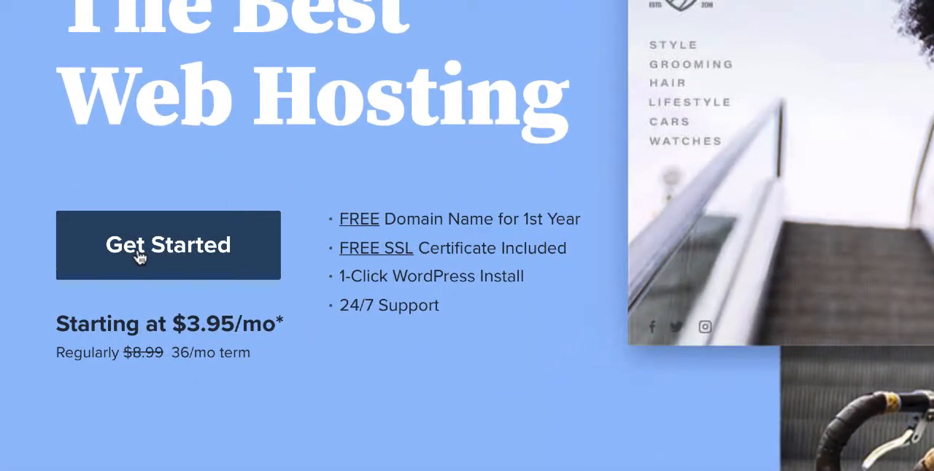
left_click(139, 255)
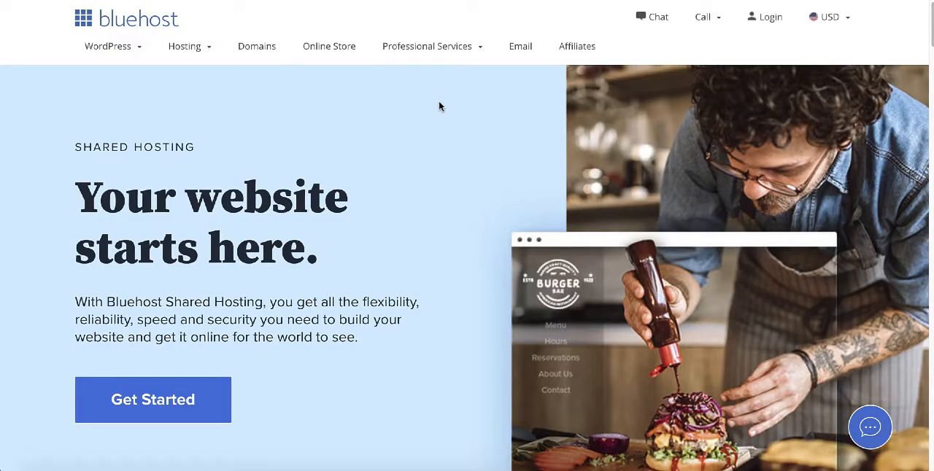
scroll(439, 108, "down", 6)
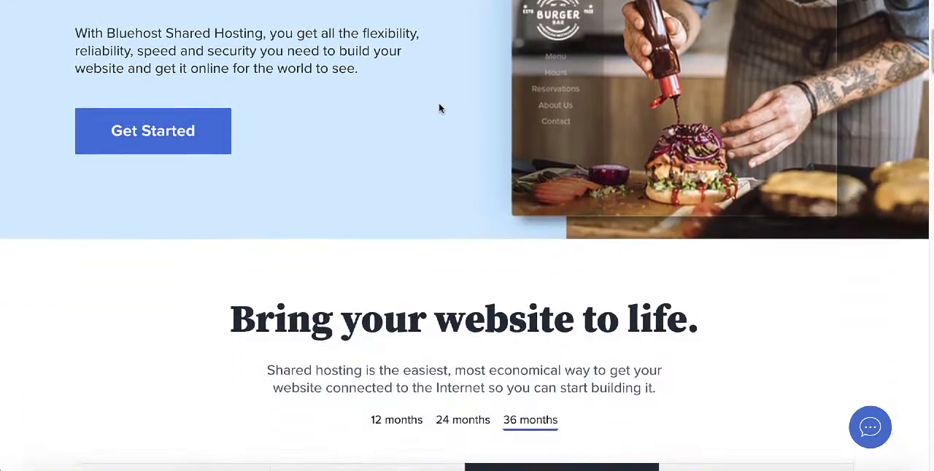
scroll(439, 108, "down", 3)
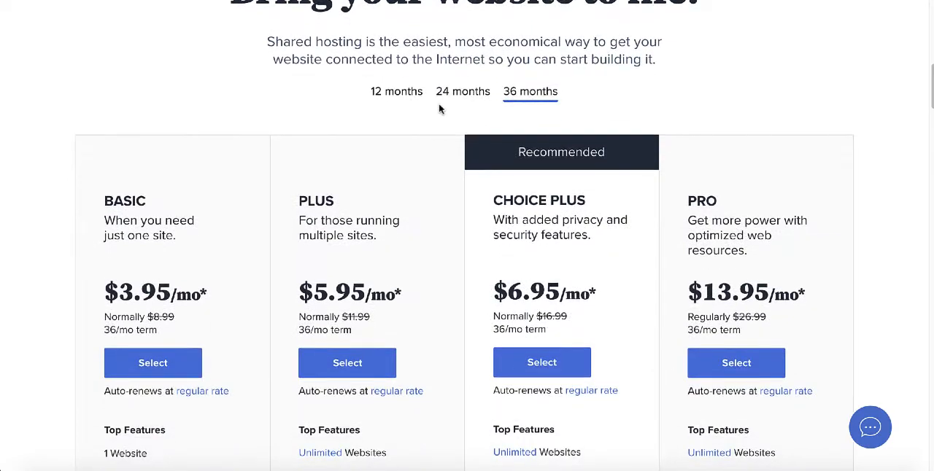
scroll(438, 108, "down", 1)
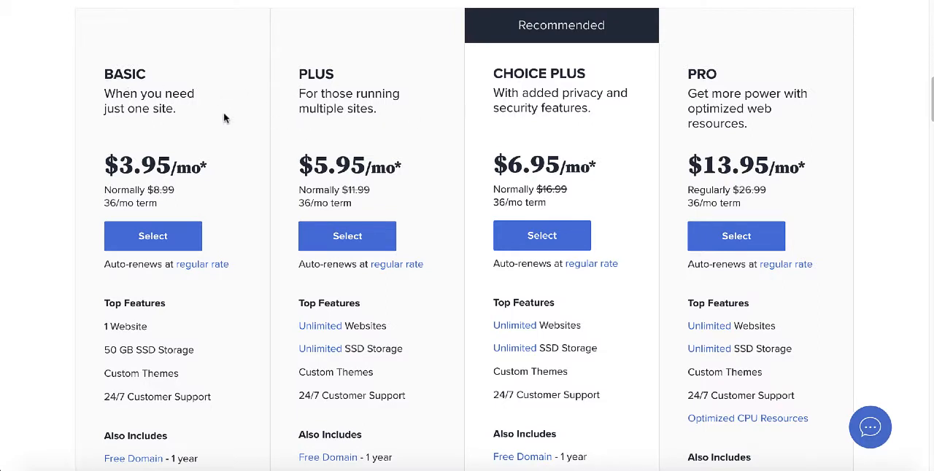
left_click(150, 240)
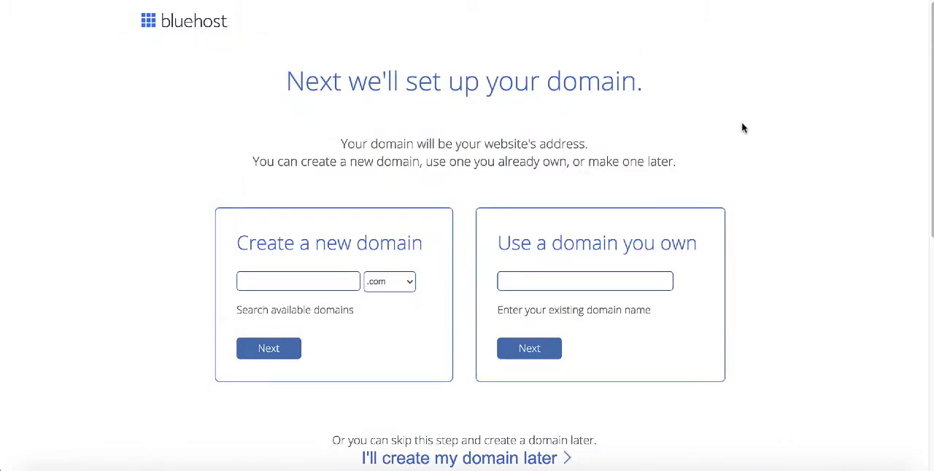
Create the new domain firstwpsite with the .com extension and continue to account creation.
scroll(743, 128, "down", 2)
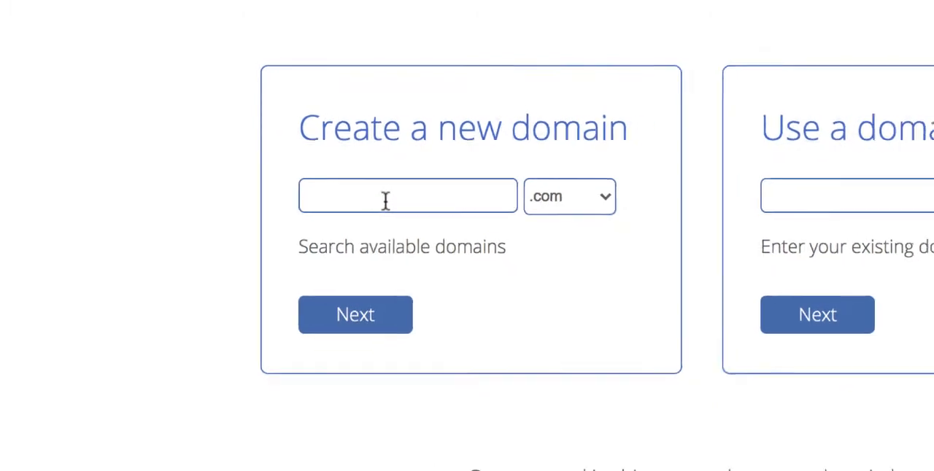
scroll(287, 156, "down", 1)
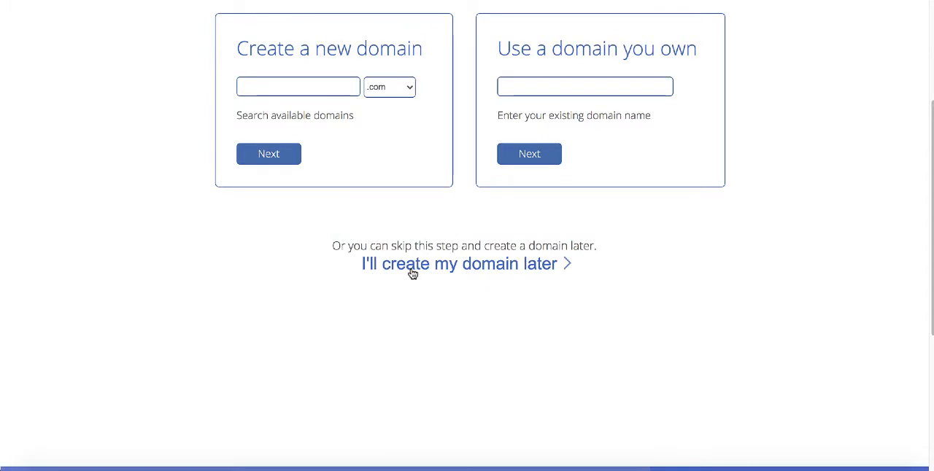
scroll(475, 146, "up", 2)
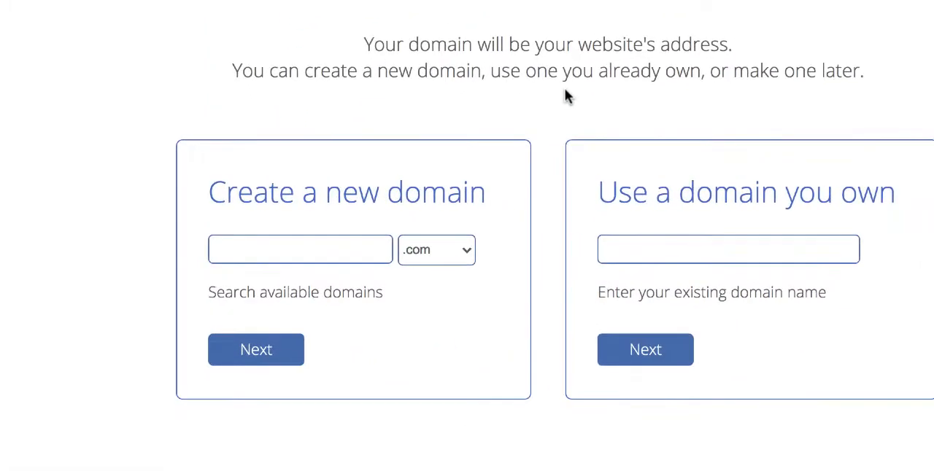
type("firstwpsite")
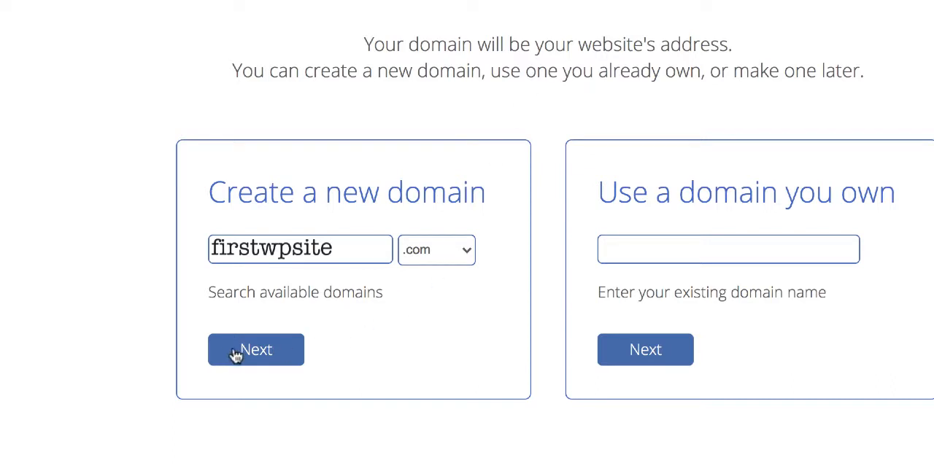
left_click(257, 352)
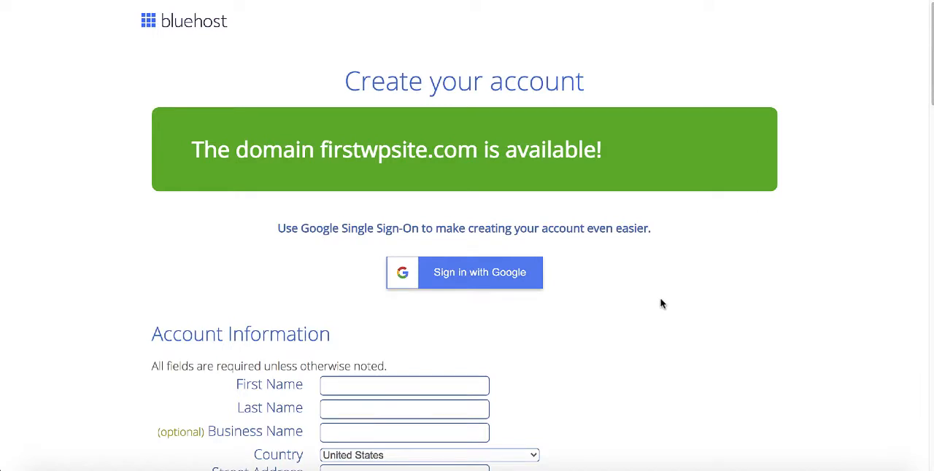
Review the required account information fields and the term options offered for the account plan.
scroll(662, 304, "down", 2)
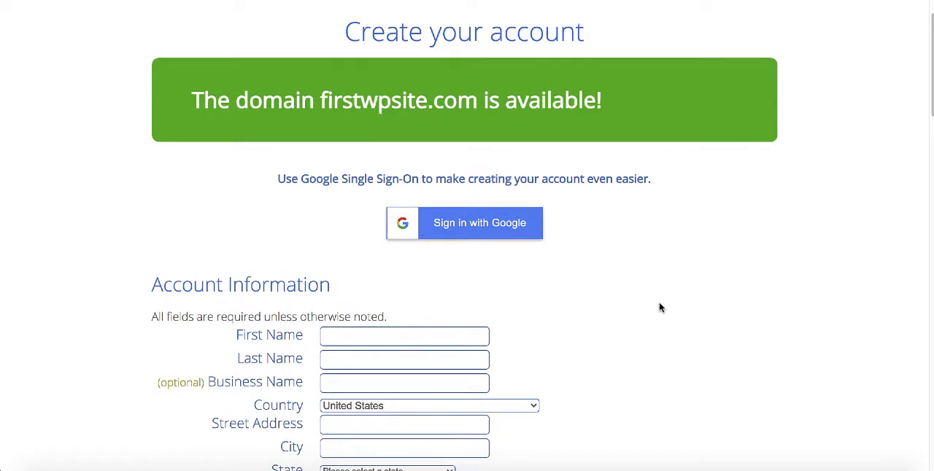
scroll(659, 307, "down", 3)
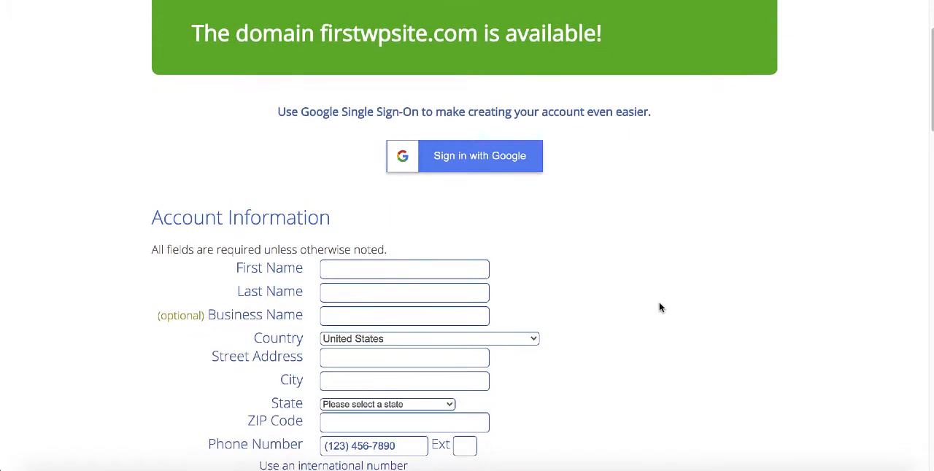
scroll(660, 307, "down", 5)
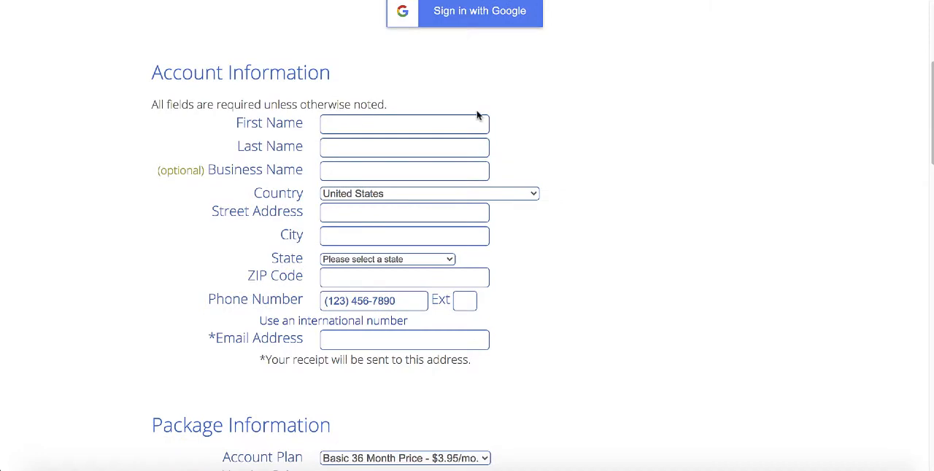
scroll(547, 119, "down", 3)
scroll(547, 119, "down", 3)
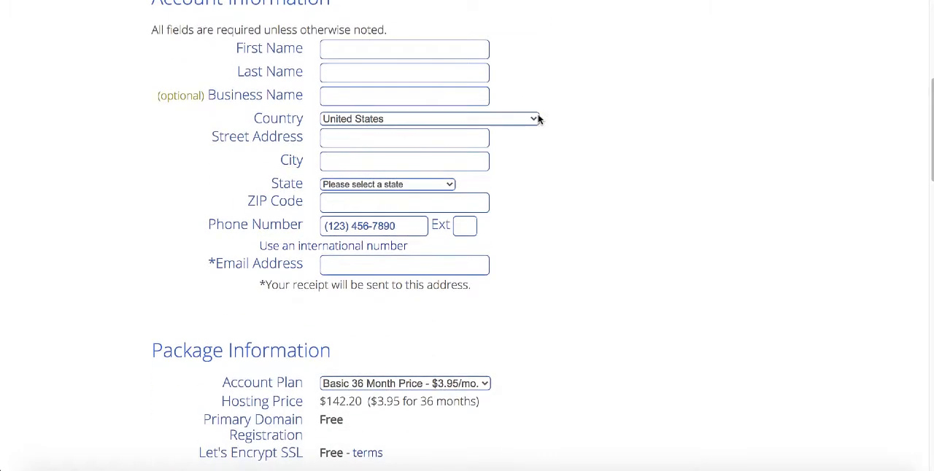
scroll(557, 171, "down", 5)
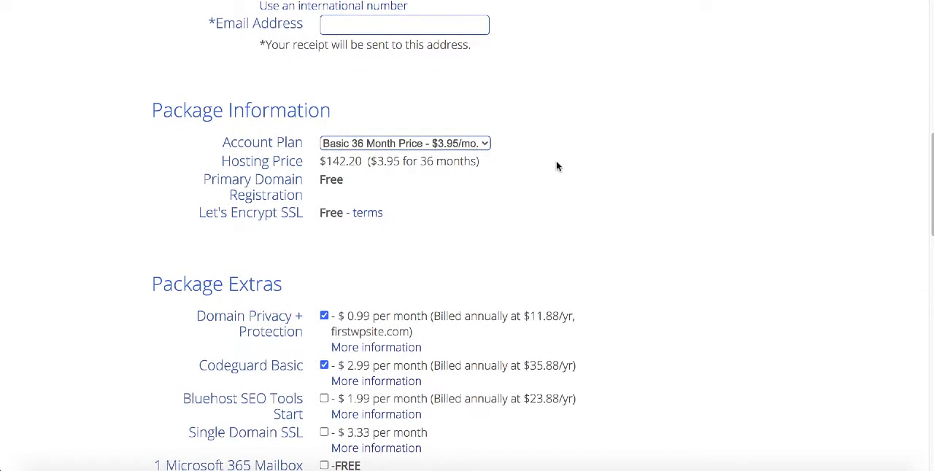
left_click(453, 146)
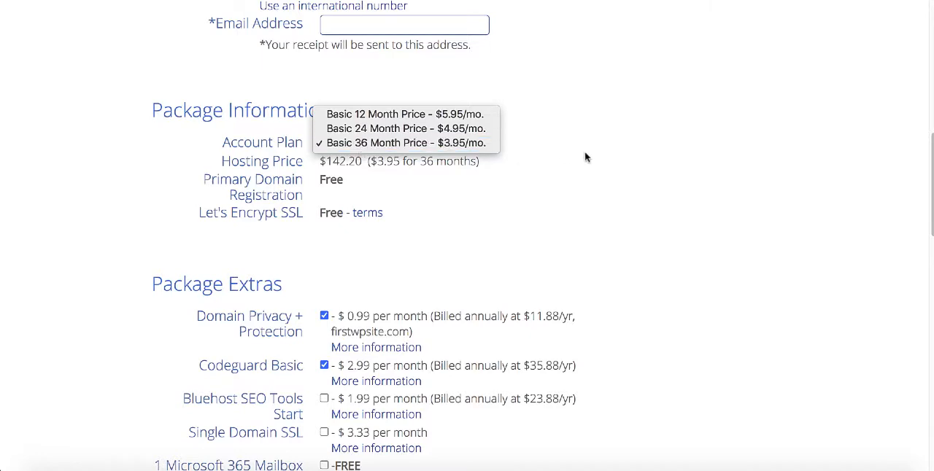
left_click(564, 147)
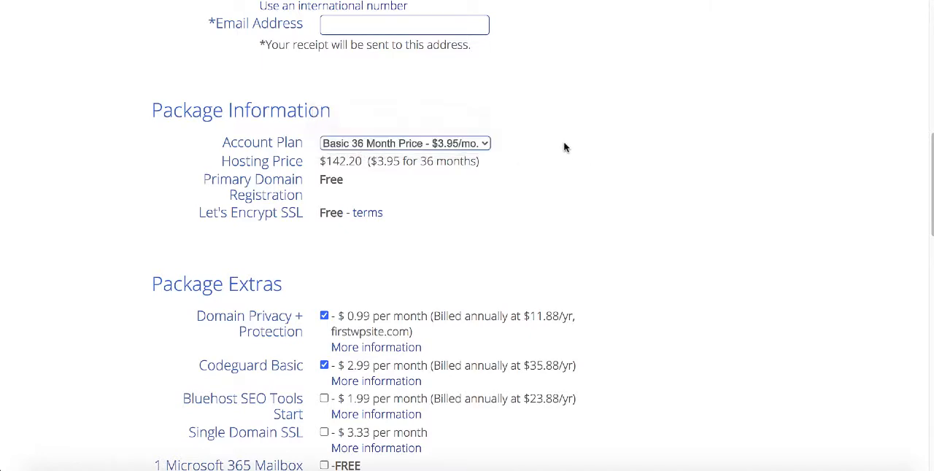
Remove the Codeguard Basic and SiteLock Security - Essential extras from the hosting package.
scroll(560, 146, "down", 5)
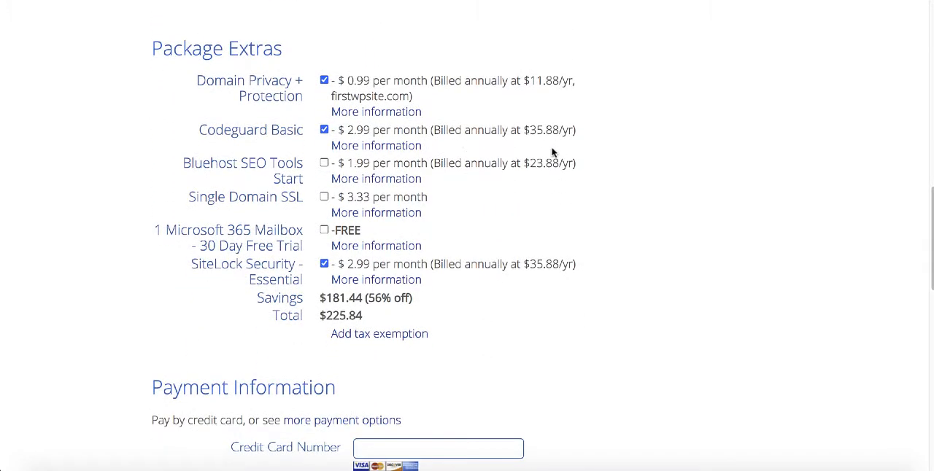
left_click(324, 132)
left_click(324, 265)
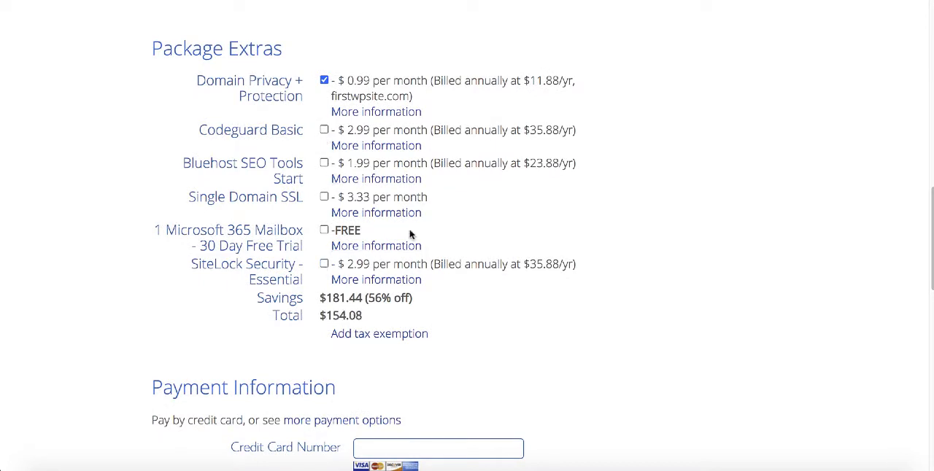
Claim the special sign-up offer of $2.65/mo and review the updated package information and extras.
scroll(620, 180, "up", 1)
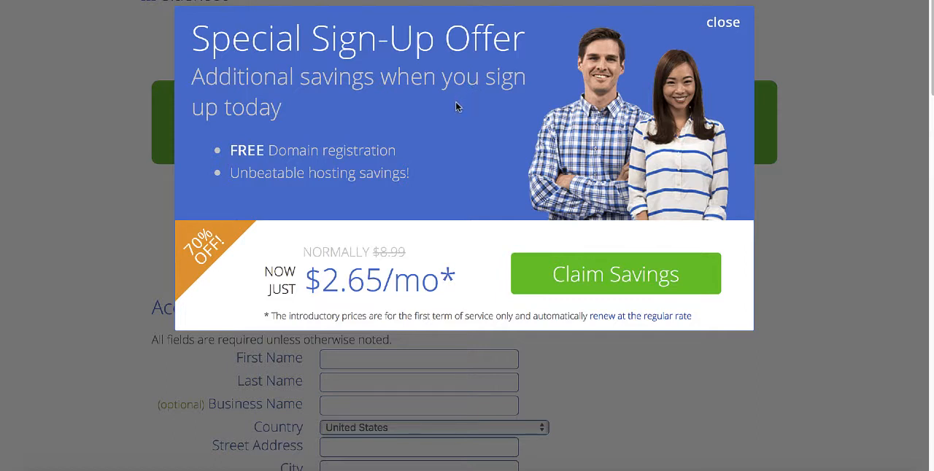
left_click(571, 283)
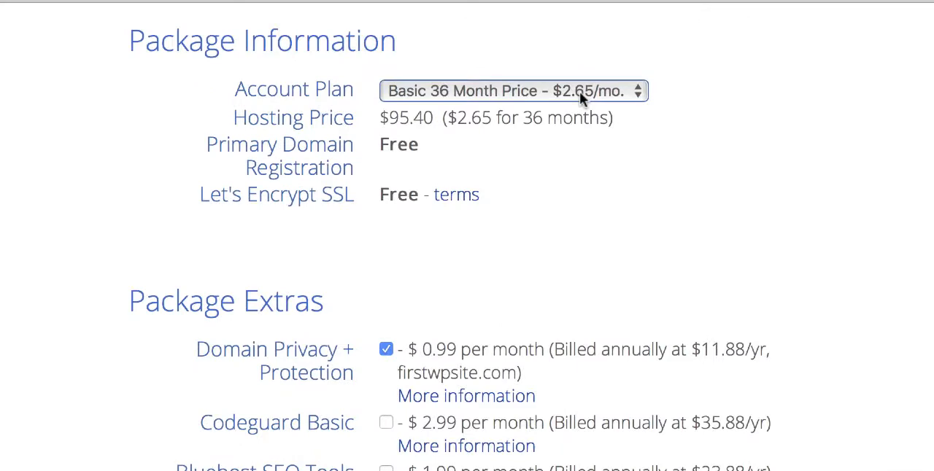
scroll(780, 183, "down", 10)
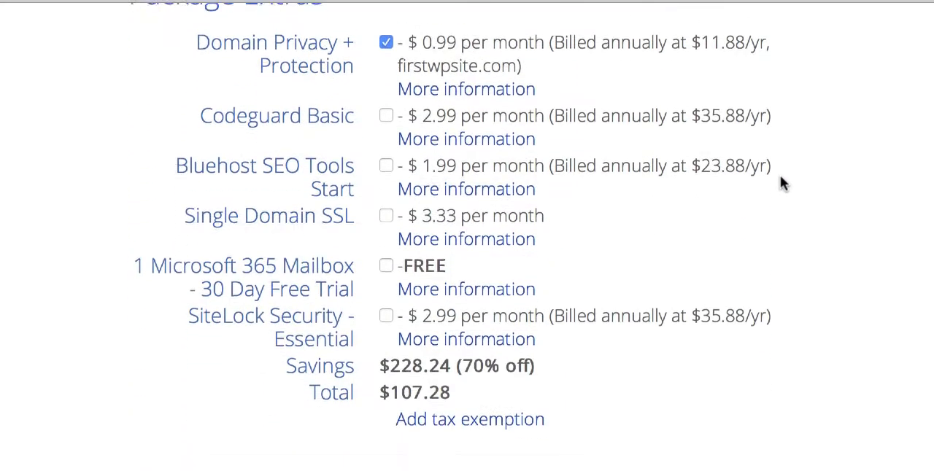
Agree to the Auto Renewal Terms, Terms of Service and Cancellation Policy, and submit the hosting order.
scroll(780, 183, "down", 2)
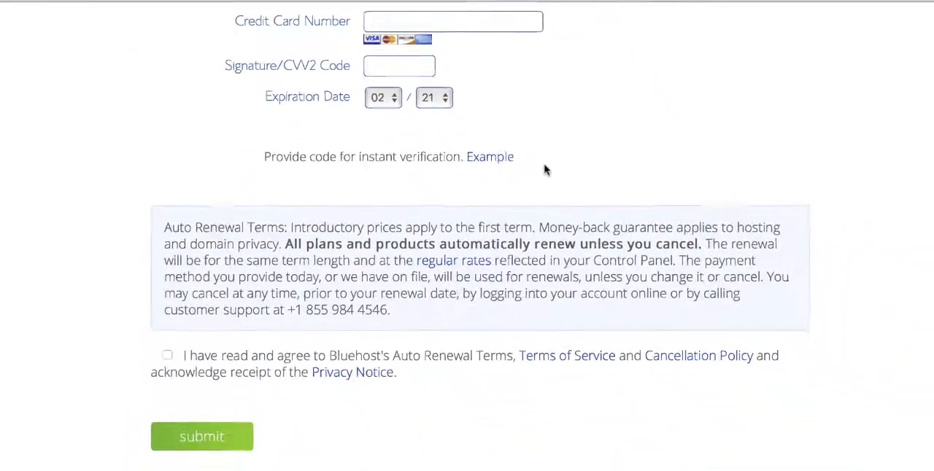
left_click(168, 336)
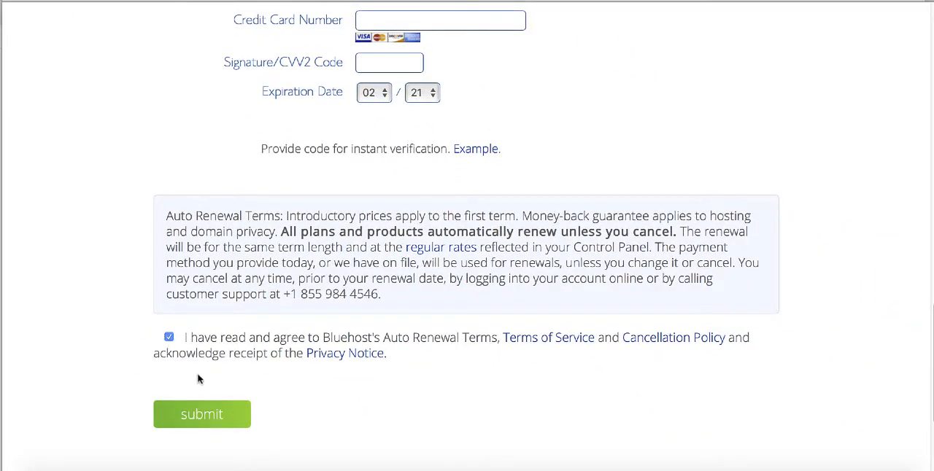
left_click(203, 416)
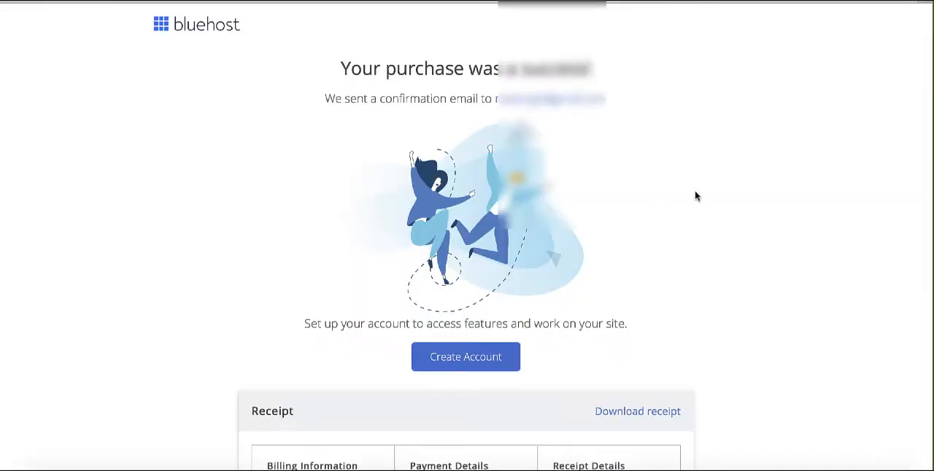
Review the purchase receipt, then create the account for firstwpsite.com with a new password and agree to the Privacy Policy and Terms of Service.
scroll(695, 196, "down", 1)
scroll(695, 195, "down", 3)
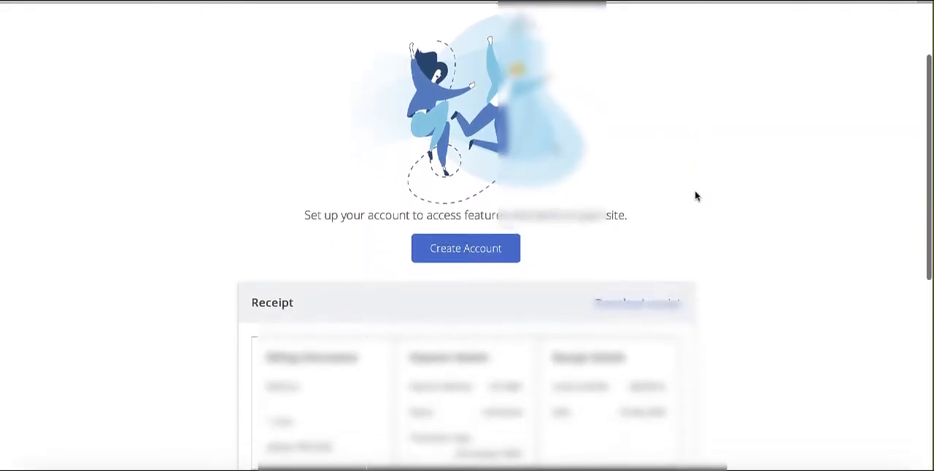
scroll(695, 196, "down", 1)
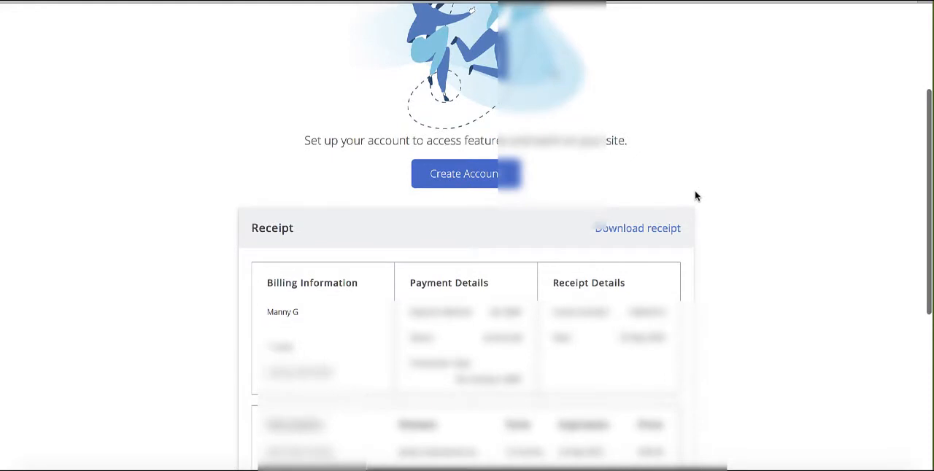
scroll(695, 196, "up", 1)
scroll(695, 195, "up", 4)
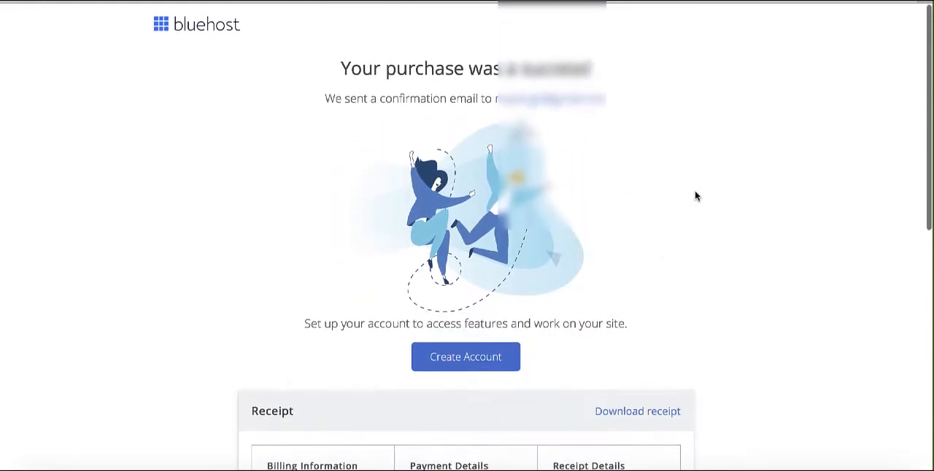
left_click(501, 358)
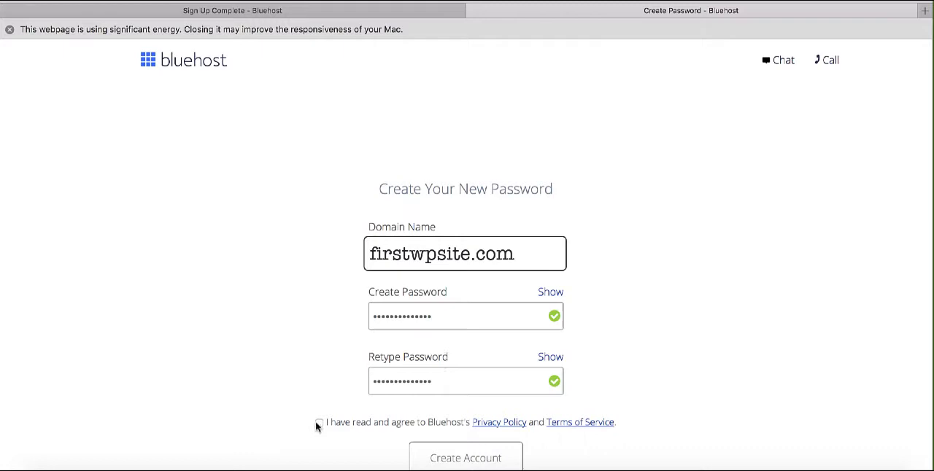
left_click(320, 423)
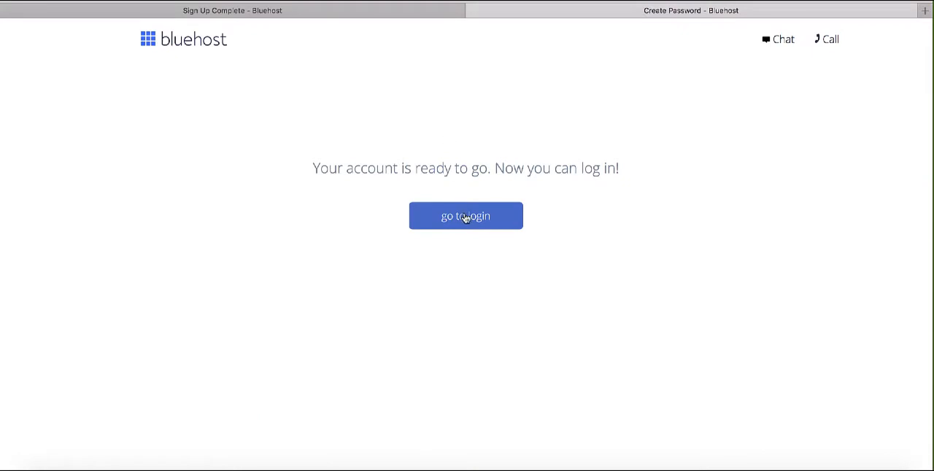
Proceed to the hosting login and log in with the domain name firstwpsite.com.
left_click(465, 216)
type("first")
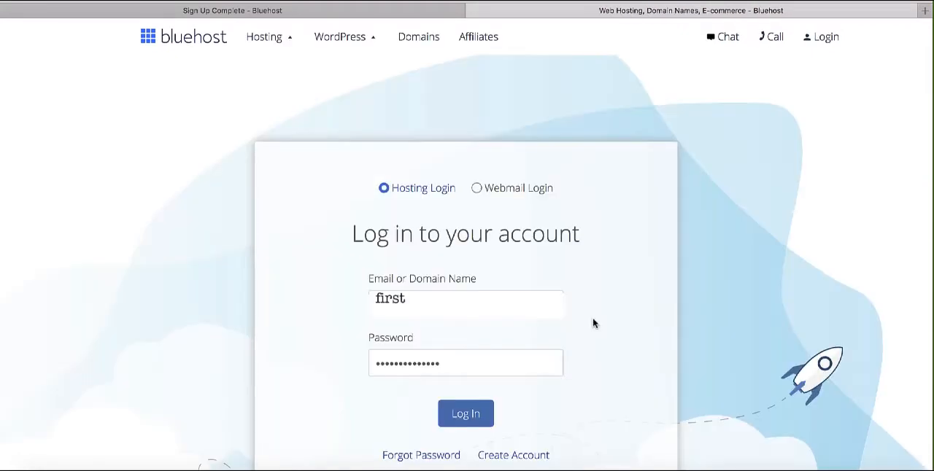
type("wpsite.com")
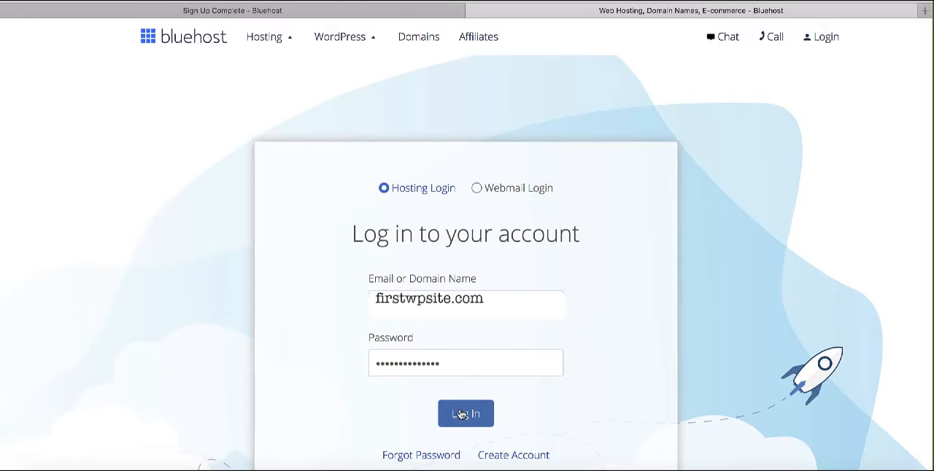
left_click(461, 414)
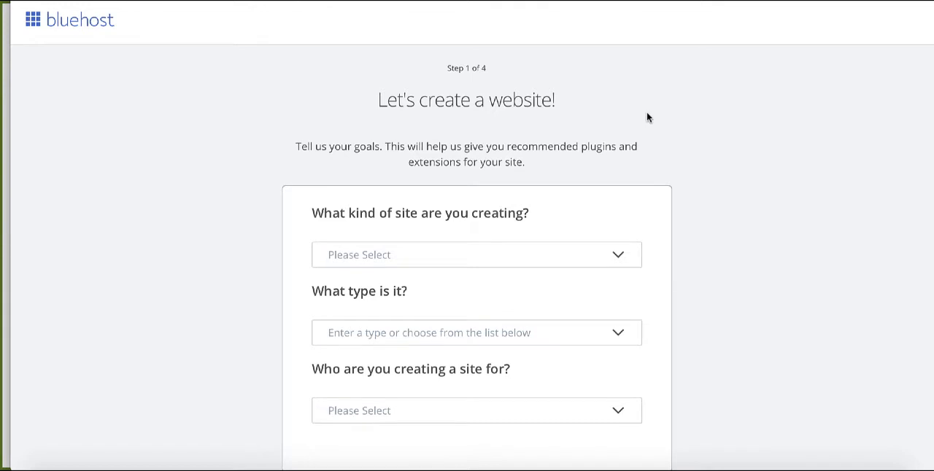
Skip the website goals questionnaire and log in to WordPress for the firstwpsite.com site.
scroll(647, 118, "down", 2)
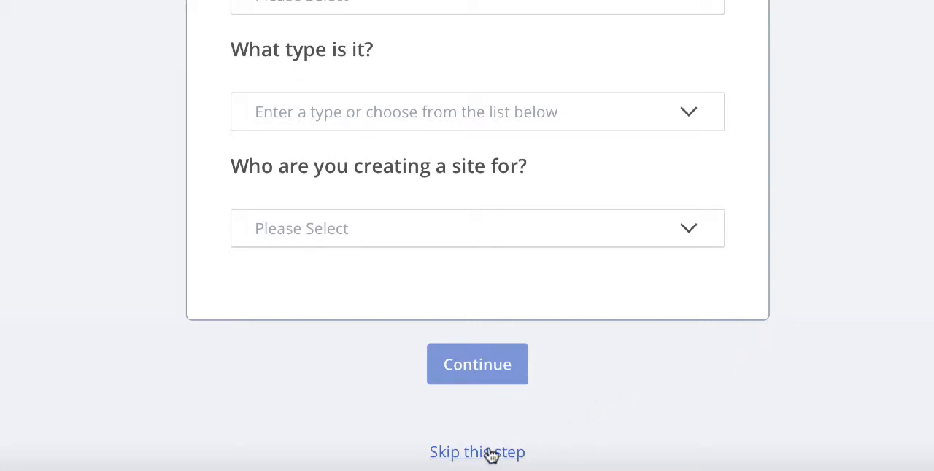
left_click(511, 367)
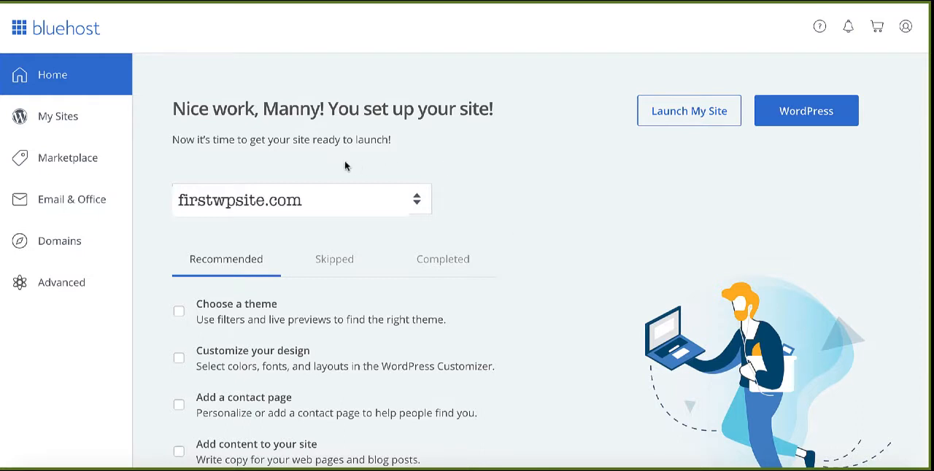
left_click(55, 122)
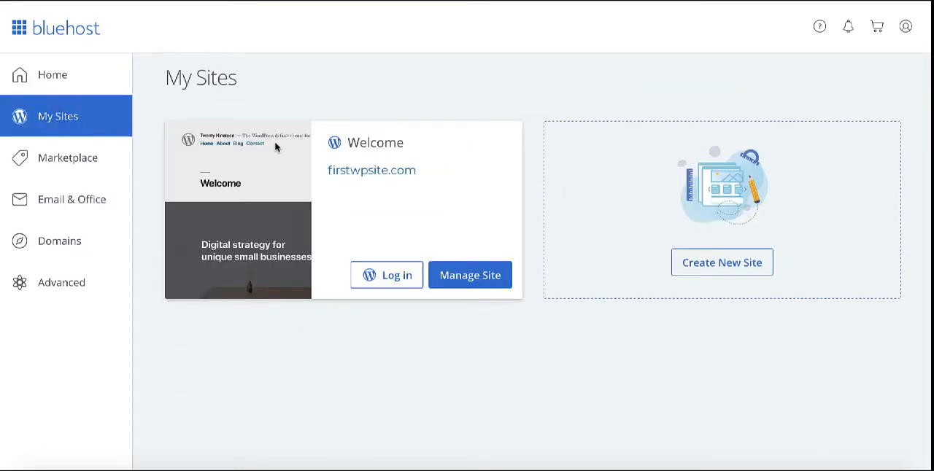
left_click(385, 281)
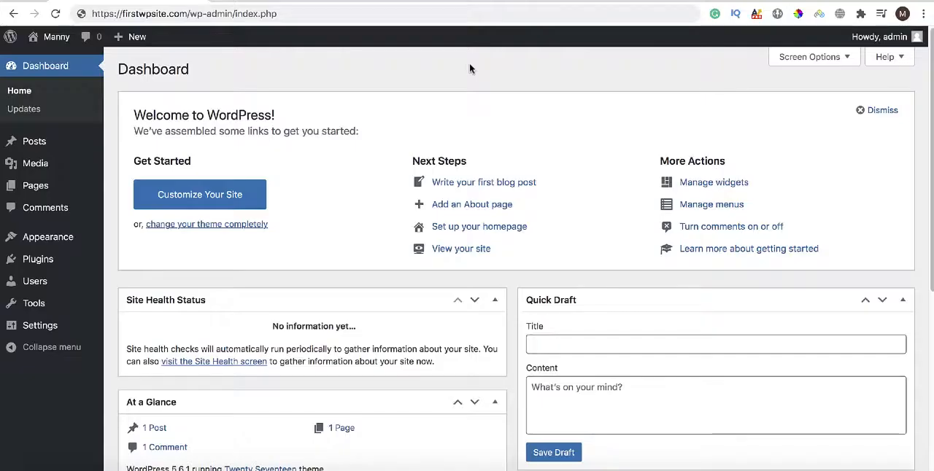
Examine the WordPress dashboard, including its welcome links, site health, activity, quick draft and news sections.
scroll(470, 73, "down", 3)
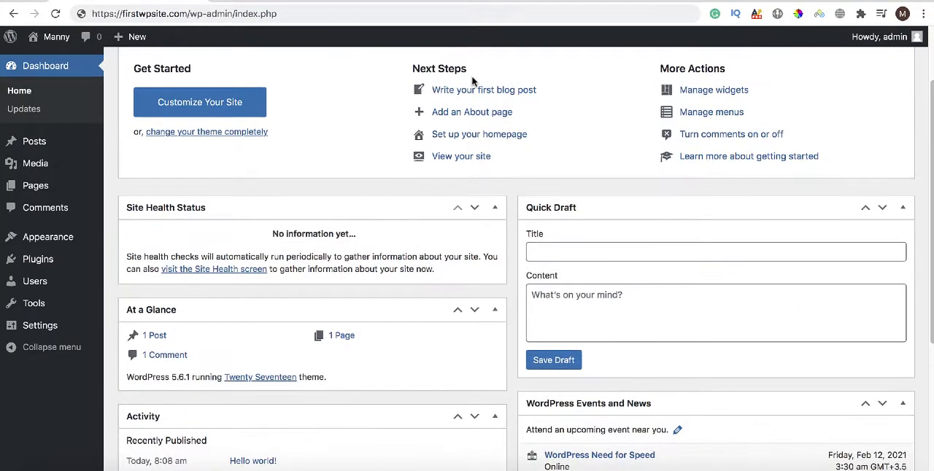
scroll(470, 78, "down", 5)
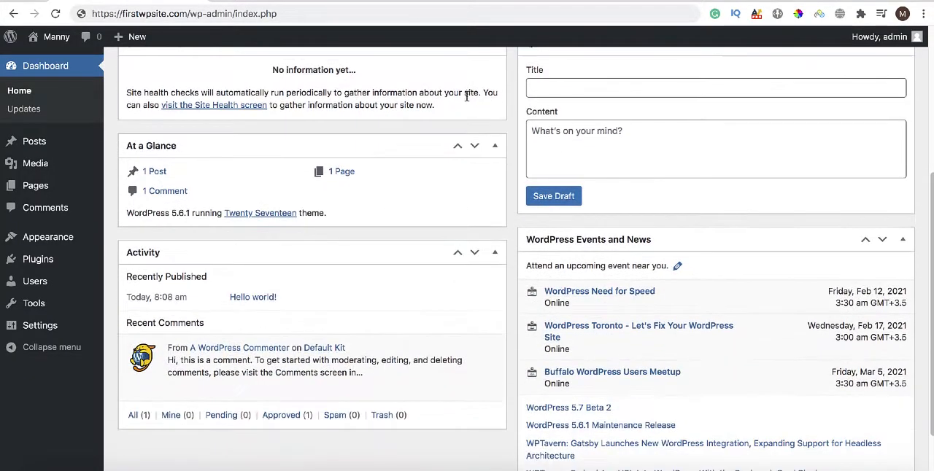
scroll(464, 111, "down", 1)
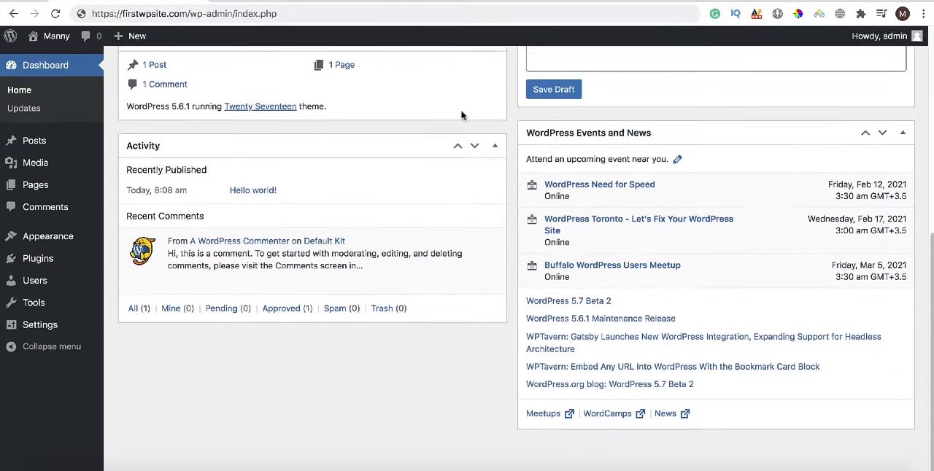
scroll(463, 119, "up", 1)
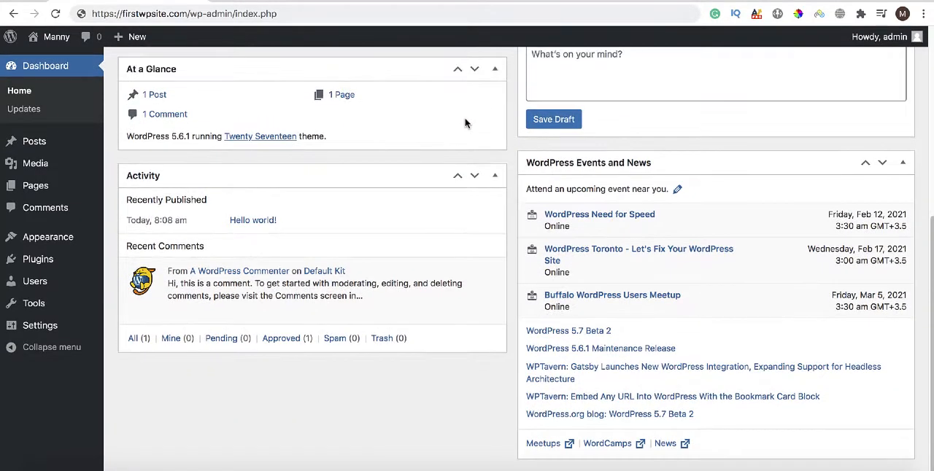
scroll(464, 124, "up", 6)
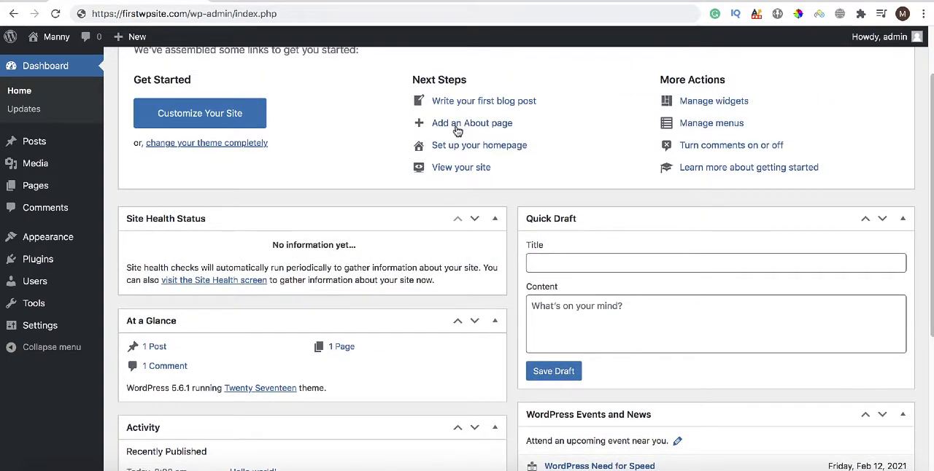
scroll(457, 130, "up", 2)
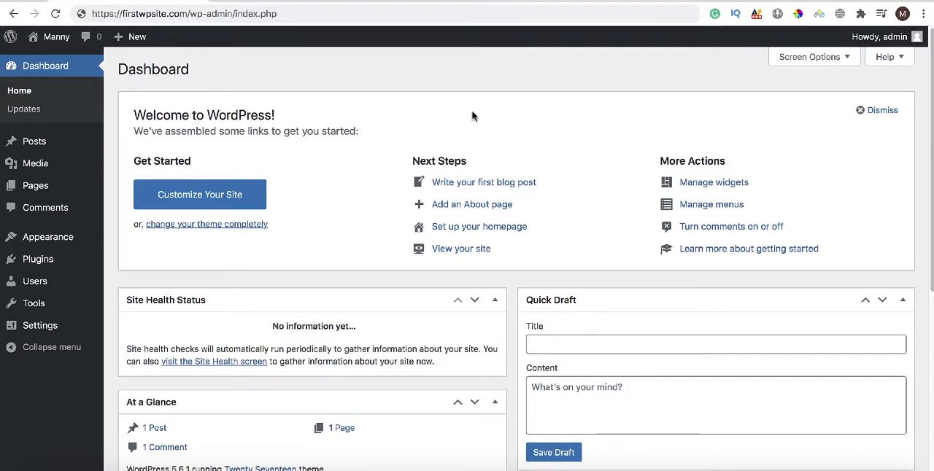
scroll(472, 115, "down", 1)
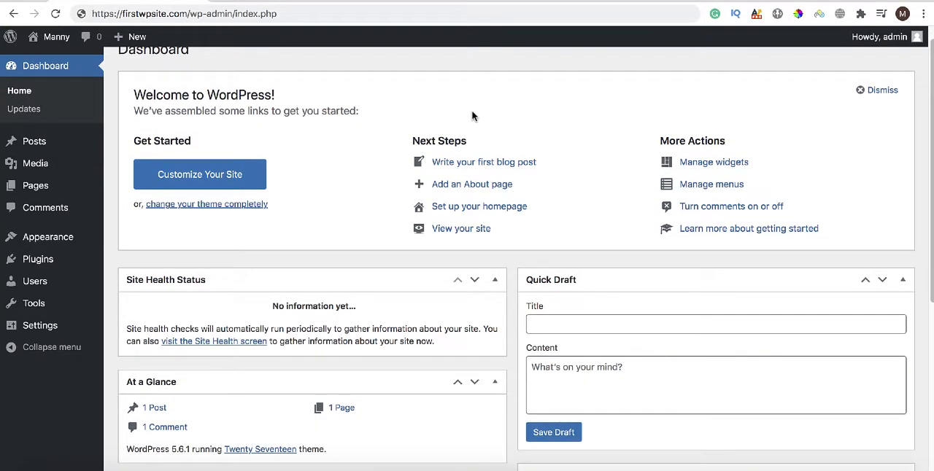
Open the live site firstwpsite.com and examine its header image, posts and sidebar sections.
scroll(472, 116, "down", 1)
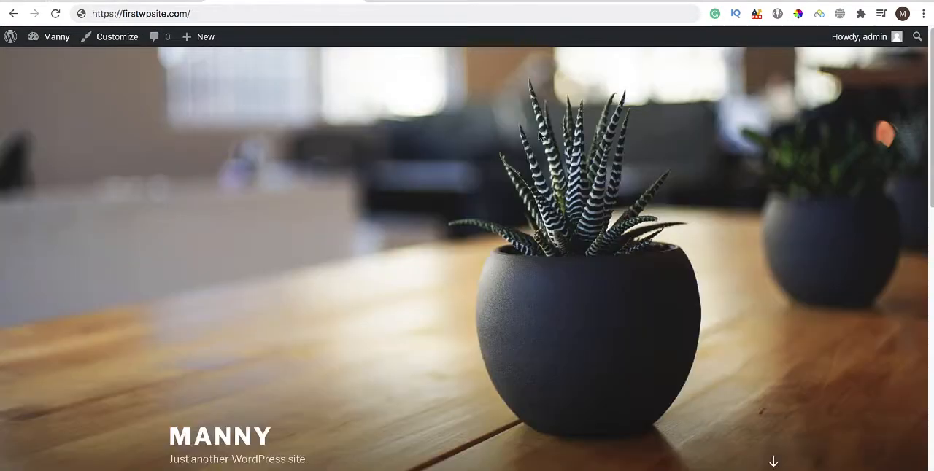
scroll(406, 144, "down", 3)
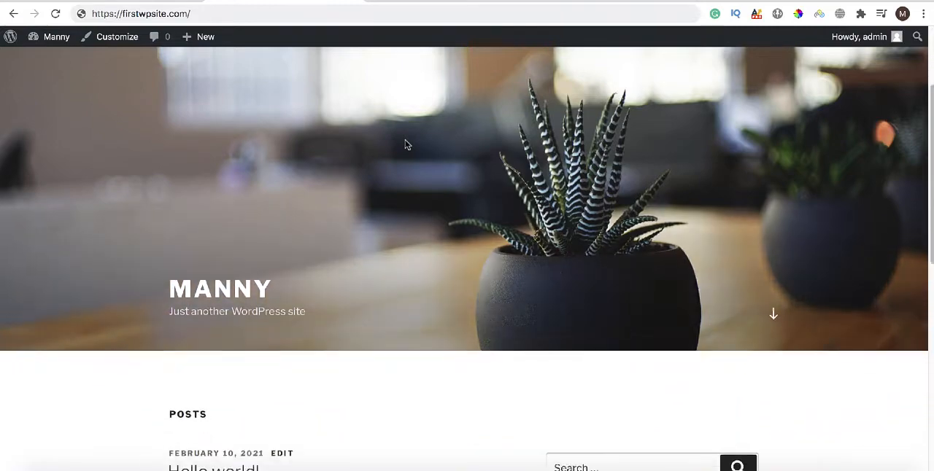
scroll(406, 144, "down", 5)
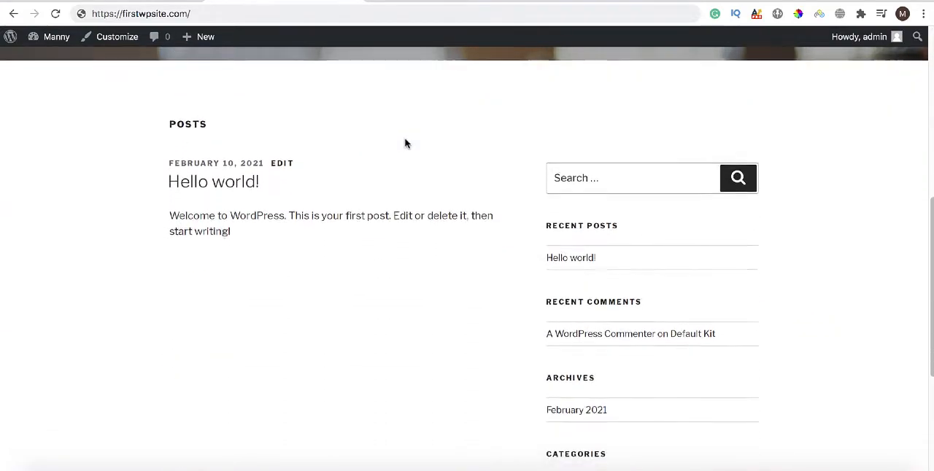
scroll(407, 145, "down", 4)
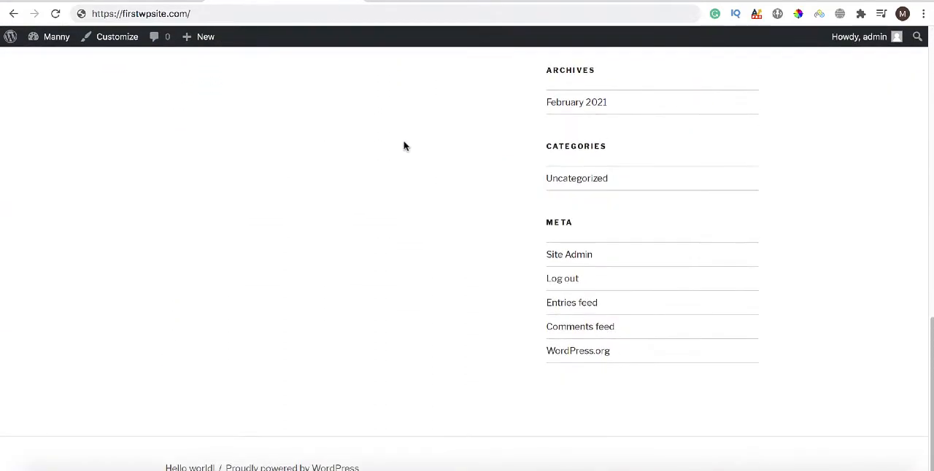
scroll(406, 146, "up", 2)
scroll(405, 146, "up", 10)
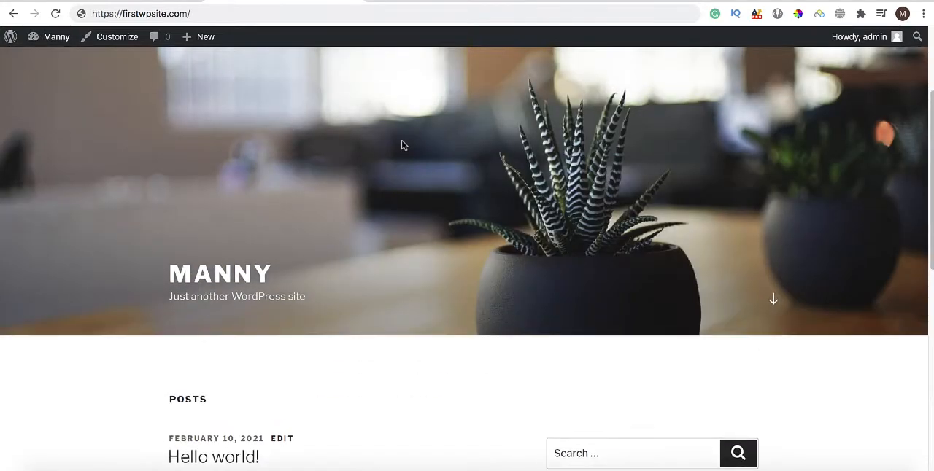
scroll(401, 146, "up", 1)
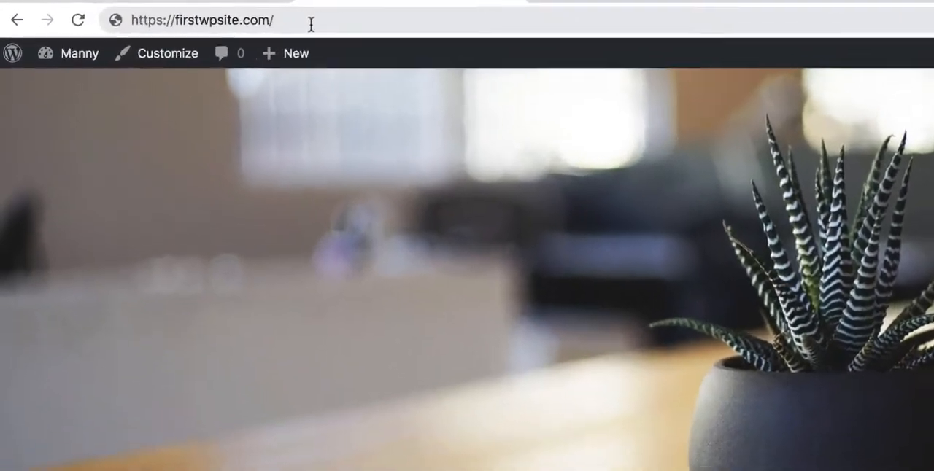
left_click(216, 10)
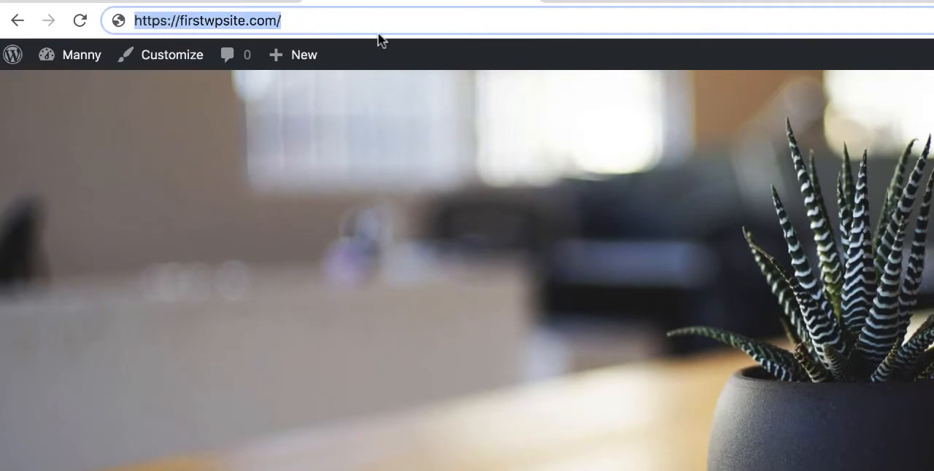
key("Right")
type("login")
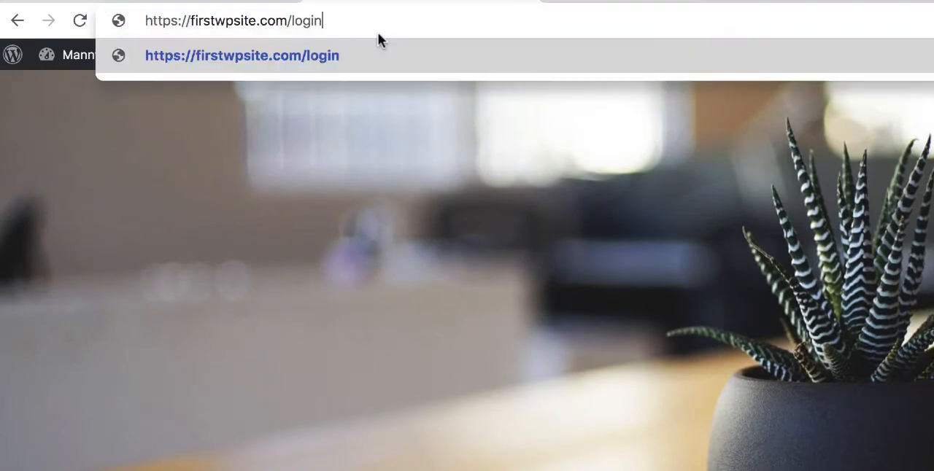
key("BackSpace")
key("BackSpace")
key("BackSpace")
key("BackSpace")
key("BackSpace")
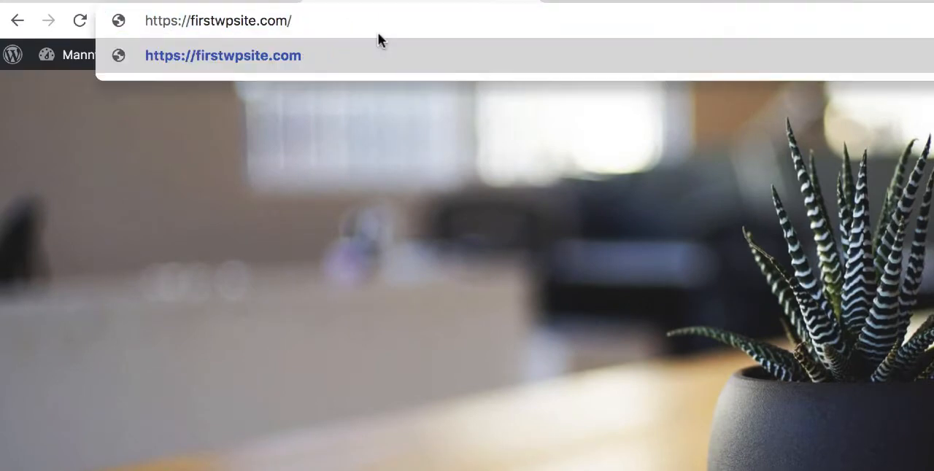
type("wp-admin")
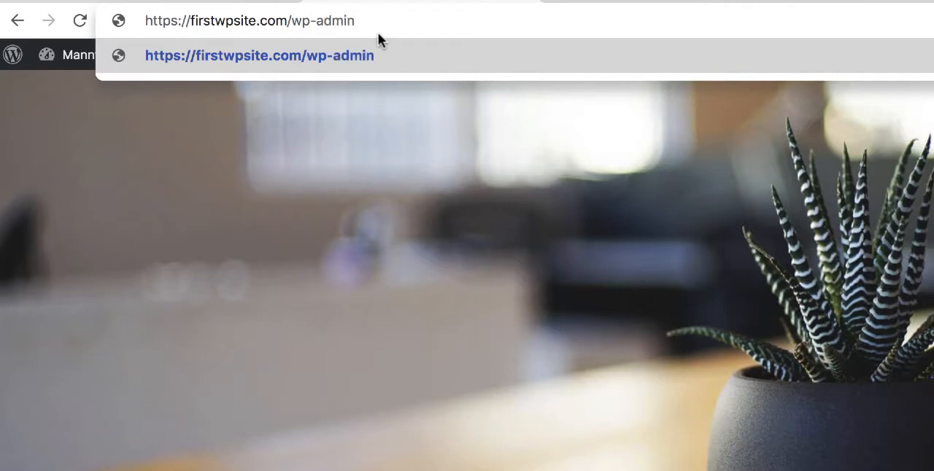
key("Return")
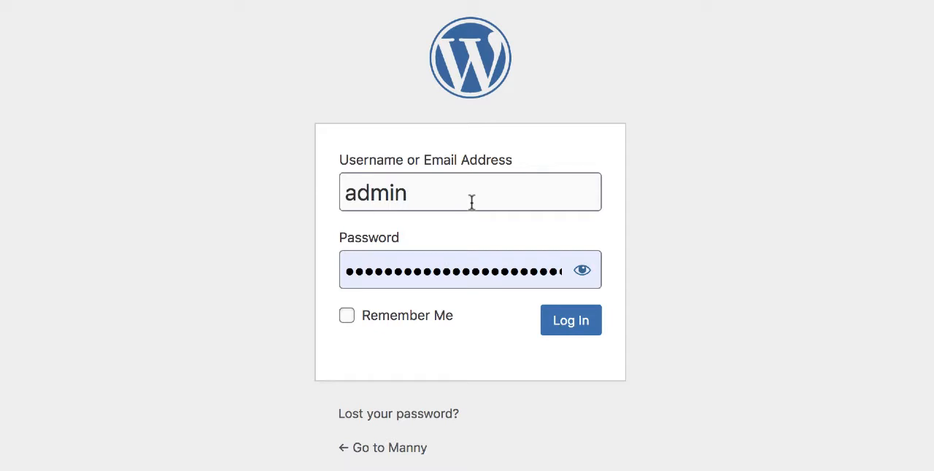
left_click(559, 330)
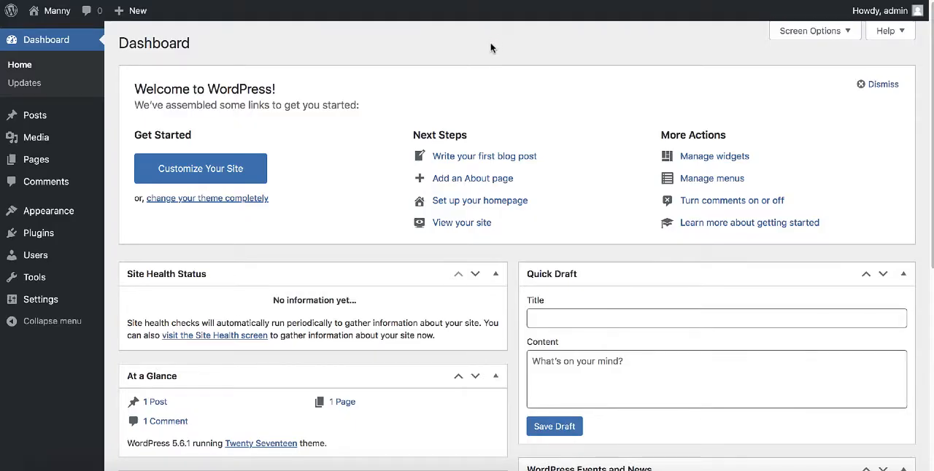
scroll(490, 51, "down", 1)
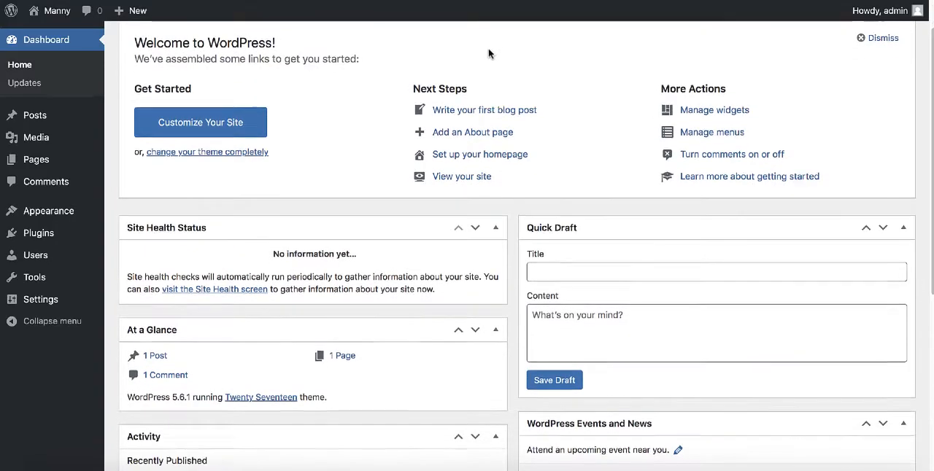
Open the admin user's profile for editing from the list of all users.
scroll(489, 53, "down", 1)
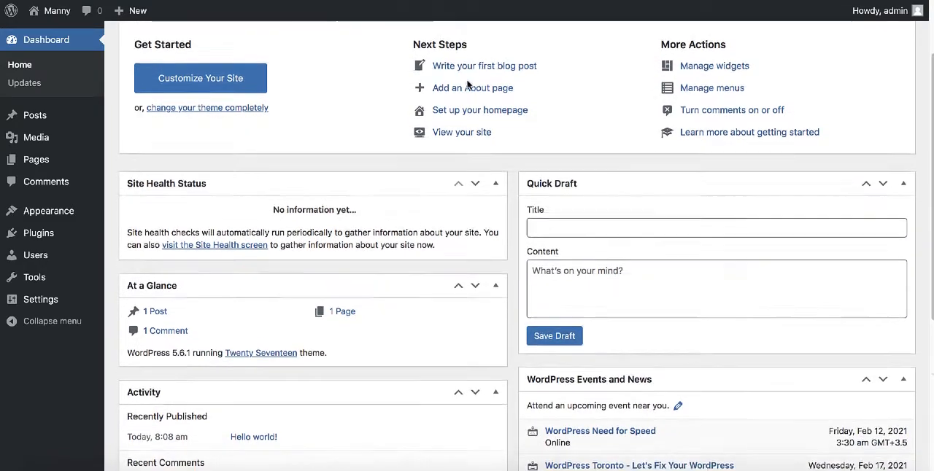
scroll(468, 85, "down", 1)
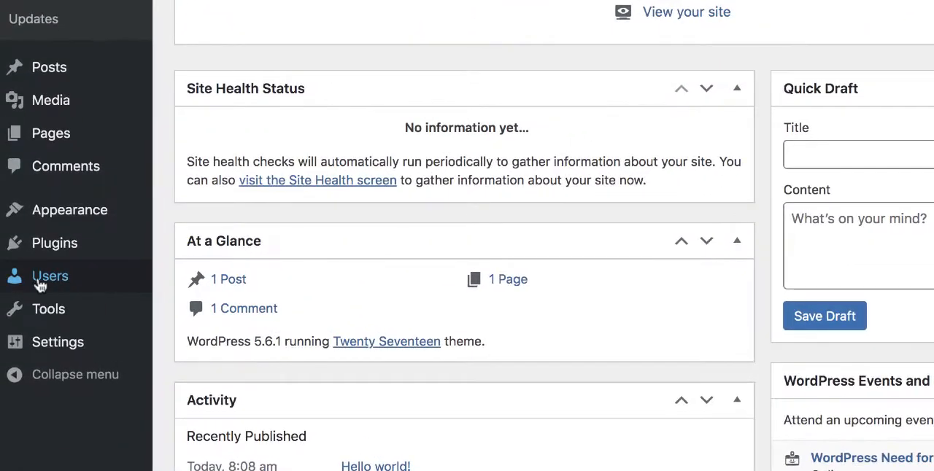
mouse_move(40, 285)
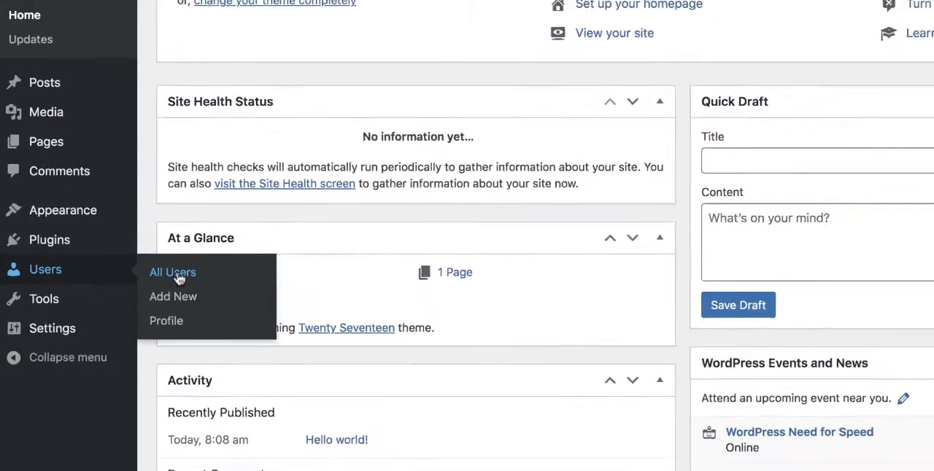
left_click(196, 282)
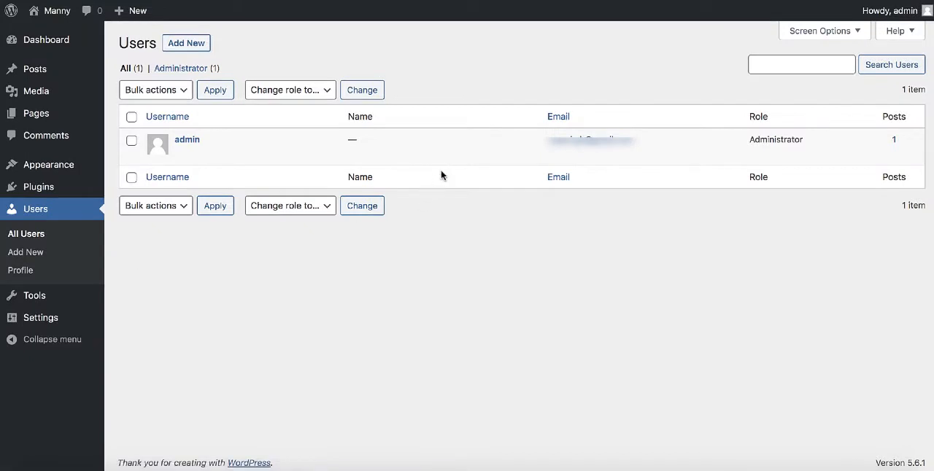
mouse_move(402, 152)
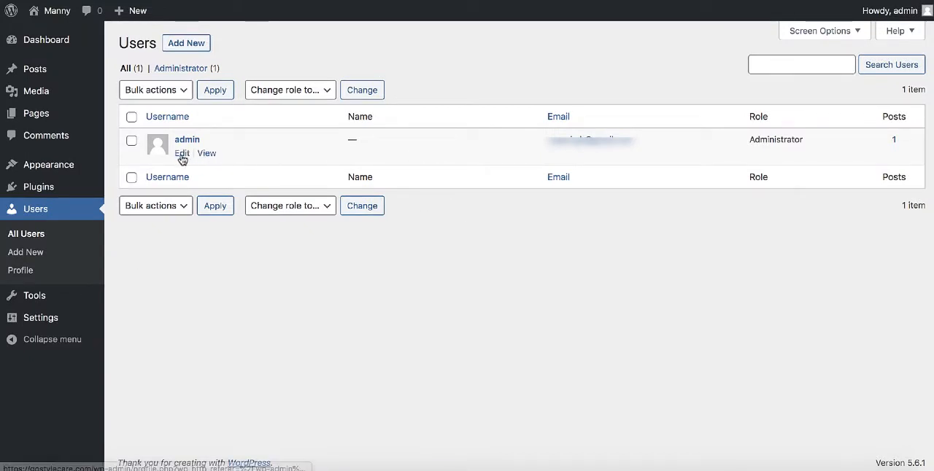
left_click(181, 155)
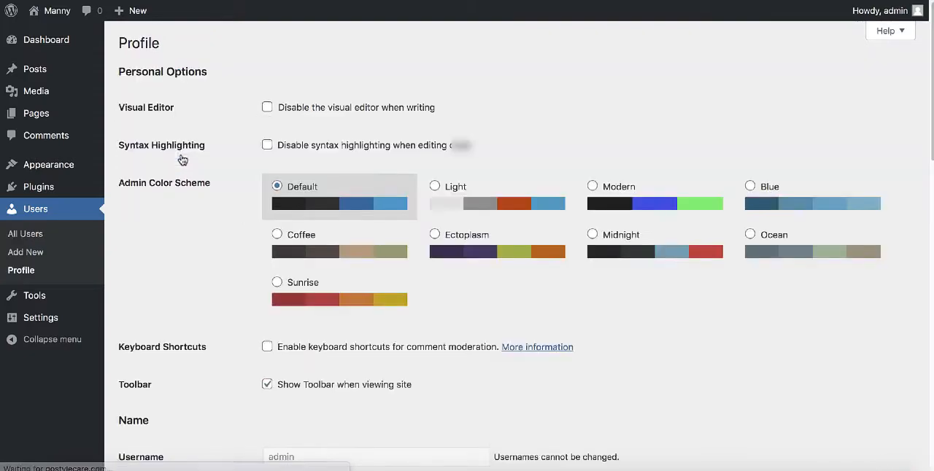
Start setting a new password for the admin account and replace the hidden generated one with the chosen account password.
scroll(632, 111, "down", 5)
scroll(628, 117, "down", 6)
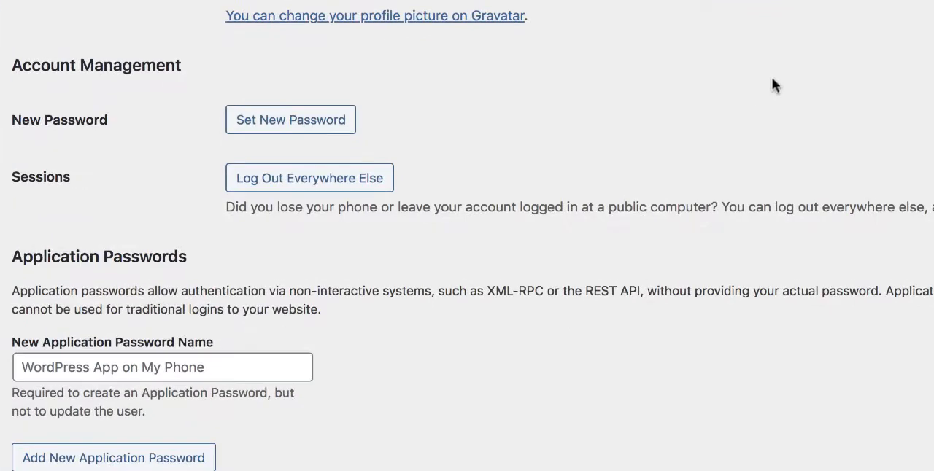
left_click(301, 127)
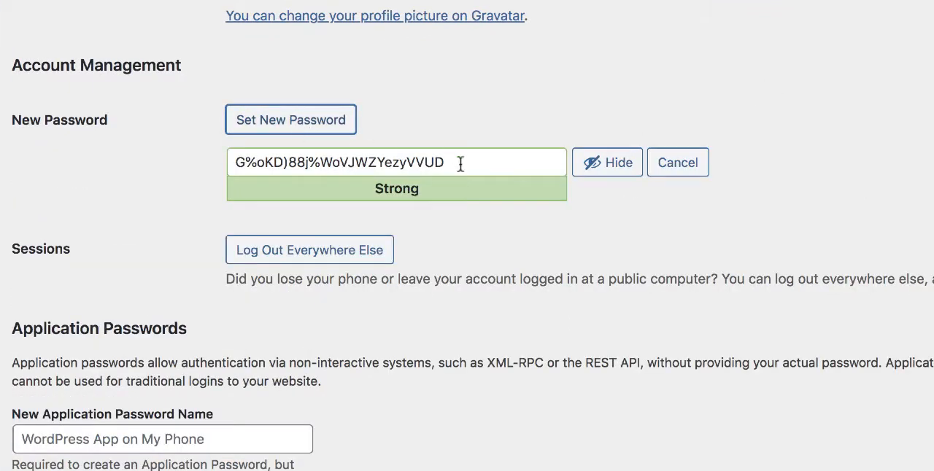
left_click_drag(471, 163, 204, 164)
left_click(625, 165)
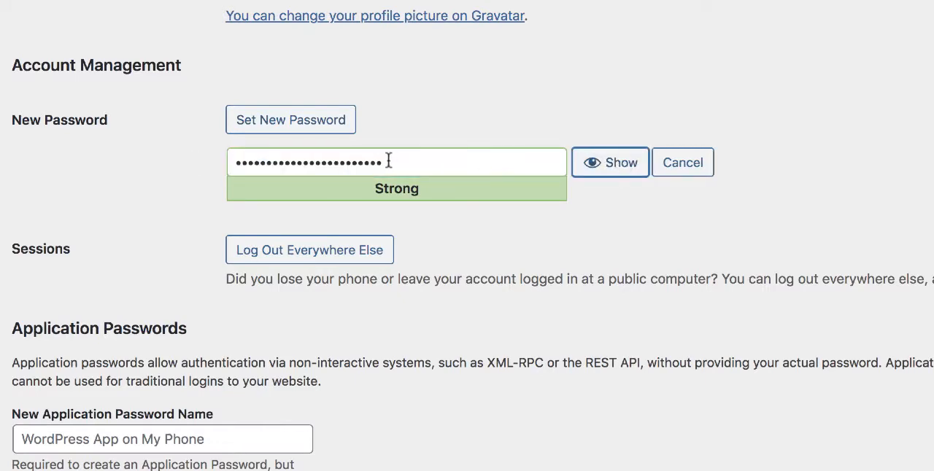
left_click_drag(421, 165, 235, 163)
type("•••••••••")
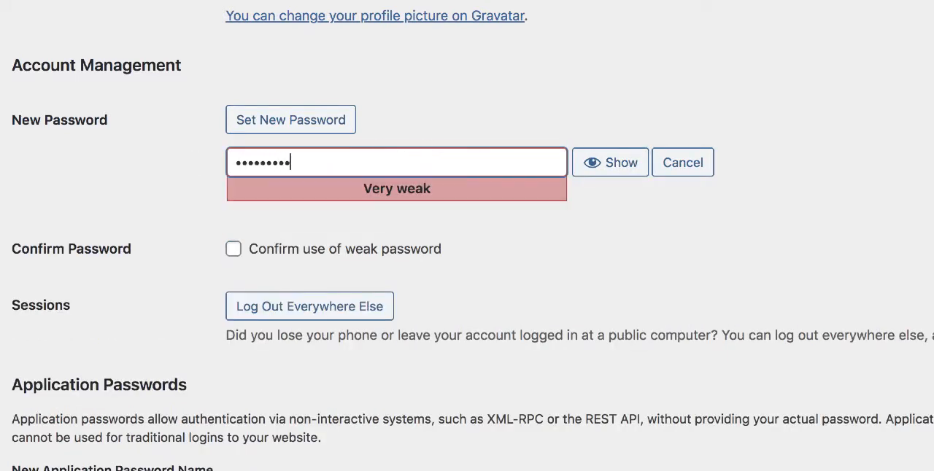
type("•••••")
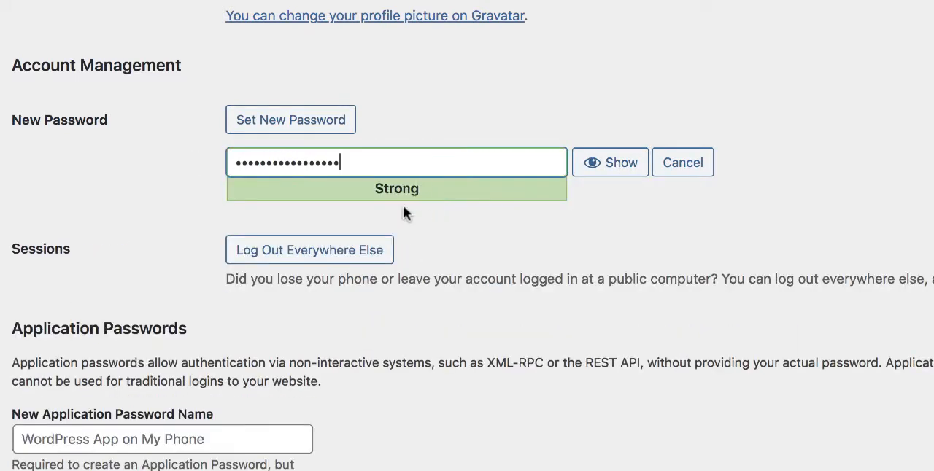
scroll(406, 210, "down", 2)
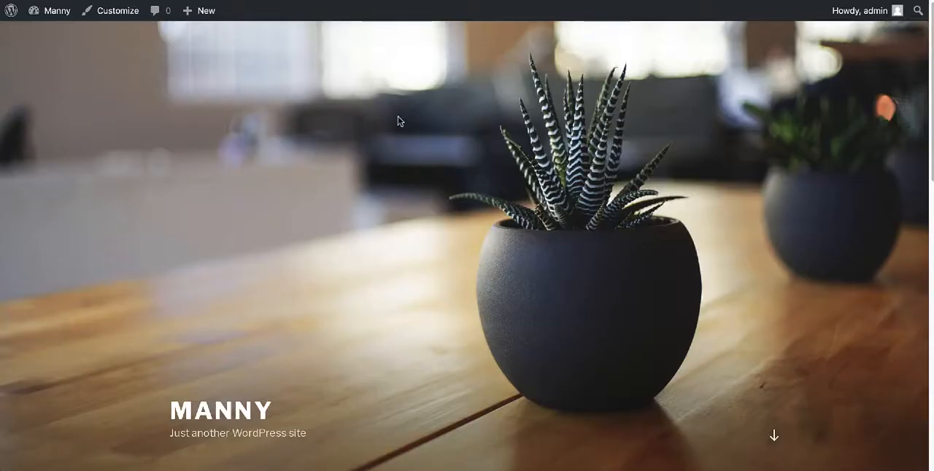
Examine the live site's header image, posts and sidebar down to the footer.
scroll(398, 121, "down", 6)
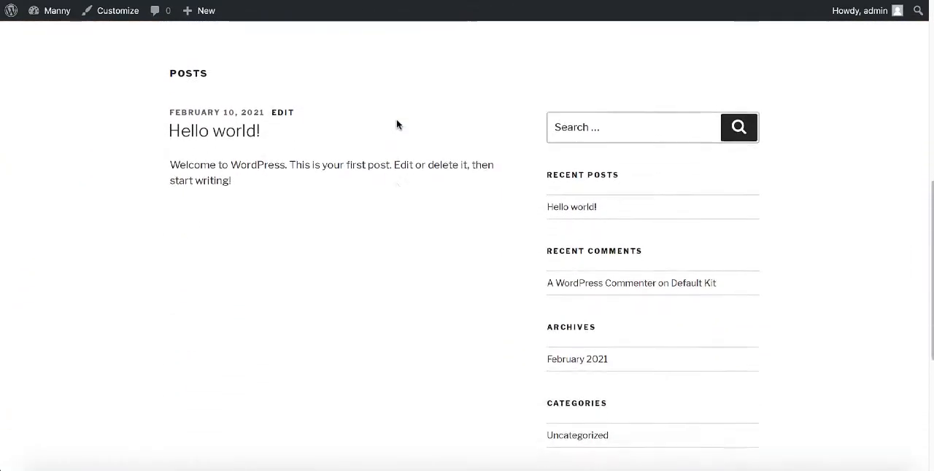
scroll(398, 124, "down", 4)
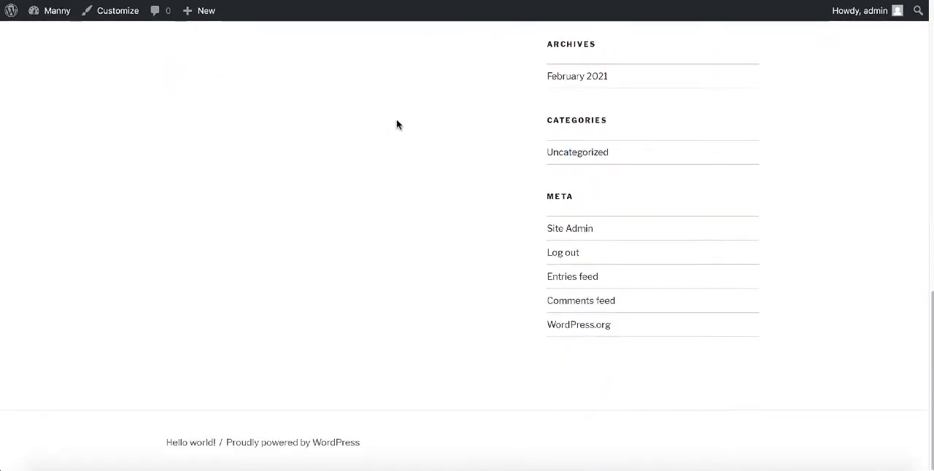
scroll(398, 125, "up", 10)
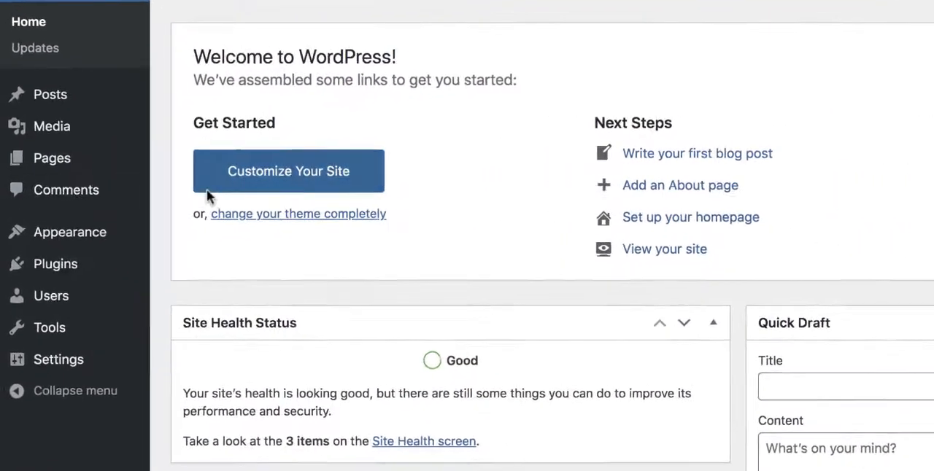
Go to adding a new theme and search the theme library for "astra".
mouse_move(79, 241)
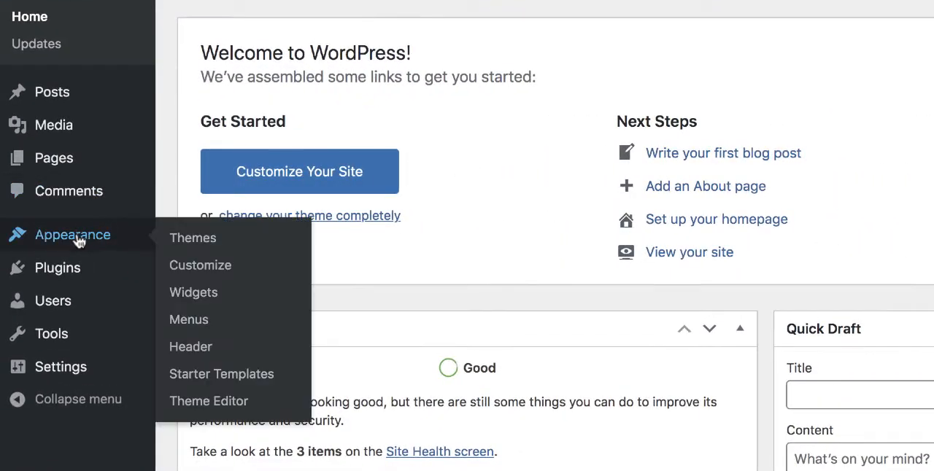
left_click(193, 238)
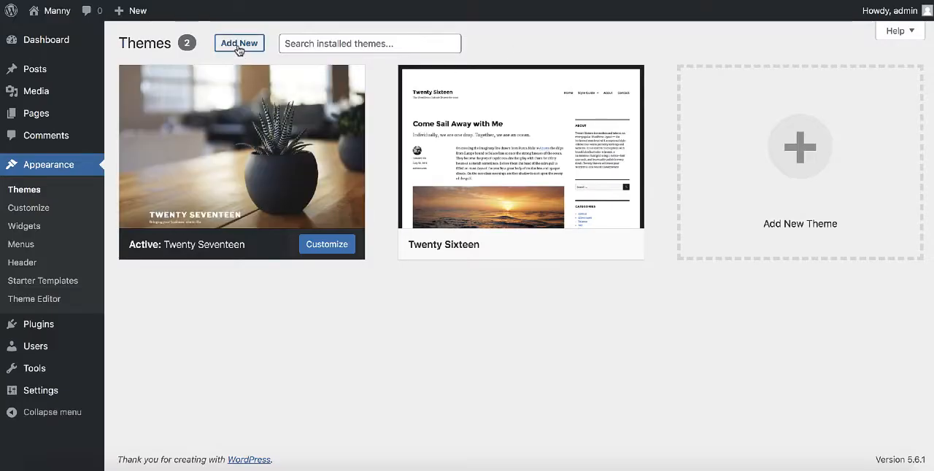
left_click(238, 47)
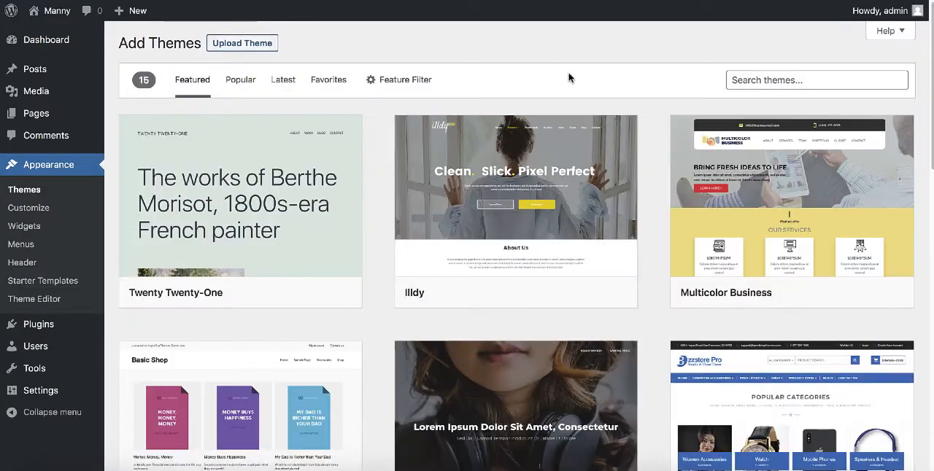
left_click(812, 79)
type("a")
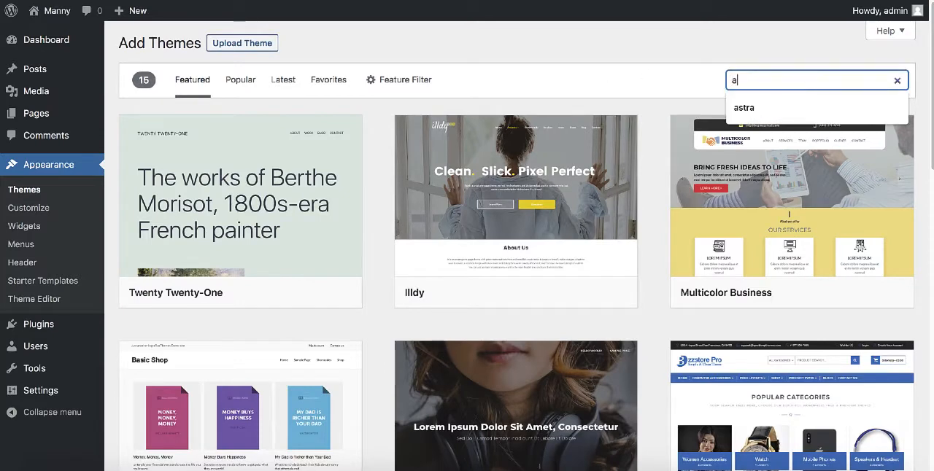
type("stra")
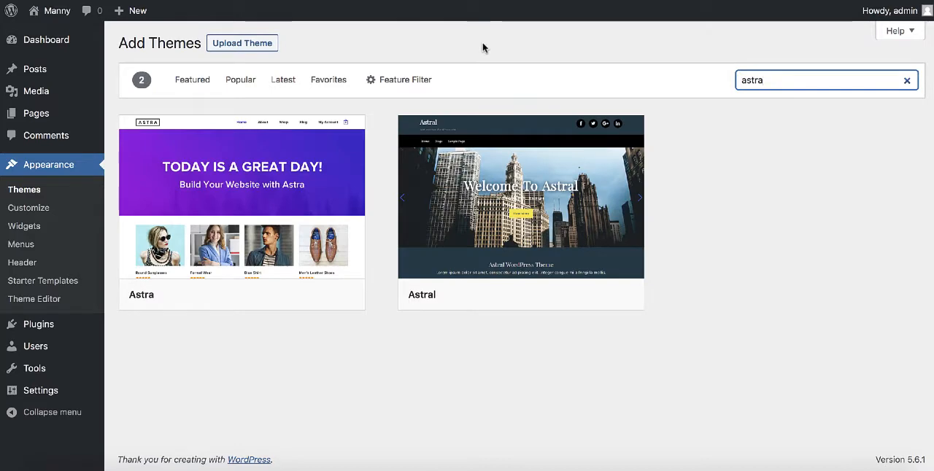
left_click(482, 46)
Preview the Astra theme's sample posts, and install and activate the theme.
mouse_move(311, 178)
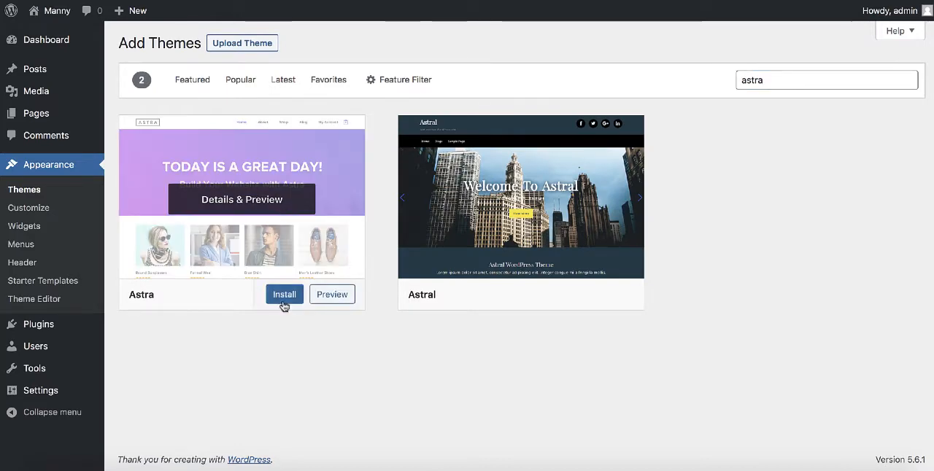
left_click(226, 212)
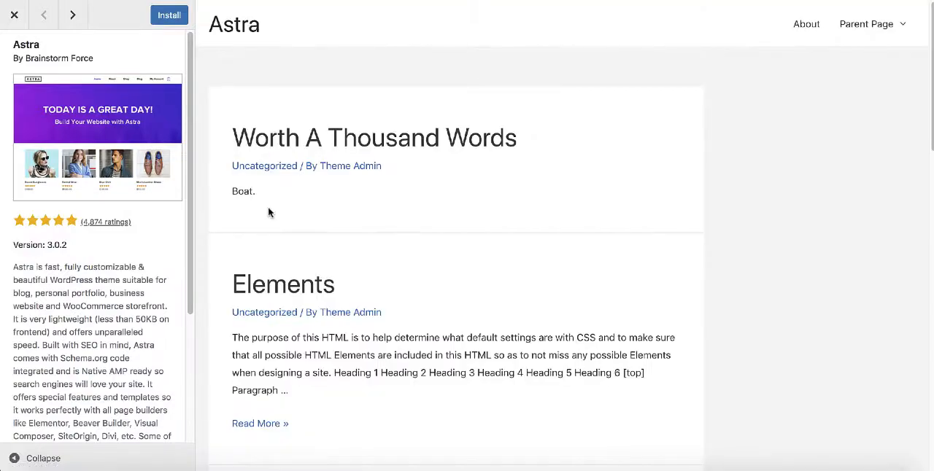
scroll(268, 211, "down", 6)
scroll(291, 213, "down", 3)
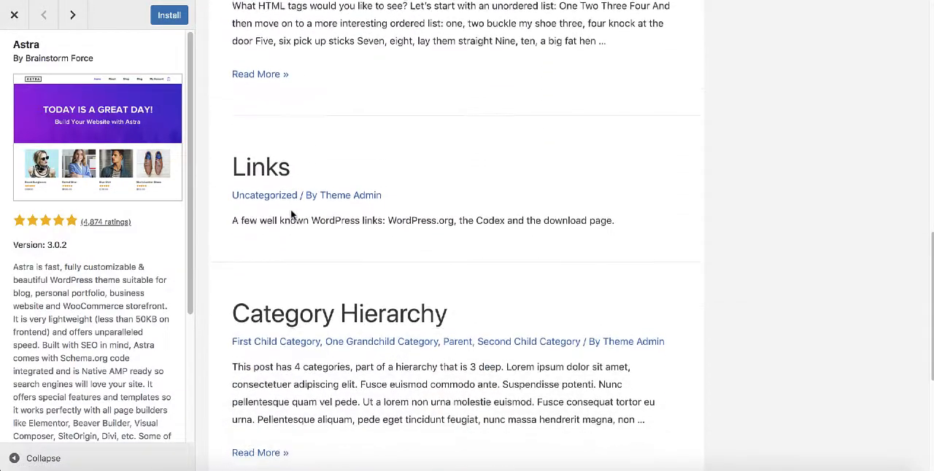
scroll(292, 213, "up", 8)
scroll(292, 216, "up", 2)
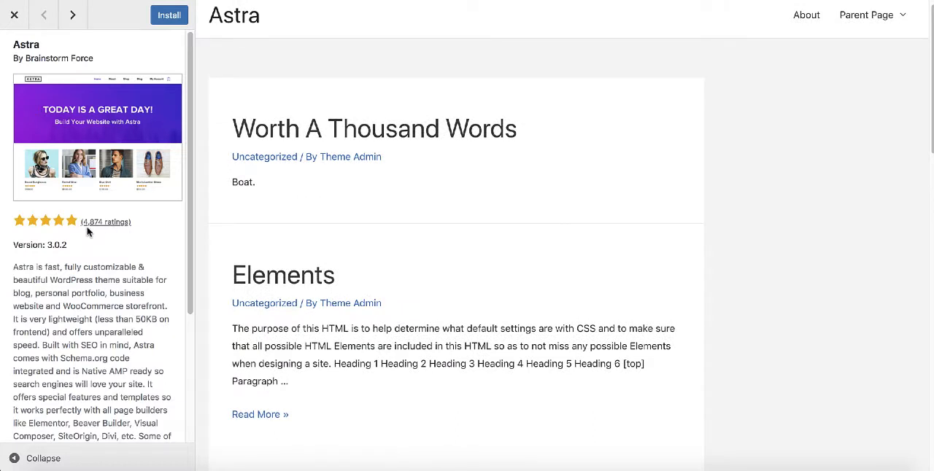
left_click(165, 16)
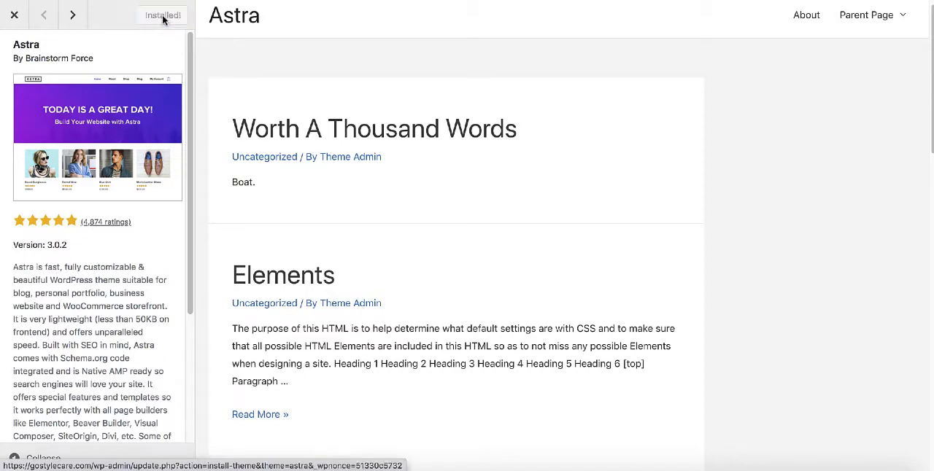
left_click(165, 16)
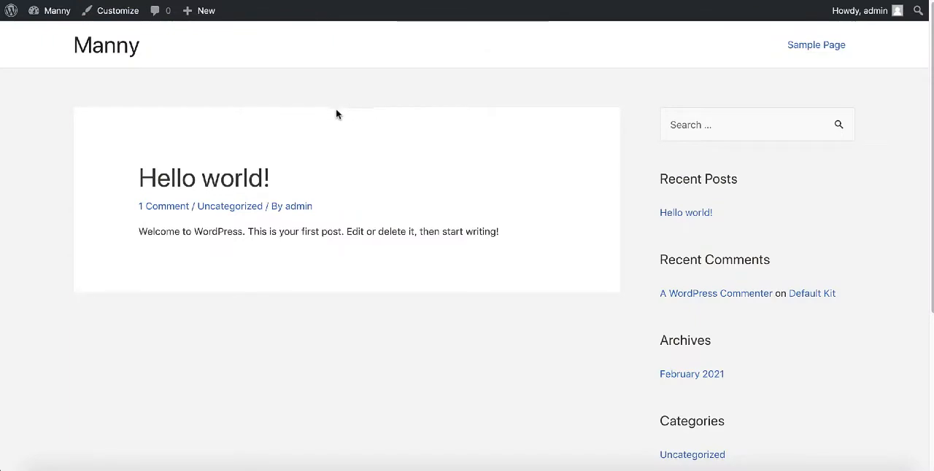
Examine the live site with the Astra theme down to its footer and return to the theme management page.
scroll(340, 125, "down", 5)
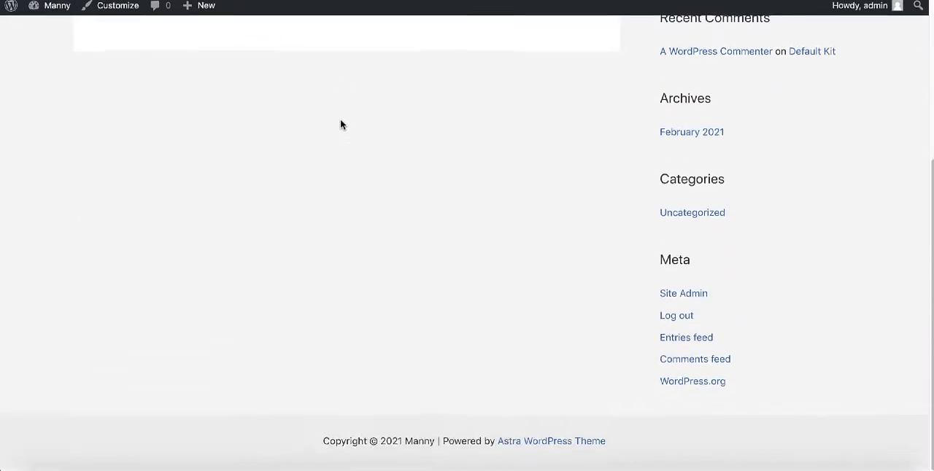
scroll(340, 124, "up", 5)
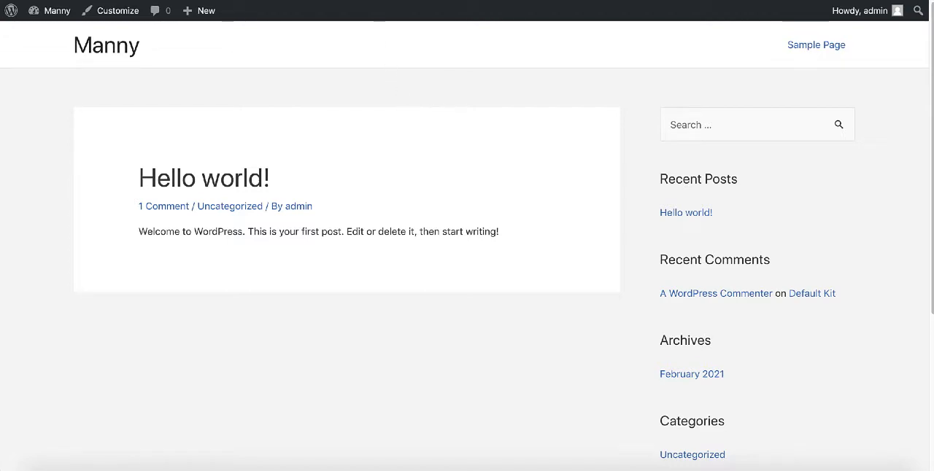
left_click(336, 1)
Open the page for adding new plugins to the site.
scroll(383, 153, "down", 2)
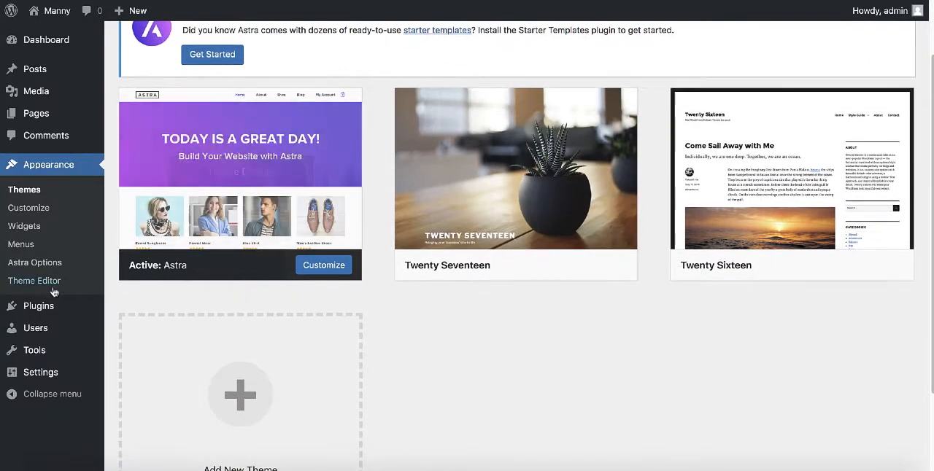
mouse_move(15, 309)
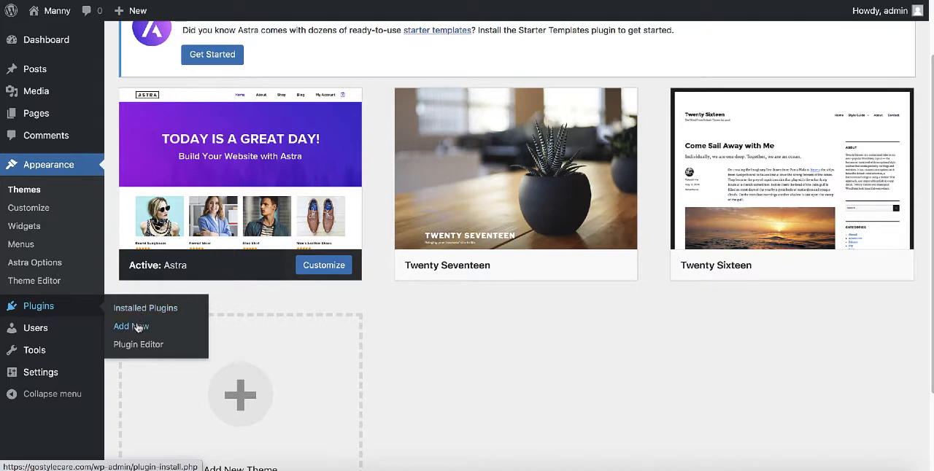
scroll(144, 331, "up", 1)
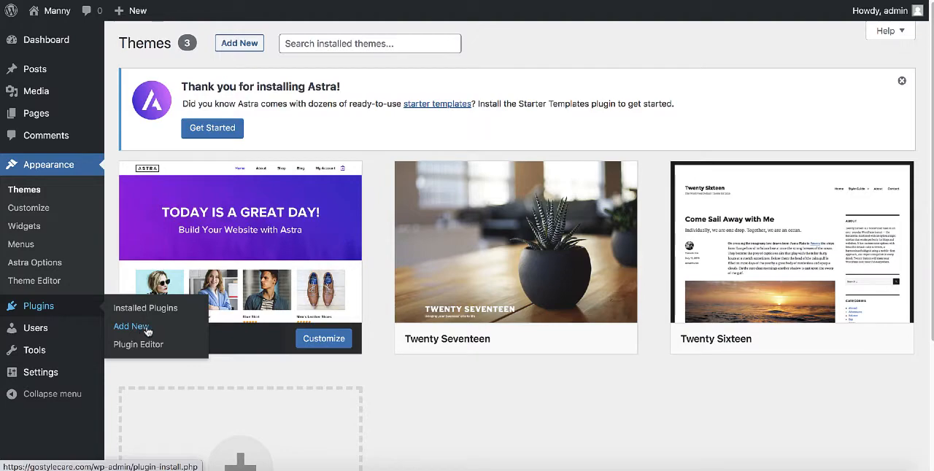
left_click(145, 328)
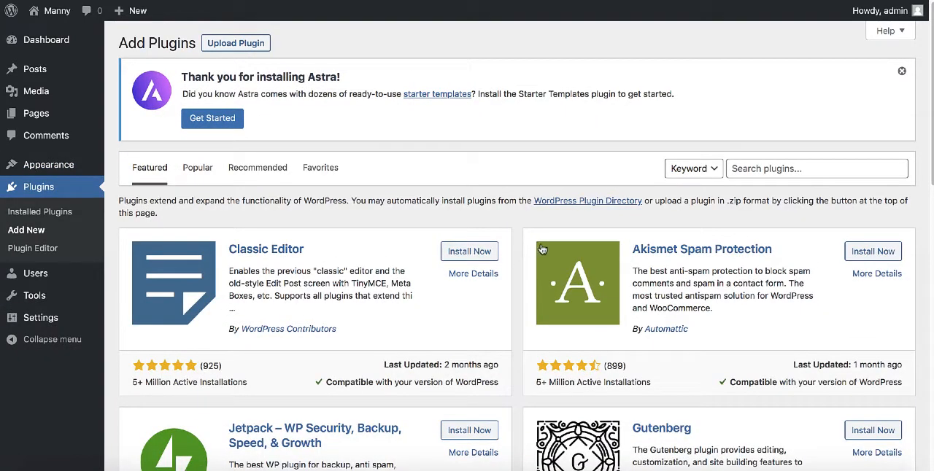
Search the plugin library for "astra" and bring the Starter Templates plugin into view.
scroll(542, 250, "down", 2)
left_click(763, 66)
type("as")
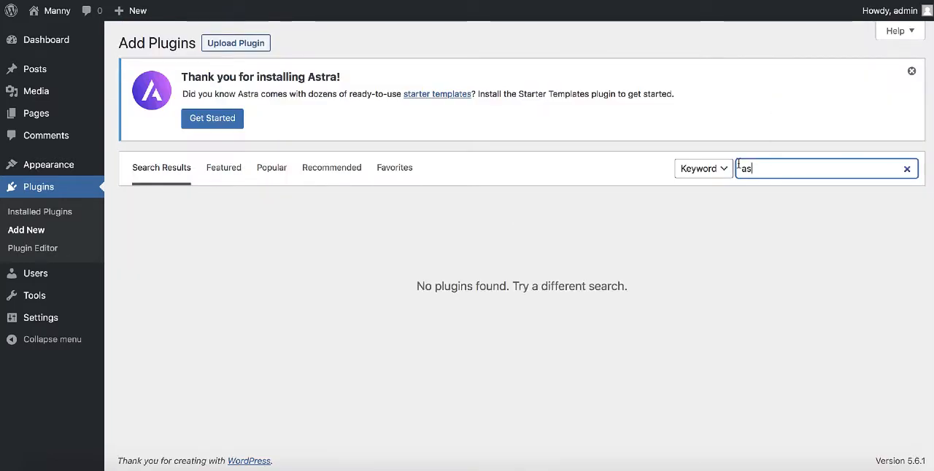
type("tra")
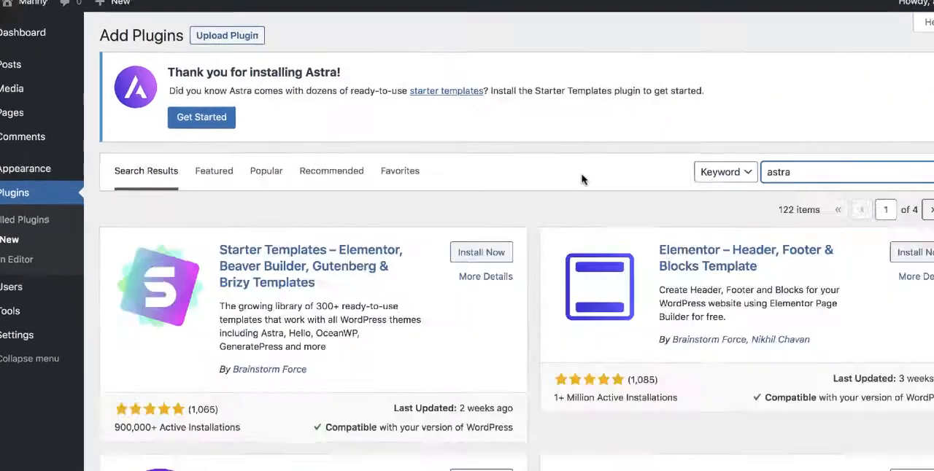
scroll(557, 41, "down", 1)
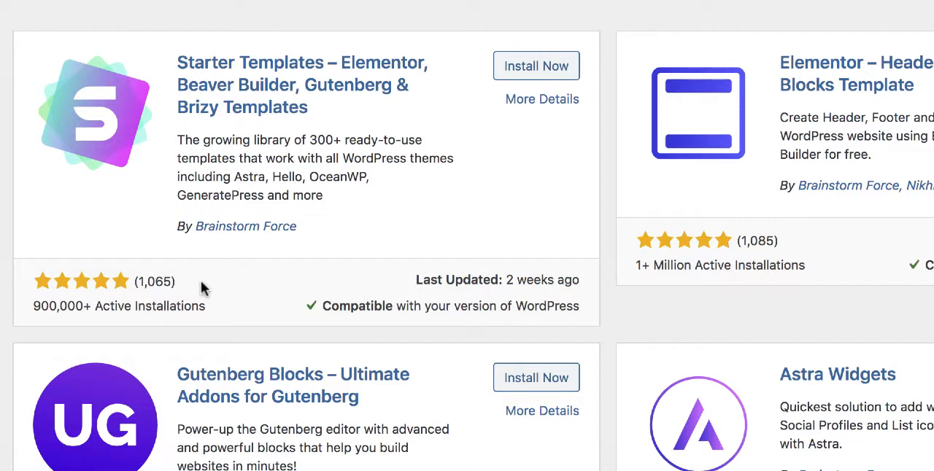
Install and activate the Starter Templates plugin by Brainstorm Force.
left_click(528, 71)
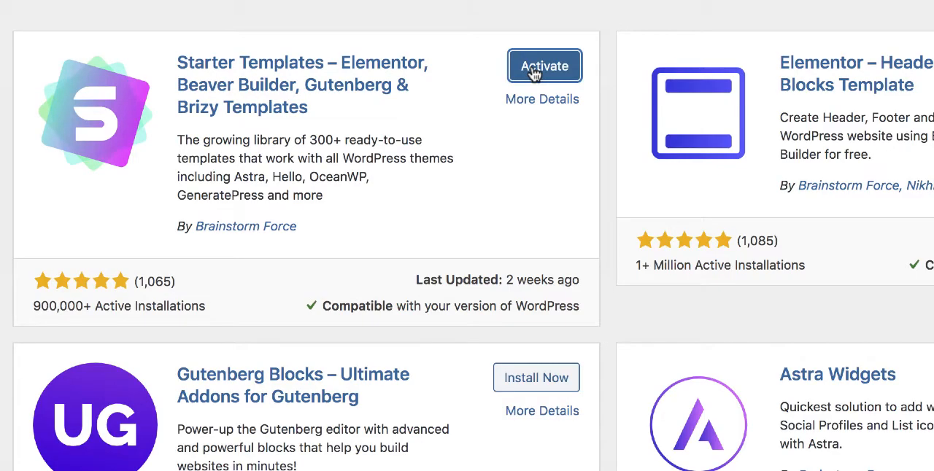
left_click(535, 67)
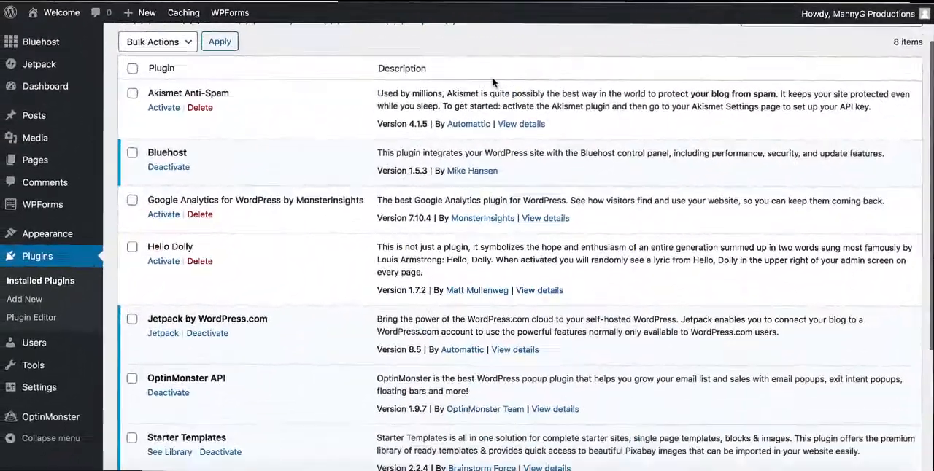
Open the Starter Templates library from the installed plugins list and choose Elementor as the page builder.
scroll(492, 83, "down", 5)
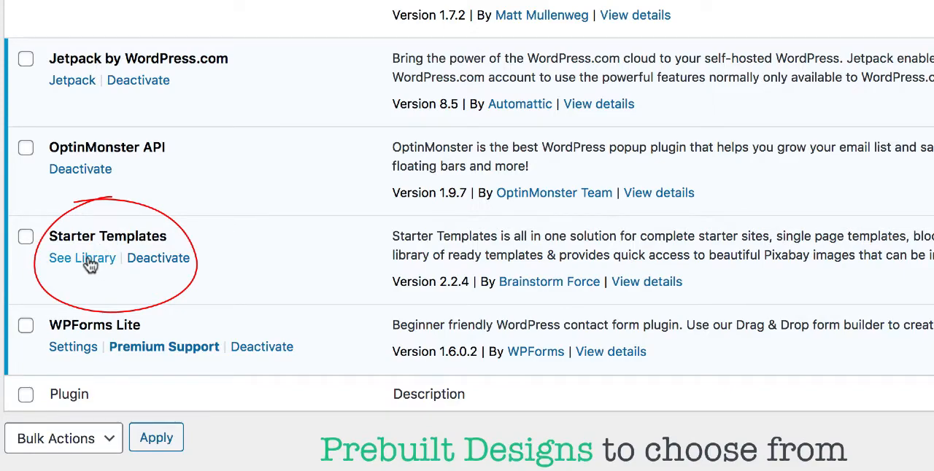
left_click(86, 261)
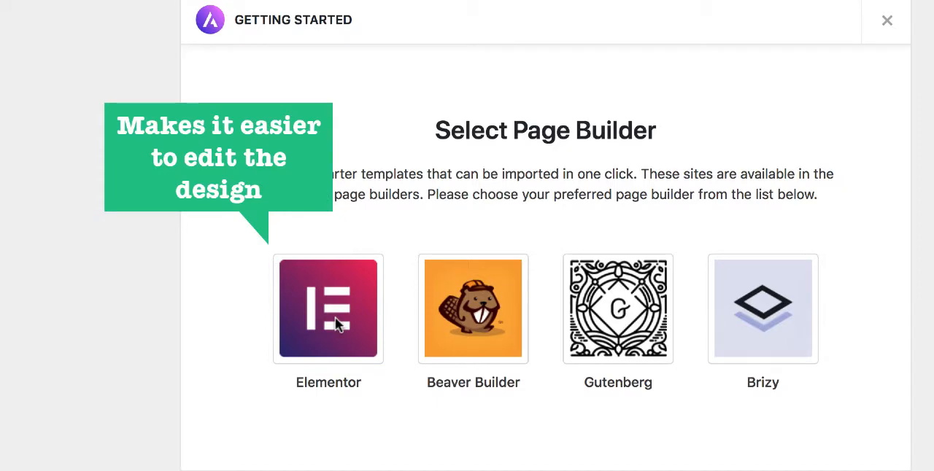
left_click(335, 317)
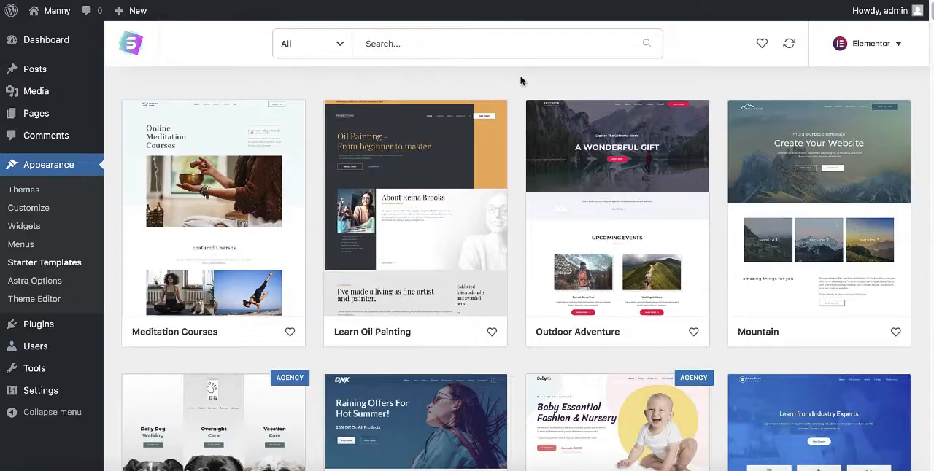
Browse the Elementor starter templates and view the available category and price filters.
scroll(521, 82, "down", 3)
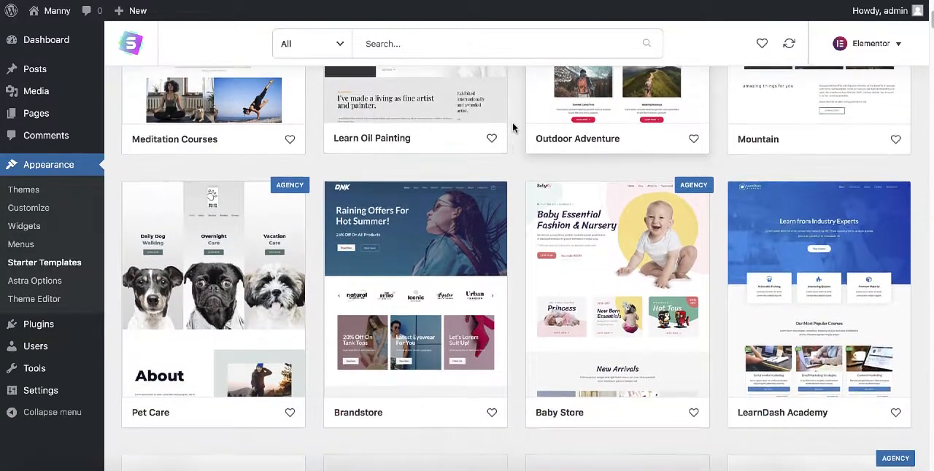
scroll(512, 122, "down", 3)
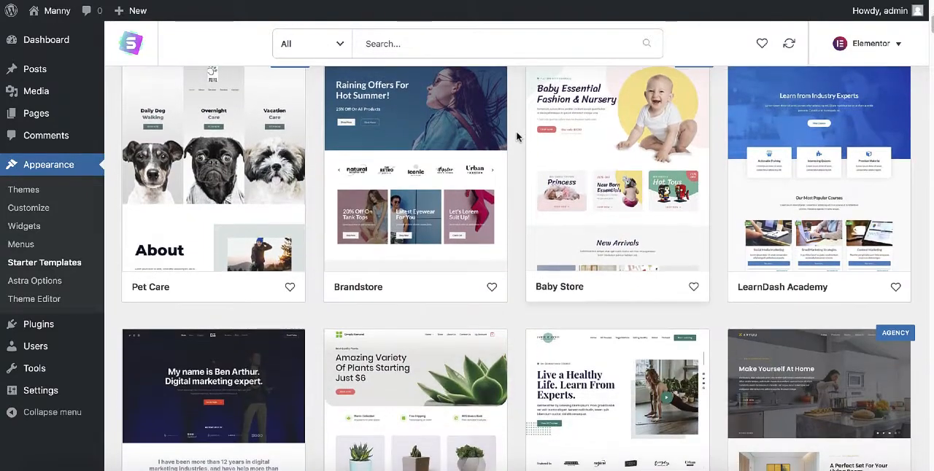
scroll(517, 136, "down", 1)
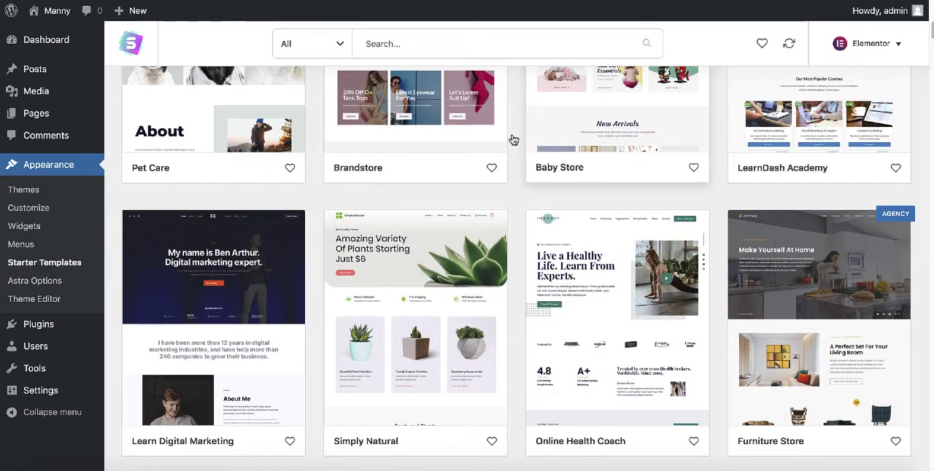
left_click(339, 47)
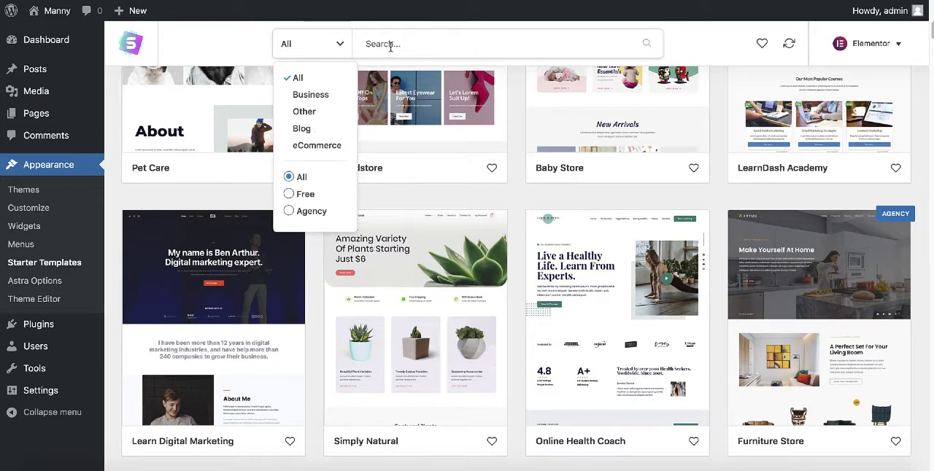
Search the template library for "portfolio" using the suggested Portfolio term.
left_click(391, 46)
type("por")
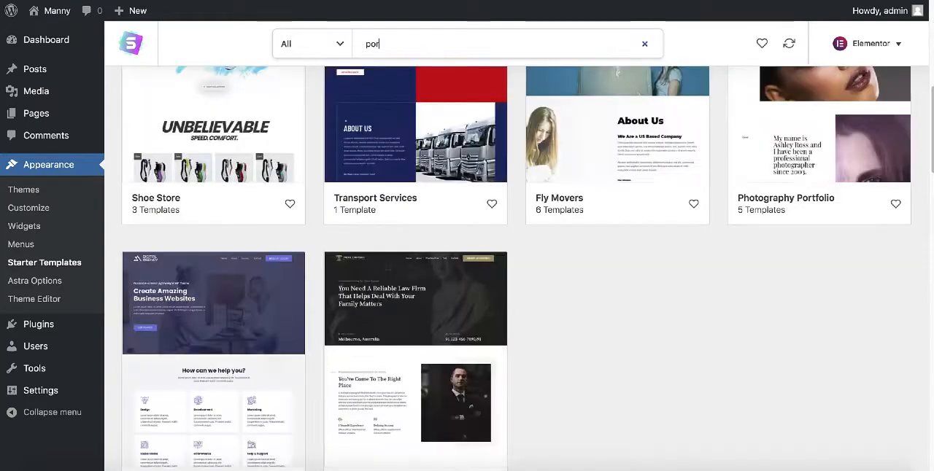
type("tf")
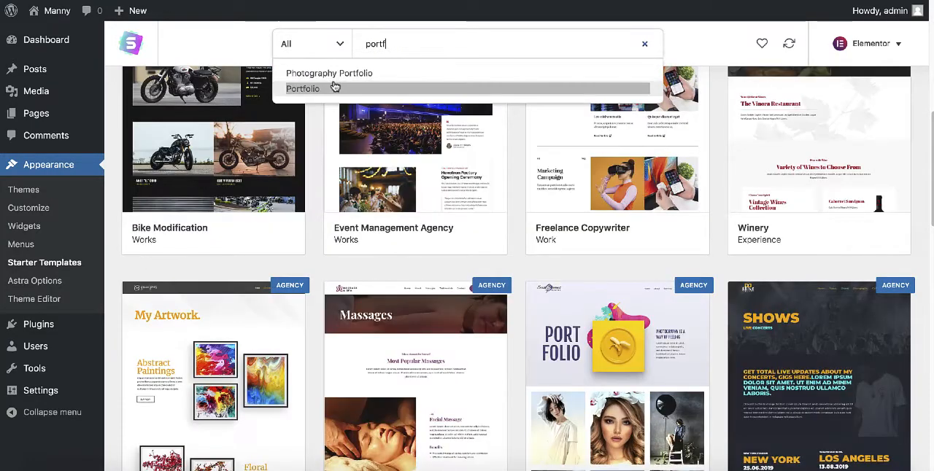
left_click(335, 88)
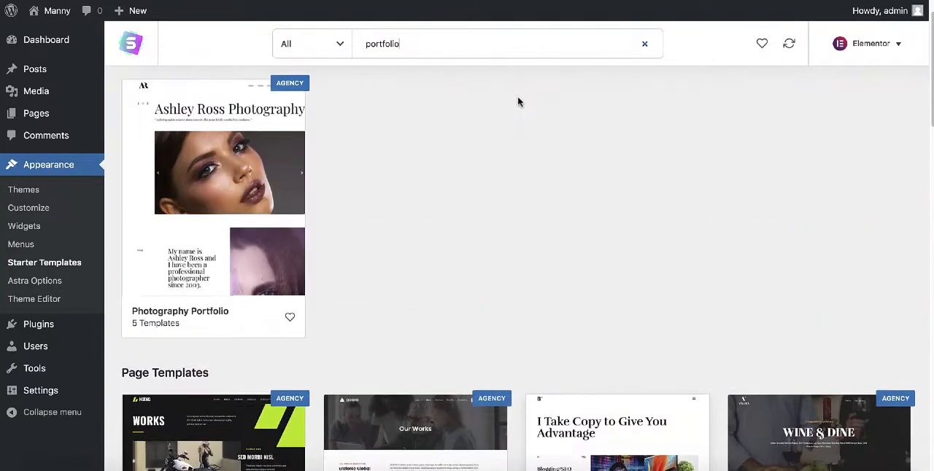
Look through the portfolio templates and open the Makeup Artist portfolio template for a preview.
scroll(511, 110, "down", 5)
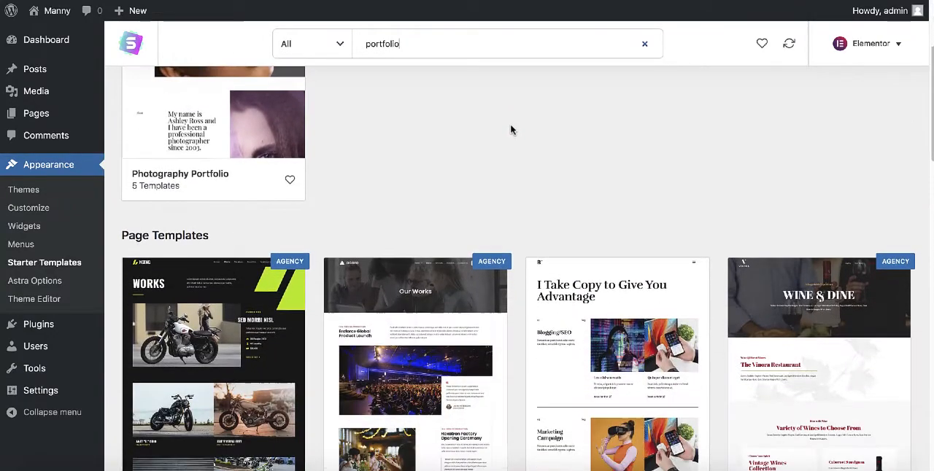
scroll(511, 130, "down", 5)
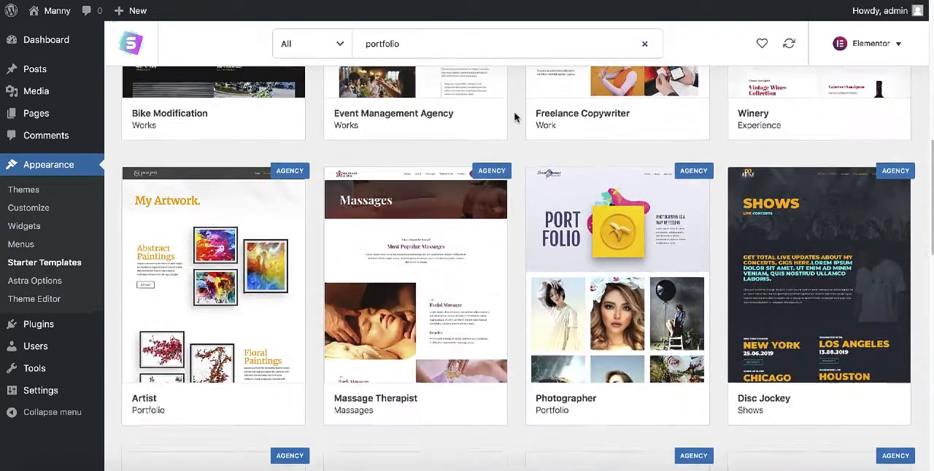
scroll(516, 131, "down", 10)
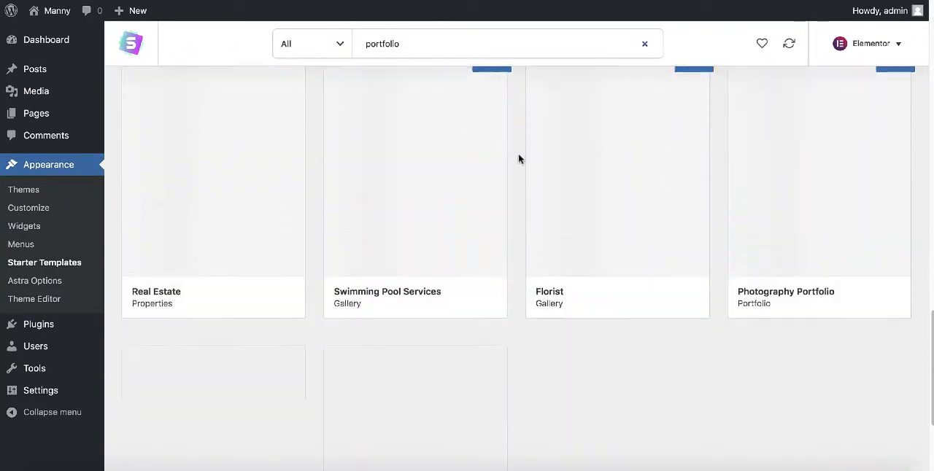
scroll(518, 159, "down", 3)
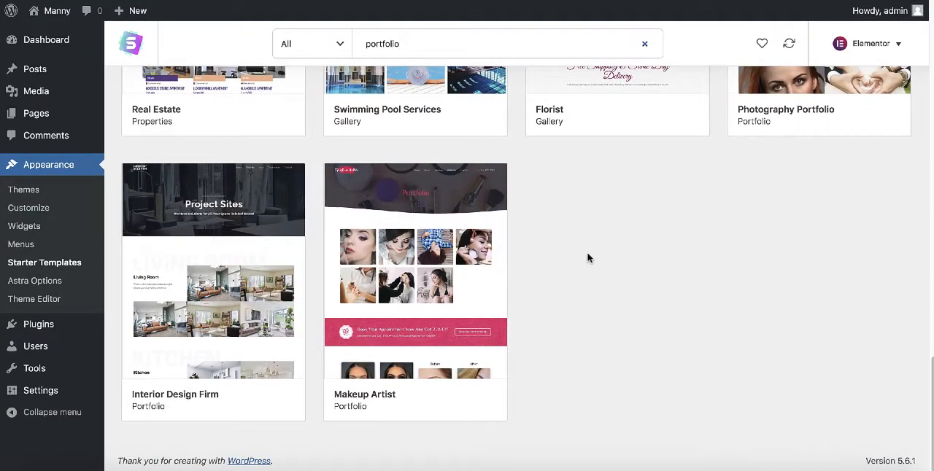
left_click(389, 255)
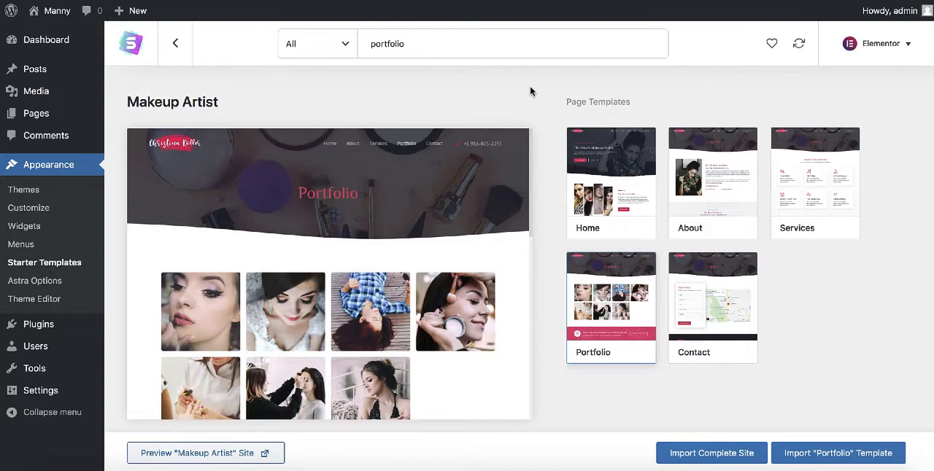
Clear the template search and open the Life Coach template from the full library.
left_click_drag(413, 44, 333, 49)
key("BackSpace")
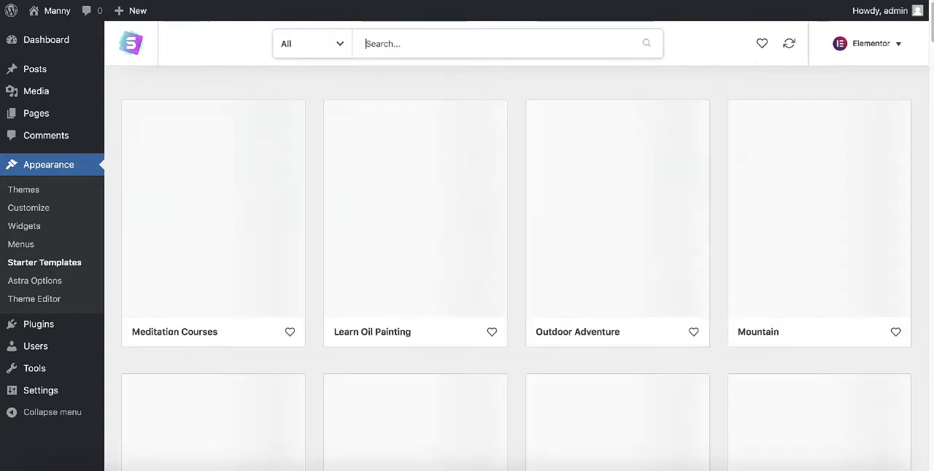
scroll(515, 87, "down", 1)
scroll(512, 95, "down", 3)
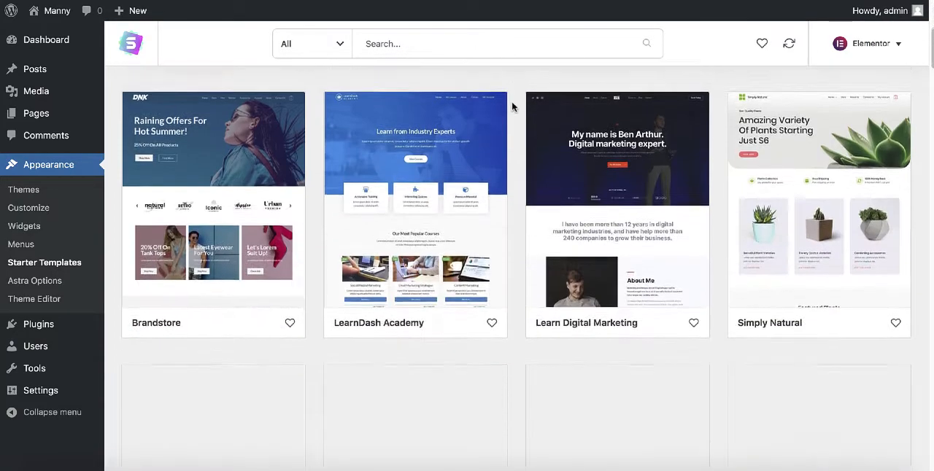
scroll(511, 111, "down", 3)
scroll(511, 114, "down", 6)
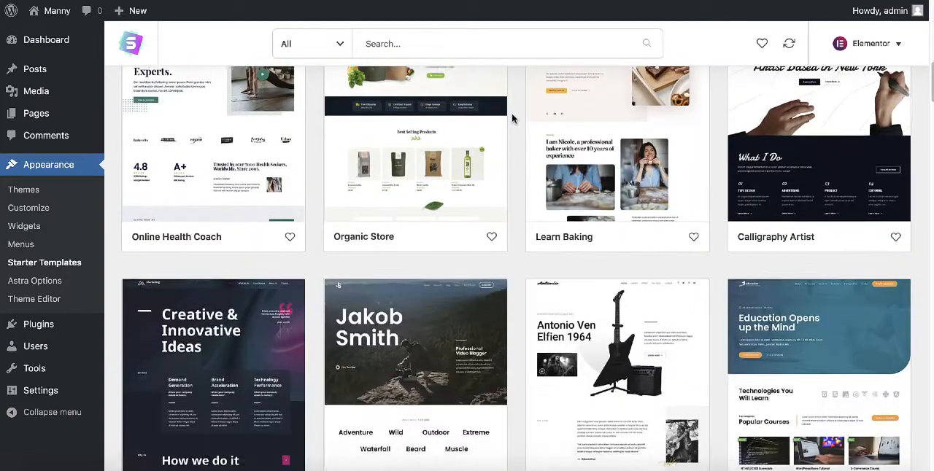
scroll(511, 116, "down", 3)
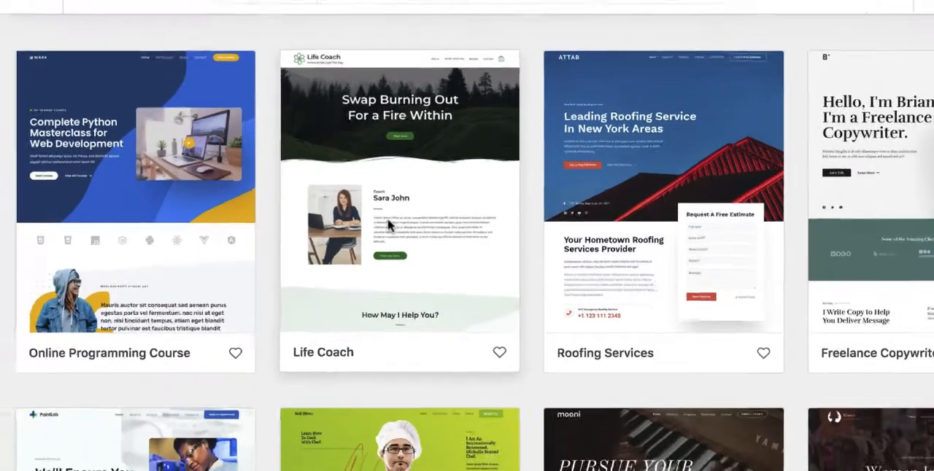
left_click(378, 225)
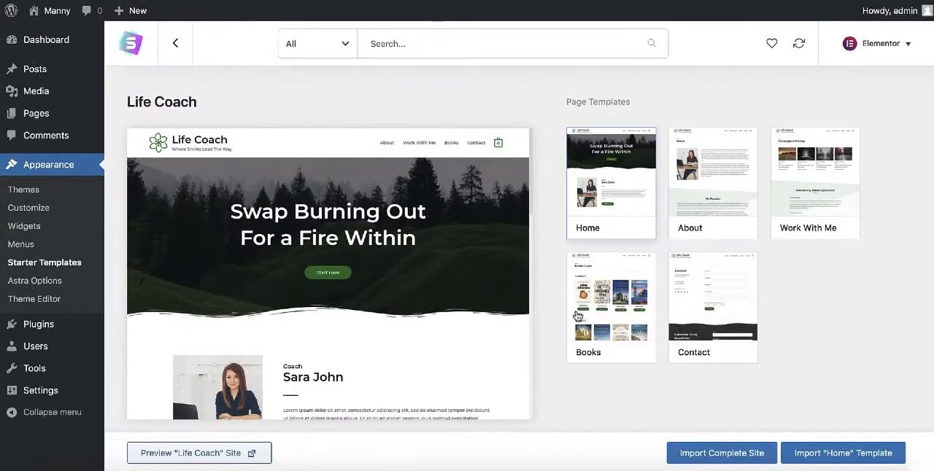
Import the complete Life Coach site with customizer settings, widgets, required plugins and content, keeping previously imported data and skipping the contact details form.
left_click(716, 453)
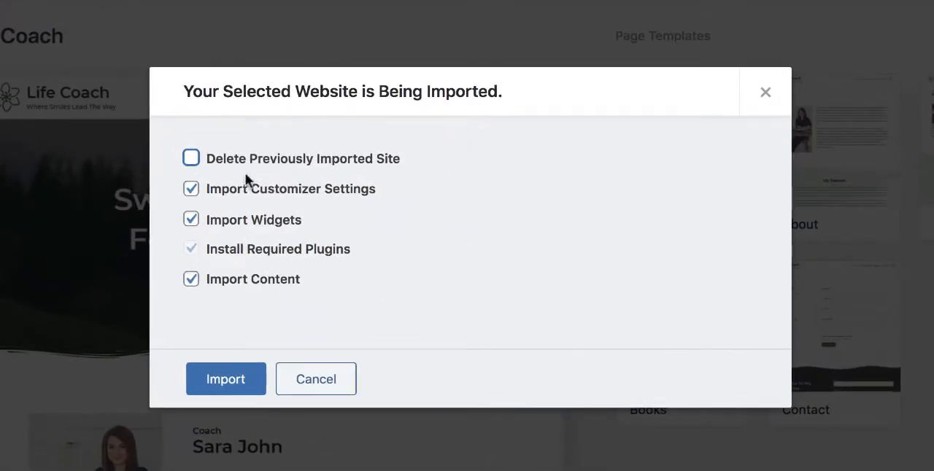
left_click(190, 159)
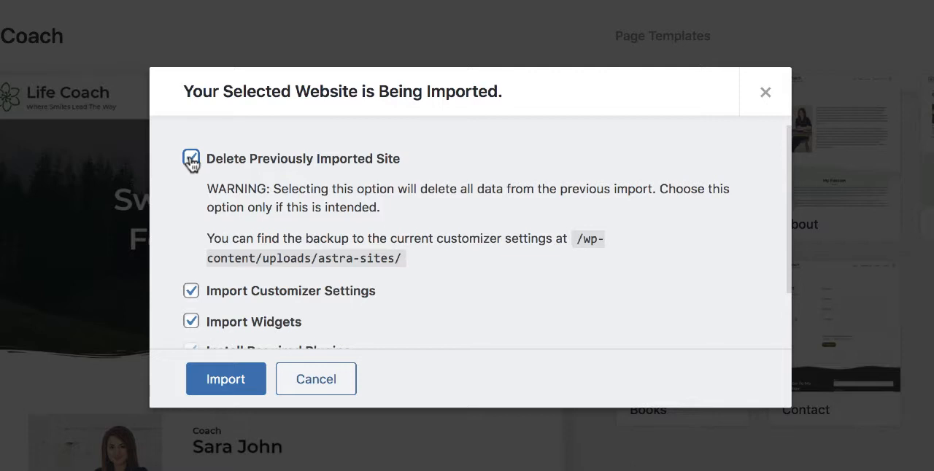
left_click(191, 159)
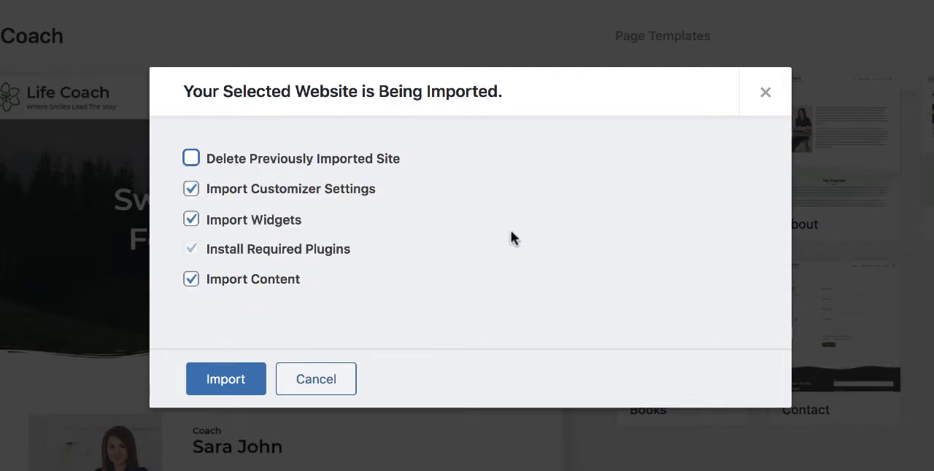
left_click(226, 386)
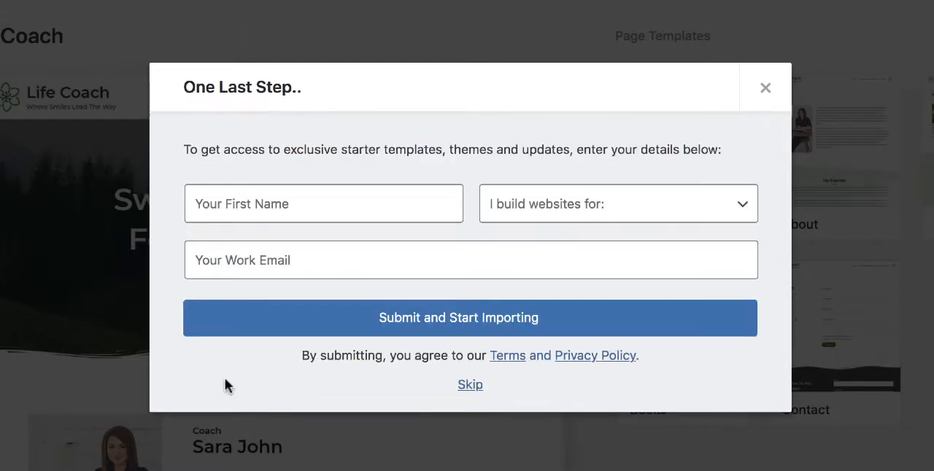
left_click(470, 385)
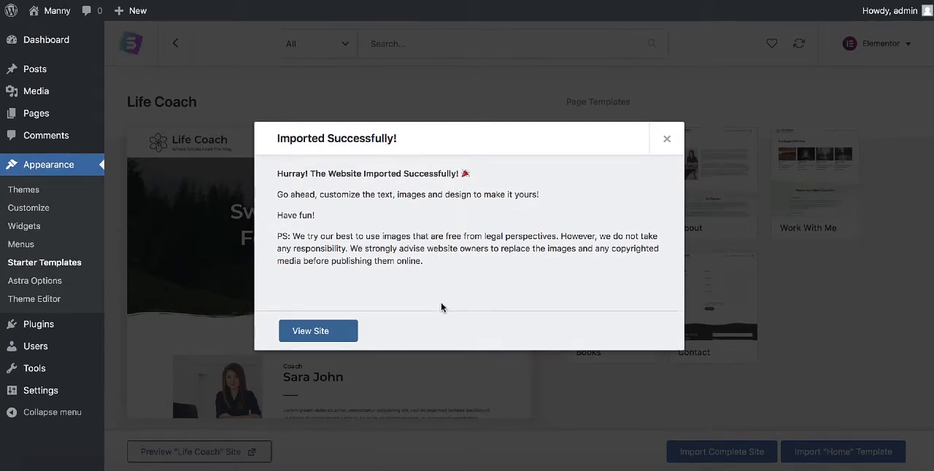
View the imported site and examine its home page down to the newsletter form and back up.
left_click(309, 332)
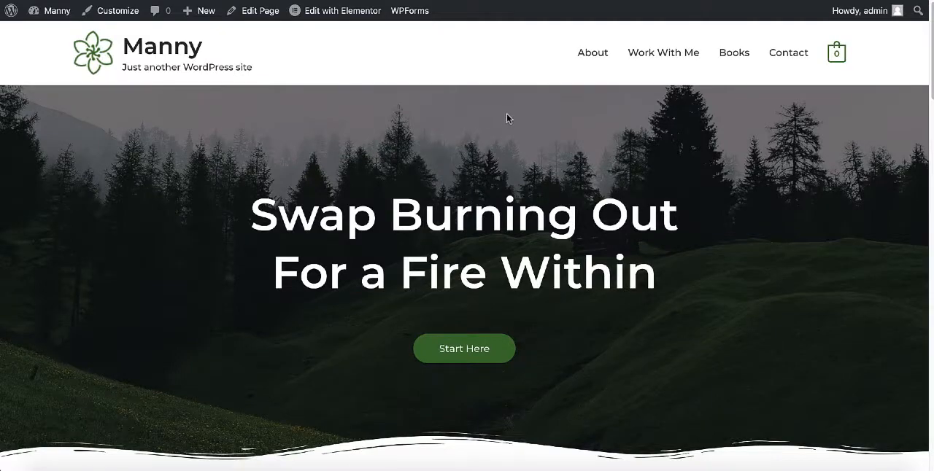
scroll(537, 151, "down", 5)
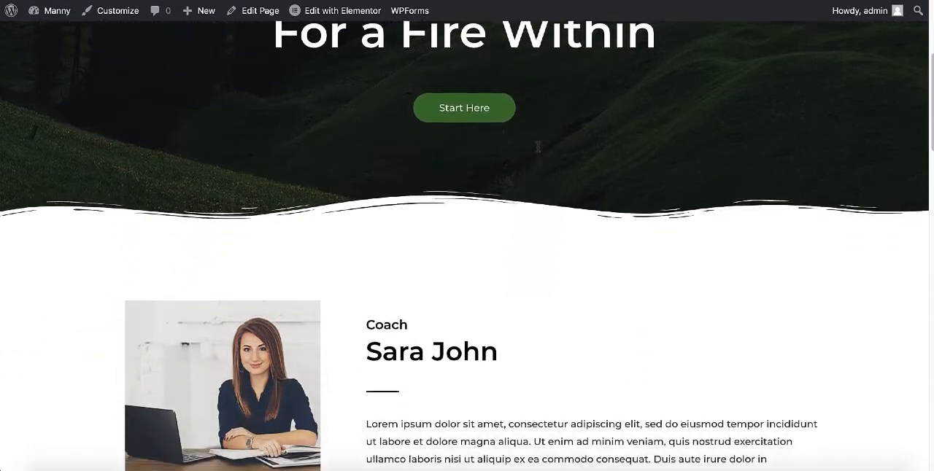
scroll(537, 150, "down", 10)
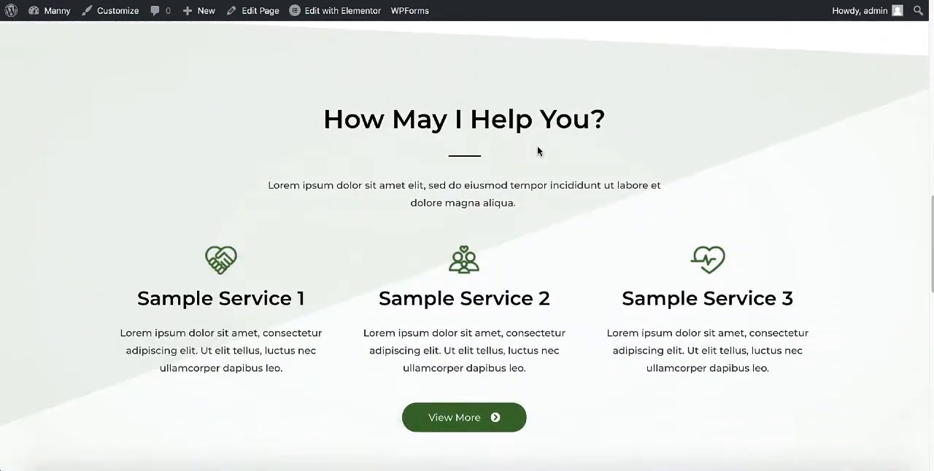
scroll(537, 150, "down", 10)
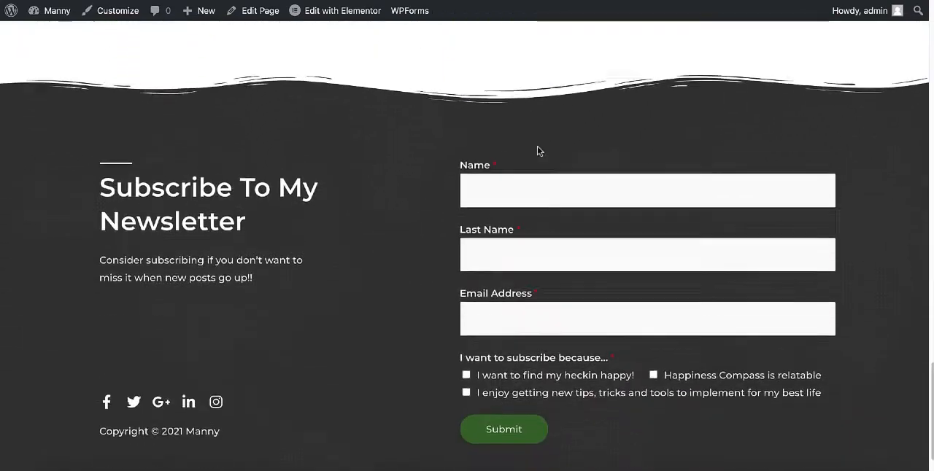
scroll(535, 146, "up", 12)
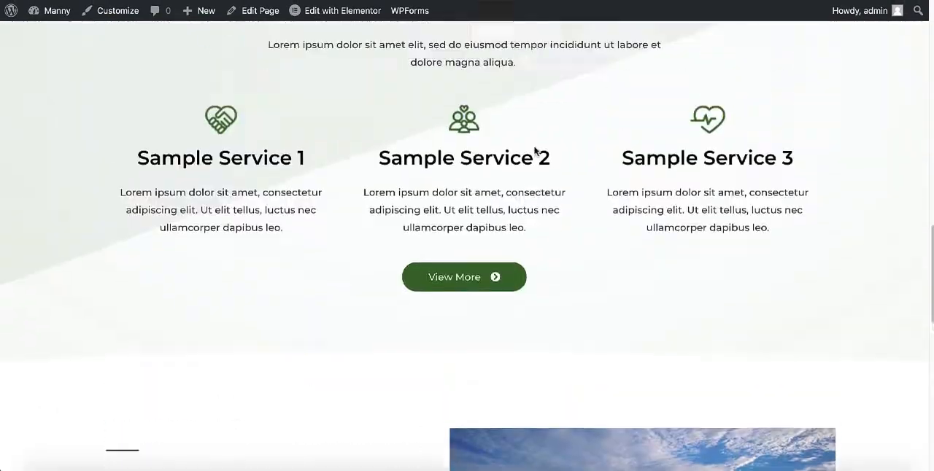
scroll(534, 147, "up", 10)
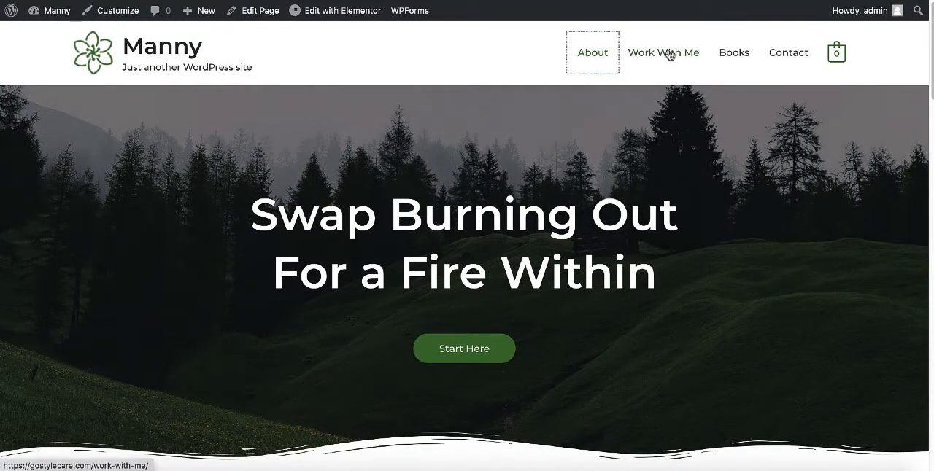
Look through the imported site's other pages, including About and the Packages & Pricing page, and return to the home page.
left_click(725, 56)
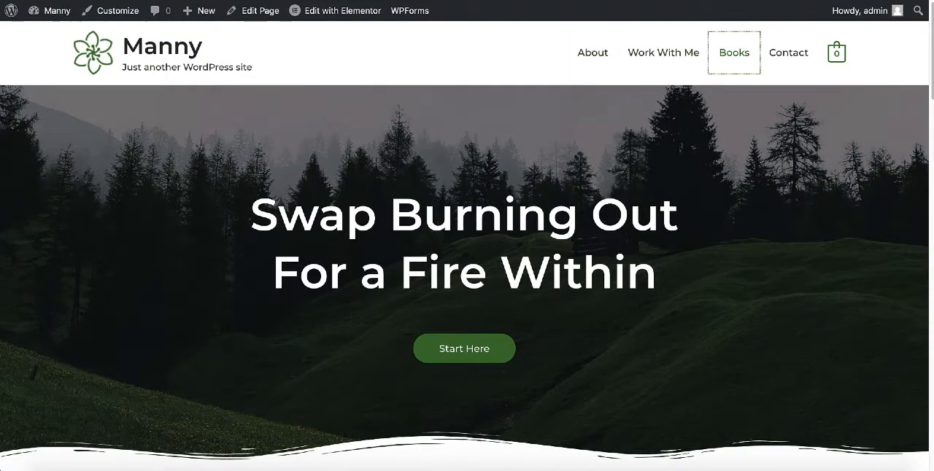
scroll(443, 203, "down", 8)
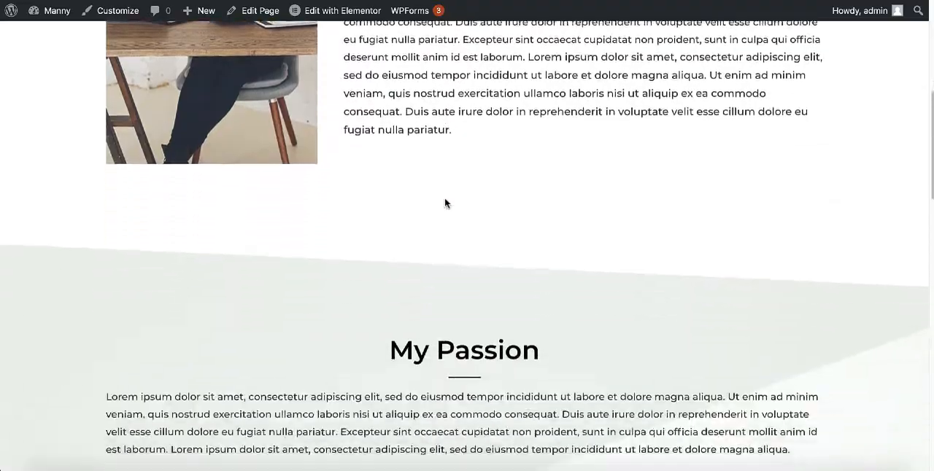
scroll(445, 203, "down", 7)
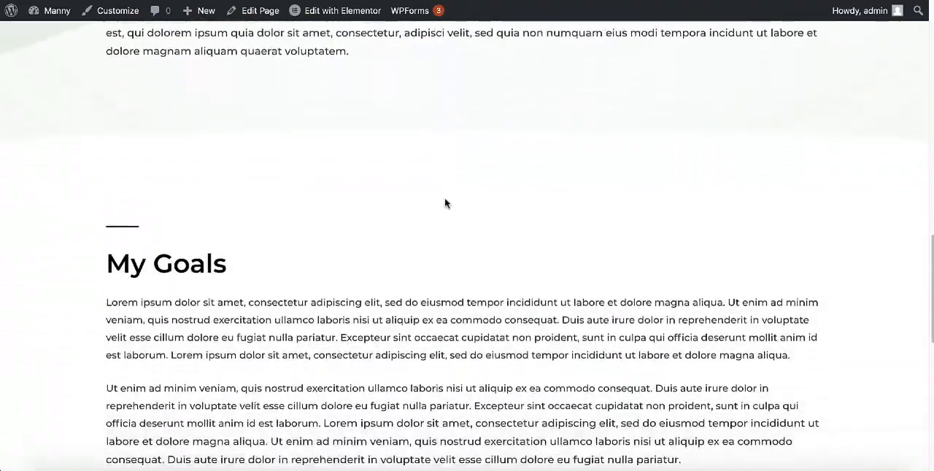
scroll(444, 201, "down", 2)
scroll(445, 201, "up", 15)
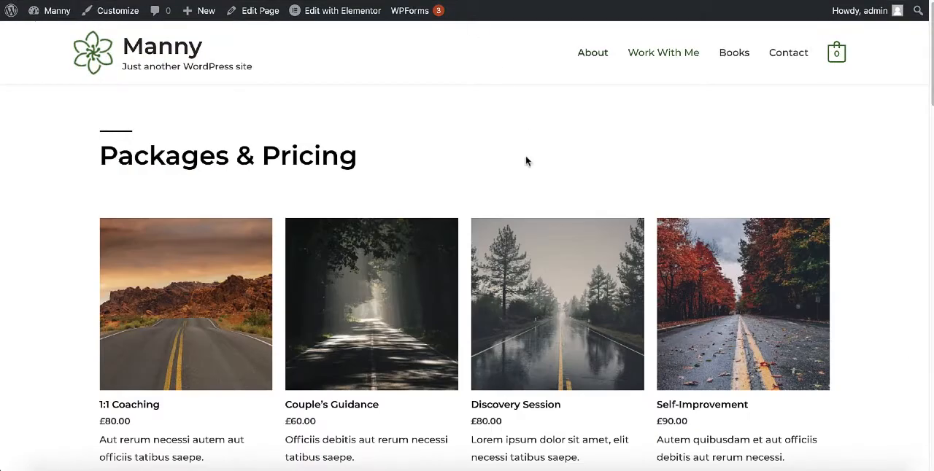
scroll(523, 158, "down", 10)
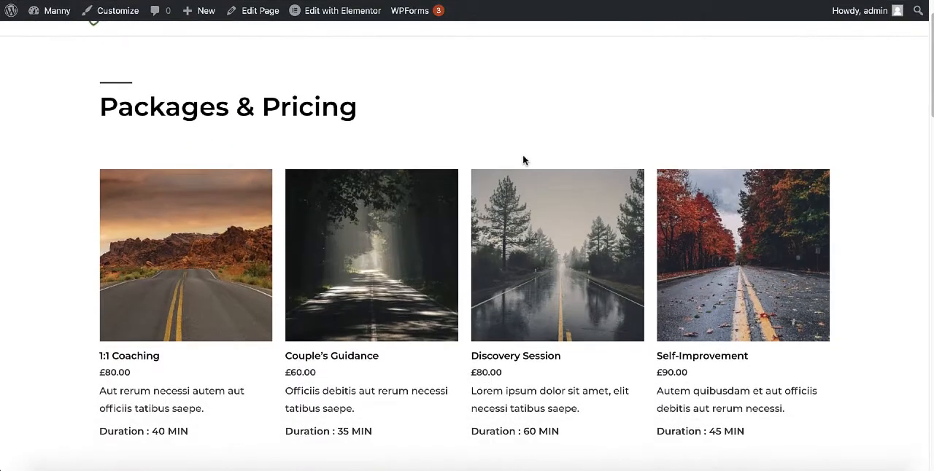
scroll(517, 164, "up", 12)
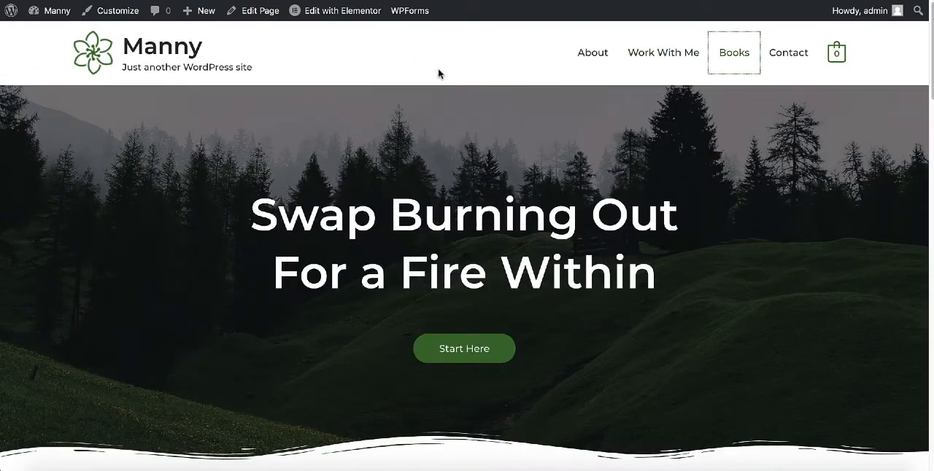
left_click(438, 74)
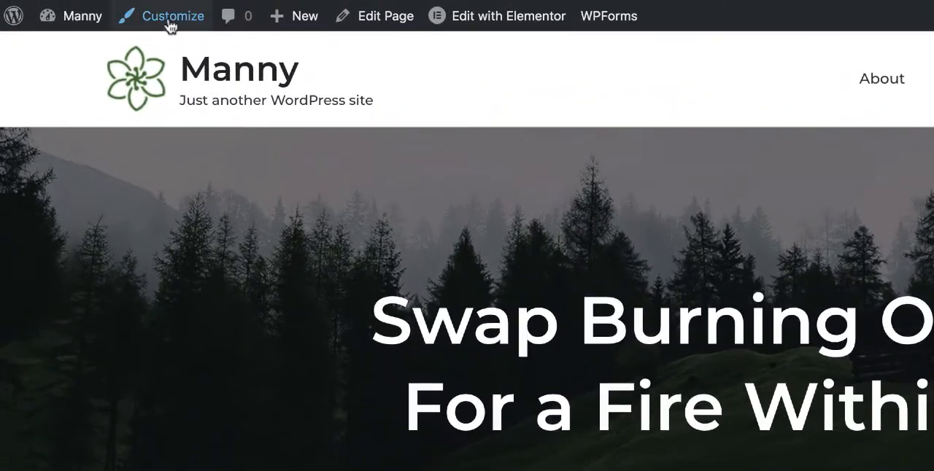
Open the header's Site Identity settings in the site customizer and look at the options for replacing the logo.
left_click(162, 16)
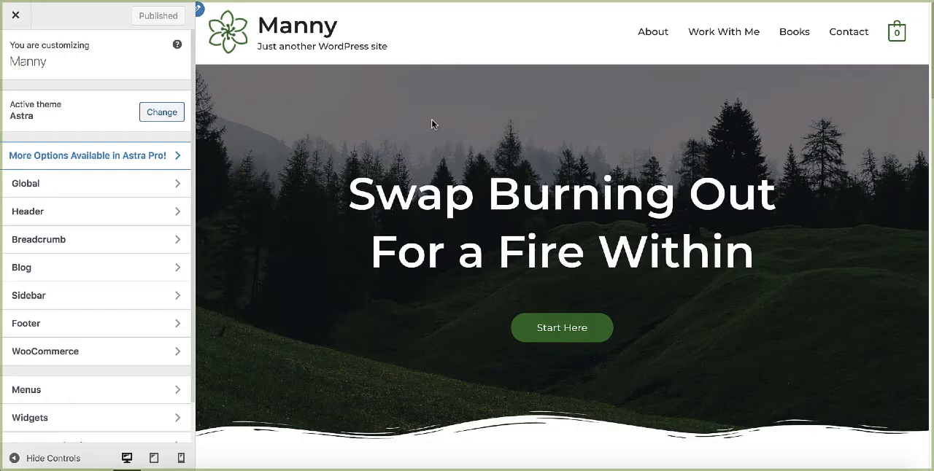
left_click(85, 220)
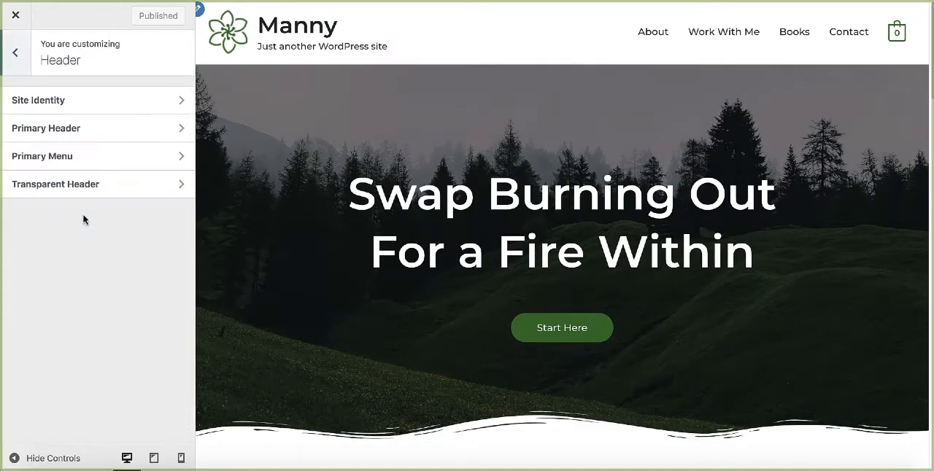
left_click(78, 103)
scroll(96, 156, "down", 2)
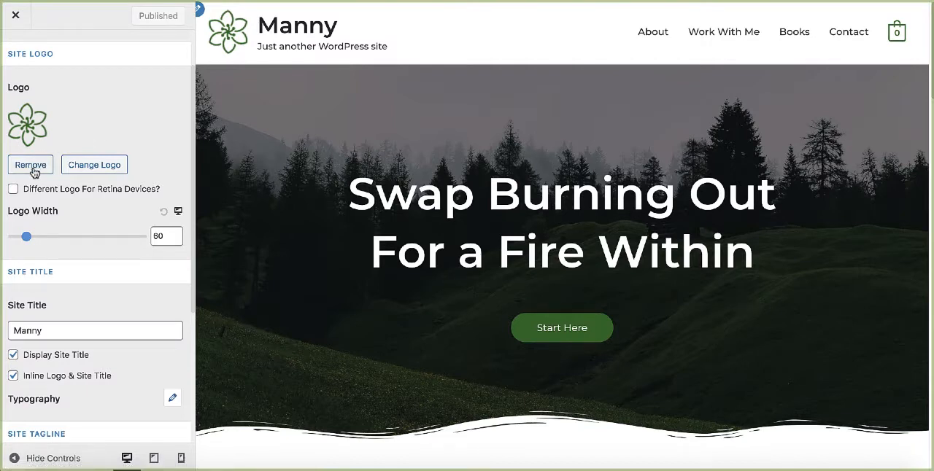
scroll(33, 170, "down", 1)
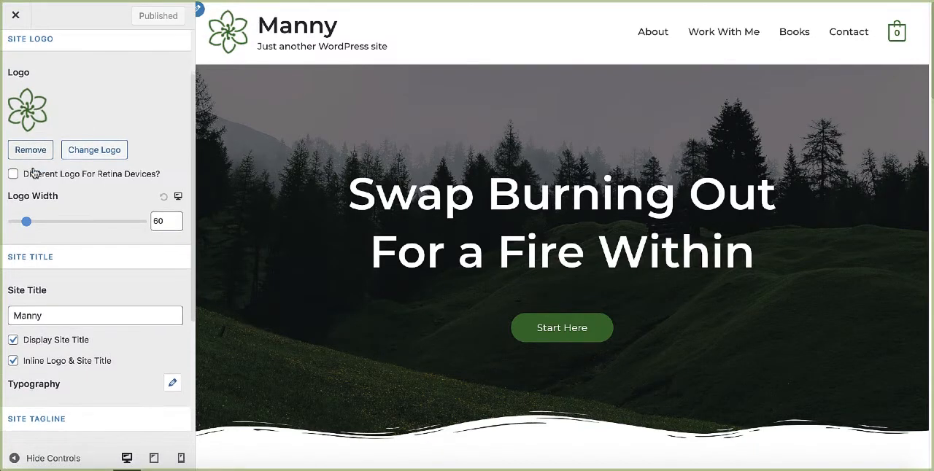
left_click(86, 149)
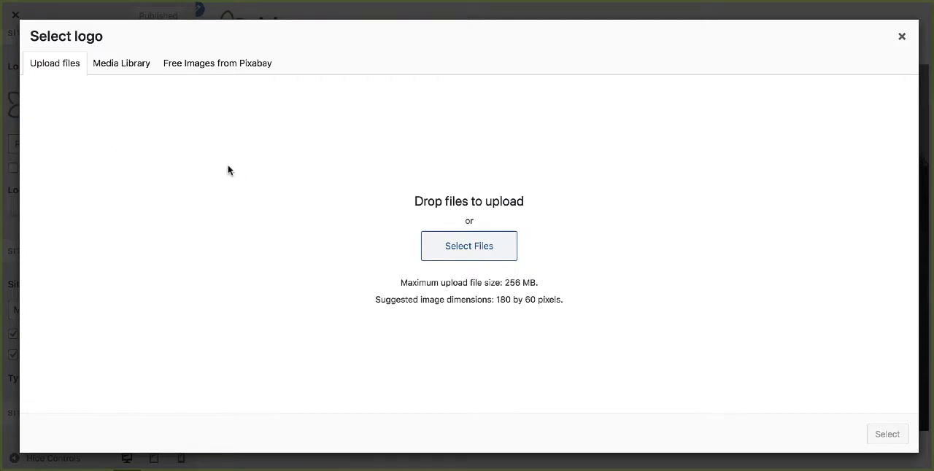
left_click(902, 36)
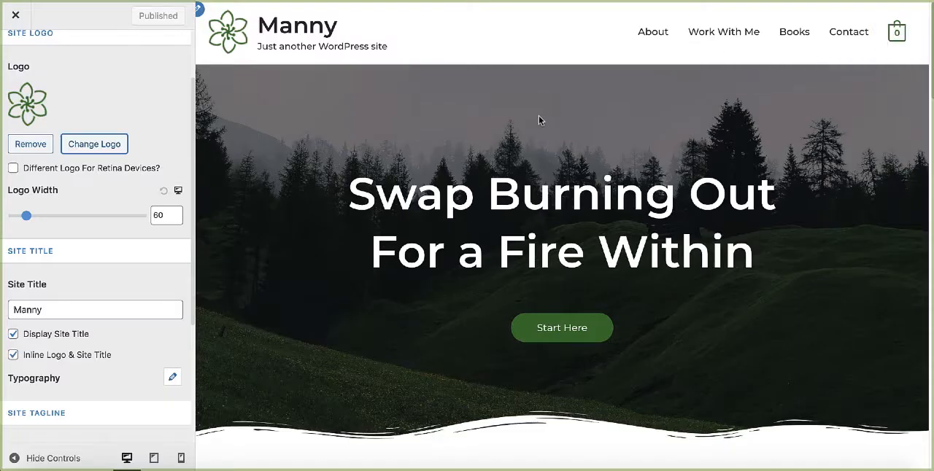
Replace the site title with the coach's first name.
scroll(63, 244, "down", 3)
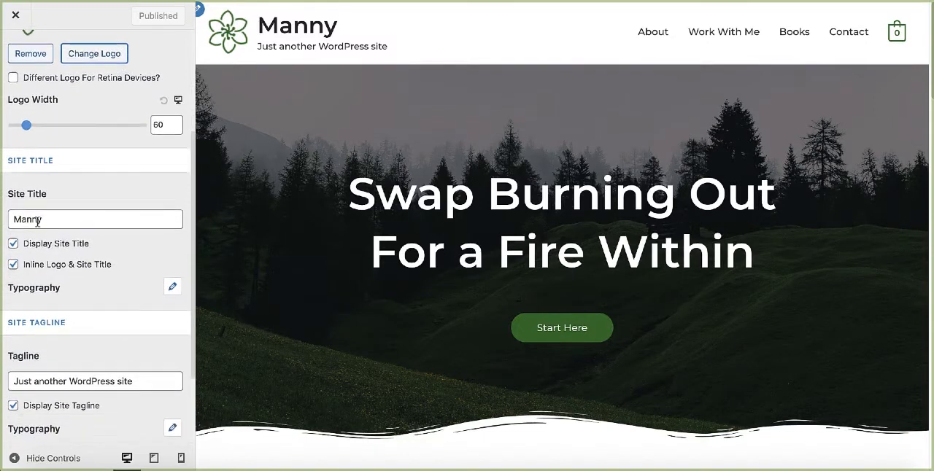
left_click_drag(63, 219, 7, 218)
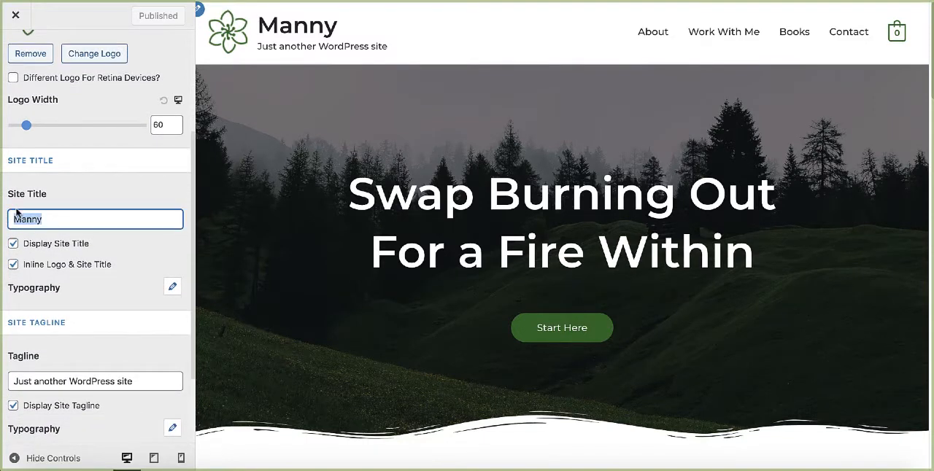
type("Sara")
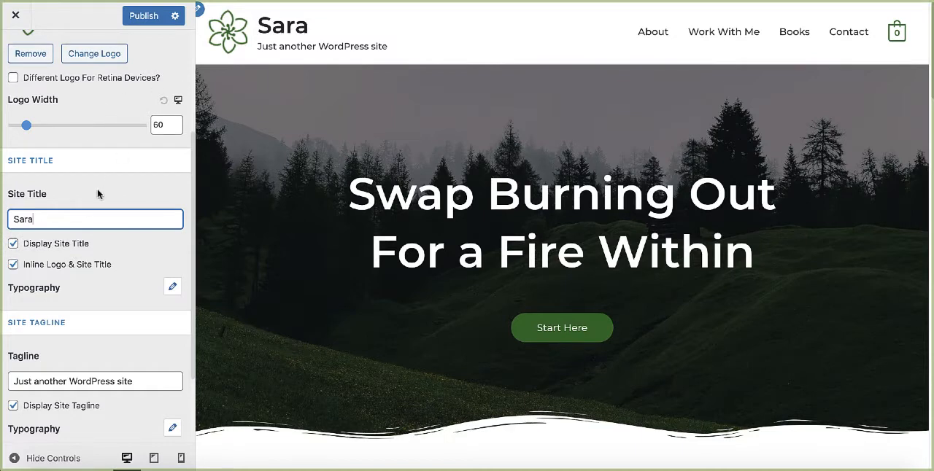
Clear the default site tagline and publish the site identity changes.
scroll(93, 209, "down", 3)
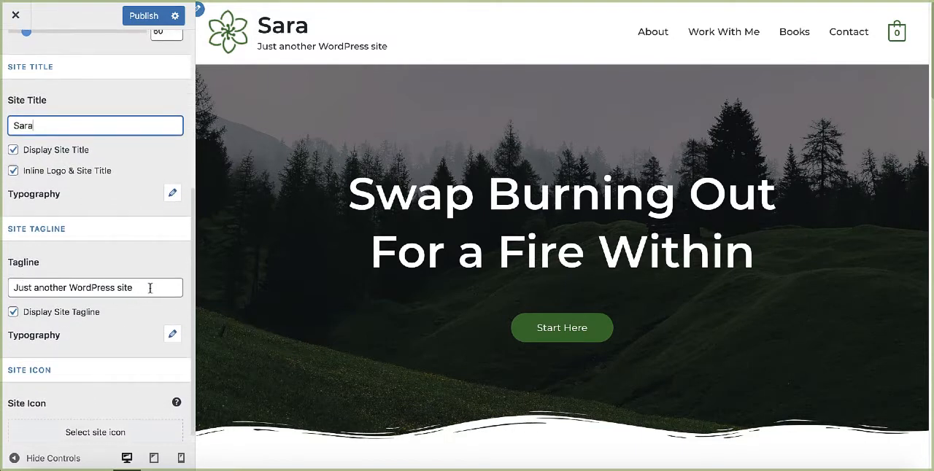
left_click_drag(151, 289, 2, 277)
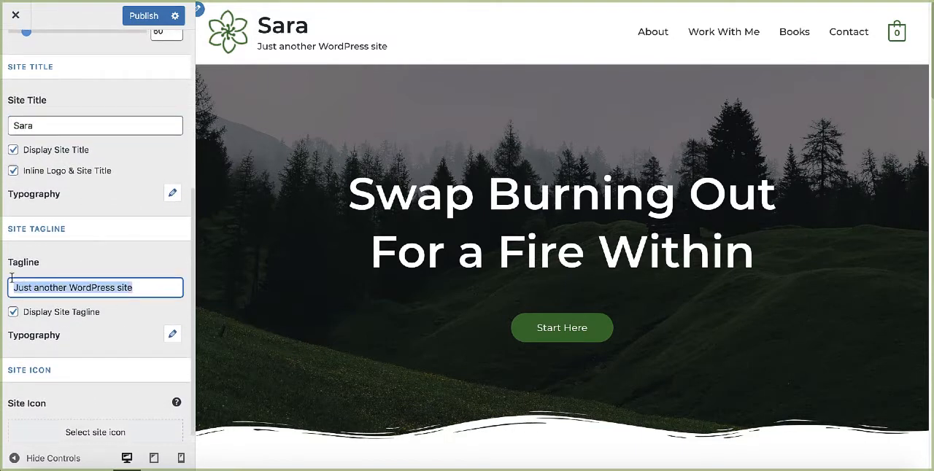
key("BackSpace")
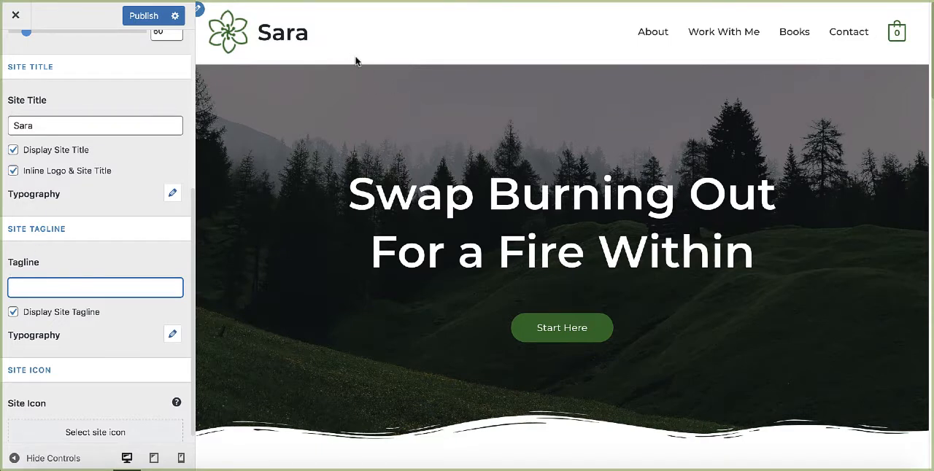
scroll(76, 191, "up", 5)
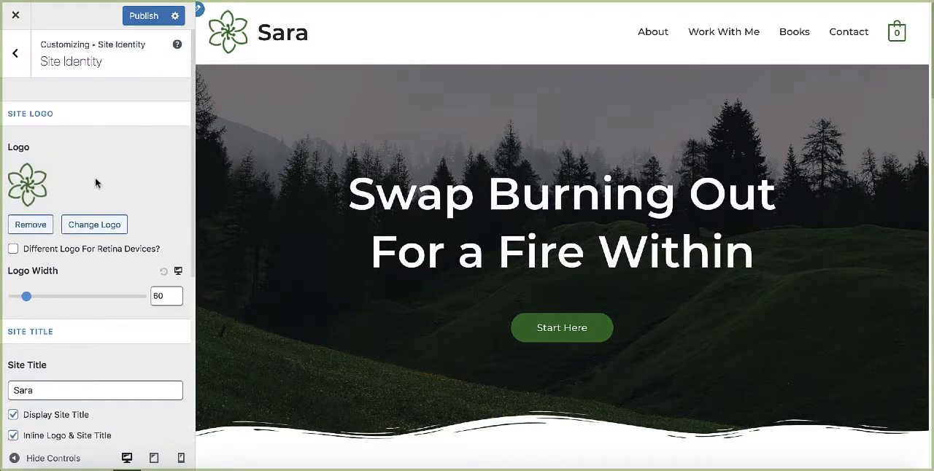
left_click(140, 18)
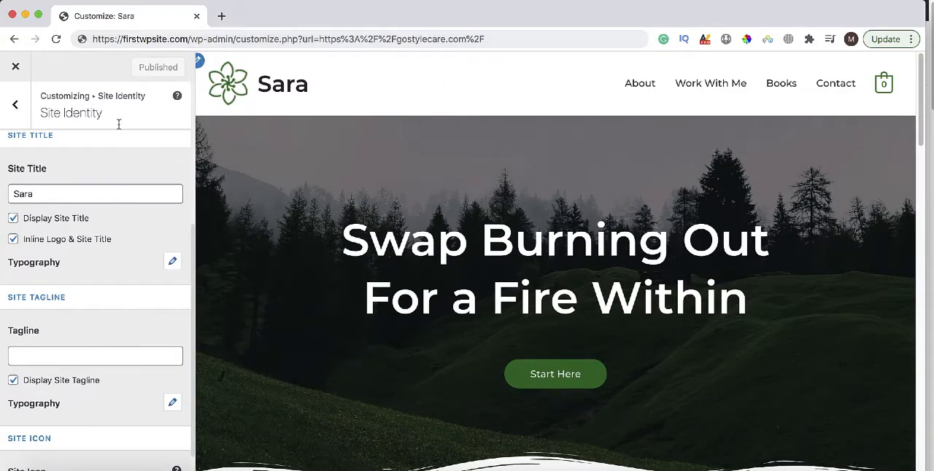
Set the site tagline to "life coach" and publish the change.
left_click(59, 355)
type("life coach")
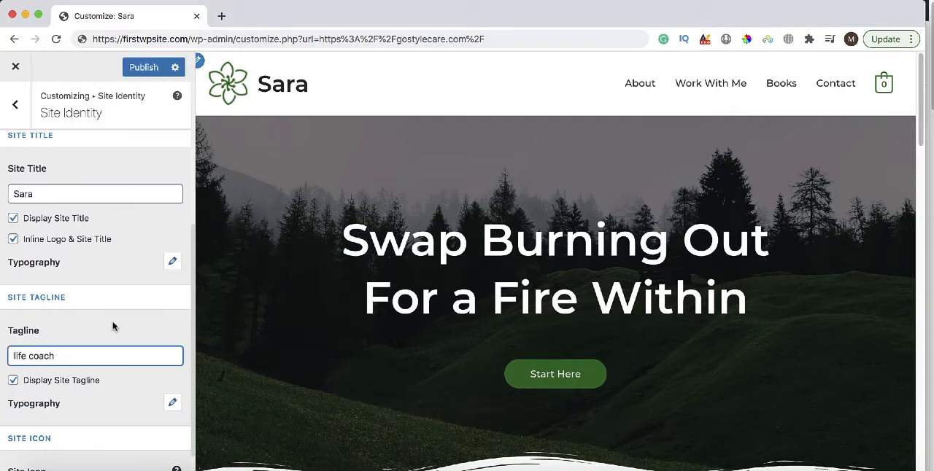
left_click(145, 70)
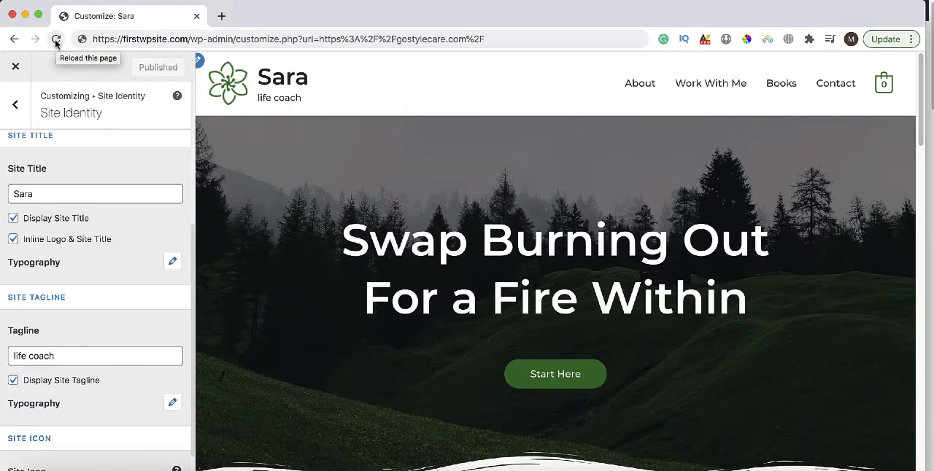
Reload the site and check the home page header and coach introduction on the live site.
left_click(57, 40)
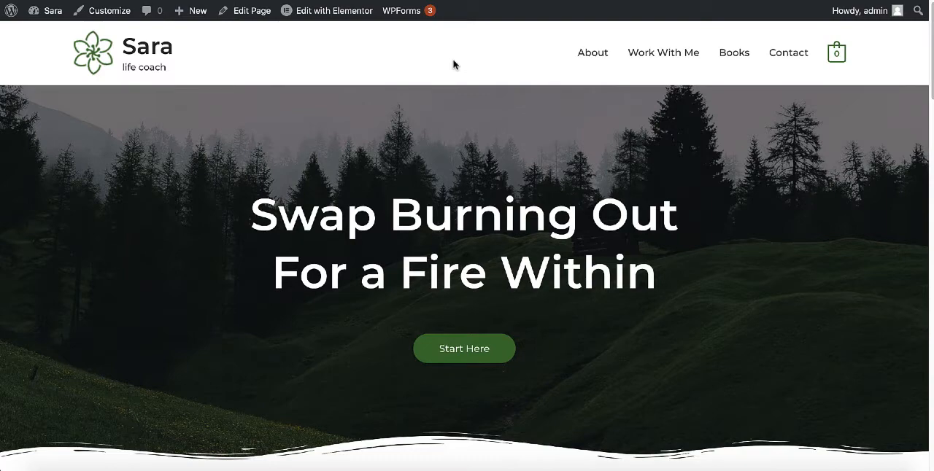
scroll(453, 65, "down", 5)
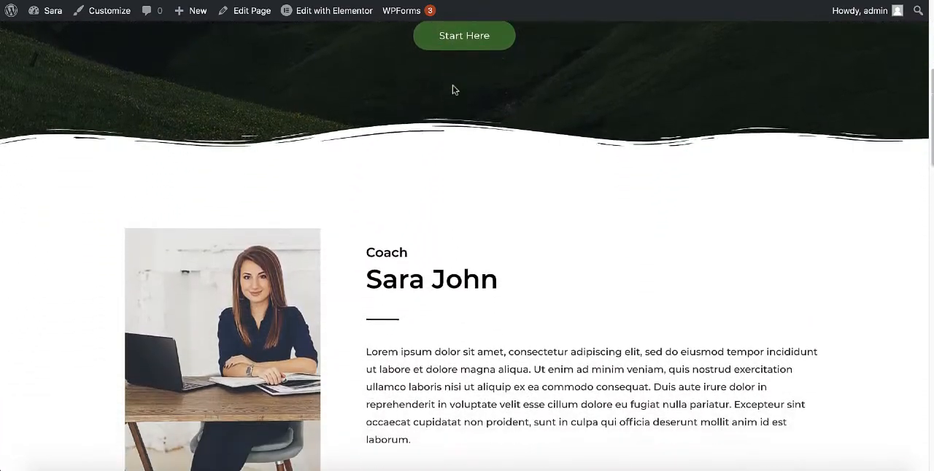
scroll(457, 111, "up", 5)
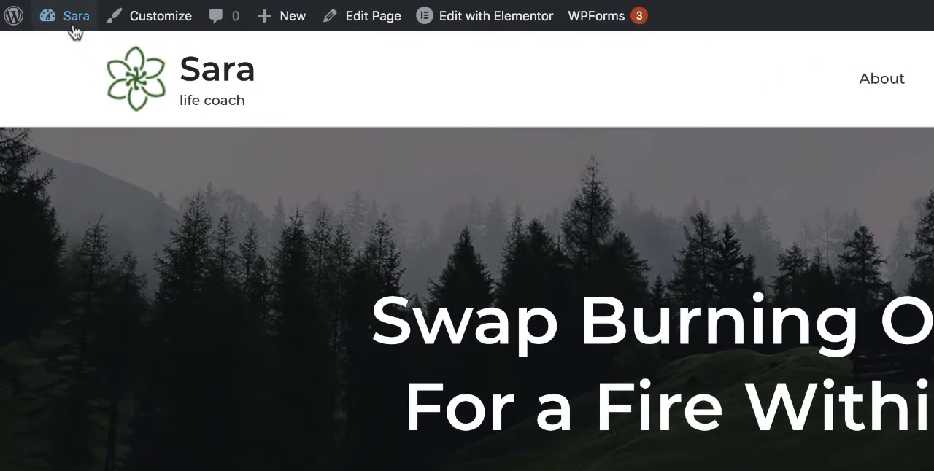
Go to the WordPress dashboard and create a new page titled "Gallery".
mouse_move(73, 27)
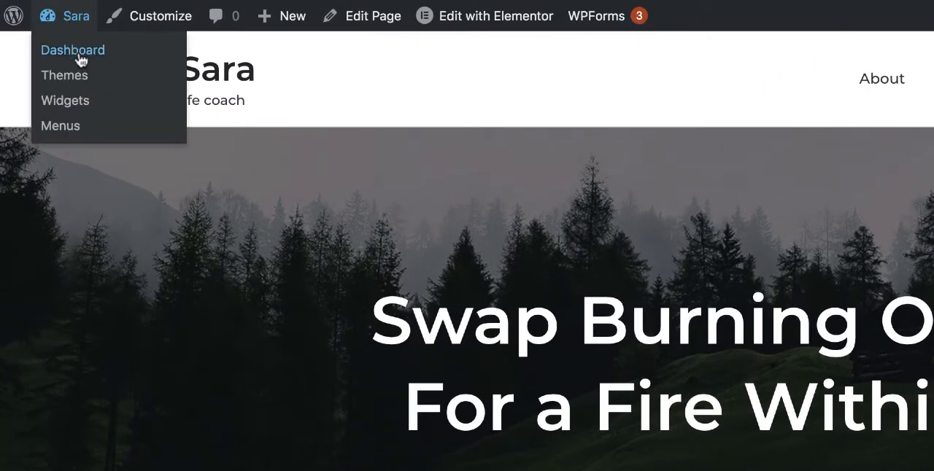
left_click(80, 61)
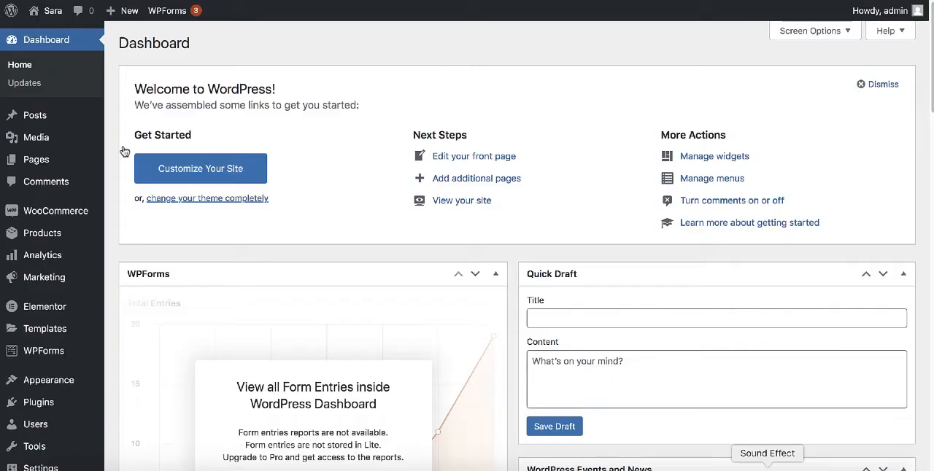
mouse_move(40, 161)
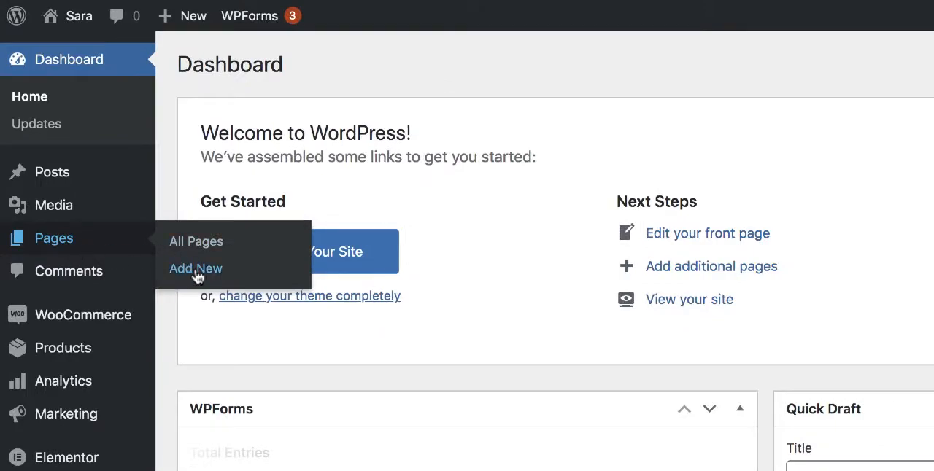
left_click(195, 268)
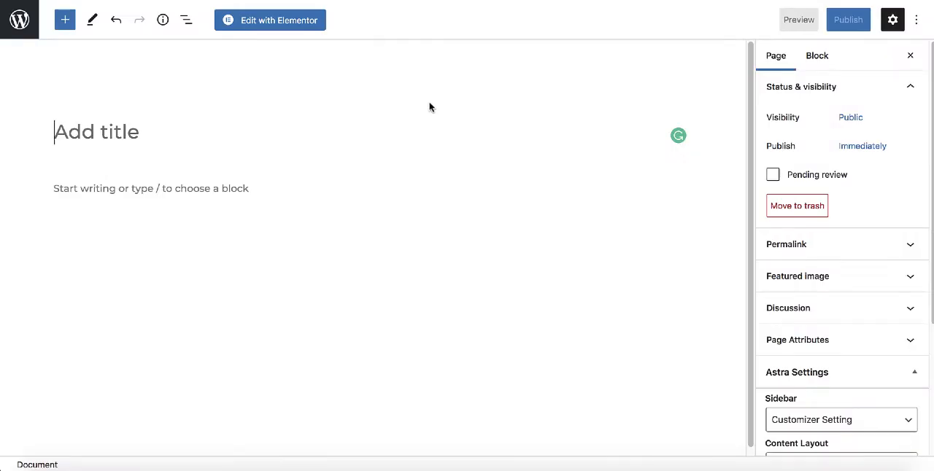
scroll(395, 243, "down", 1)
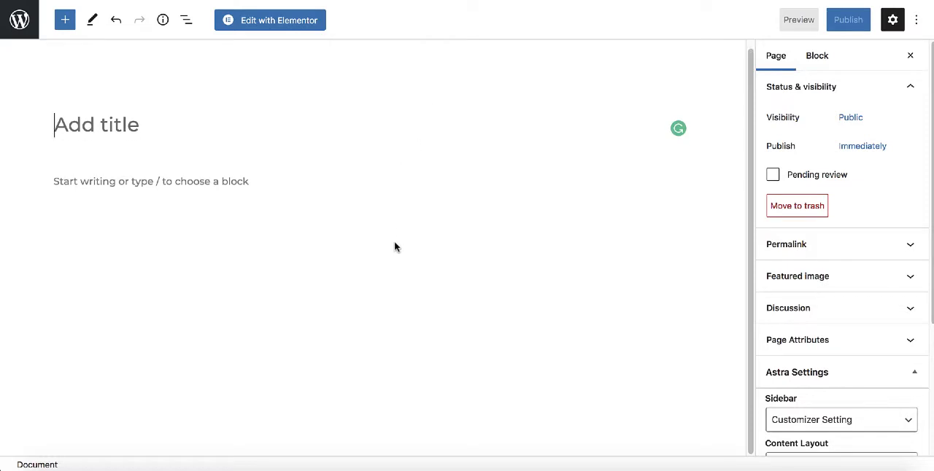
scroll(394, 246, "up", 1)
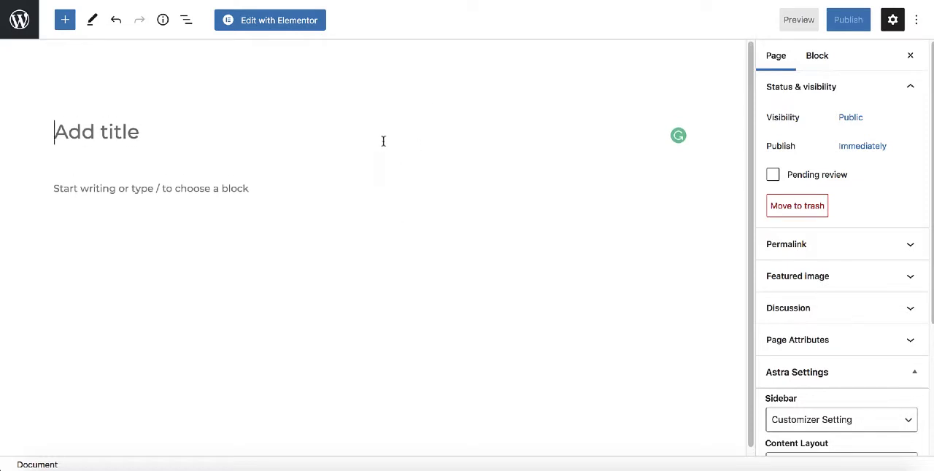
type("Gallery")
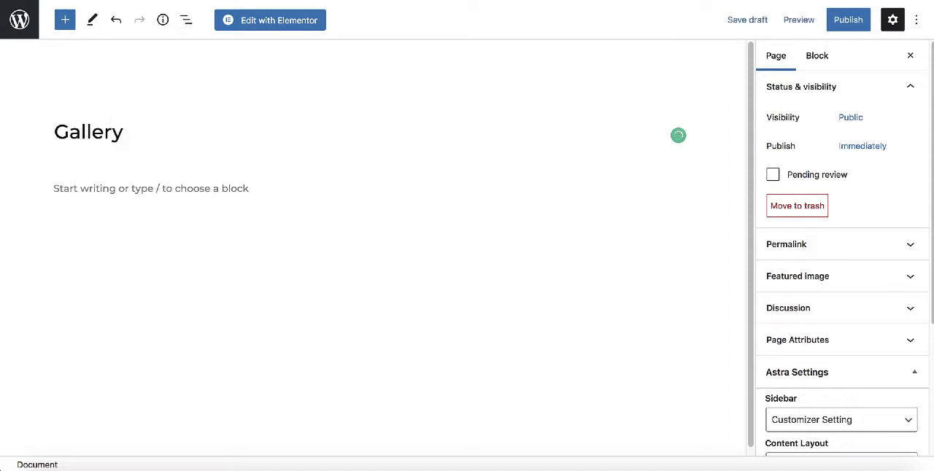
Insert an Image block below the Gallery title in the page editor and remove it again.
left_click(360, 191)
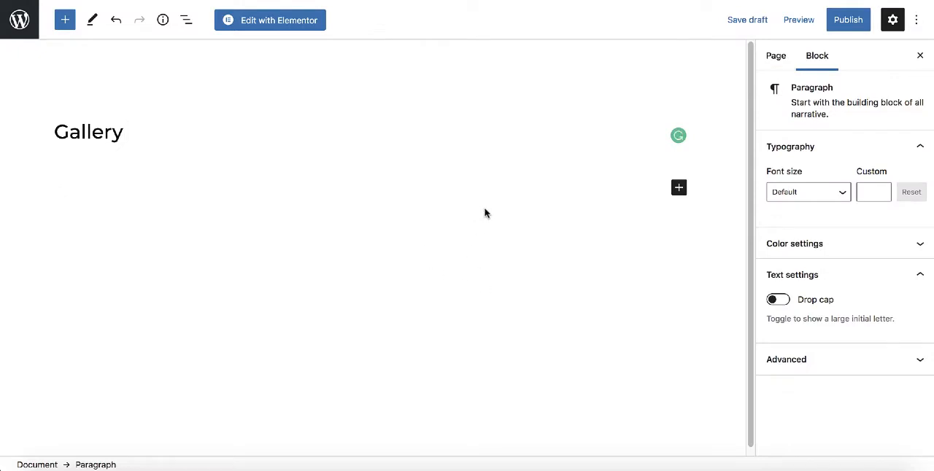
left_click(399, 128)
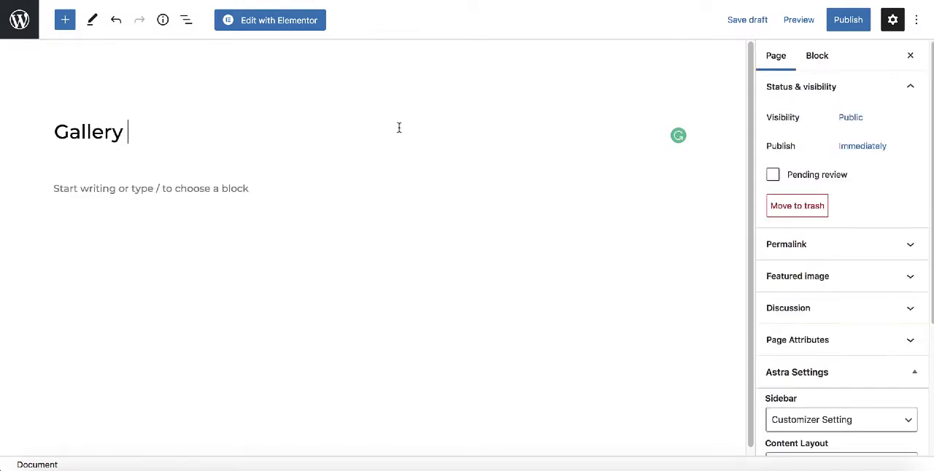
left_click(338, 189)
left_click(679, 189)
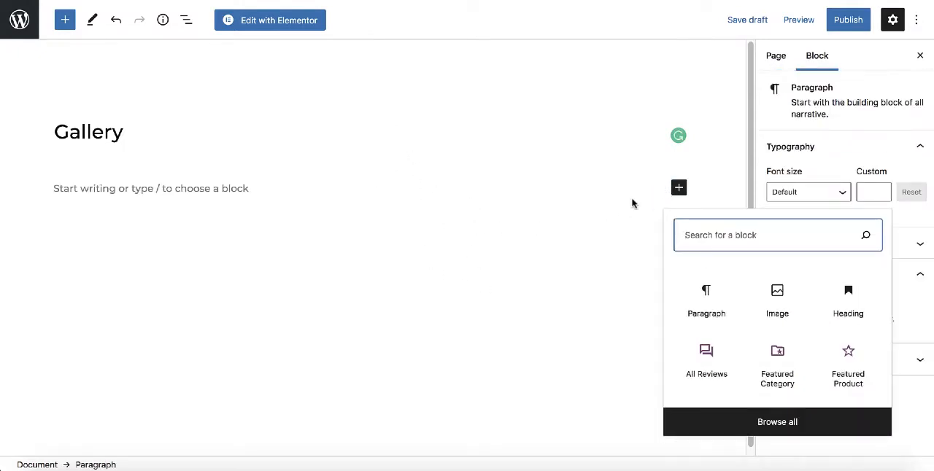
type("ia")
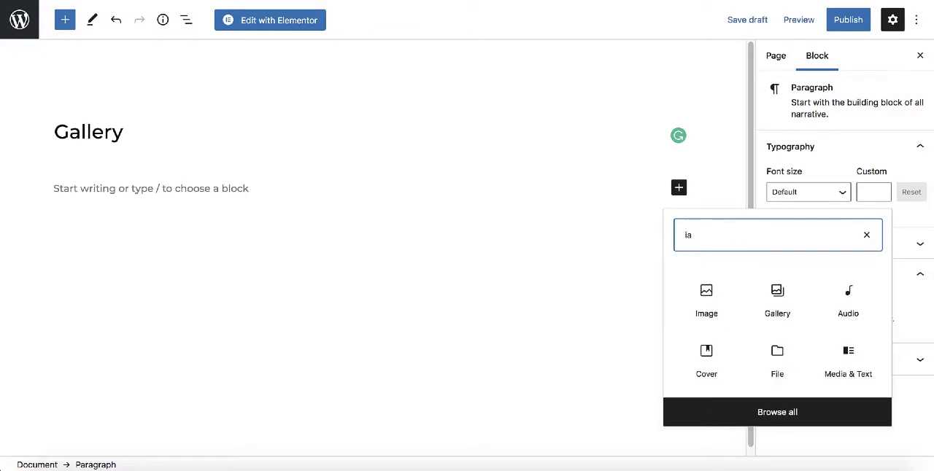
key("BackSpace")
type("mage")
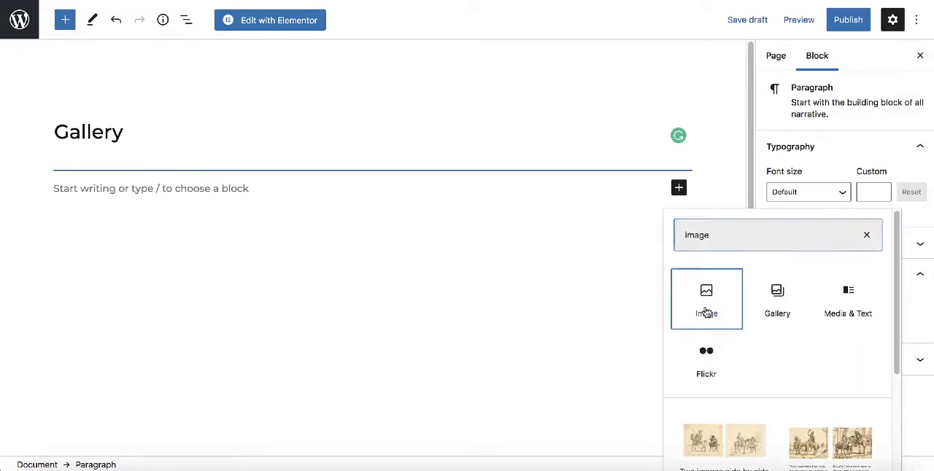
left_click(706, 313)
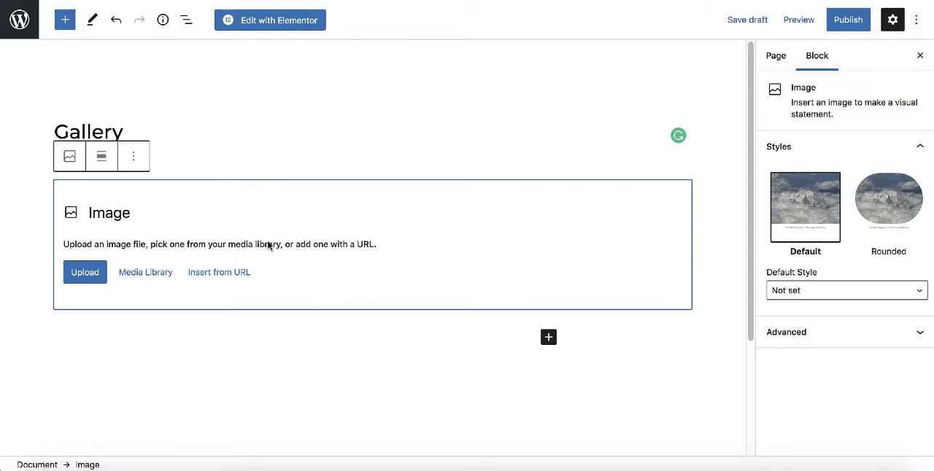
left_click(134, 156)
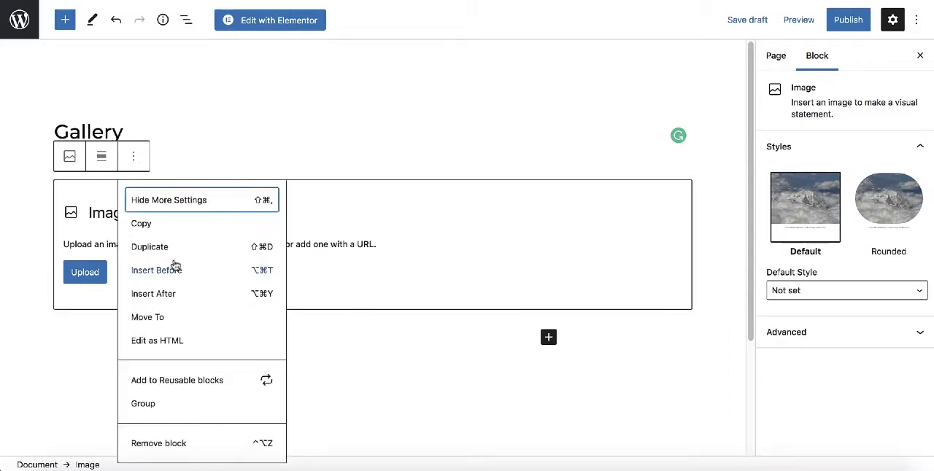
left_click(164, 443)
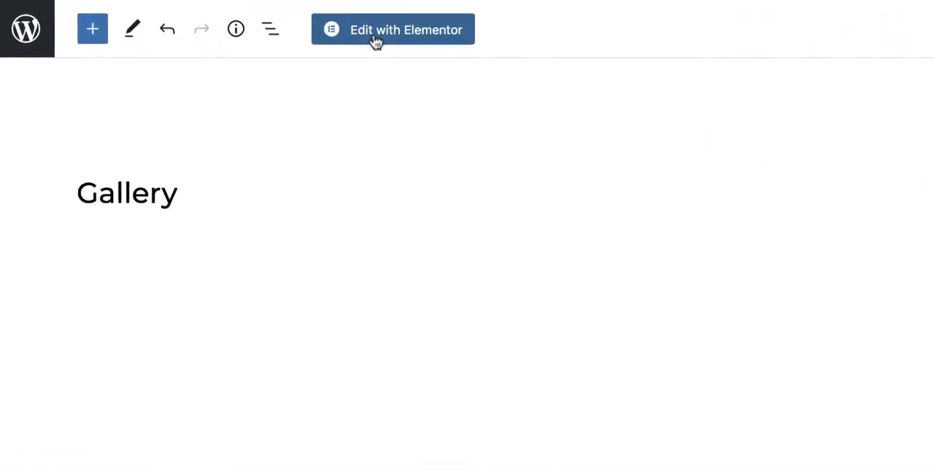
Open the Gallery page for editing in Elementor.
left_click(286, 29)
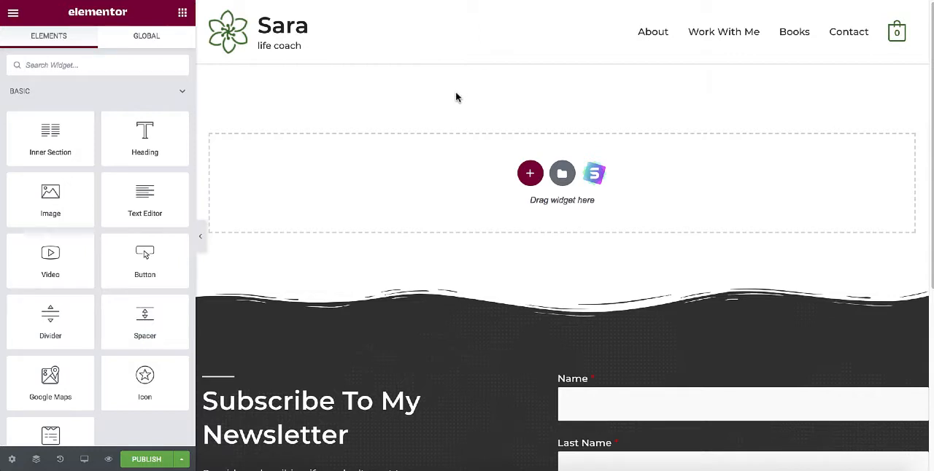
Find the Image widget by searching for "image" and add it to the empty page area.
left_click(89, 68)
type("image")
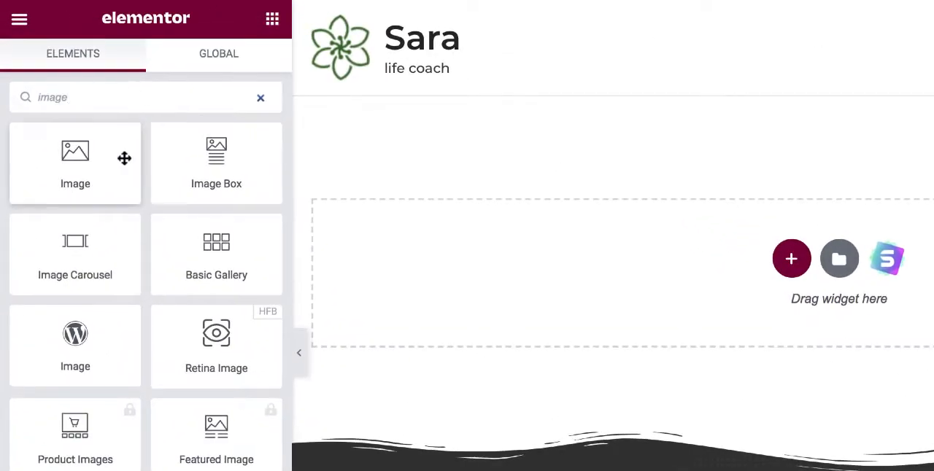
left_click_drag(124, 158, 706, 266)
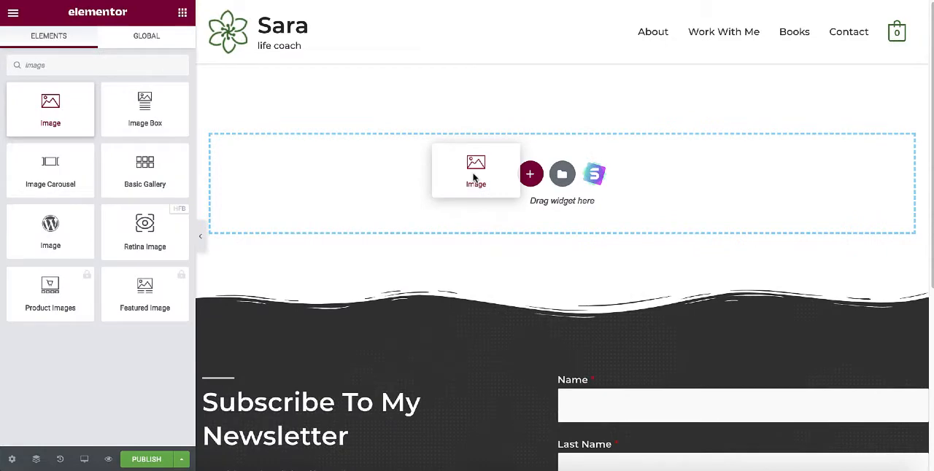
left_click_drag(472, 176, 471, 178)
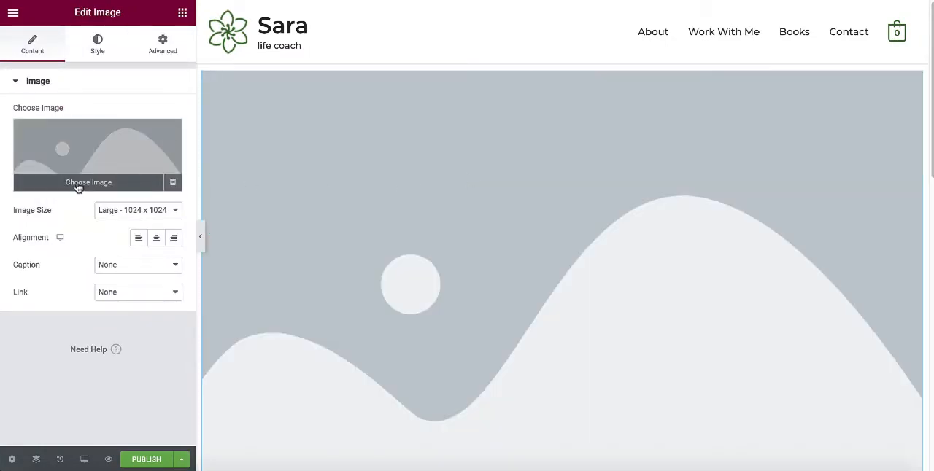
Upload the dolphin photo pexels-jeremy-bishop-2922672.jpg into the Image widget, and delete the section holding it.
left_click(78, 185)
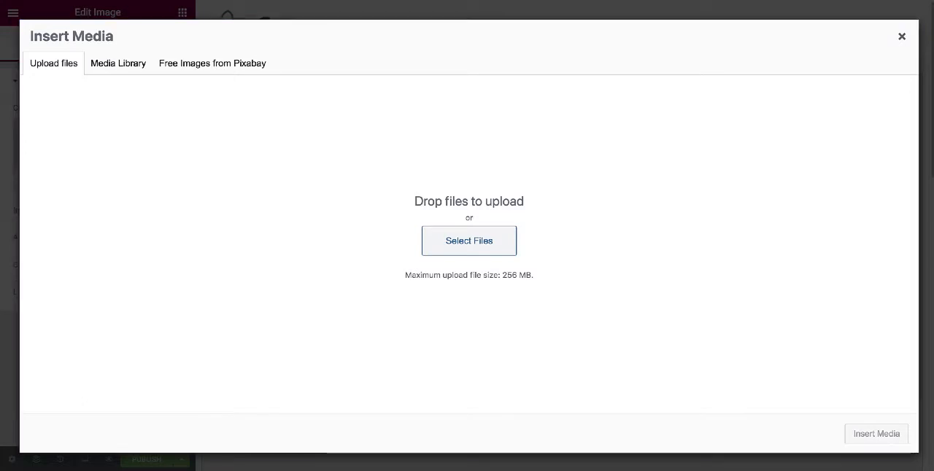
left_click_drag(932, 321, 406, 236)
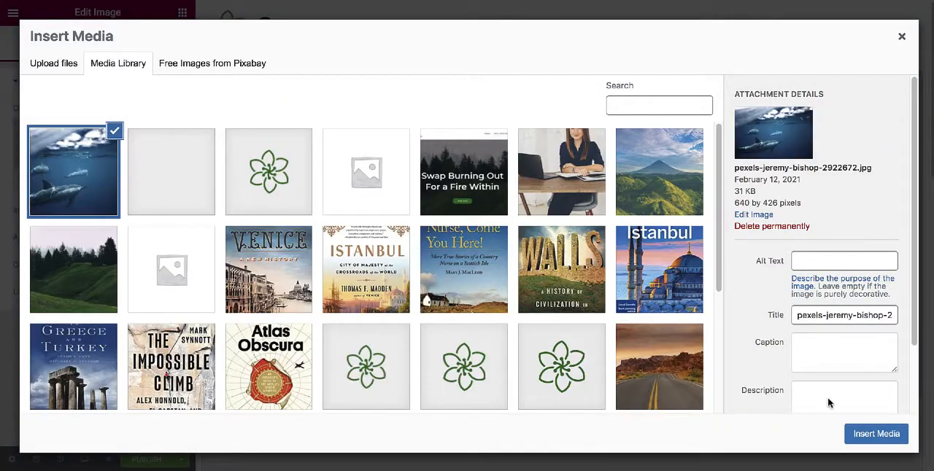
left_click(875, 436)
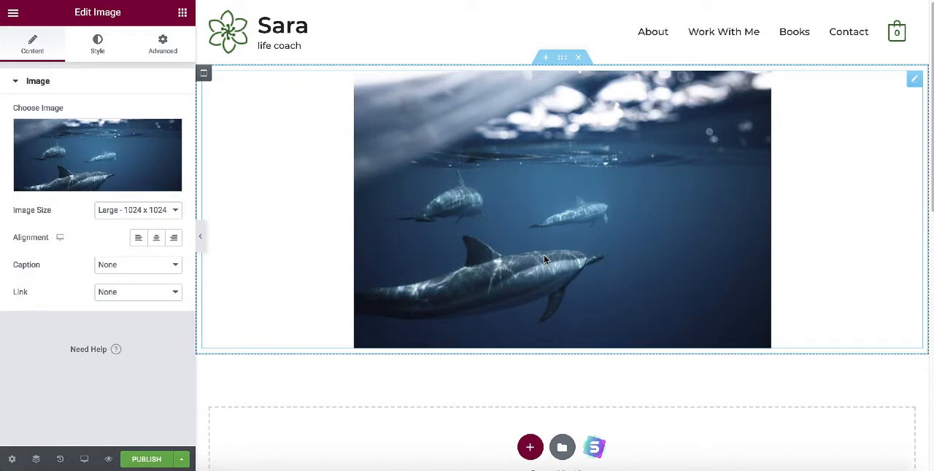
left_click(580, 58)
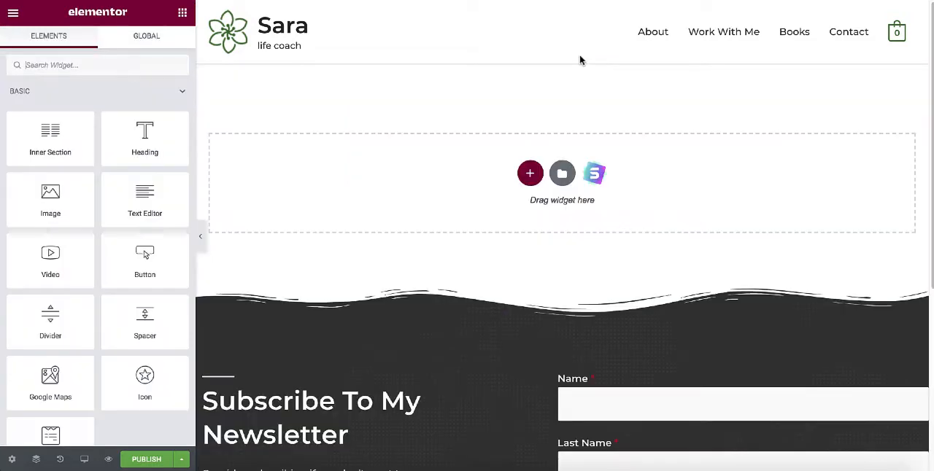
Open the Starter Templates library from the empty page area and search its page templates for "gallery".
left_click(594, 176)
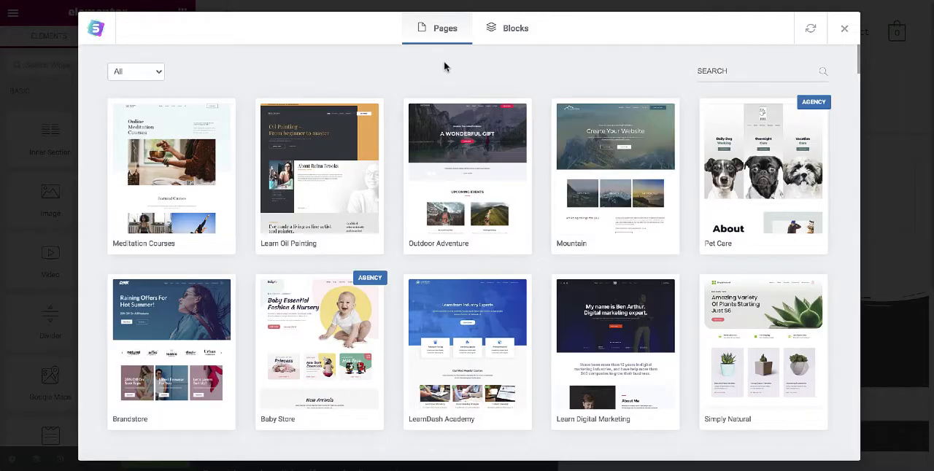
scroll(444, 73, "down", 3)
scroll(444, 96, "down", 5)
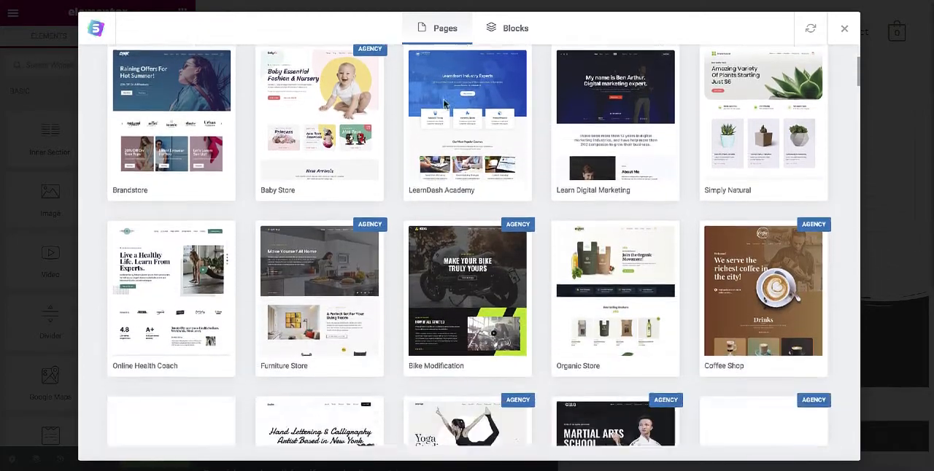
scroll(451, 135, "up", 8)
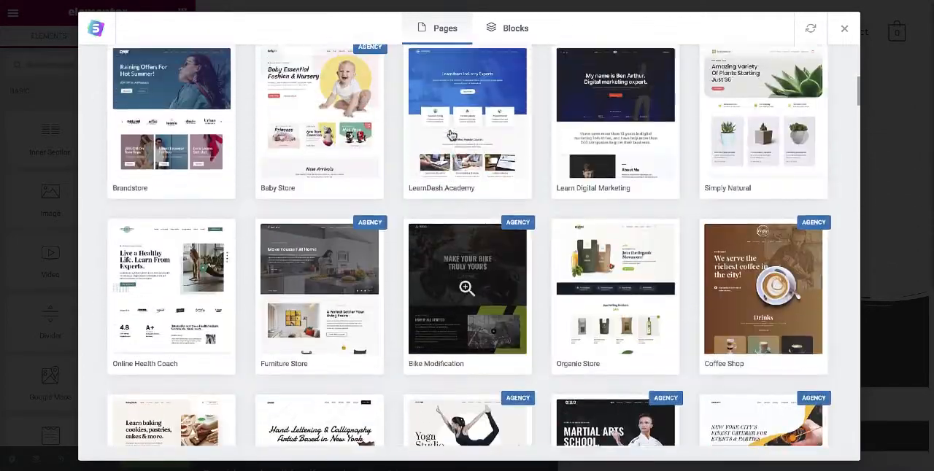
left_click(723, 73)
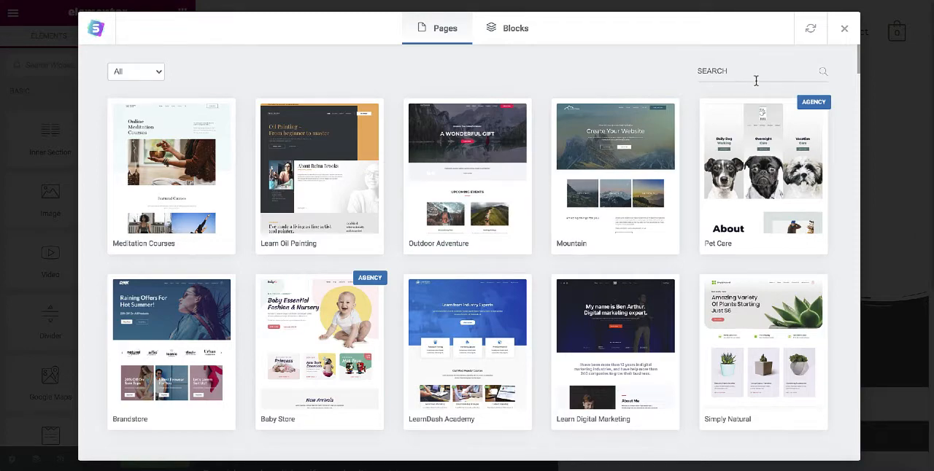
type("gallery")
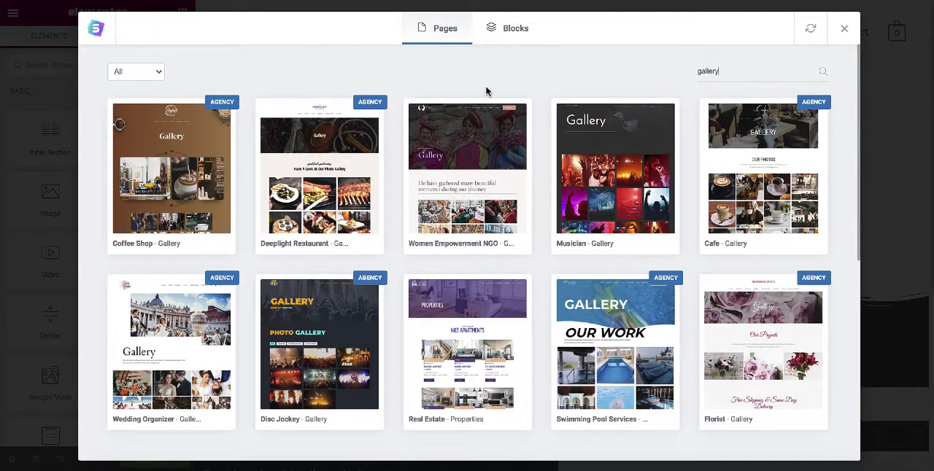
Preview the Women Empowerment NGO gallery template and import it into the page.
scroll(485, 138, "down", 3)
scroll(481, 171, "up", 3)
left_click(461, 179)
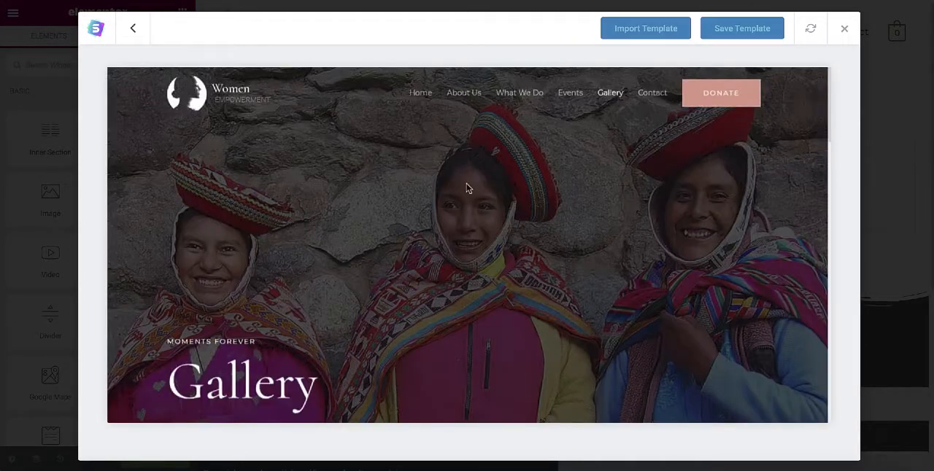
scroll(511, 162, "down", 3)
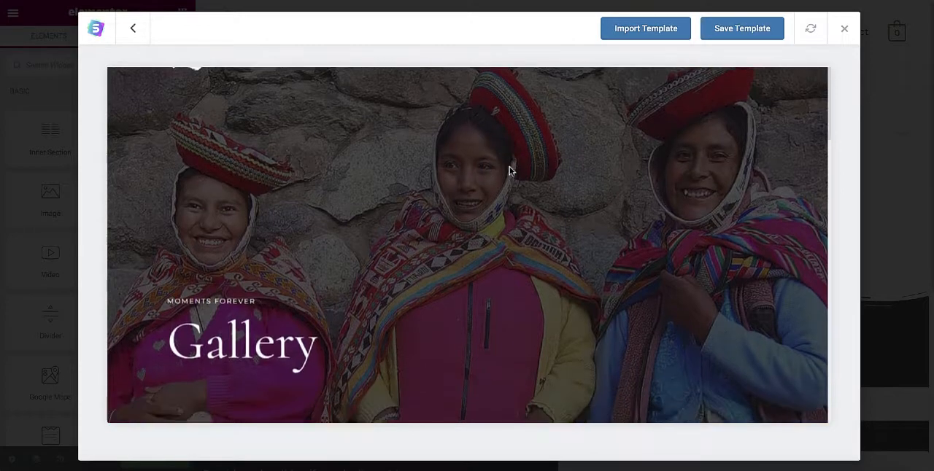
scroll(510, 171, "down", 8)
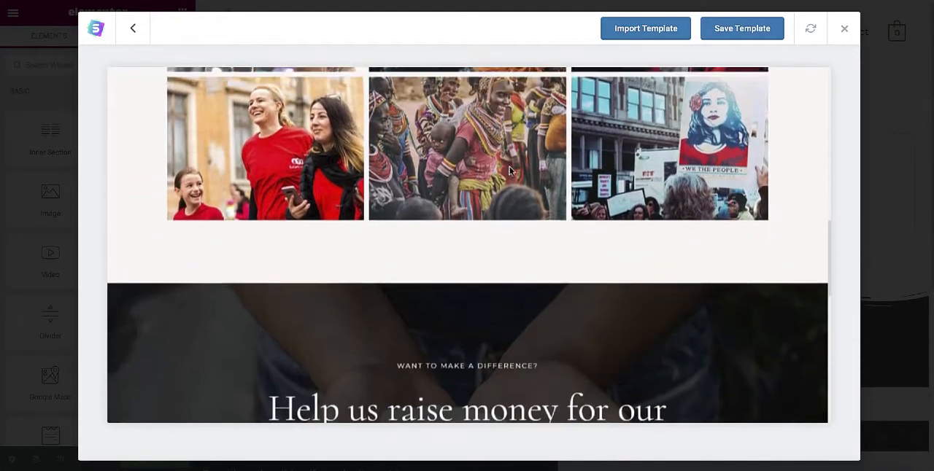
scroll(509, 171, "up", 5)
scroll(509, 168, "up", 5)
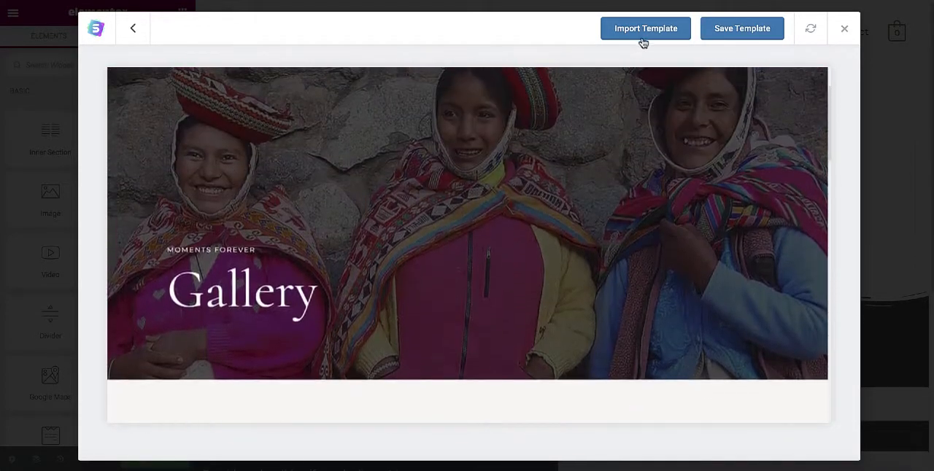
left_click(645, 33)
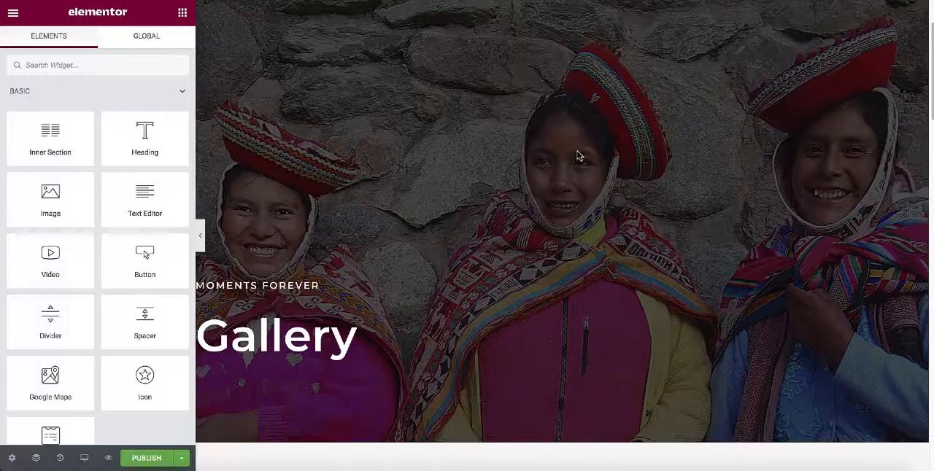
Review the imported gallery layout from hero section to donation section and publish the page.
scroll(580, 157, "down", 4)
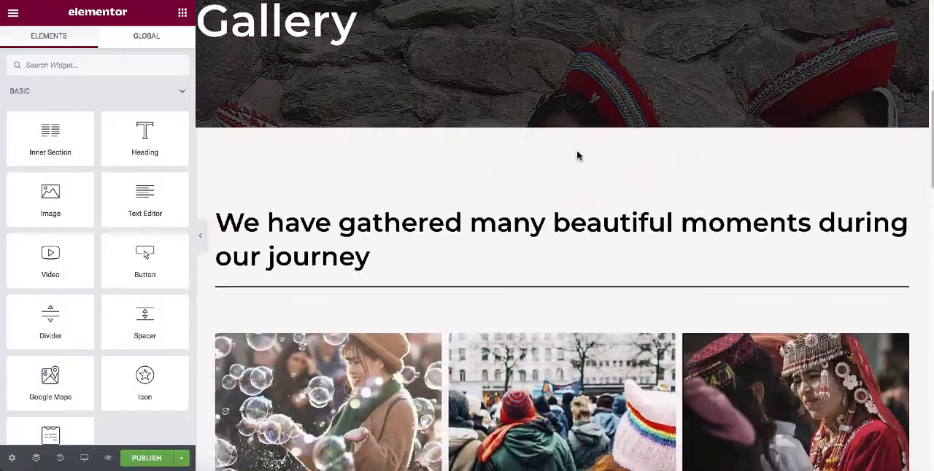
scroll(577, 156, "down", 7)
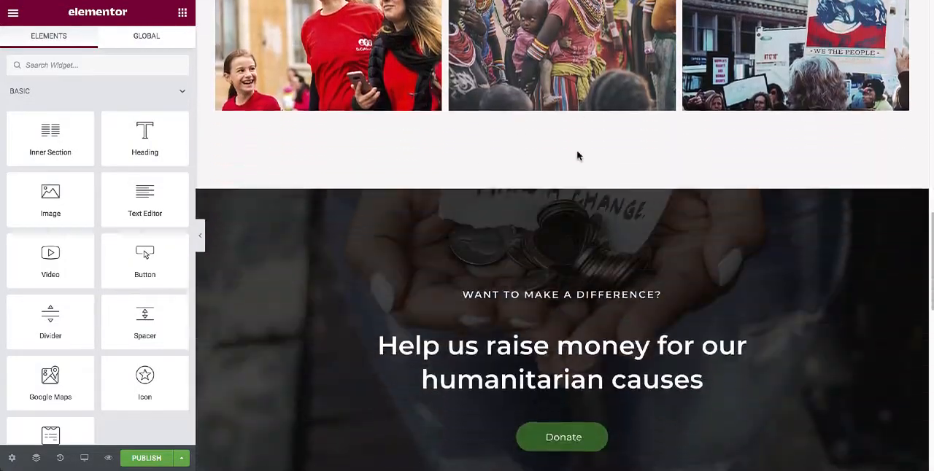
scroll(577, 155, "down", 4)
scroll(579, 155, "up", 2)
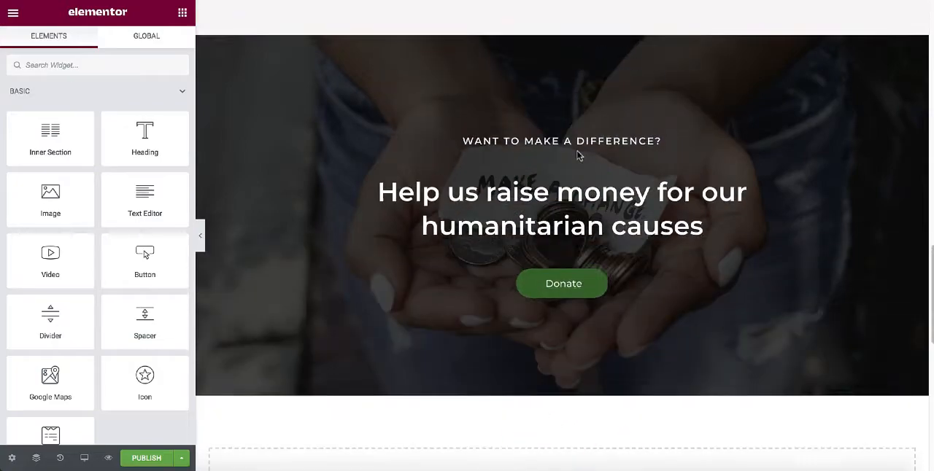
scroll(579, 156, "up", 6)
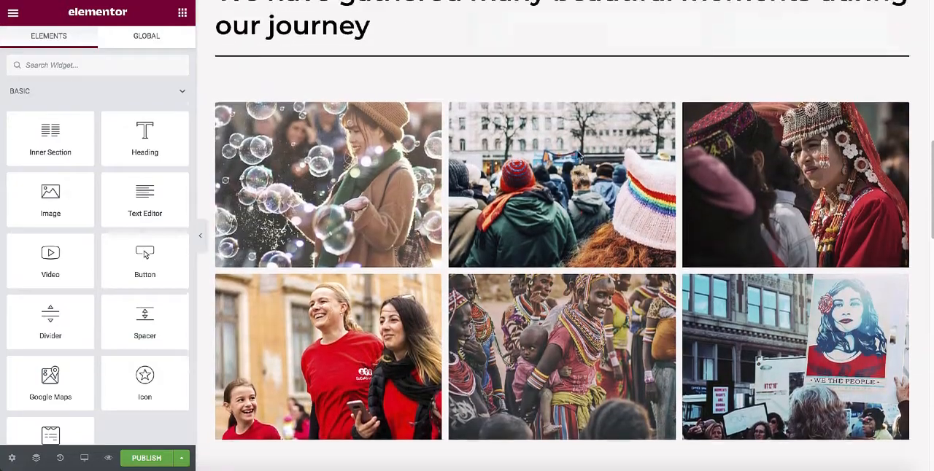
scroll(578, 155, "up", 8)
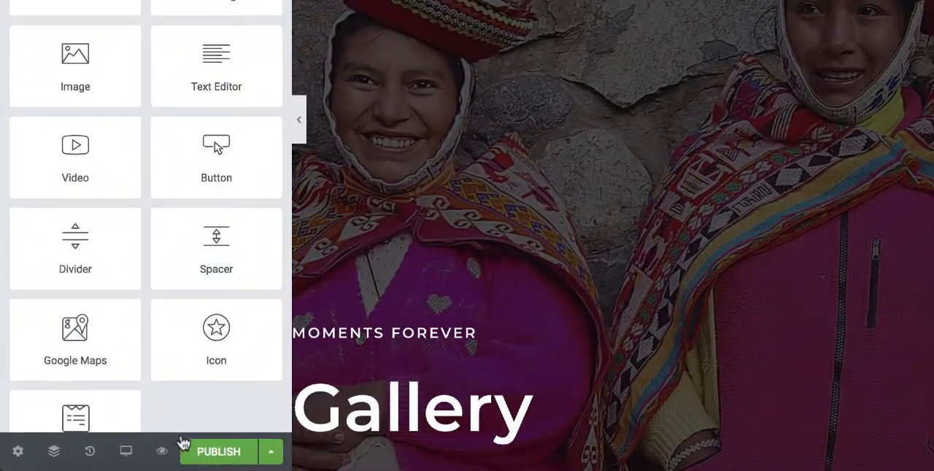
left_click(212, 451)
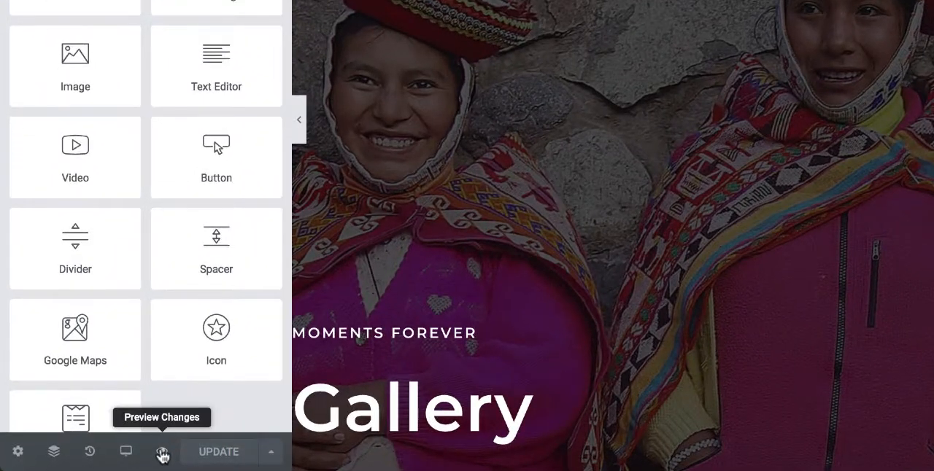
Preview the published Gallery page on the site and check it down to the newsletter footer.
left_click(162, 454)
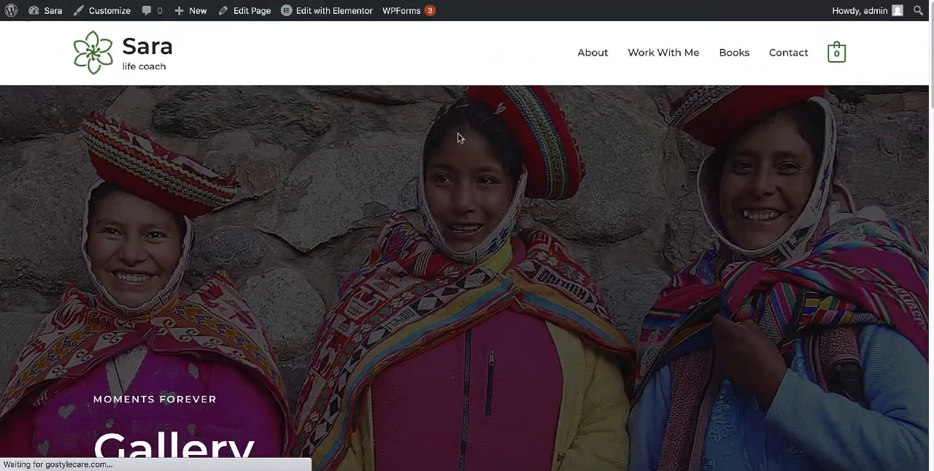
scroll(520, 118, "down", 3)
scroll(520, 120, "down", 20)
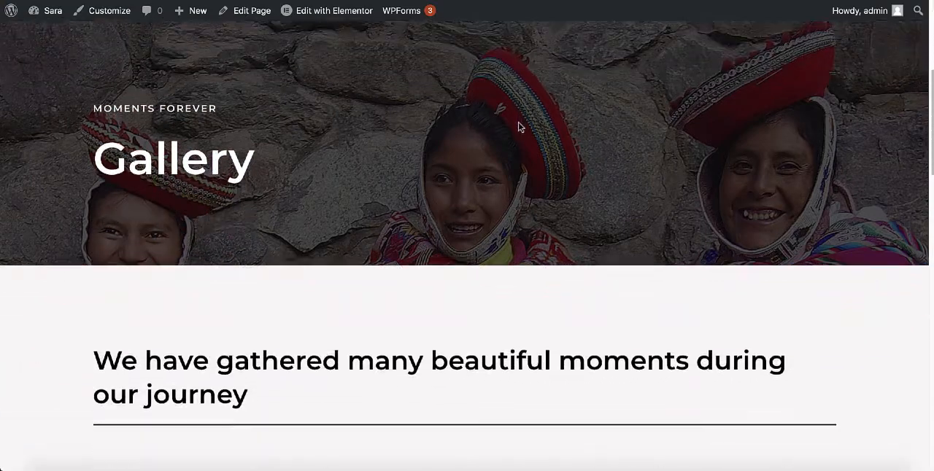
scroll(520, 128, "down", 3)
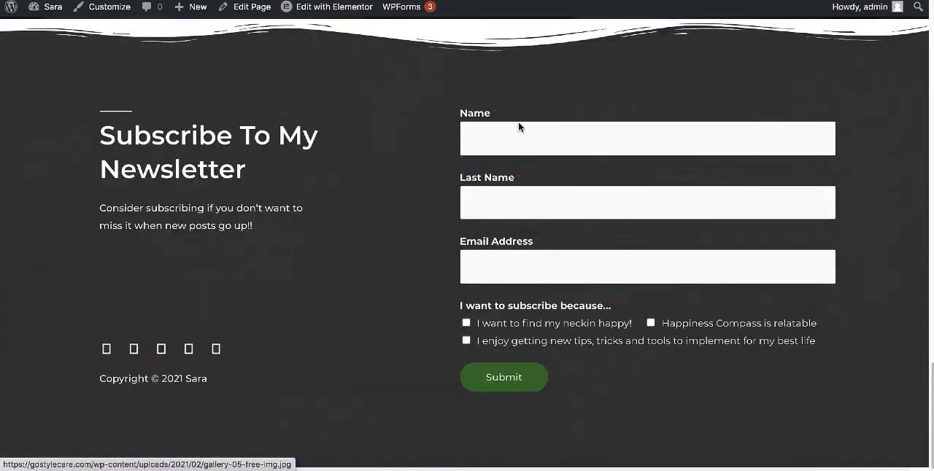
scroll(520, 128, "up", 15)
scroll(520, 129, "up", 5)
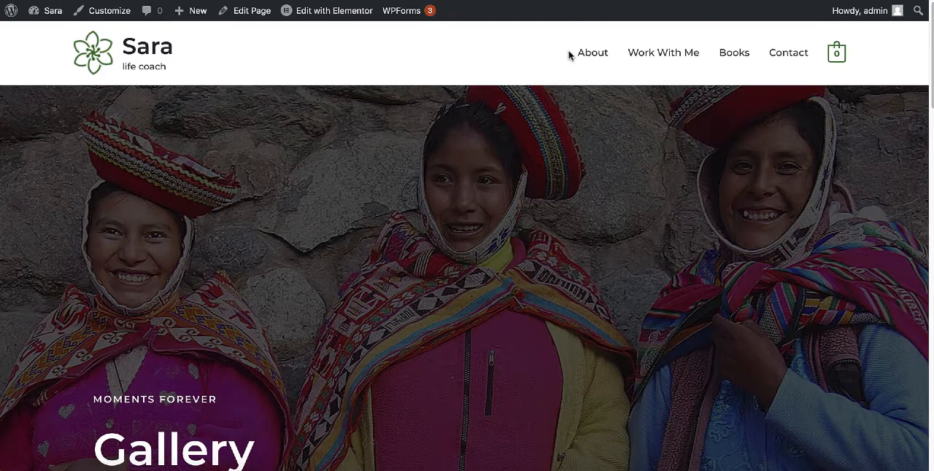
Return to the dashboard and open the menu editor for the site's Main Menu.
mouse_move(47, 10)
left_click(46, 34)
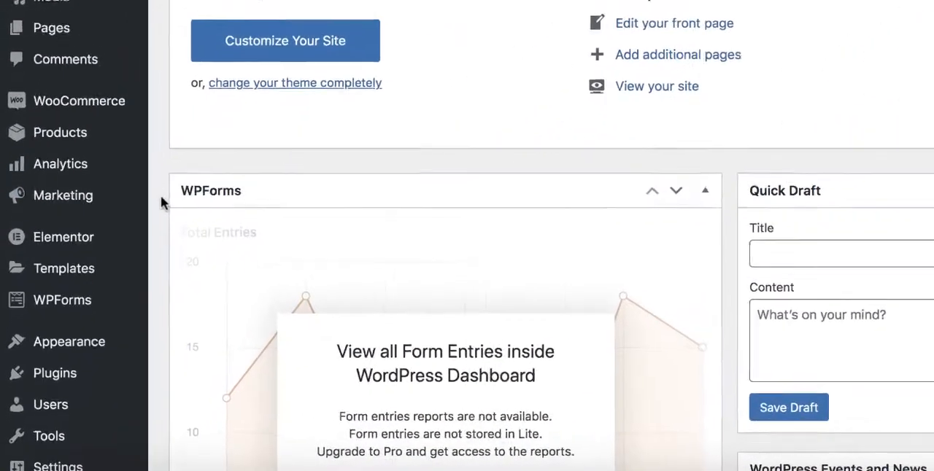
mouse_move(60, 346)
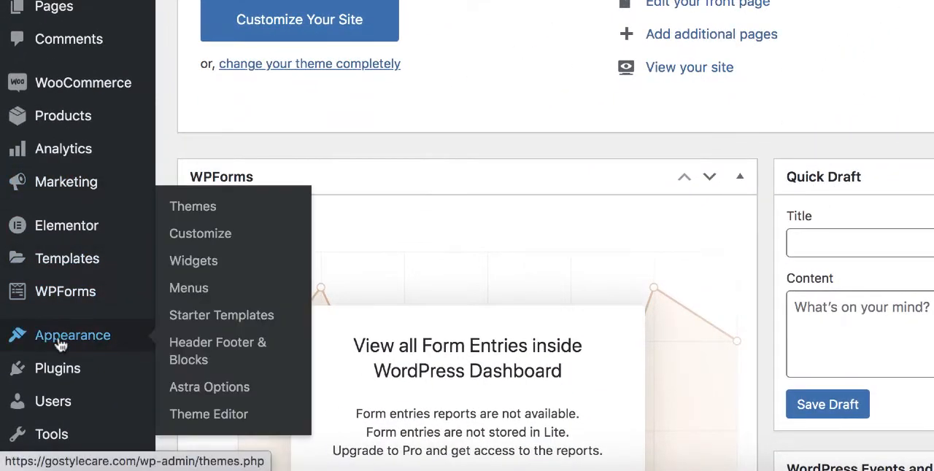
left_click(219, 291)
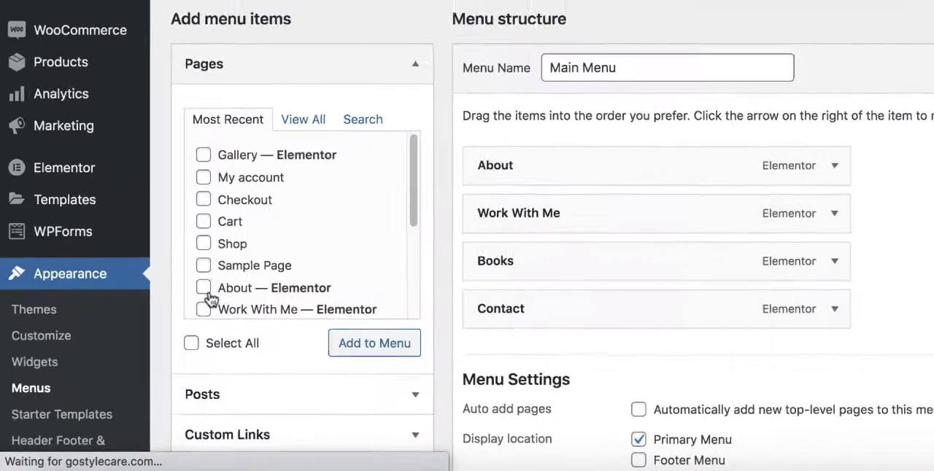
scroll(499, 78, "down", 3)
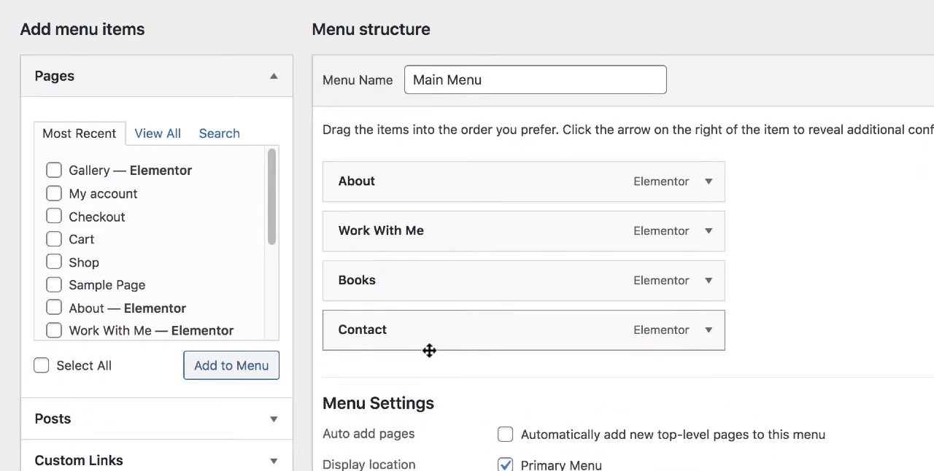
Add the Gallery page to the Main Menu, place it directly after About, and save the menu.
left_click(54, 172)
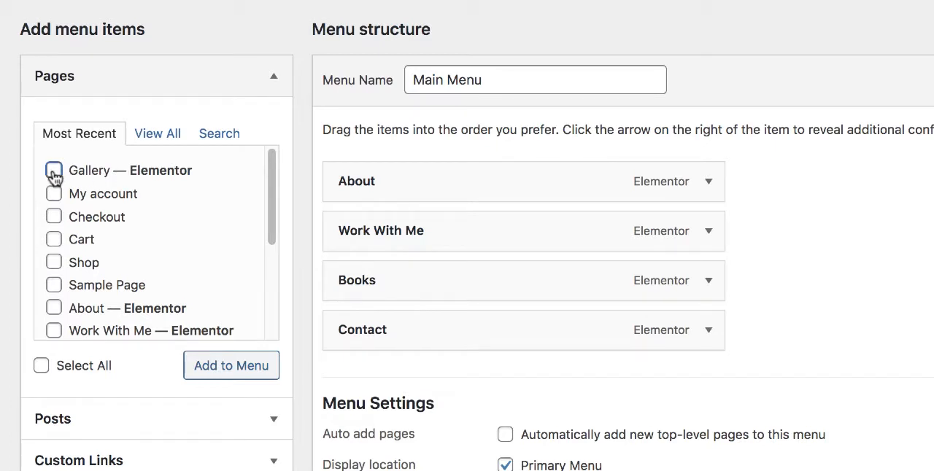
left_click(224, 372)
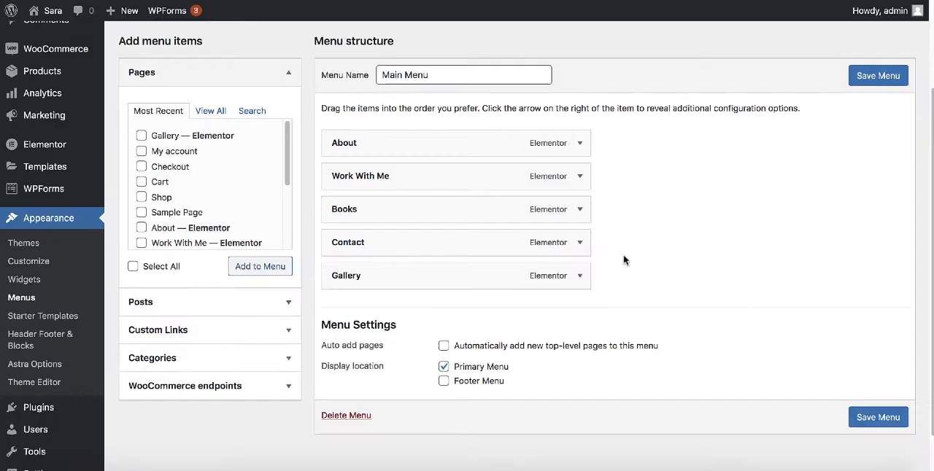
left_click_drag(421, 279, 420, 176)
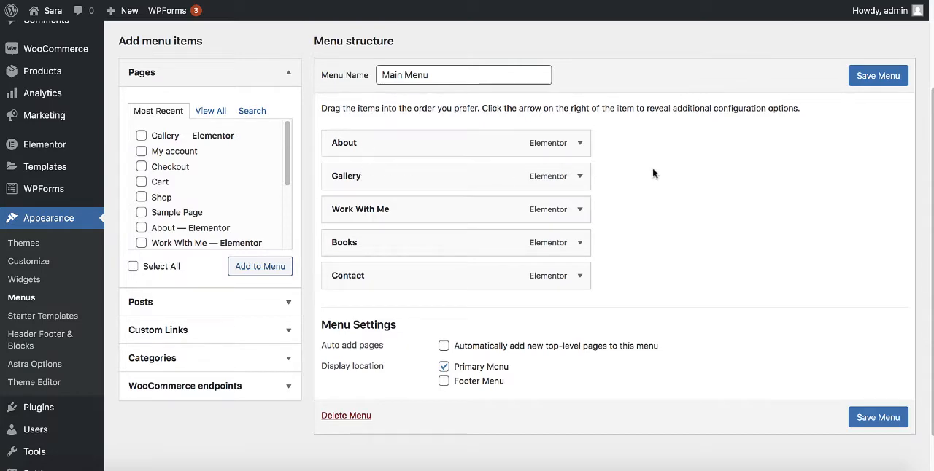
left_click(873, 76)
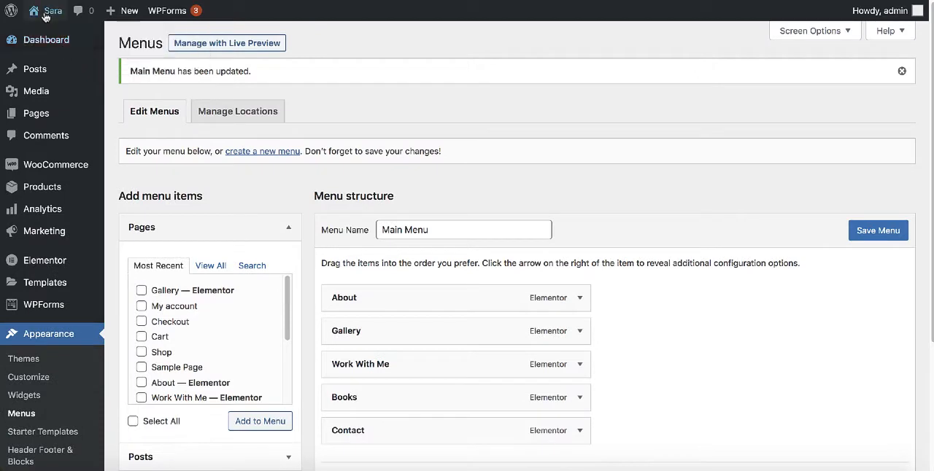
Visit the site, open the Gallery page from its navigation, and look through the image grid.
mouse_move(51, 29)
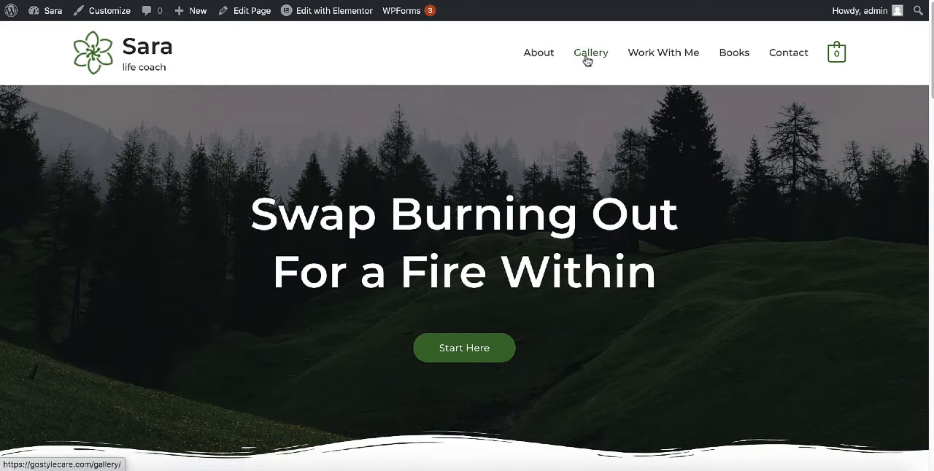
left_click(587, 60)
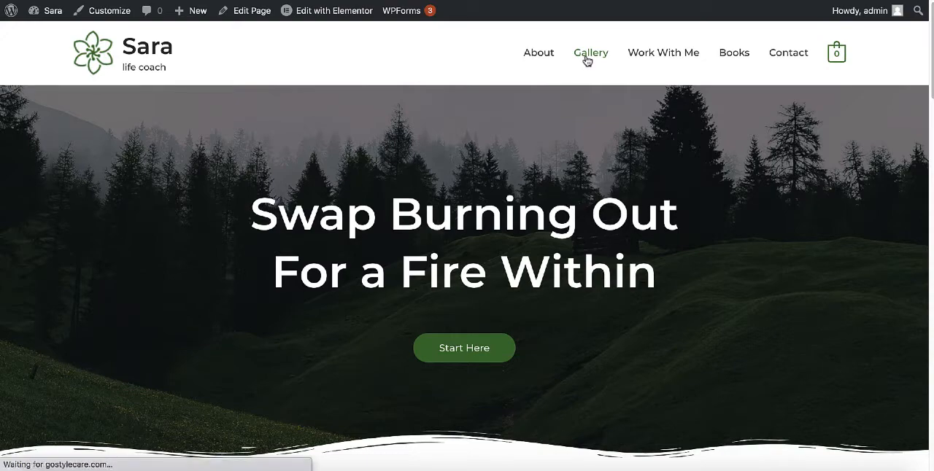
scroll(453, 147, "down", 5)
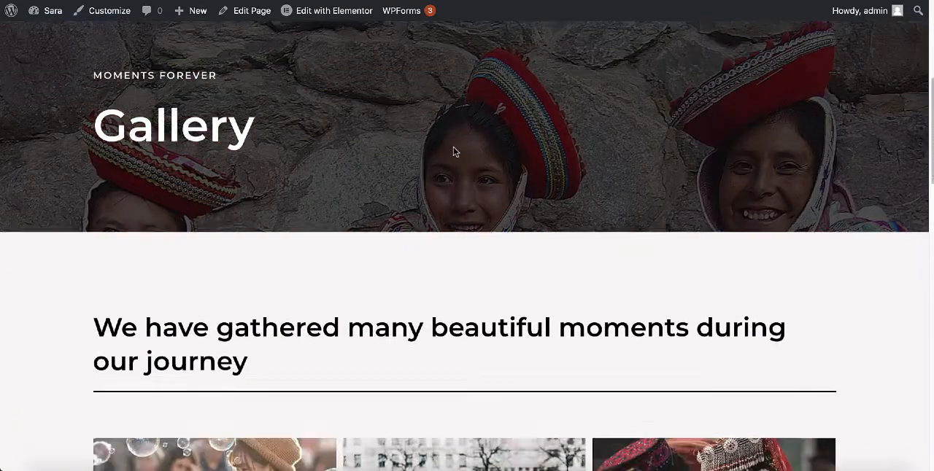
scroll(453, 151, "down", 10)
scroll(450, 148, "up", 3)
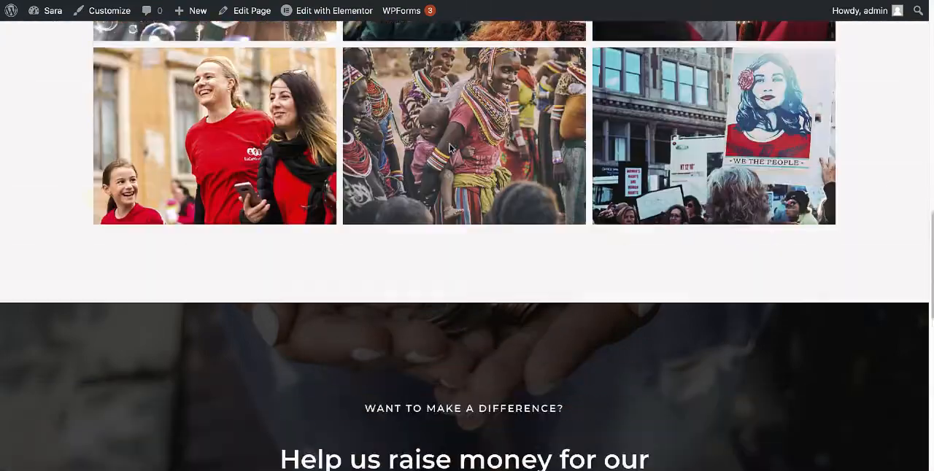
scroll(450, 148, "up", 10)
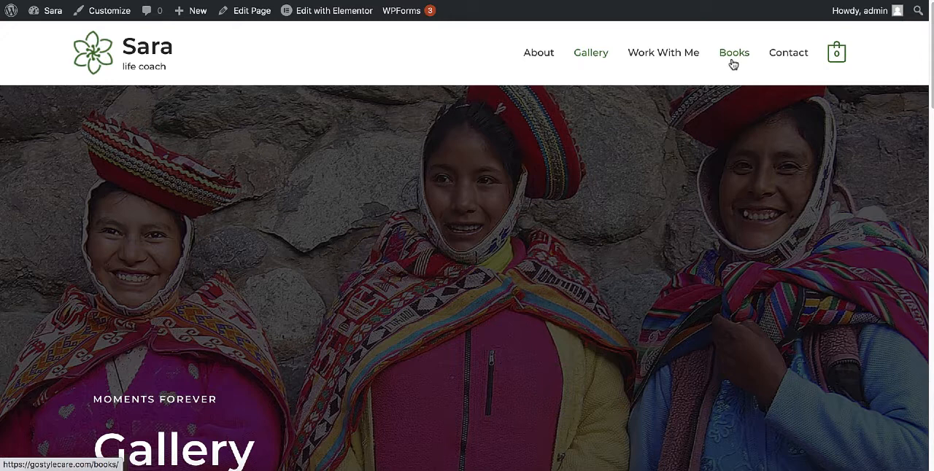
Move the Books page to the trash from the list of all pages and visit the site to check its navigation.
mouse_move(51, 12)
left_click(51, 35)
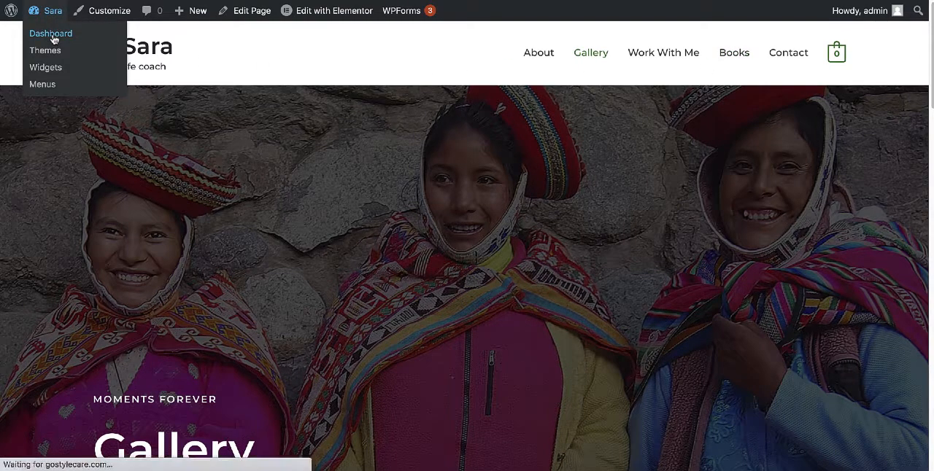
mouse_move(33, 161)
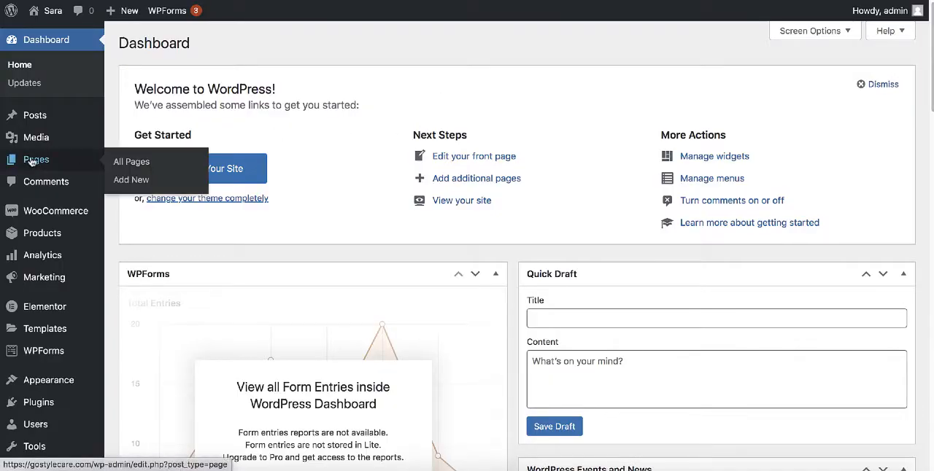
left_click(133, 162)
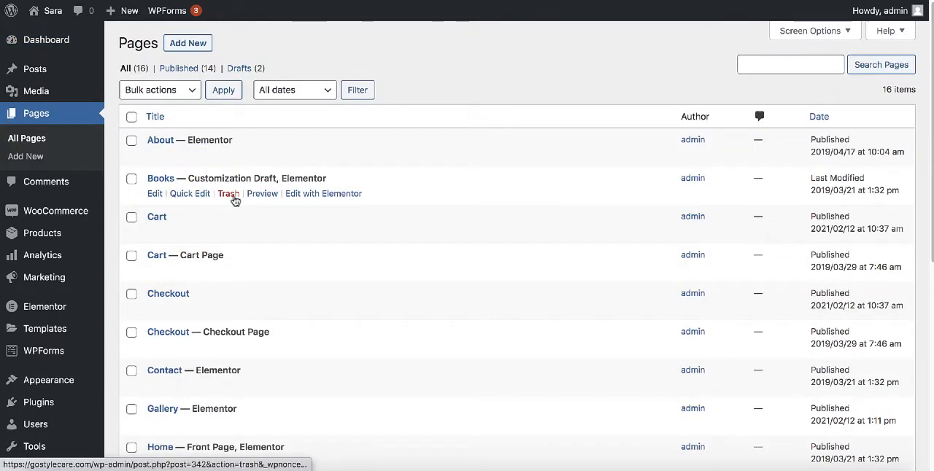
left_click(228, 194)
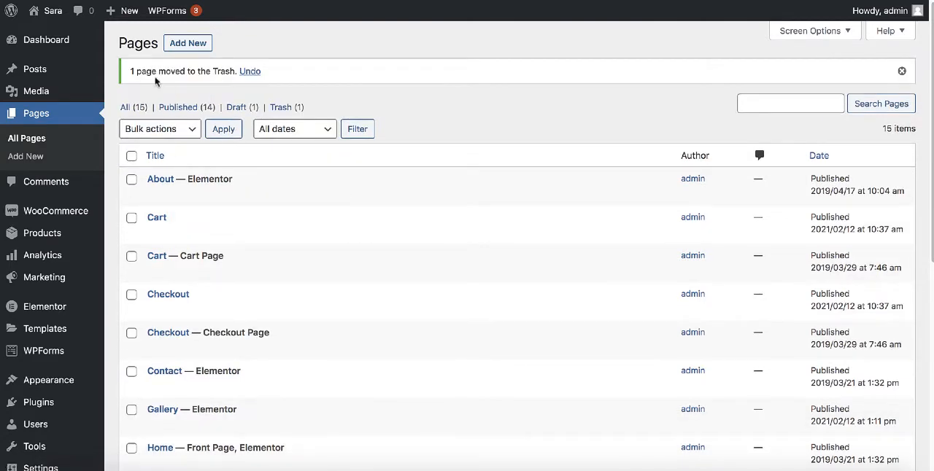
mouse_move(53, 16)
left_click(51, 41)
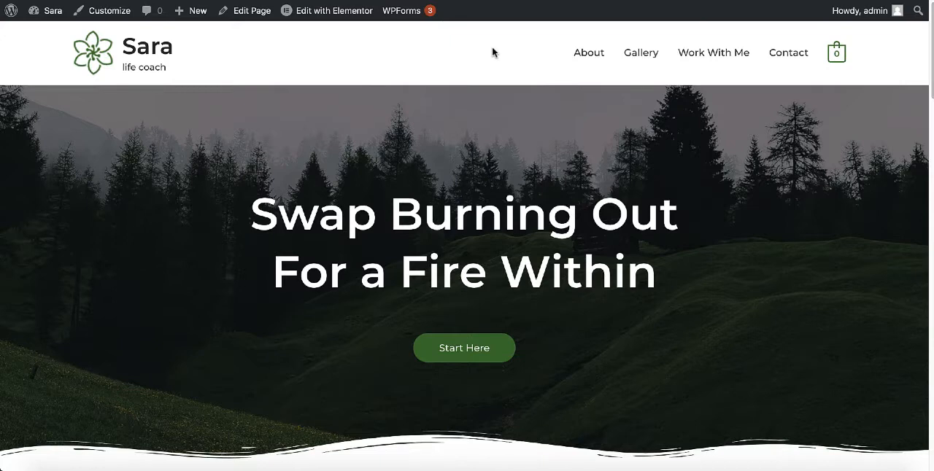
Create a new blog post from the dashboard and title it "The Practice of Trust".
mouse_move(53, 16)
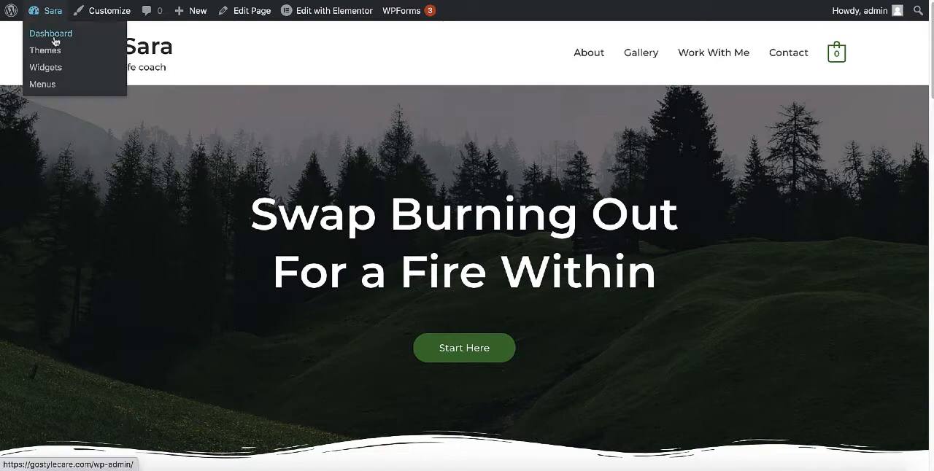
left_click(54, 41)
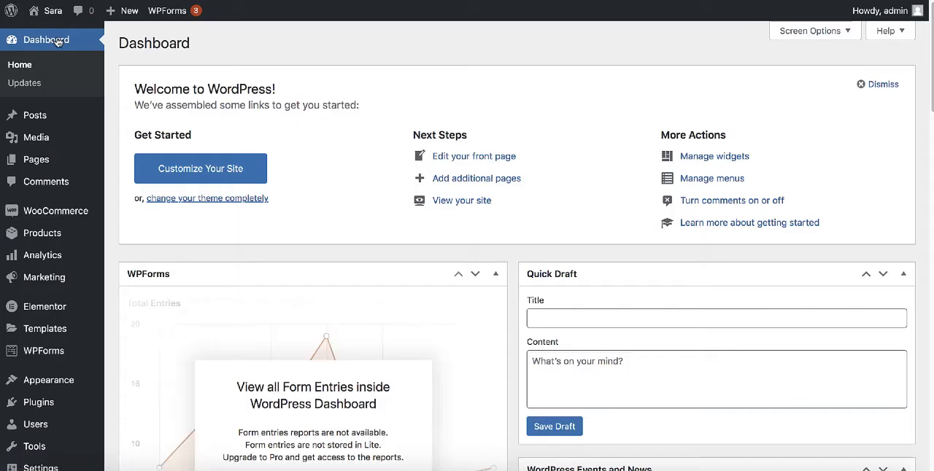
mouse_move(44, 121)
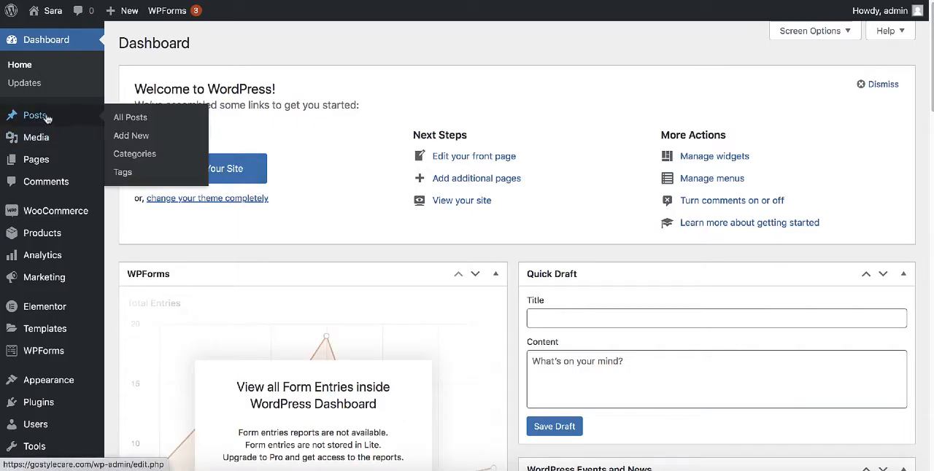
left_click(131, 137)
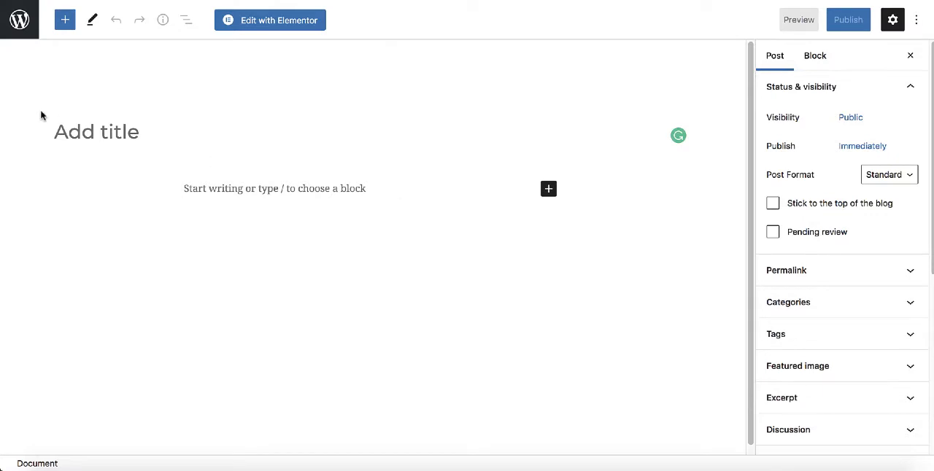
left_click(114, 133)
type("The Practice of Trust")
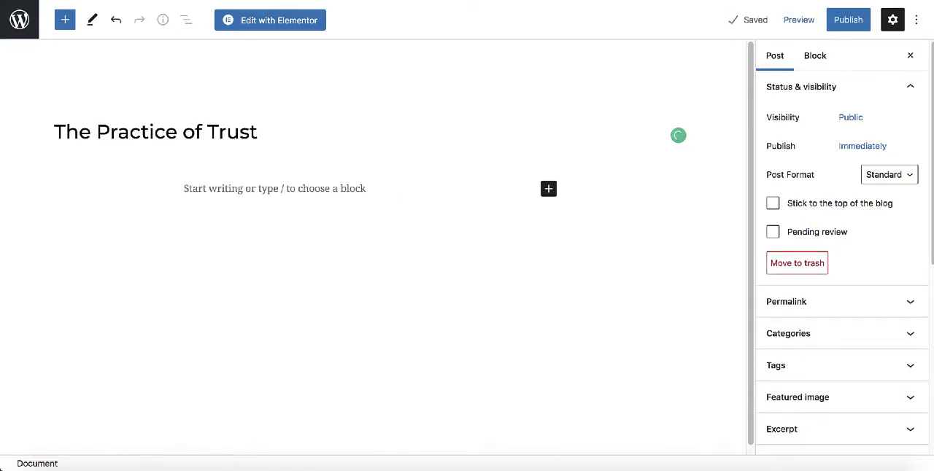
Paste the copied article text into the post body and check it from the beginning.
left_click(197, 191)
key("ctrl+v")
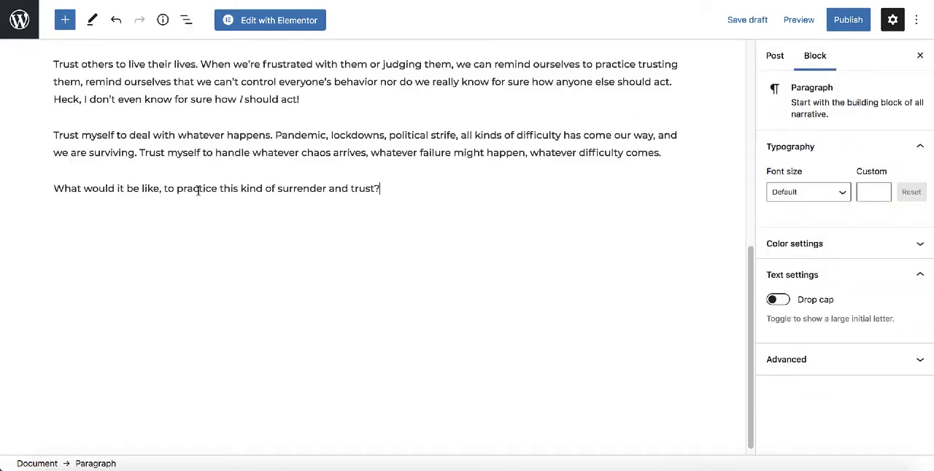
scroll(464, 235, "up", 10)
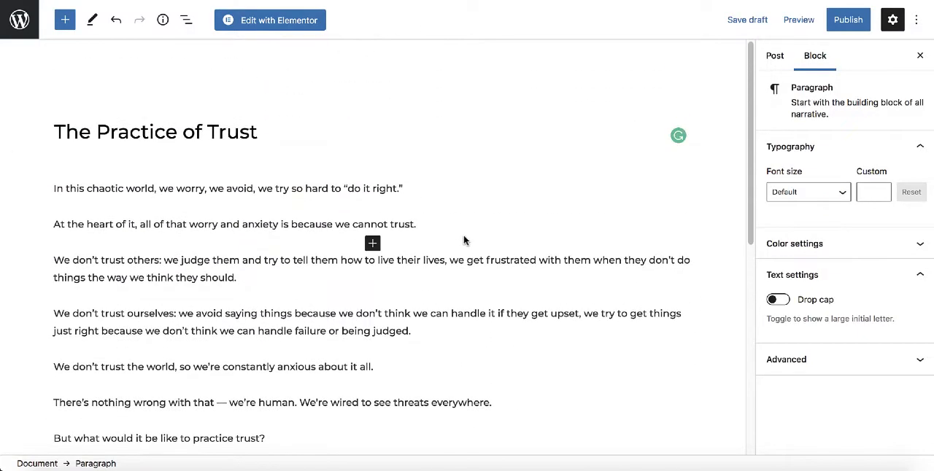
scroll(440, 137, "up", 1)
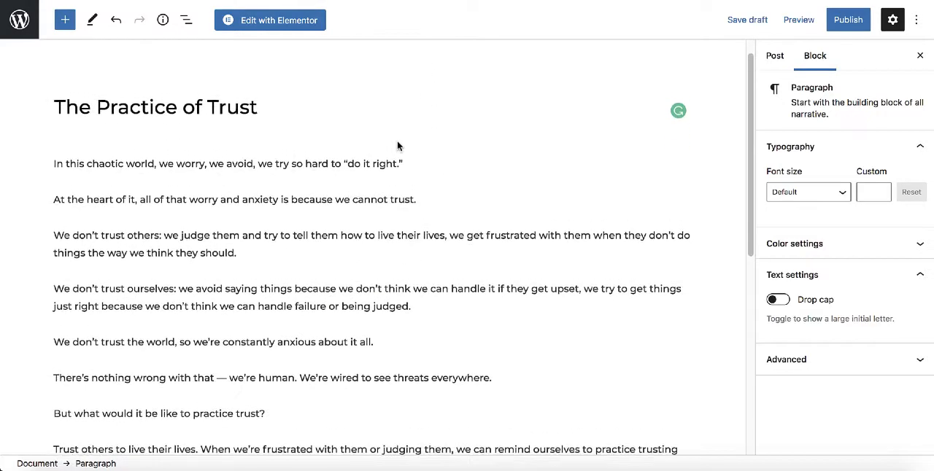
Search the block inserter for "image" and "you", and insert a YouTube embed block after the "We don't trust others" paragraph.
left_click(377, 249)
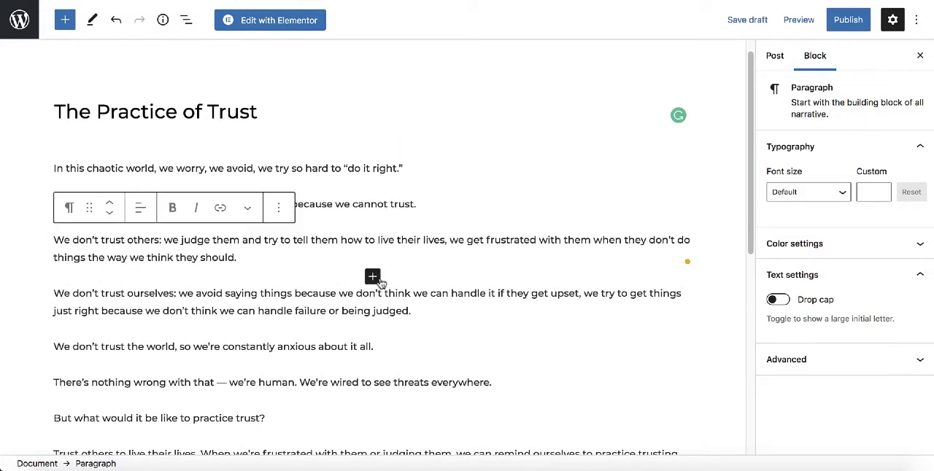
left_click(376, 278)
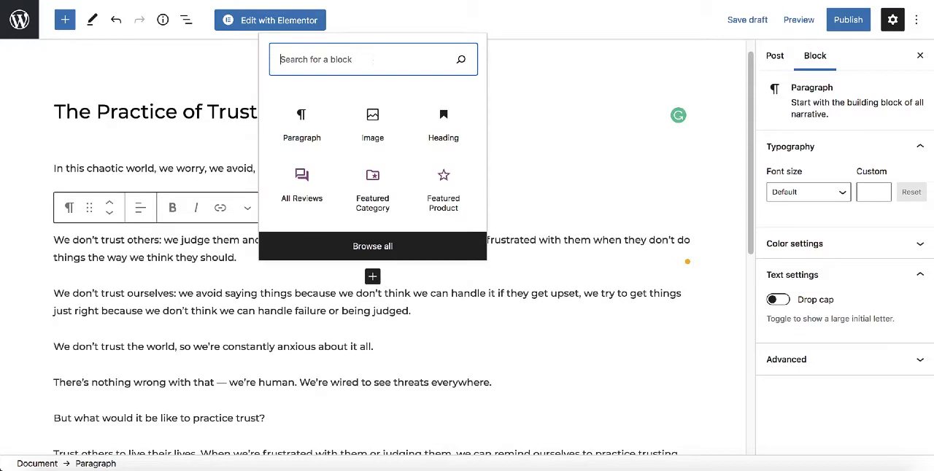
type("image")
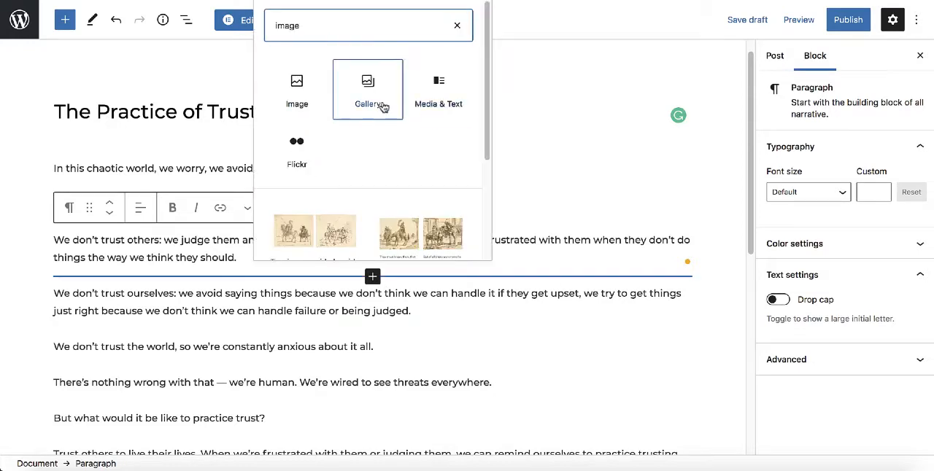
key("super+a")
type("you")
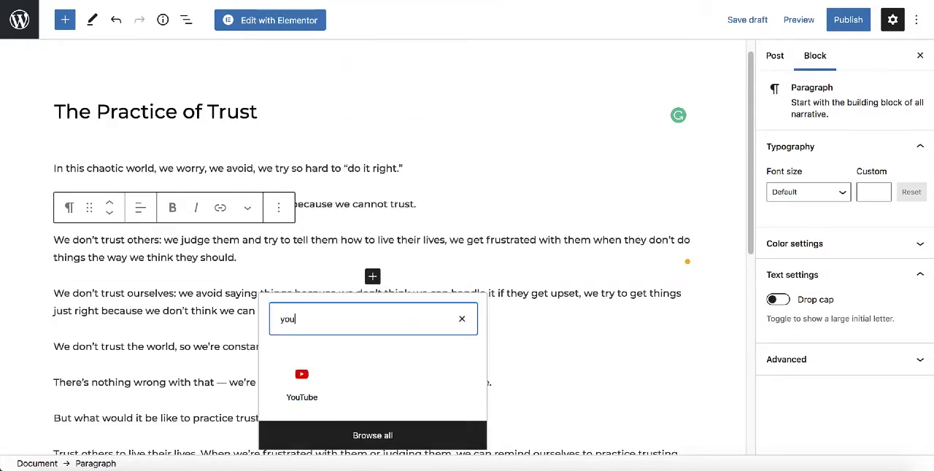
left_click(301, 379)
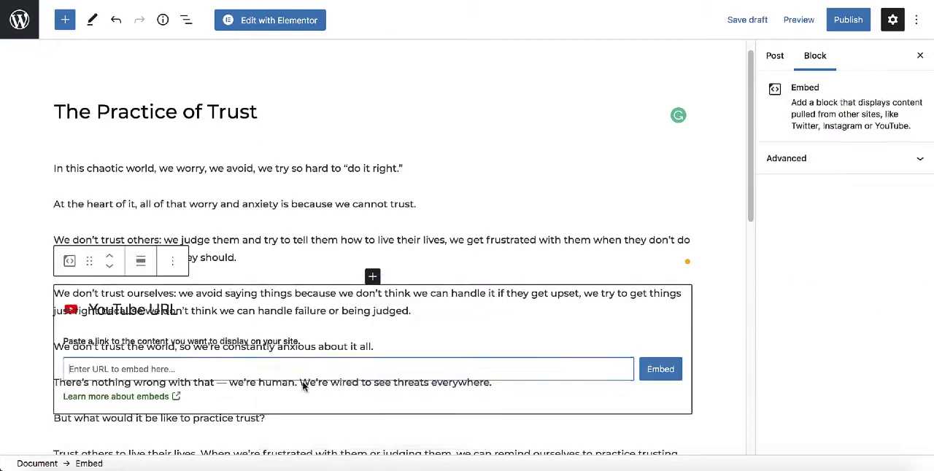
scroll(301, 339, "down", 1)
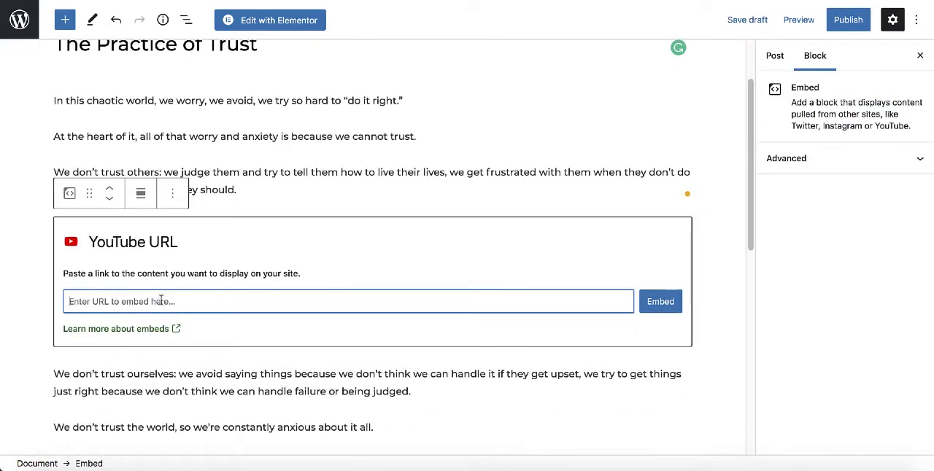
scroll(160, 301, "up", 1)
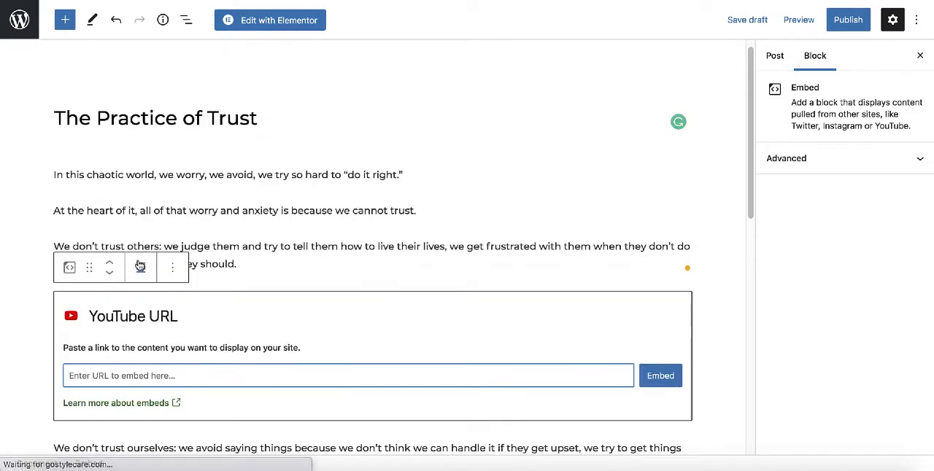
Remove the empty YouTube embed block from the post and publish "The Practice of Trust" publicly and immediately.
left_click(173, 267)
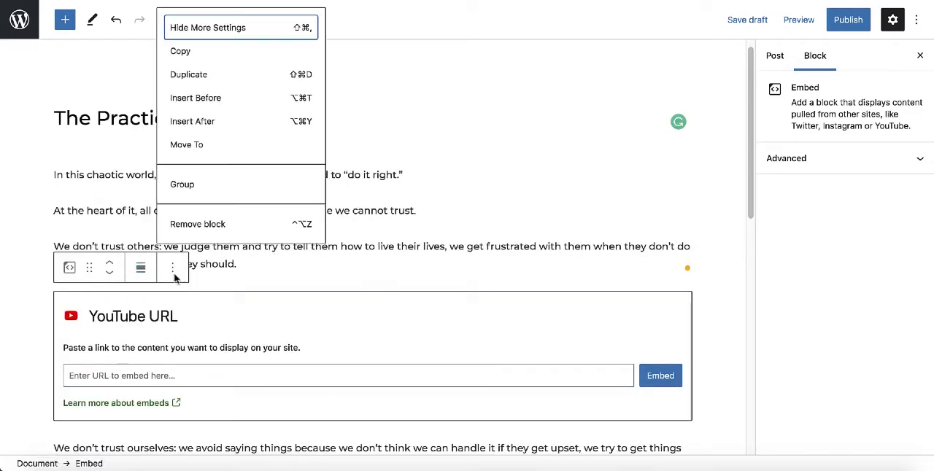
left_click(208, 227)
left_click(844, 22)
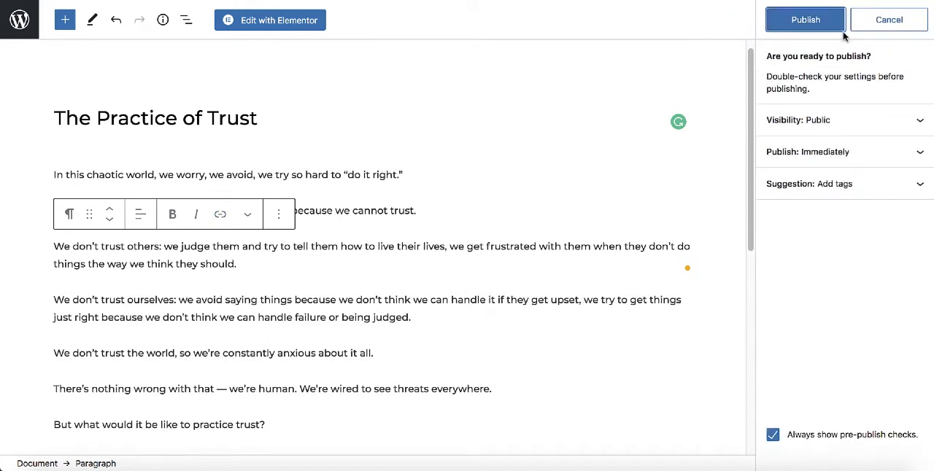
left_click(809, 21)
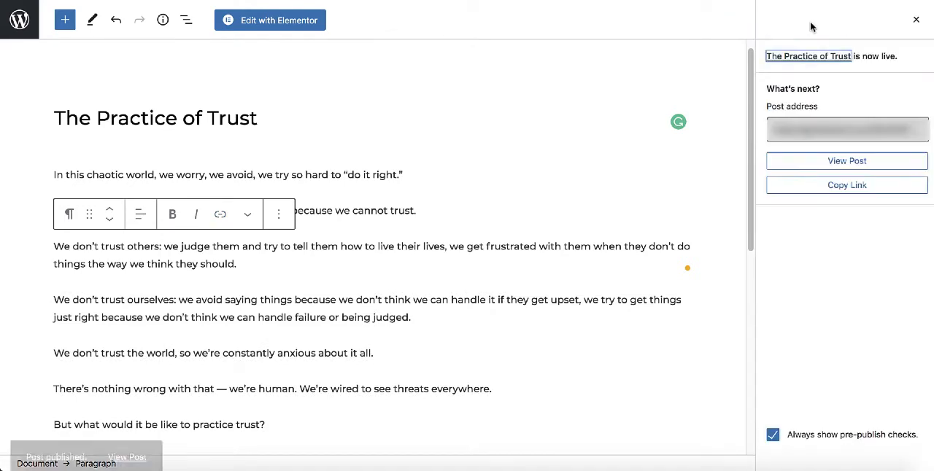
View the published post on the live site and examine its text and comment section.
left_click(830, 161)
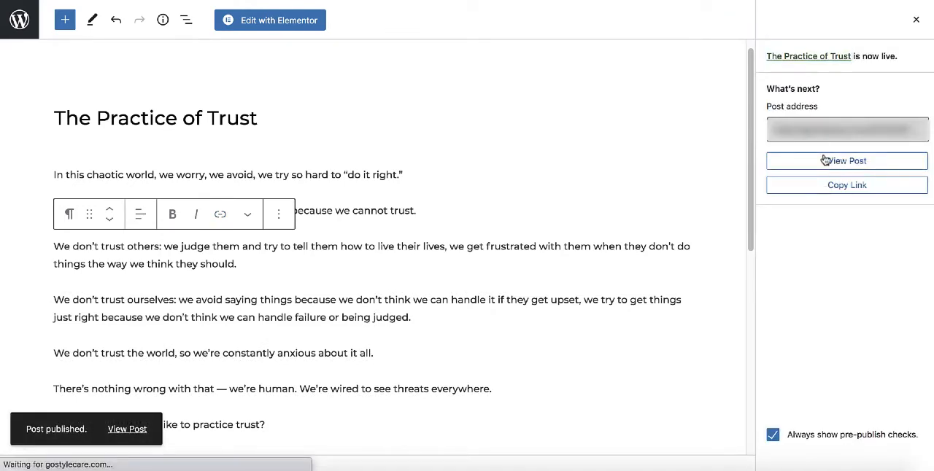
scroll(578, 172, "down", 6)
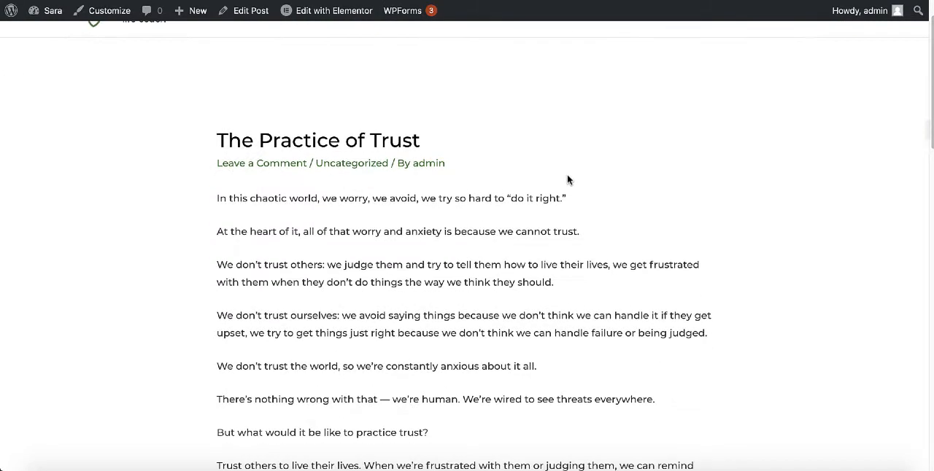
scroll(565, 181, "down", 5)
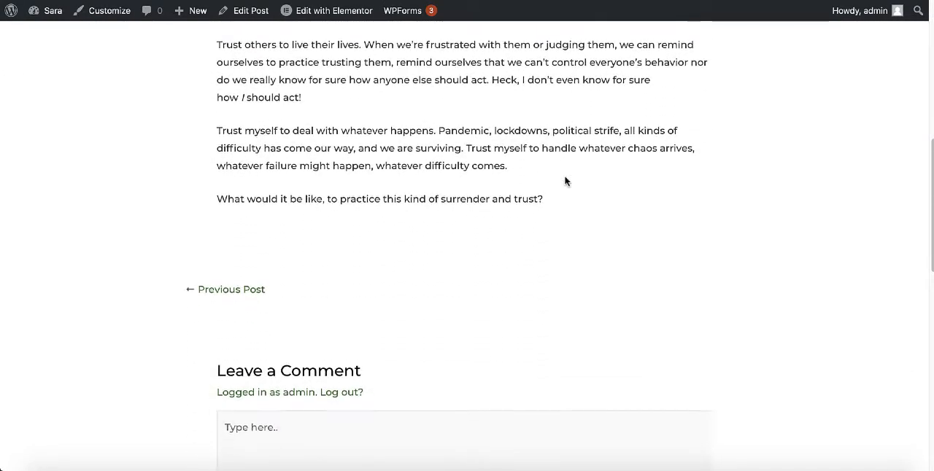
scroll(528, 175, "up", 1)
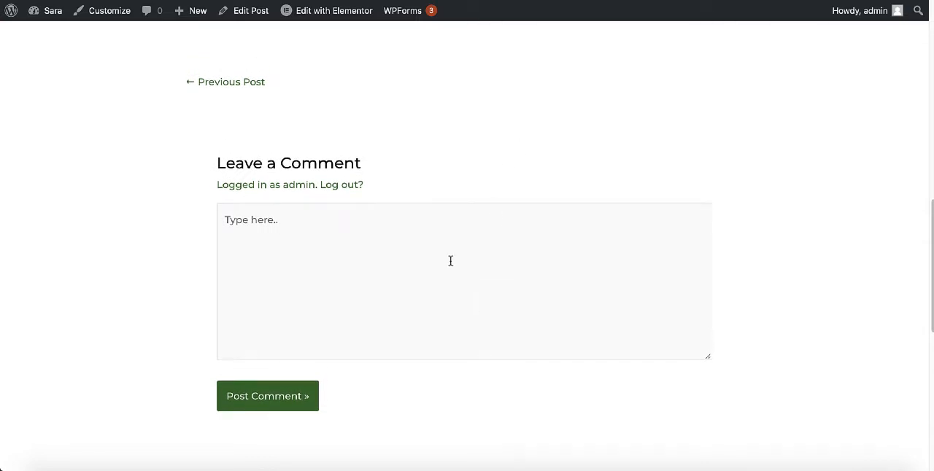
scroll(450, 261, "up", 6)
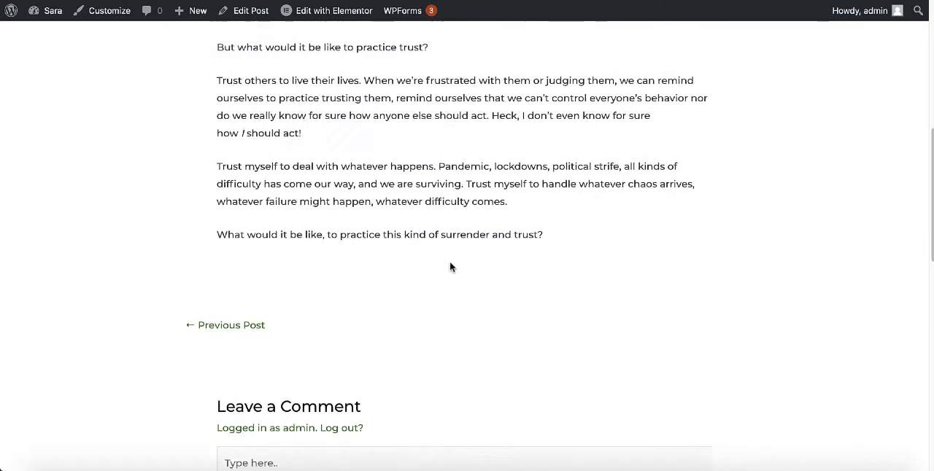
scroll(450, 266, "up", 3)
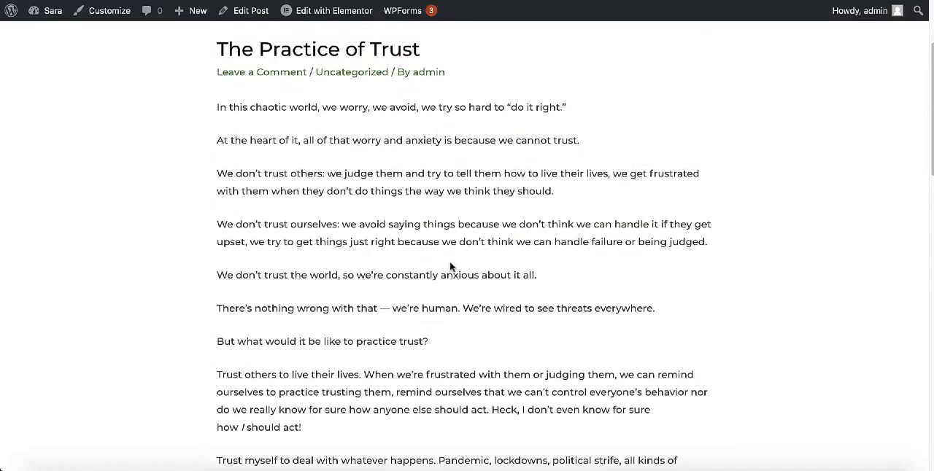
scroll(461, 263, "down", 1)
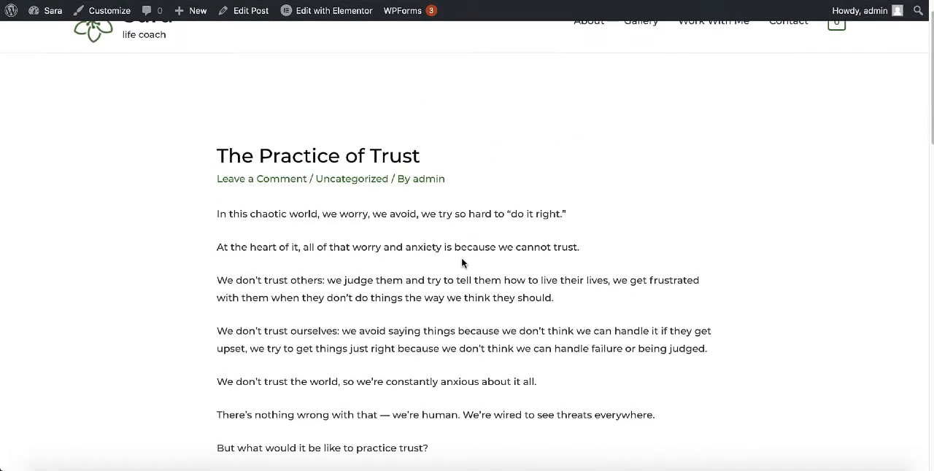
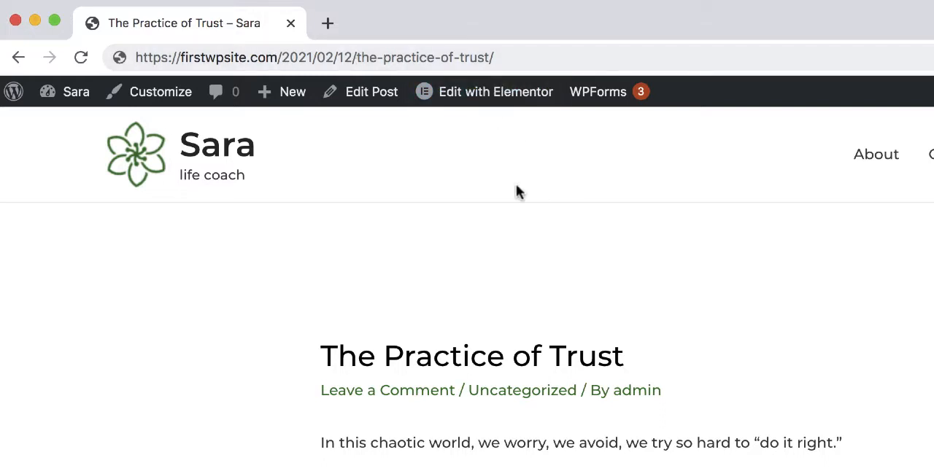
Change the site's permalink structure to Post name and save the permalink settings.
mouse_move(79, 99)
left_click(80, 134)
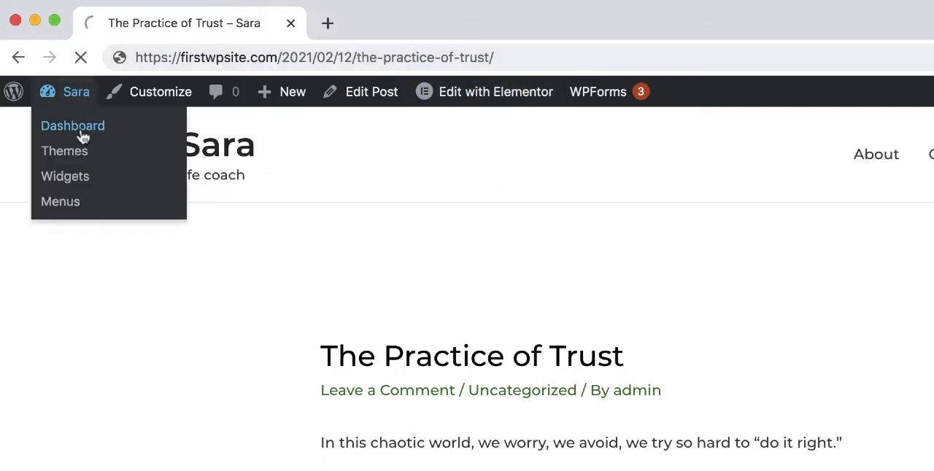
scroll(378, 119, "down", 5)
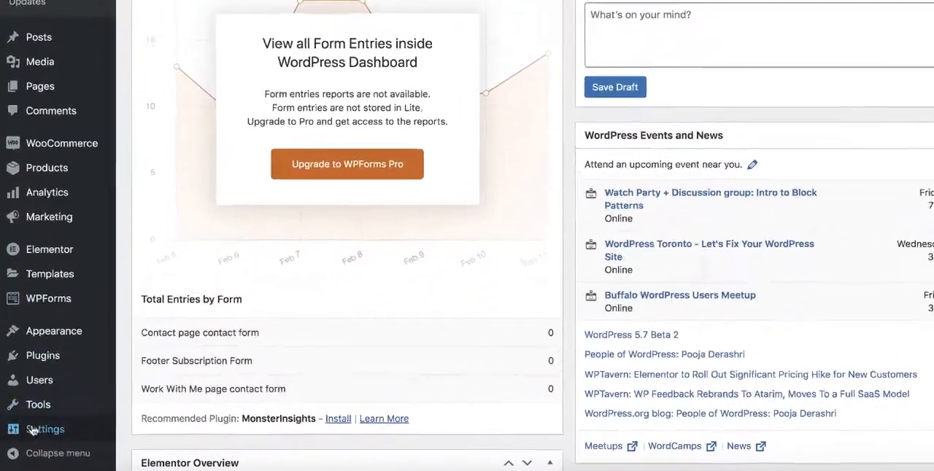
mouse_move(33, 430)
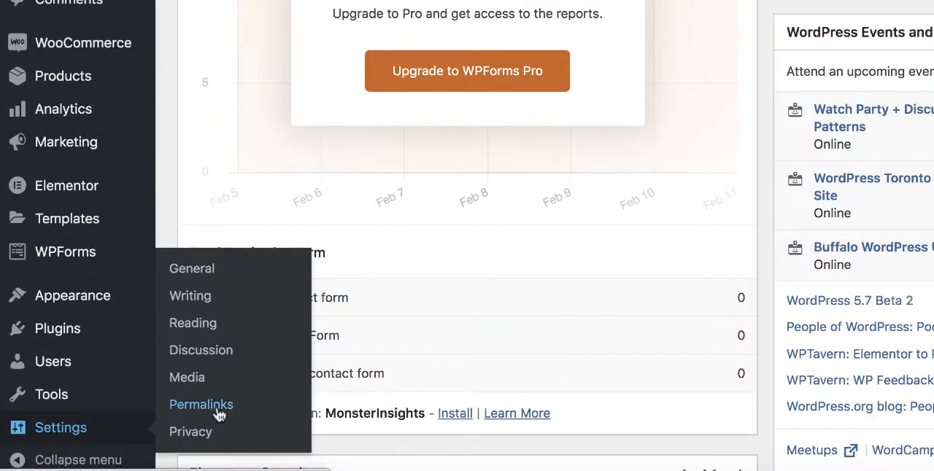
left_click(217, 411)
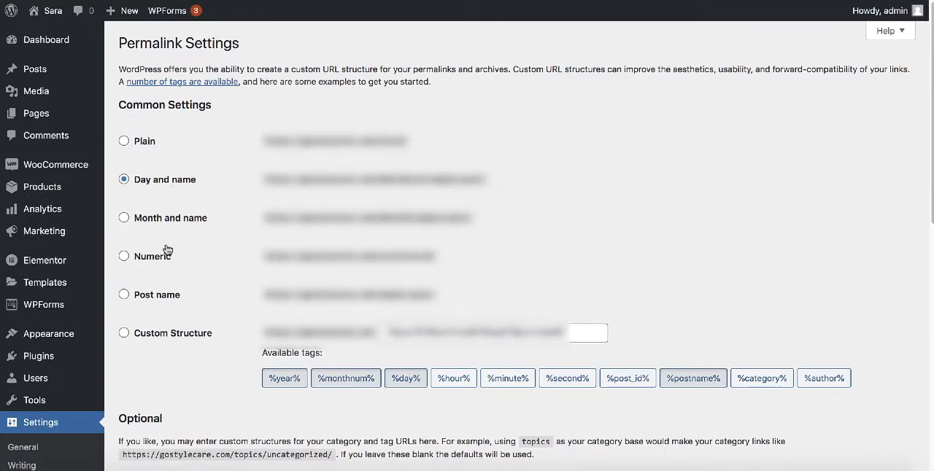
left_click(124, 295)
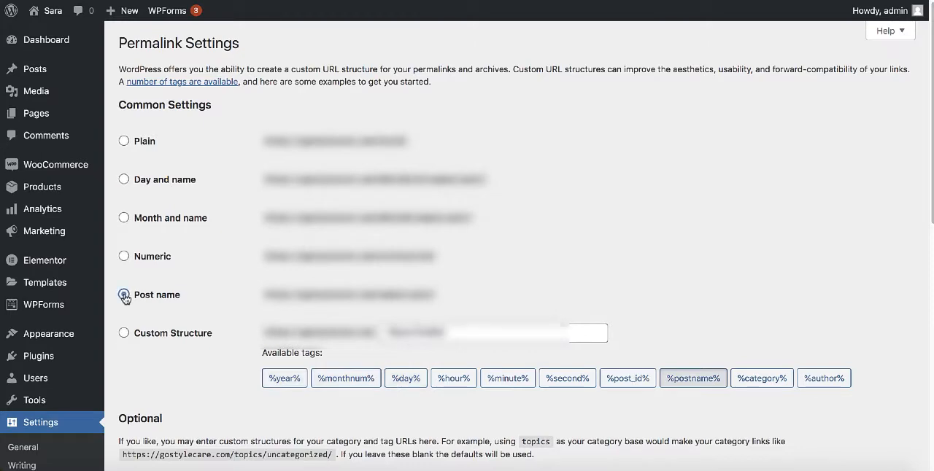
scroll(586, 224, "down", 10)
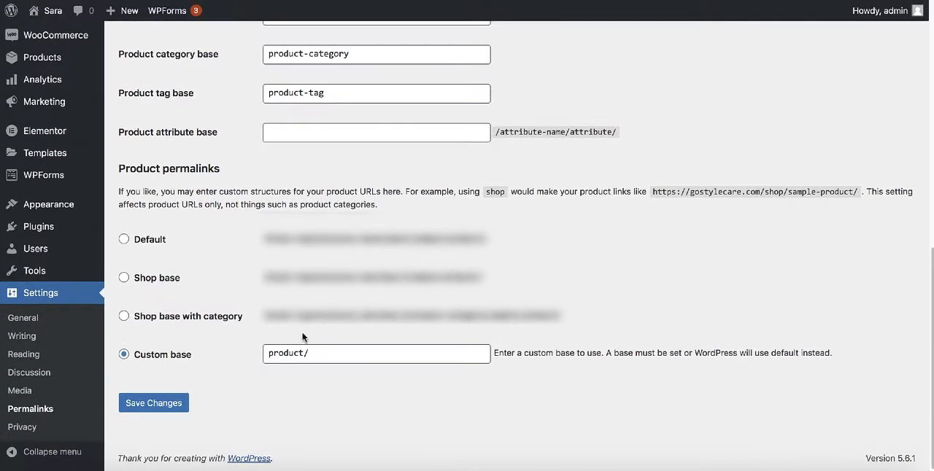
left_click(147, 396)
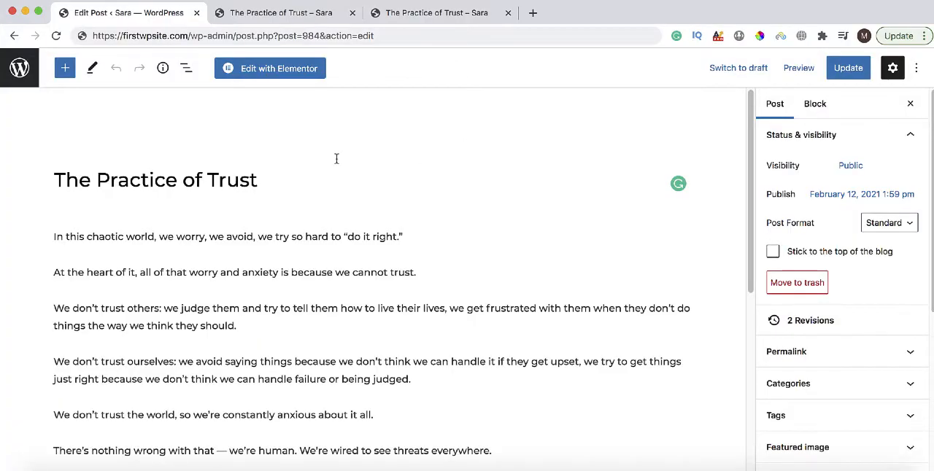
Preview the existing post "The Practice of Trust" from its editor.
left_click(798, 68)
left_click(690, 192)
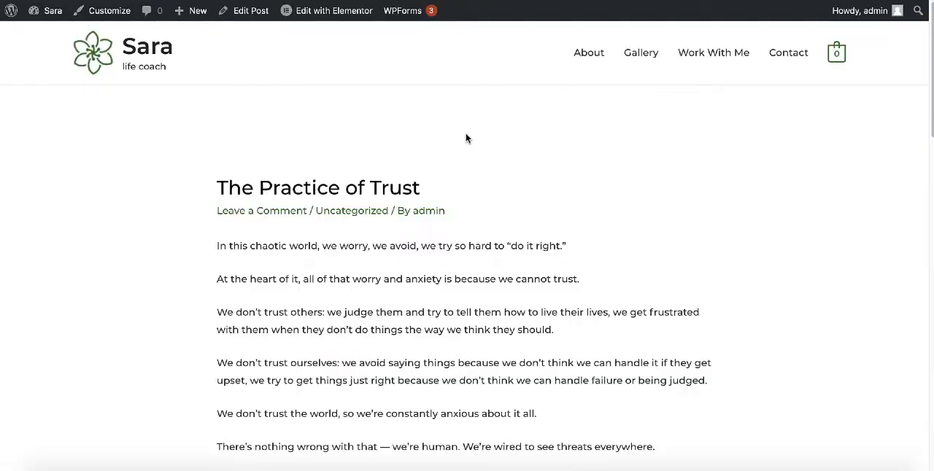
mouse_move(45, 13)
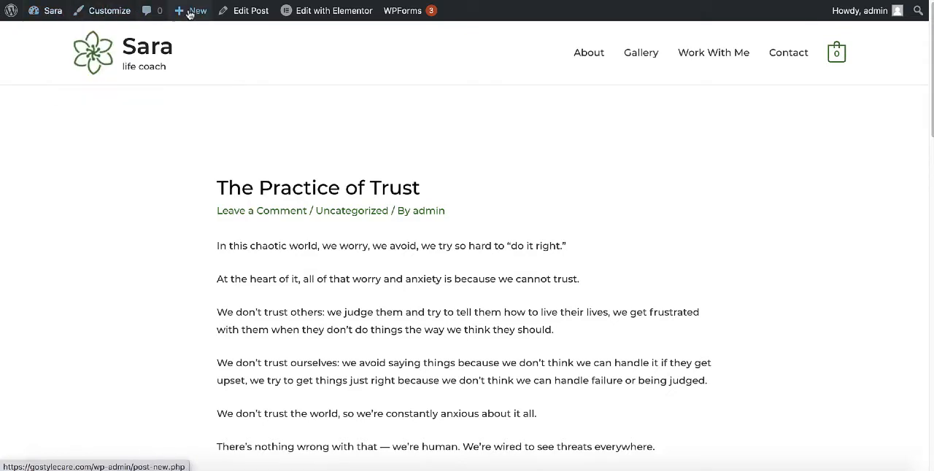
Create a new post titled "The Challenge of Doing Hard Challenges", paste the copied article into its body, and check it back to the beginning.
mouse_move(195, 15)
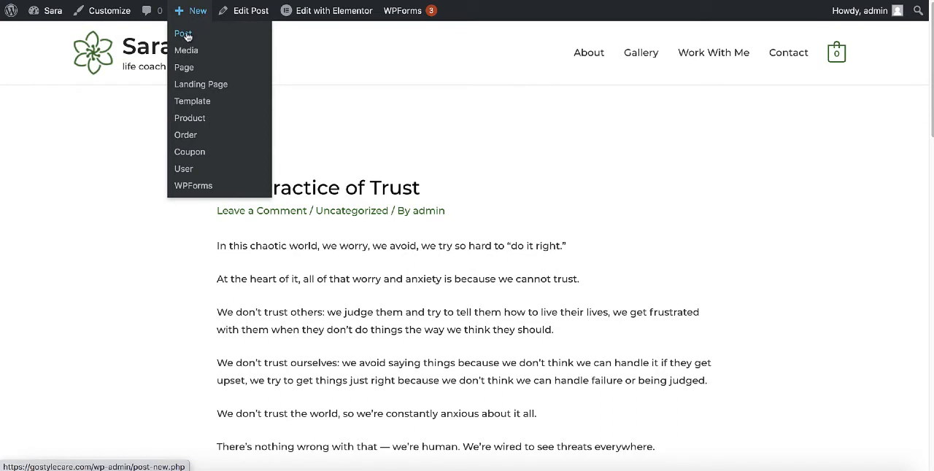
left_click(188, 36)
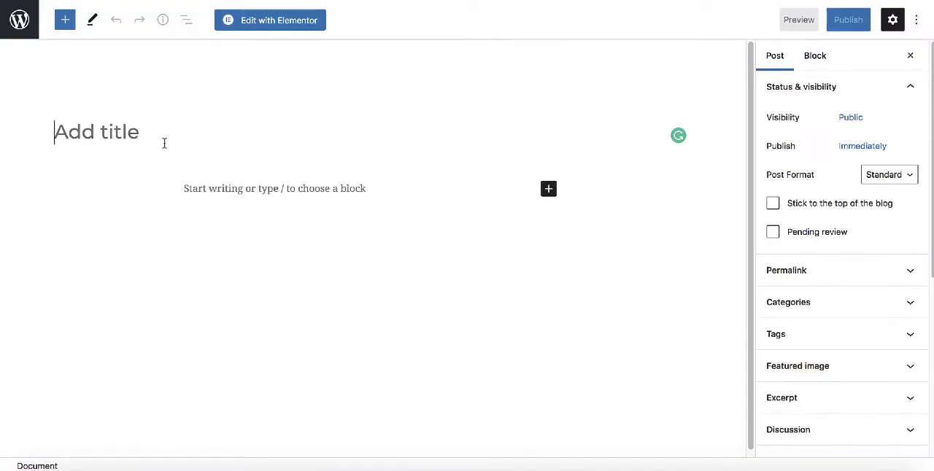
type("The Challenge of Doing Hard Challenges")
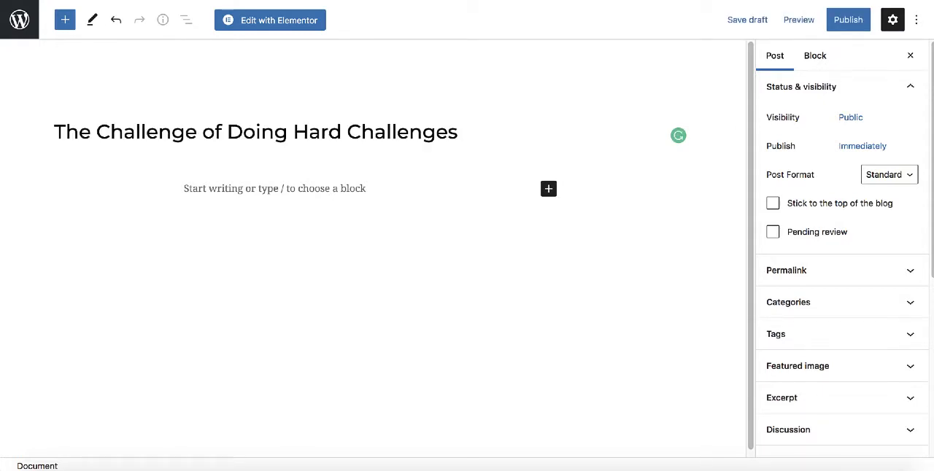
left_click(219, 188)
key("ctrl+v")
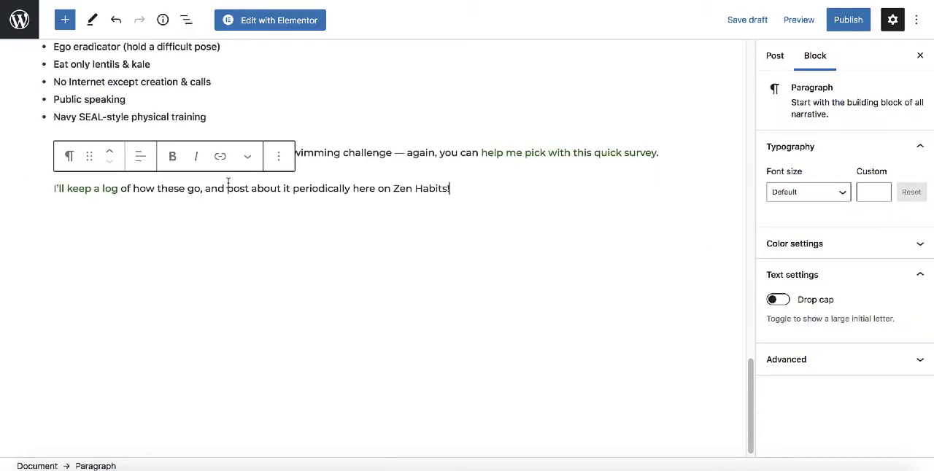
scroll(559, 241, "up", 5)
scroll(560, 241, "up", 10)
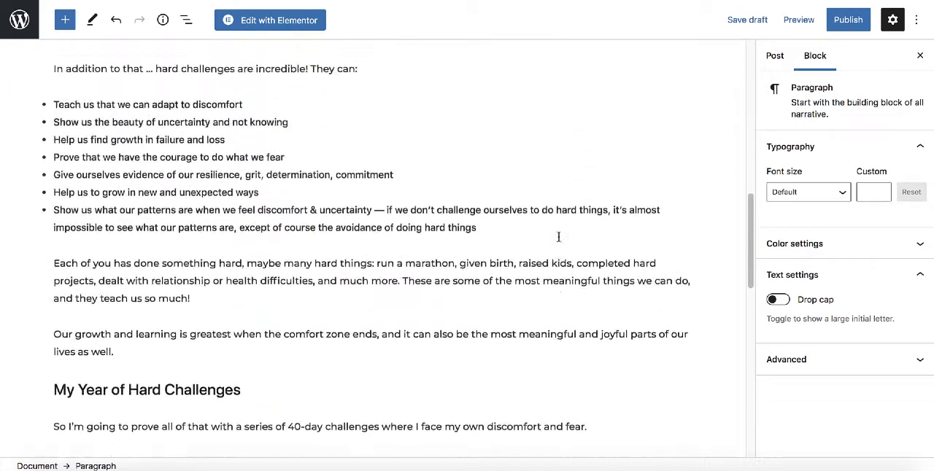
scroll(559, 237, "up", 10)
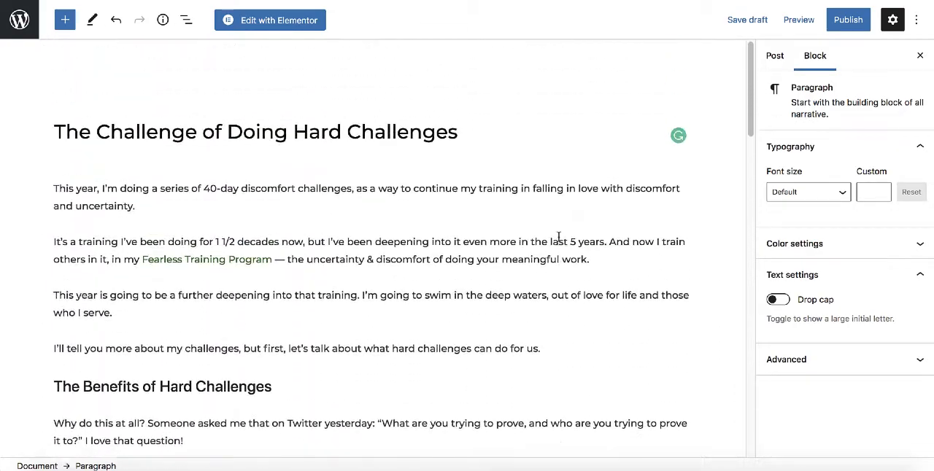
Publish "The Challenge of Doing Hard Challenges" publicly and immediately, and look through the post on the live site.
left_click(847, 22)
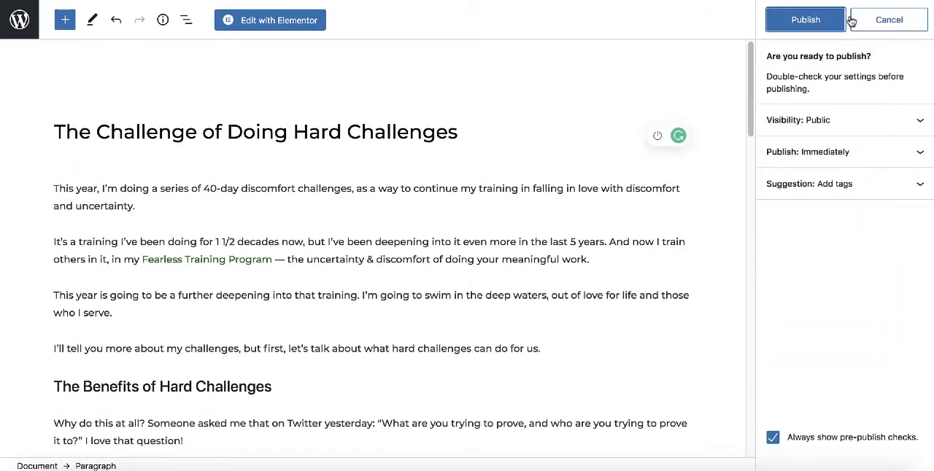
left_click(807, 22)
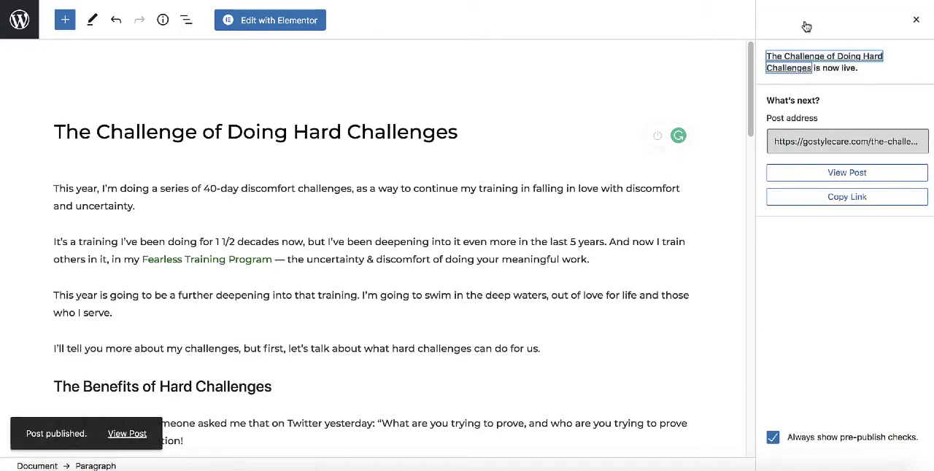
left_click(832, 177)
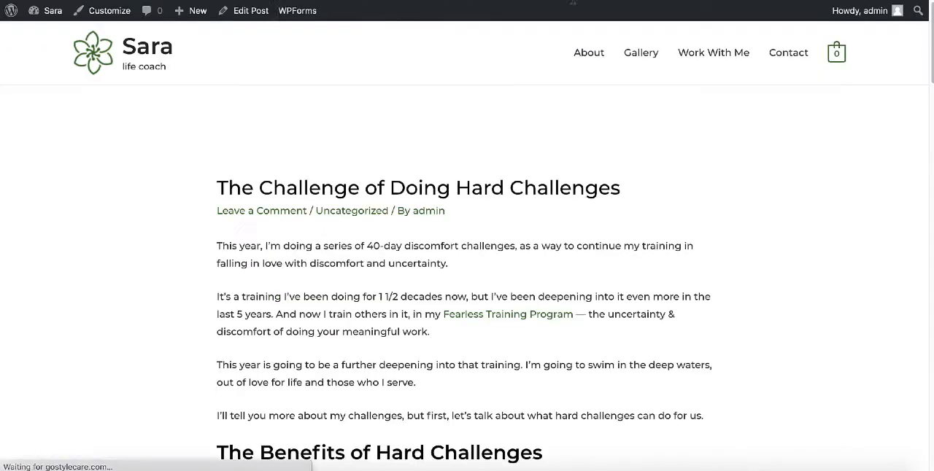
scroll(577, 108, "down", 15)
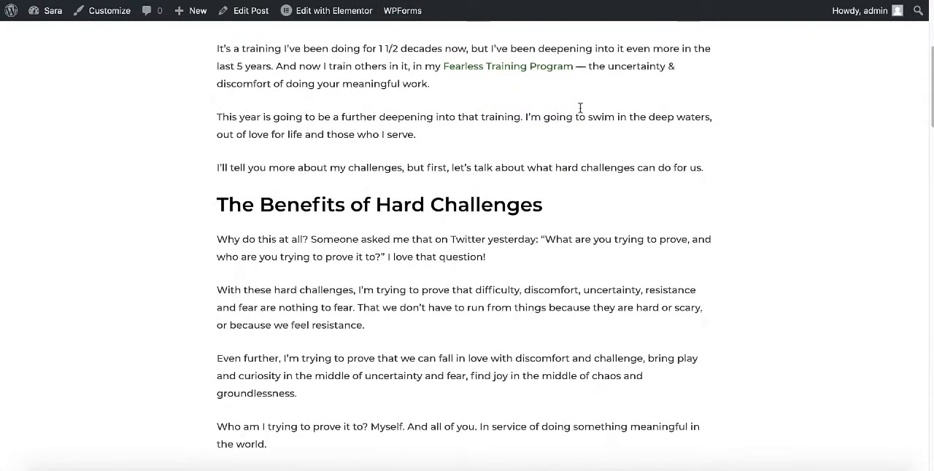
scroll(580, 111, "down", 15)
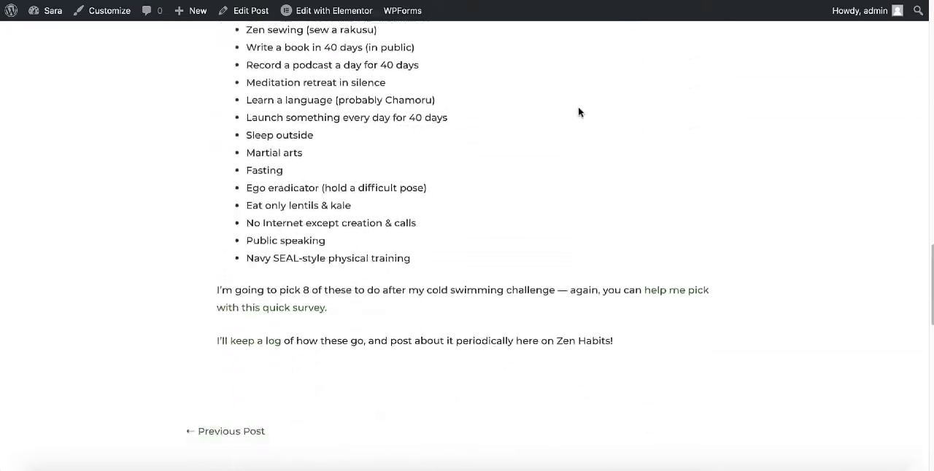
scroll(578, 108, "up", 20)
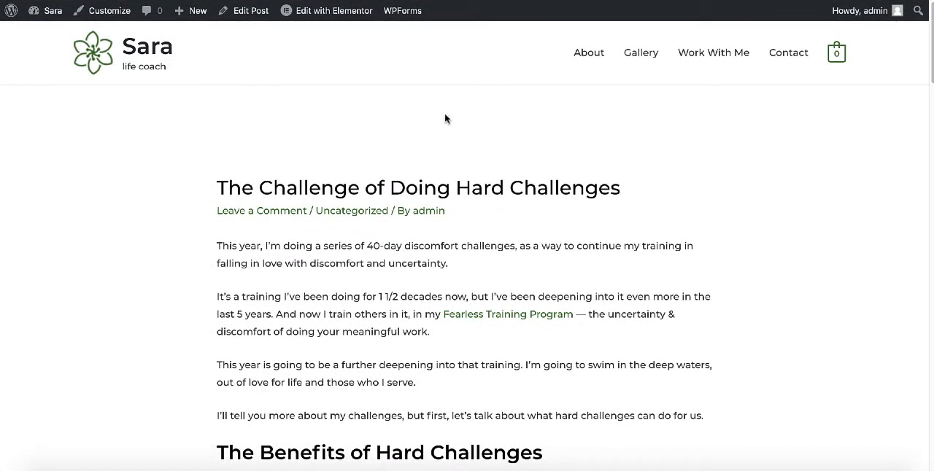
Open the live site's homepage and examine what it displays.
left_click(147, 52)
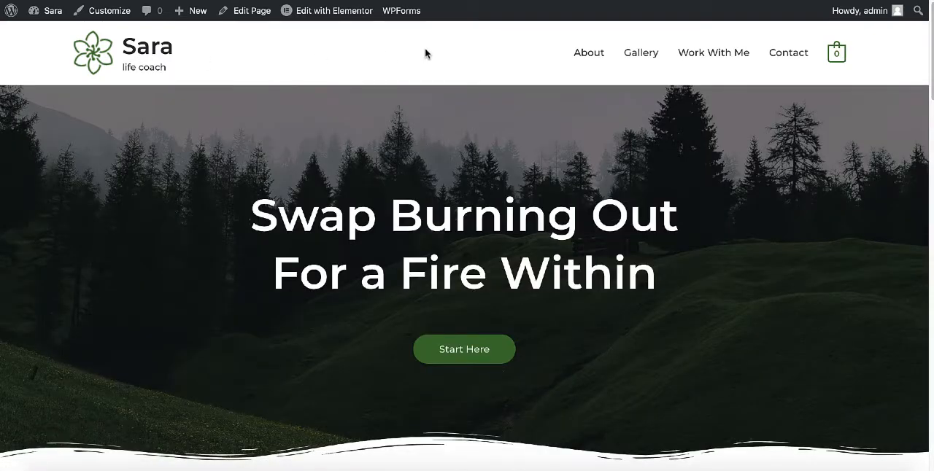
scroll(453, 53, "down", 1)
scroll(511, 56, "up", 1)
scroll(487, 67, "down", 7)
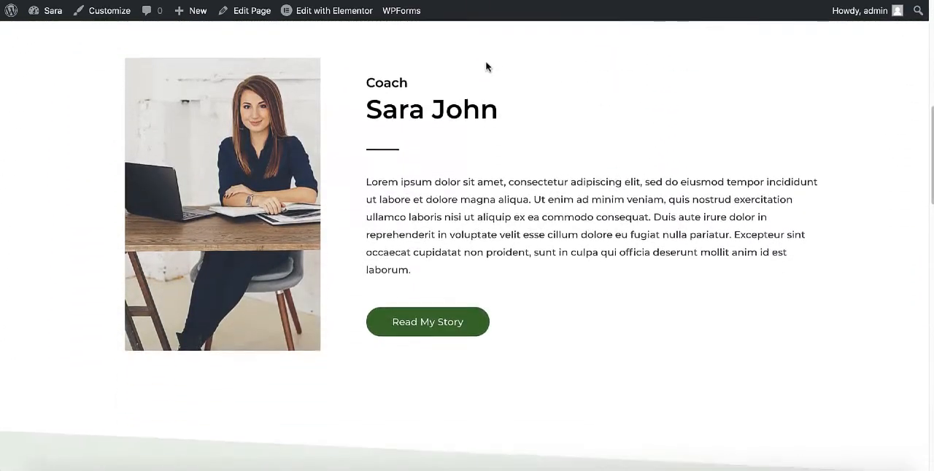
scroll(486, 67, "up", 7)
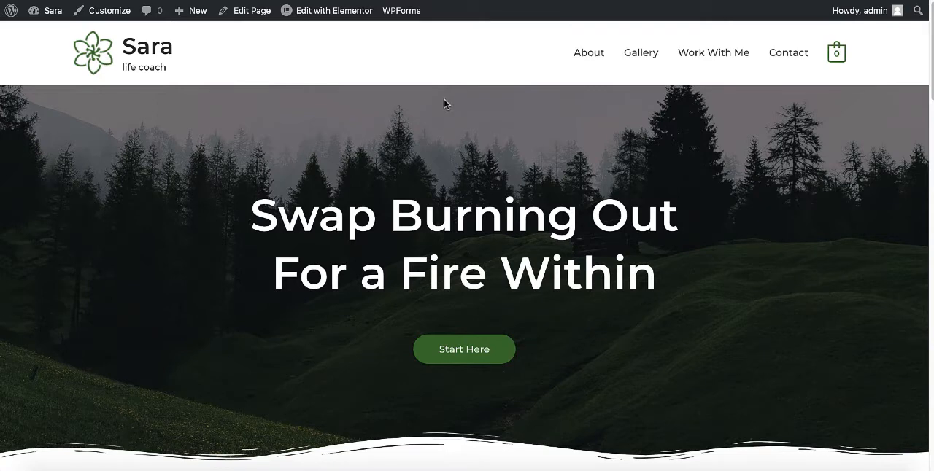
left_click(146, 56)
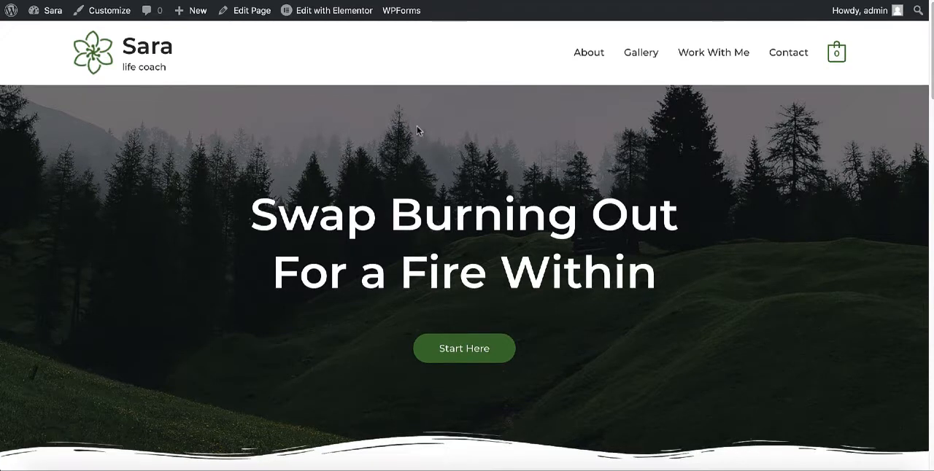
Set the homepage to display "Your latest posts" in the reading settings and save the change.
mouse_move(45, 19)
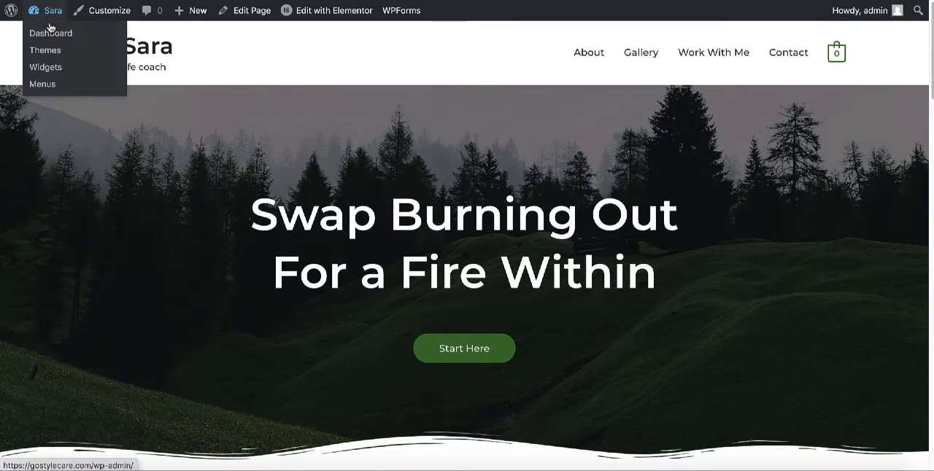
left_click(51, 38)
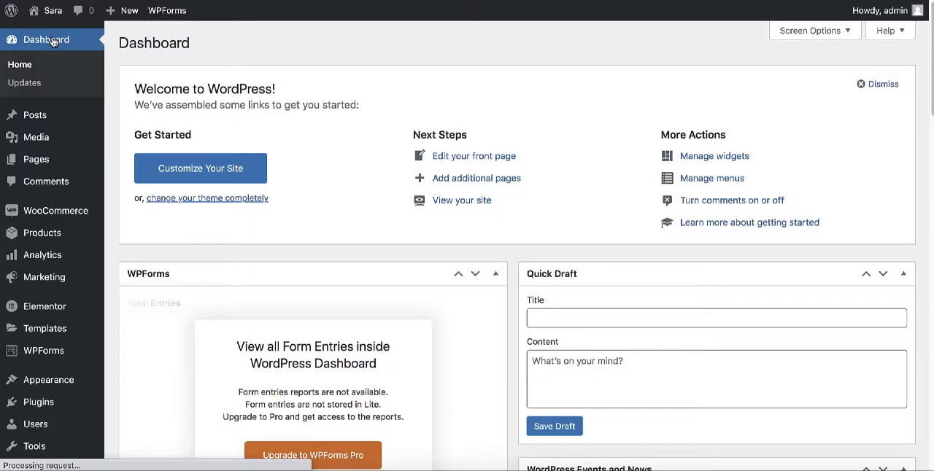
scroll(51, 306, "down", 3)
mouse_move(47, 356)
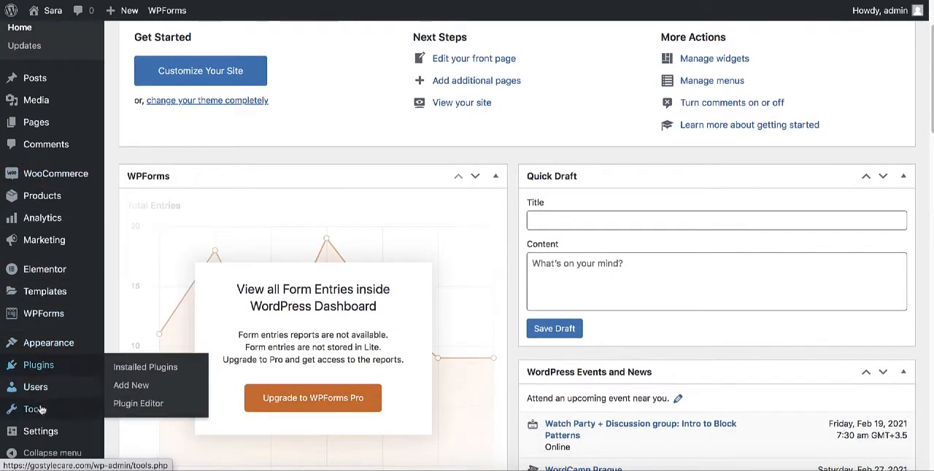
mouse_move(41, 431)
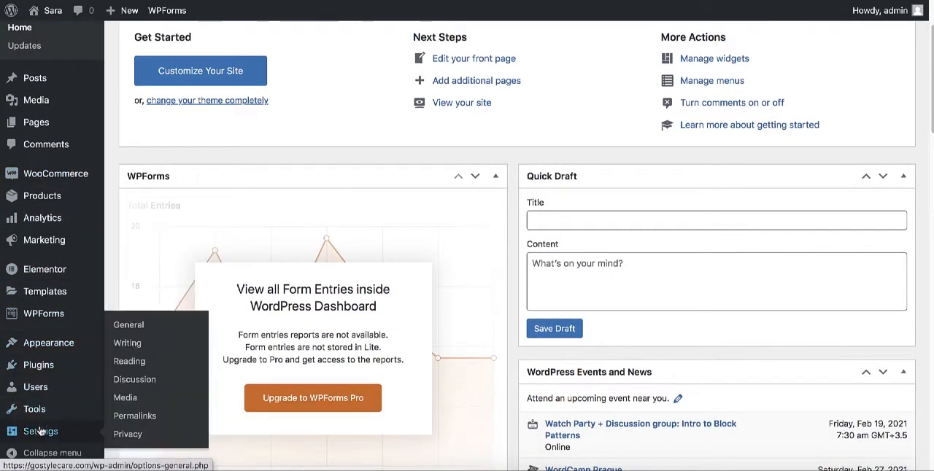
left_click(138, 362)
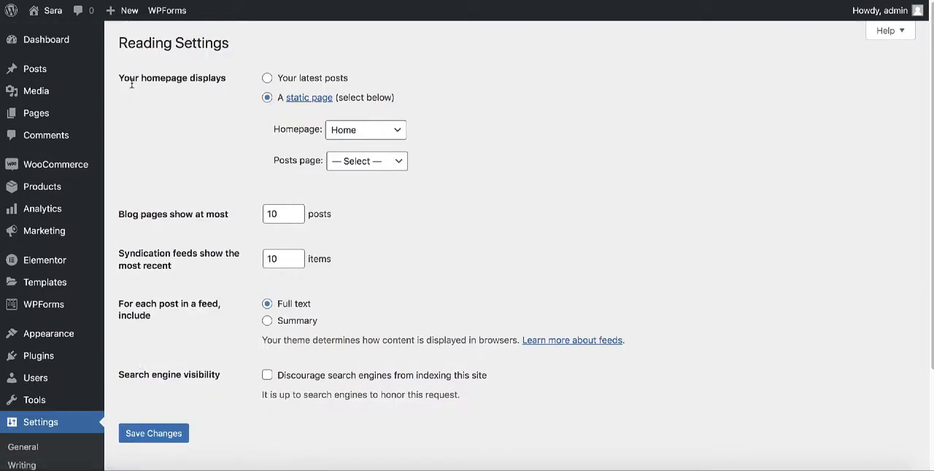
left_click(267, 79)
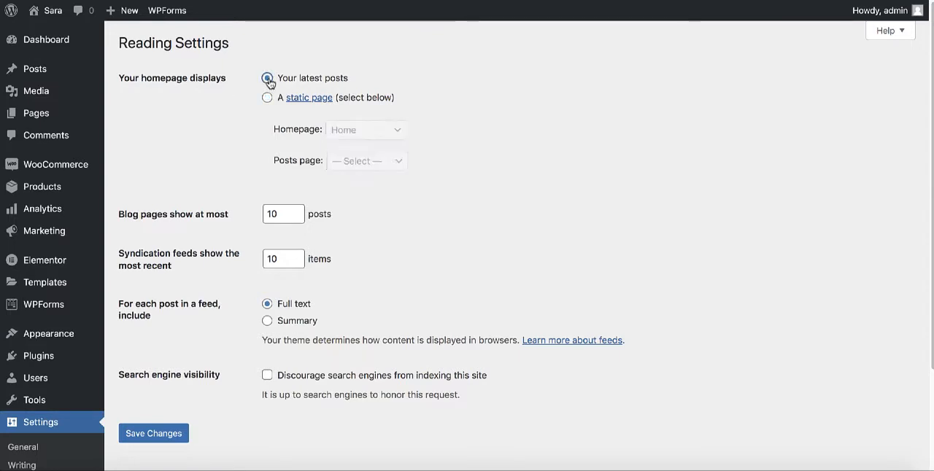
scroll(441, 182, "down", 2)
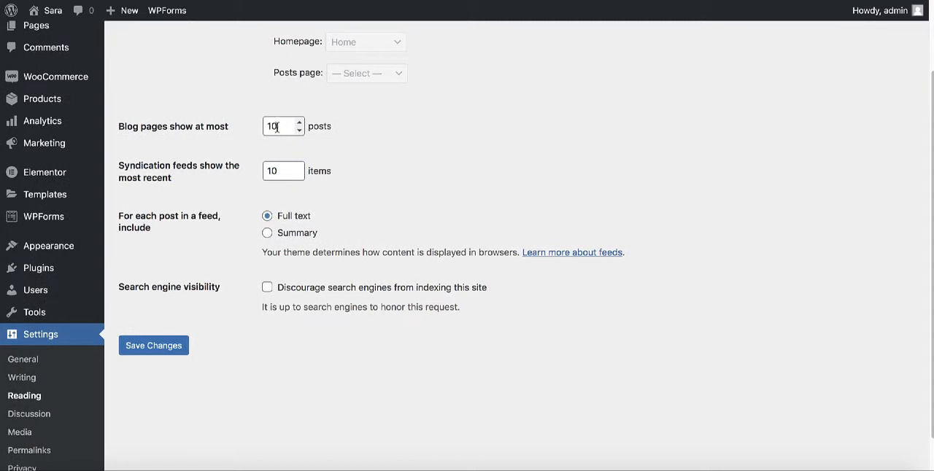
left_click(144, 352)
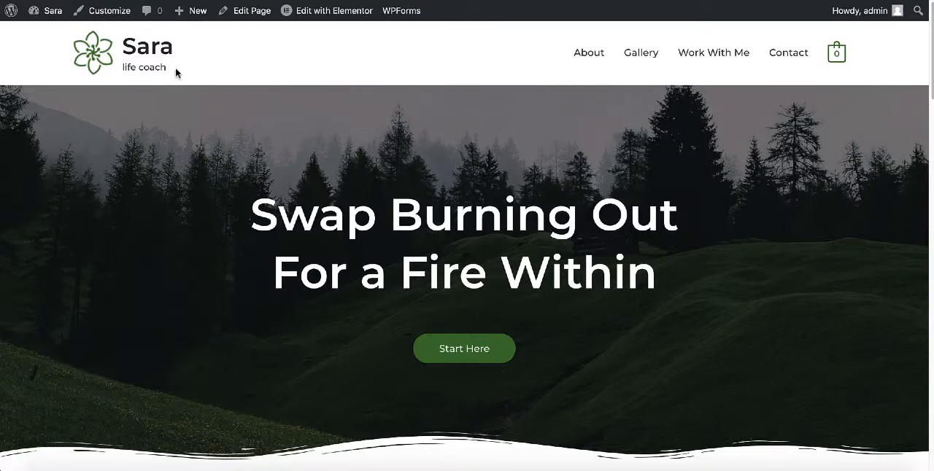
Reload the live homepage and examine the list of blog posts on it.
left_click(145, 59)
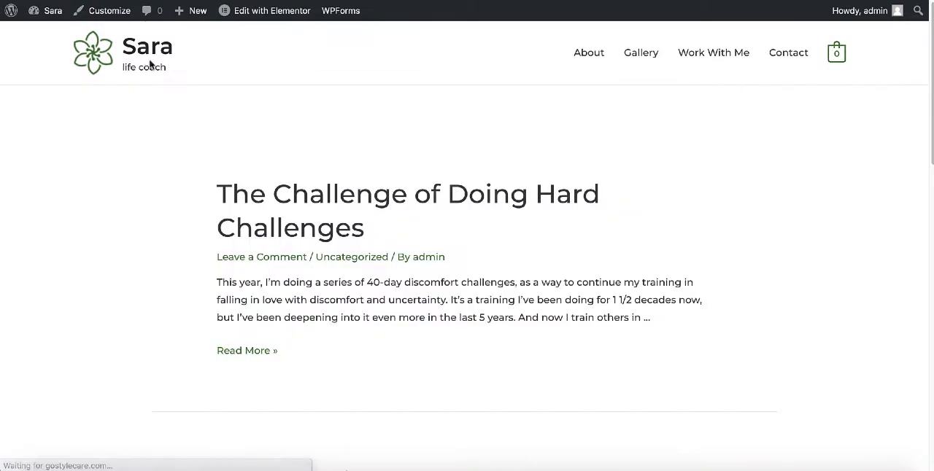
scroll(407, 144, "down", 2)
scroll(408, 144, "down", 5)
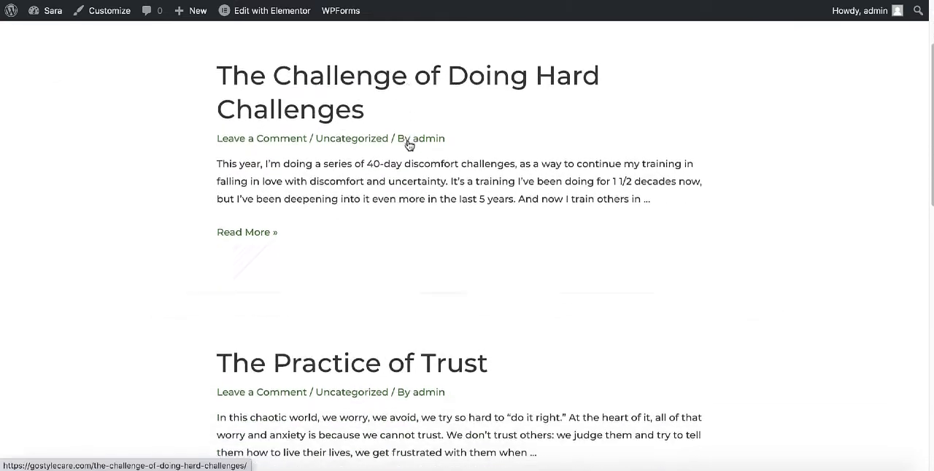
Look through the remaining posts on the live homepage down to the footer and return to the first post.
scroll(407, 143, "down", 3)
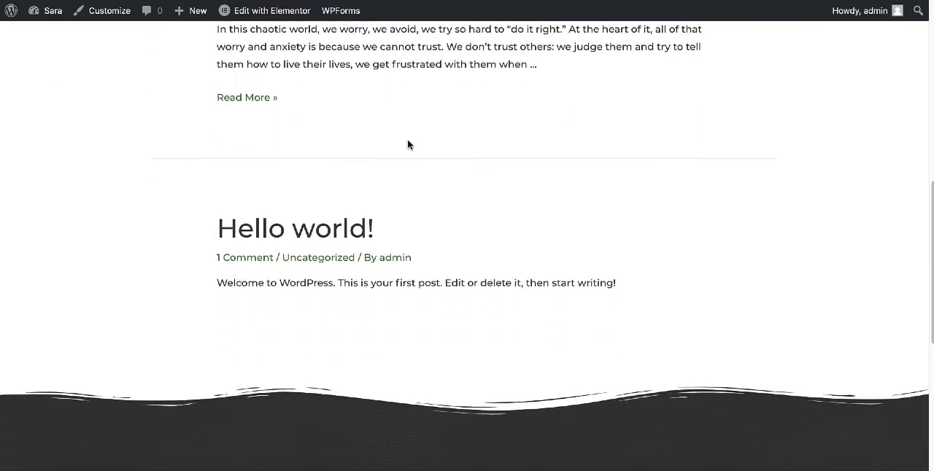
scroll(407, 144, "down", 1)
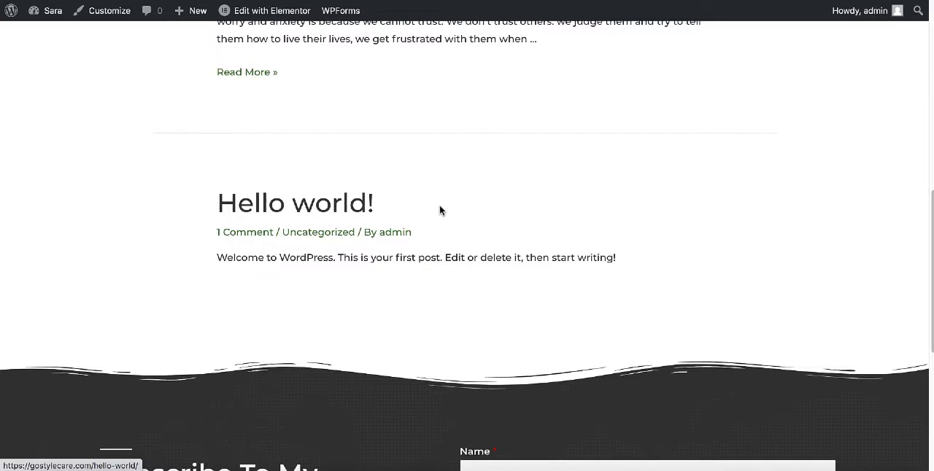
scroll(439, 210, "up", 7)
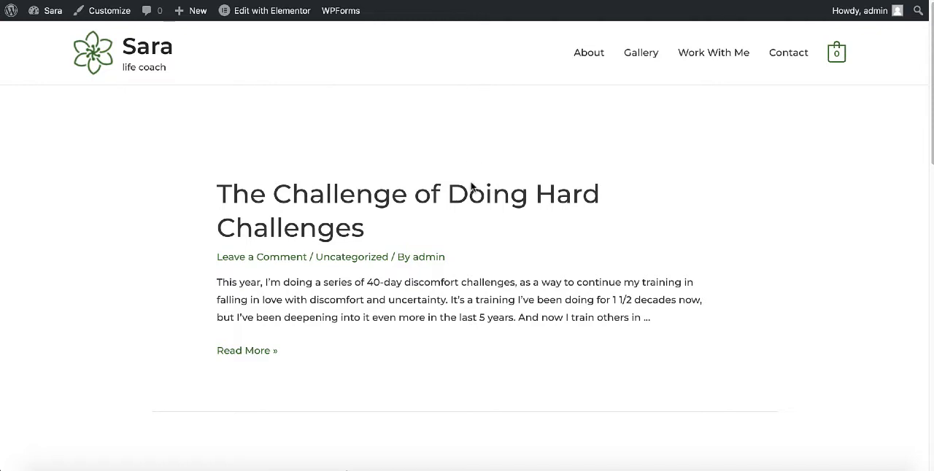
Create a new page titled "Blog" with no content and publish it publicly and immediately.
mouse_move(48, 16)
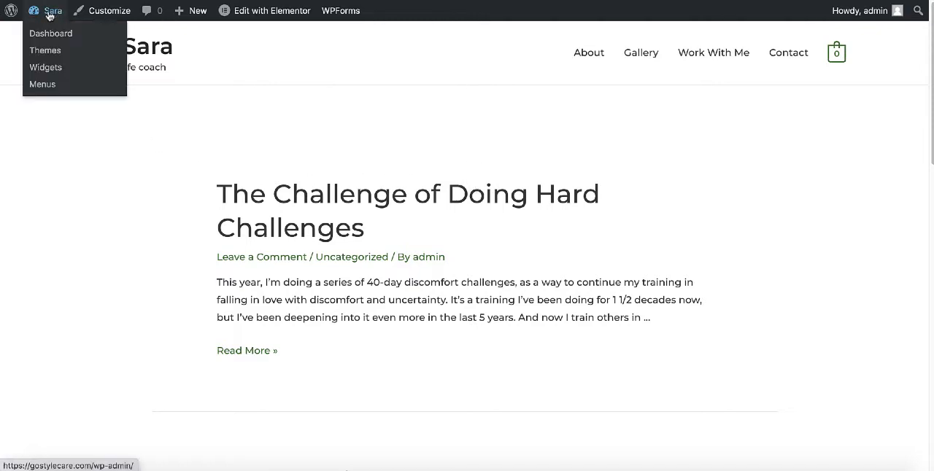
left_click(49, 35)
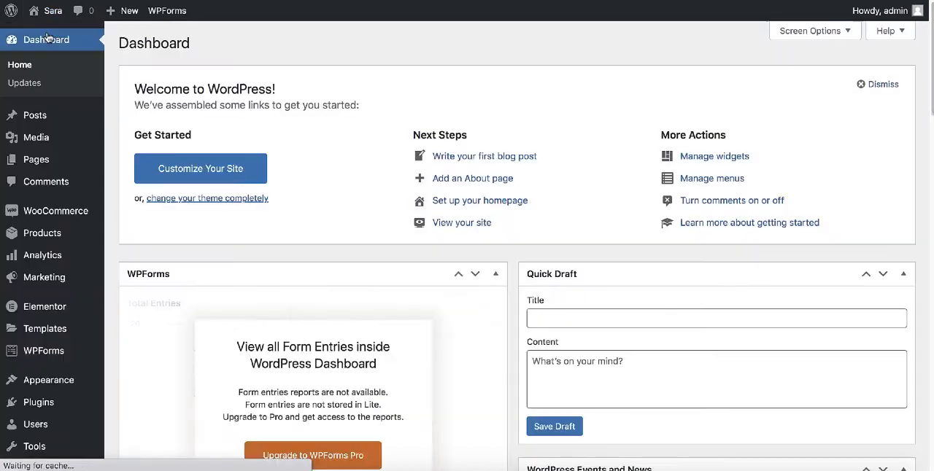
mouse_move(49, 163)
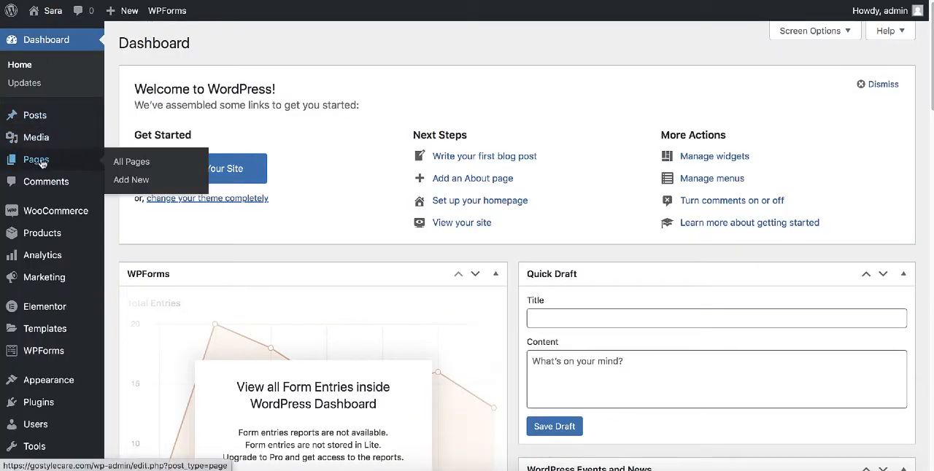
left_click(131, 184)
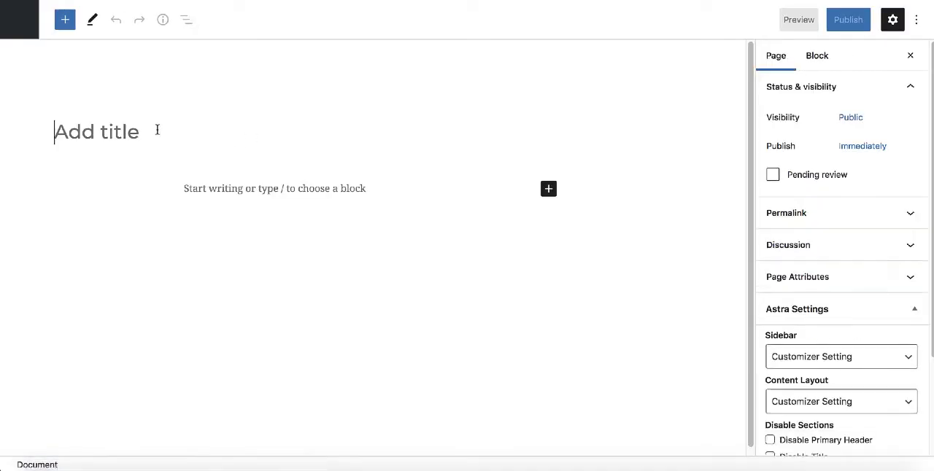
type("Blog")
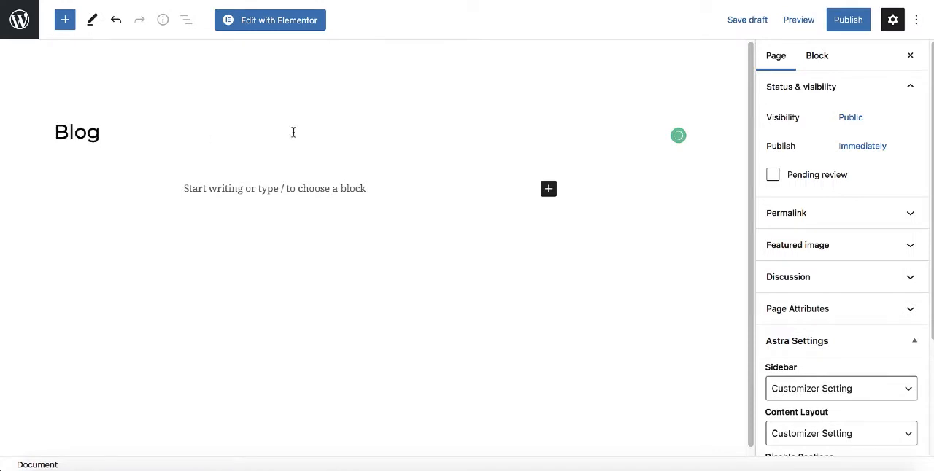
left_click(843, 26)
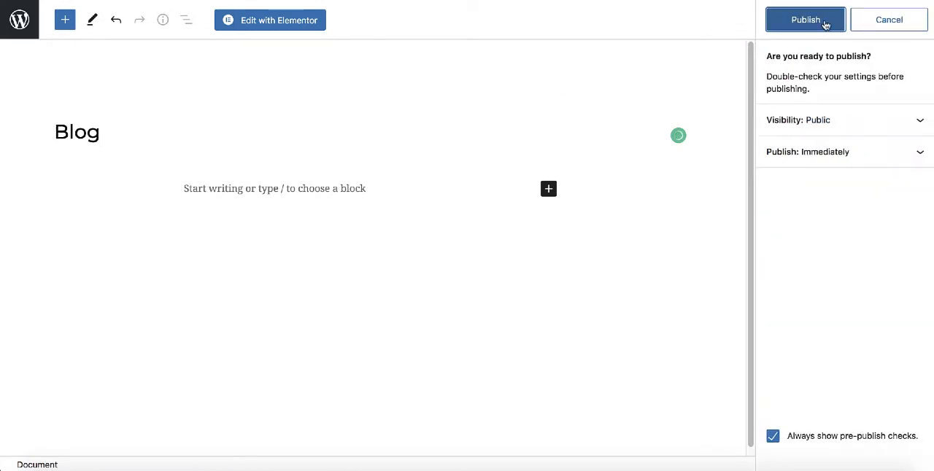
left_click(826, 25)
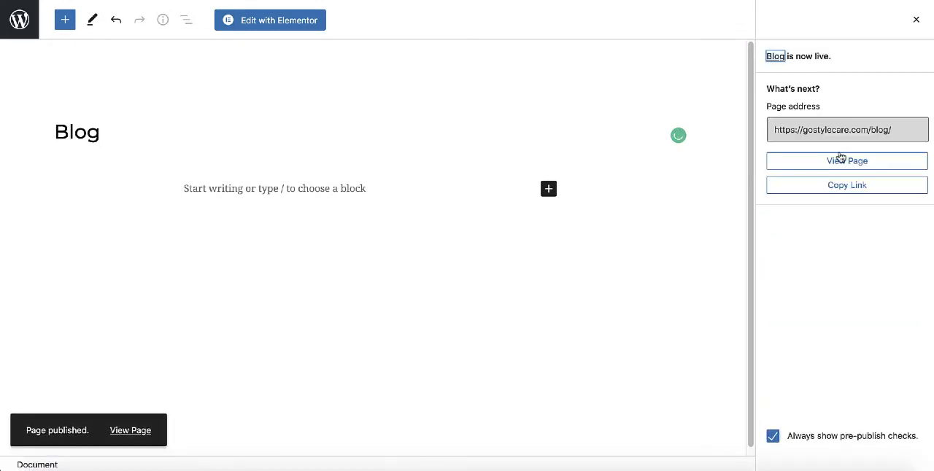
View the published Blog page on the live site and examine its content down to the footer.
left_click(841, 159)
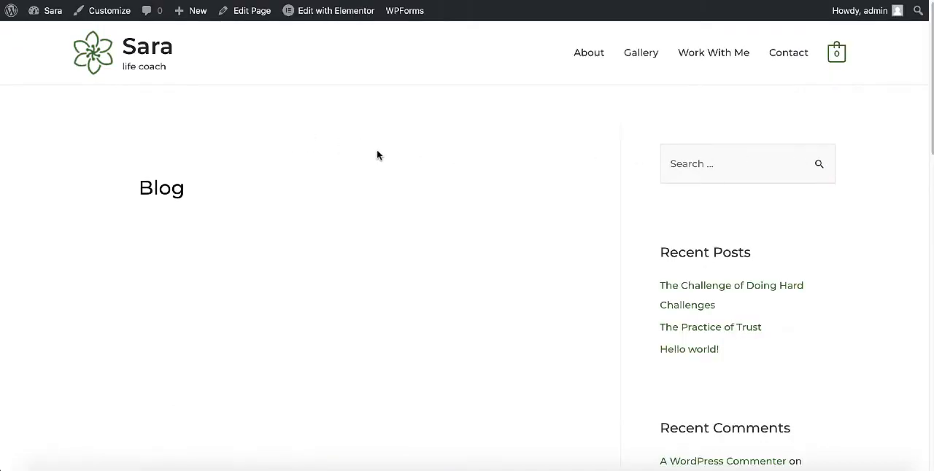
scroll(376, 155, "down", 9)
scroll(376, 153, "down", 3)
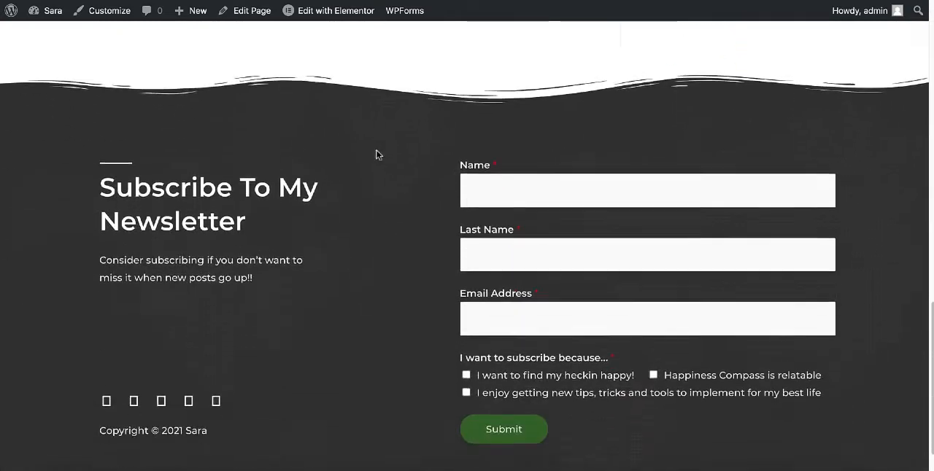
scroll(376, 155, "up", 9)
scroll(376, 157, "up", 3)
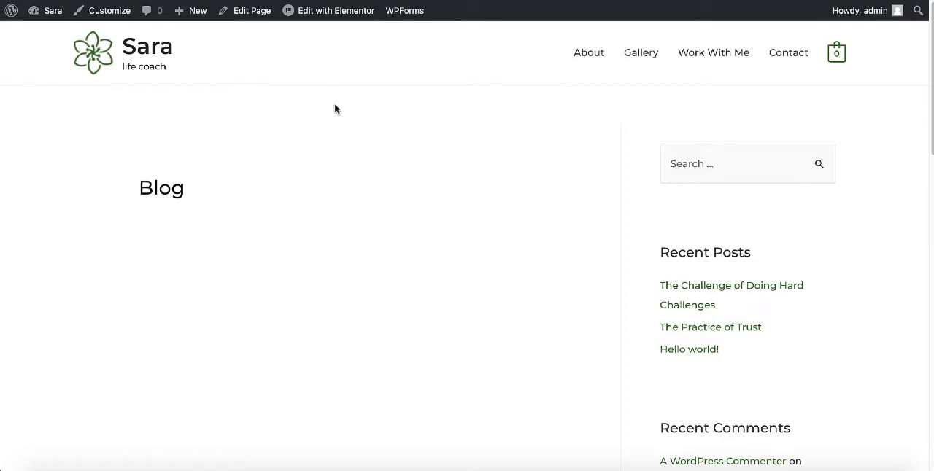
In the site's reading settings, make the homepage display a static page and choose Home as the homepage.
mouse_move(45, 11)
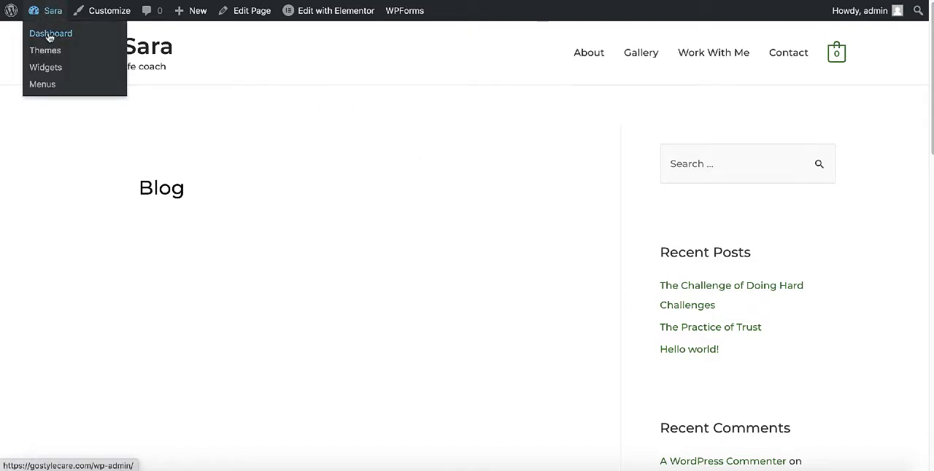
left_click(49, 37)
scroll(47, 137, "down", 2)
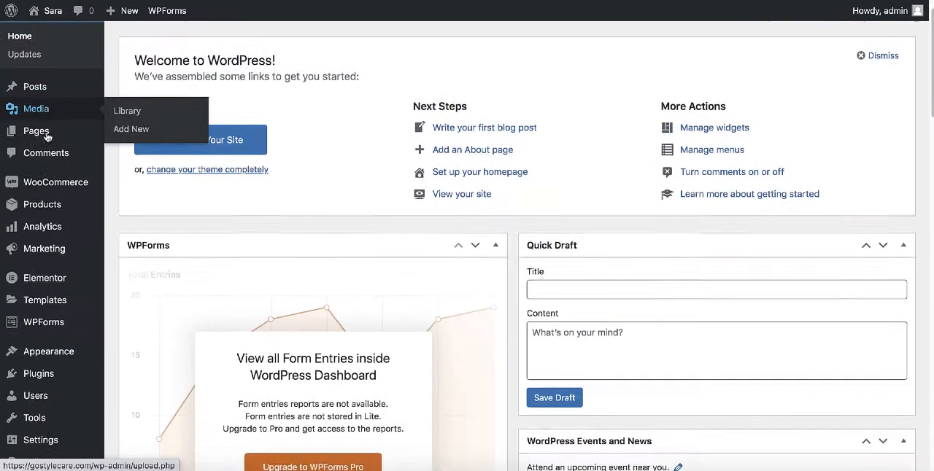
scroll(47, 136, "down", 1)
mouse_move(44, 431)
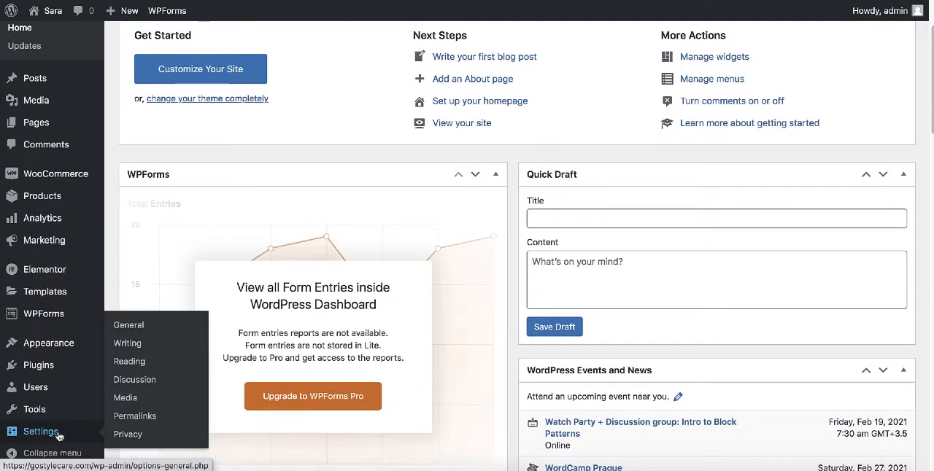
left_click(129, 368)
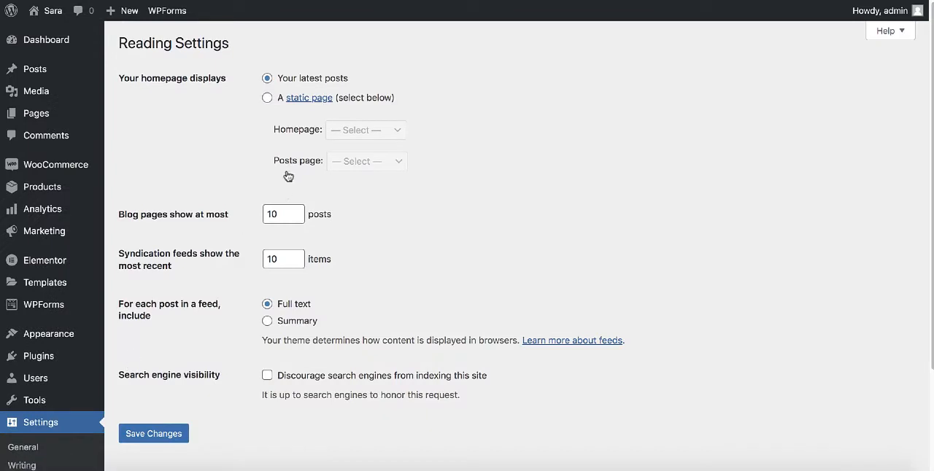
left_click(267, 97)
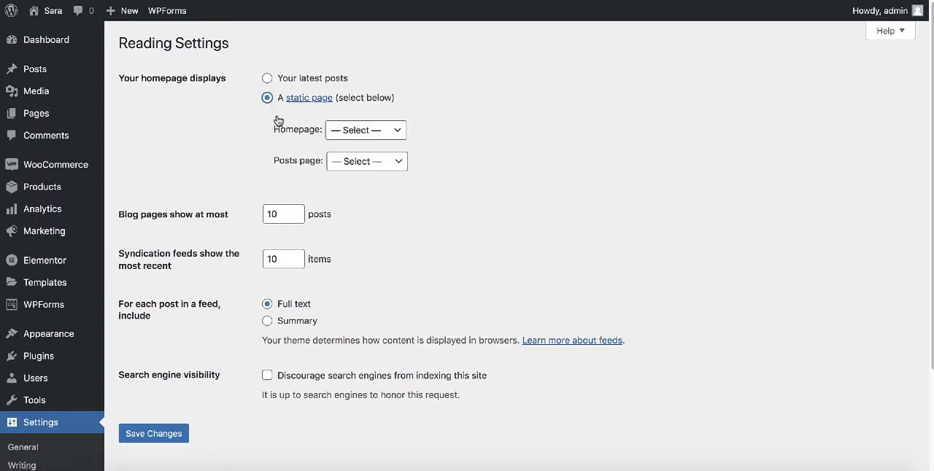
left_click(365, 133)
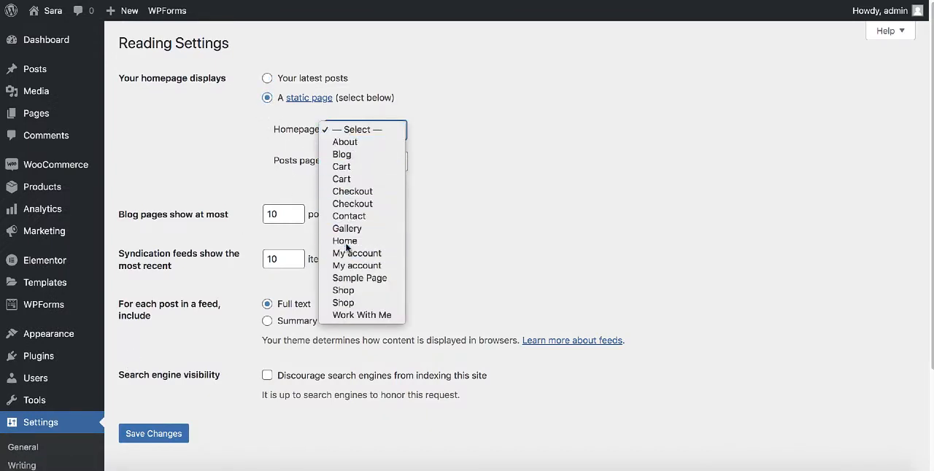
left_click(343, 241)
Set Blog as the posts page and save the reading settings.
scroll(392, 163, "down", 1)
left_click(380, 151)
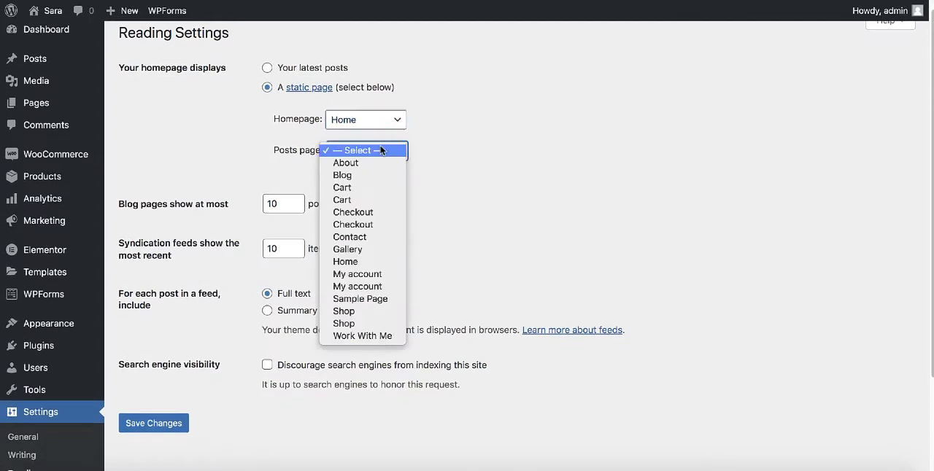
left_click(360, 176)
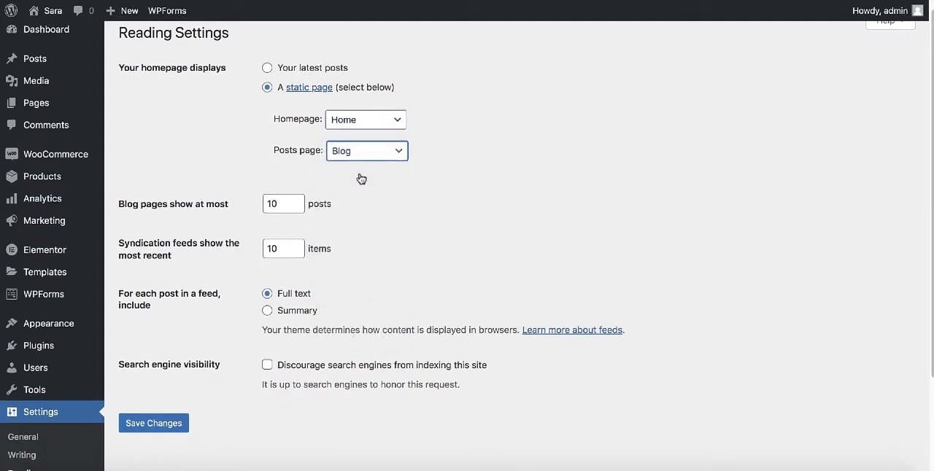
left_click(135, 426)
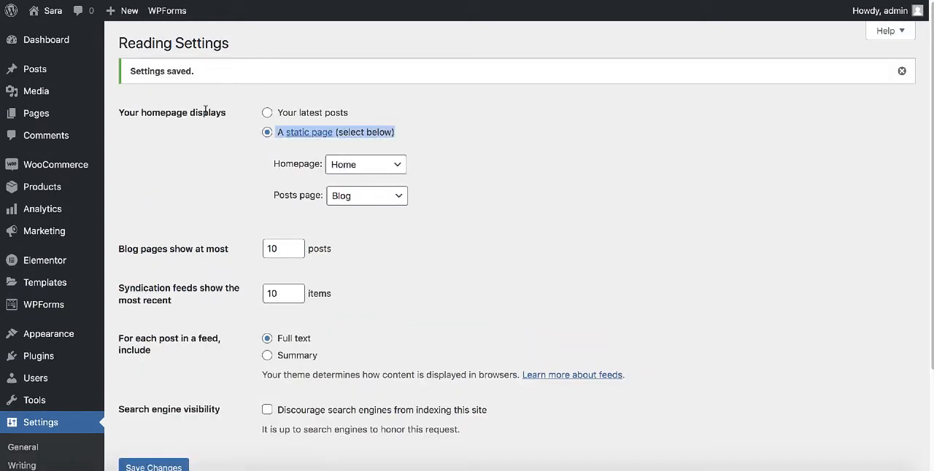
Visit the live site and examine its homepage and header navigation.
mouse_move(51, 20)
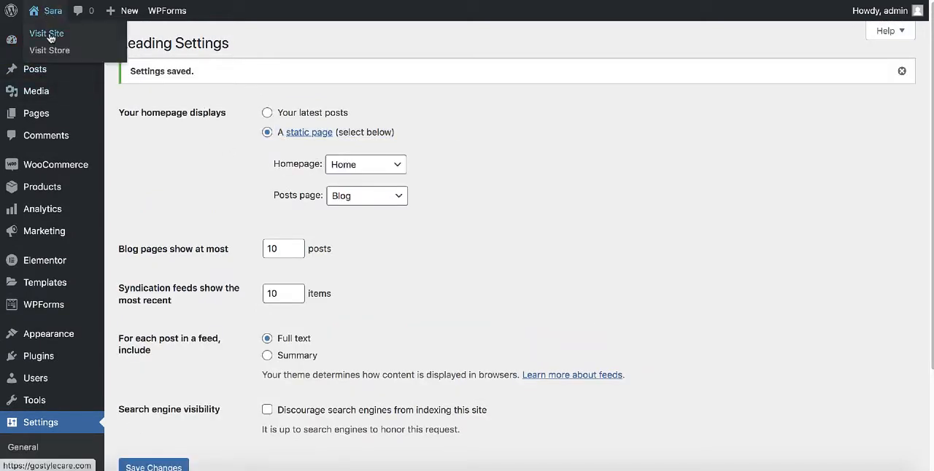
left_click(48, 35)
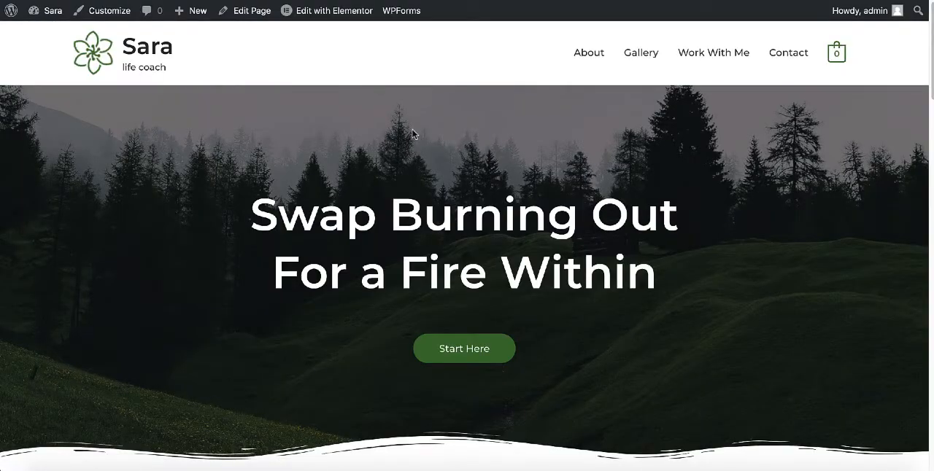
scroll(412, 134, "down", 3)
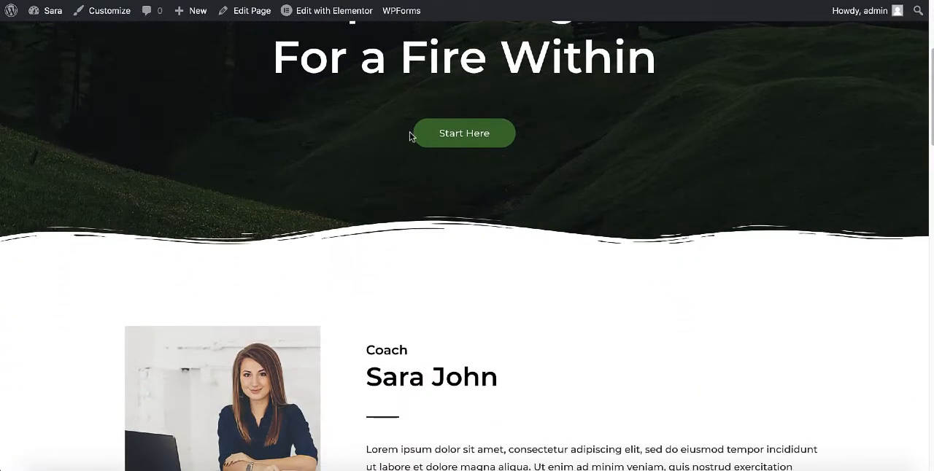
scroll(410, 136, "up", 3)
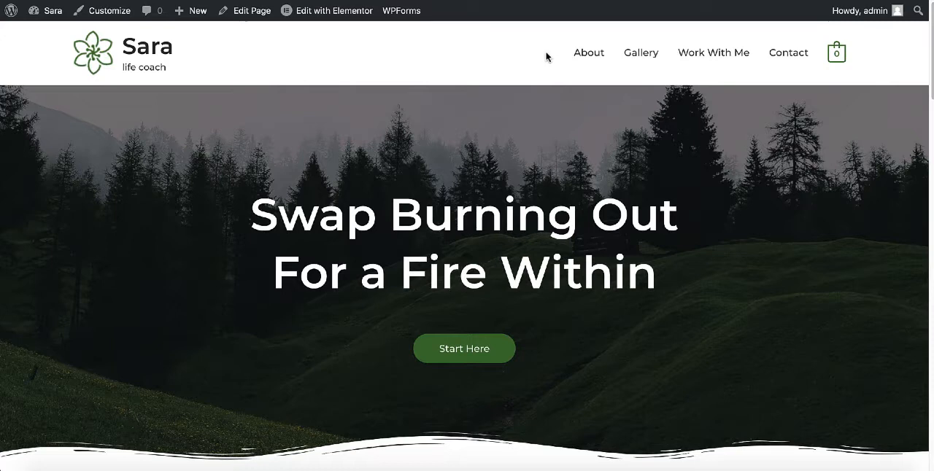
Open the site's menu editor from the dashboard and remove the invalid Books item from the Main Menu.
mouse_move(46, 13)
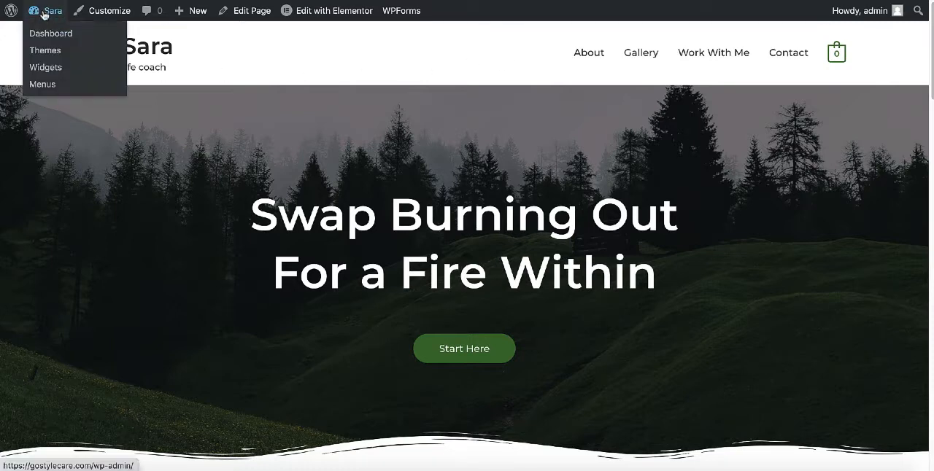
left_click(45, 34)
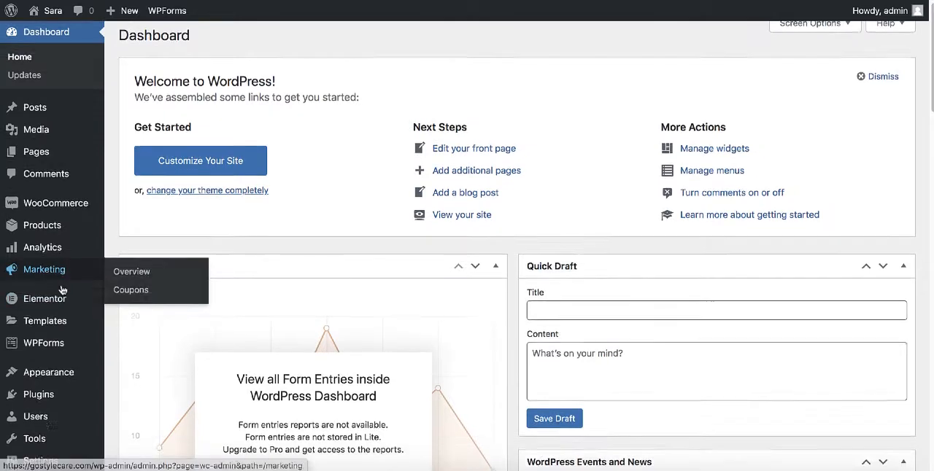
scroll(110, 289, "down", 2)
mouse_move(62, 291)
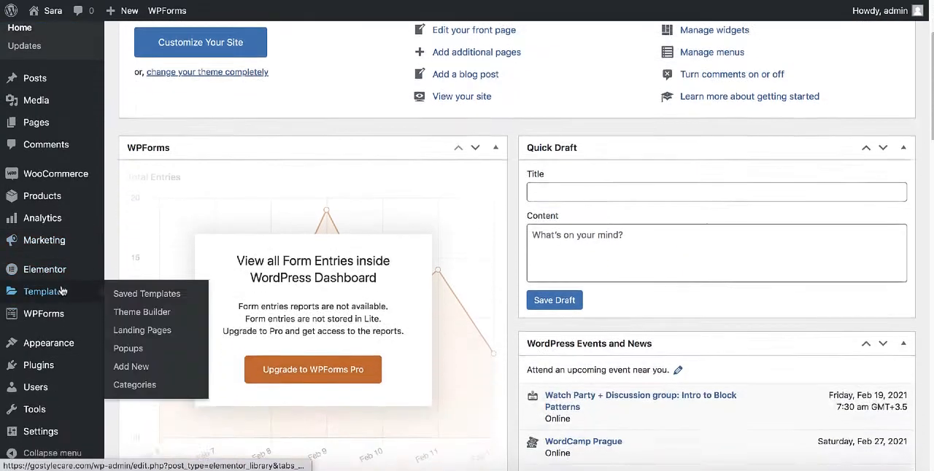
mouse_move(51, 342)
left_click(133, 351)
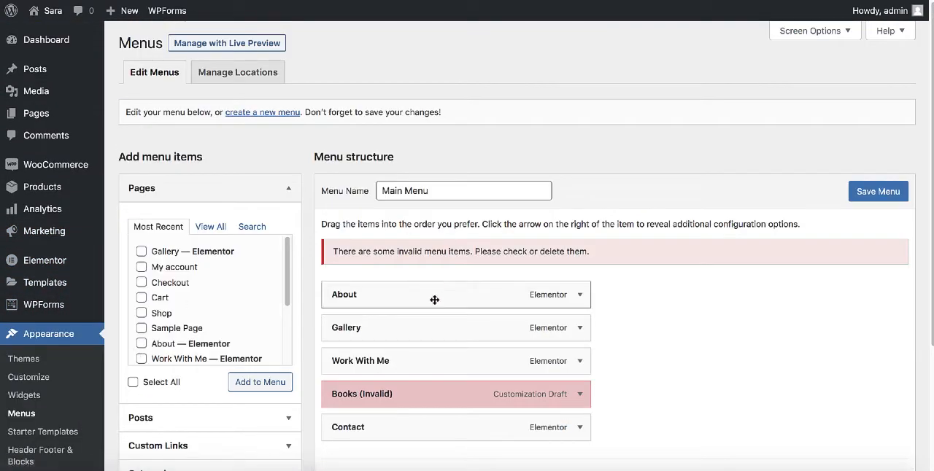
scroll(435, 286, "down", 3)
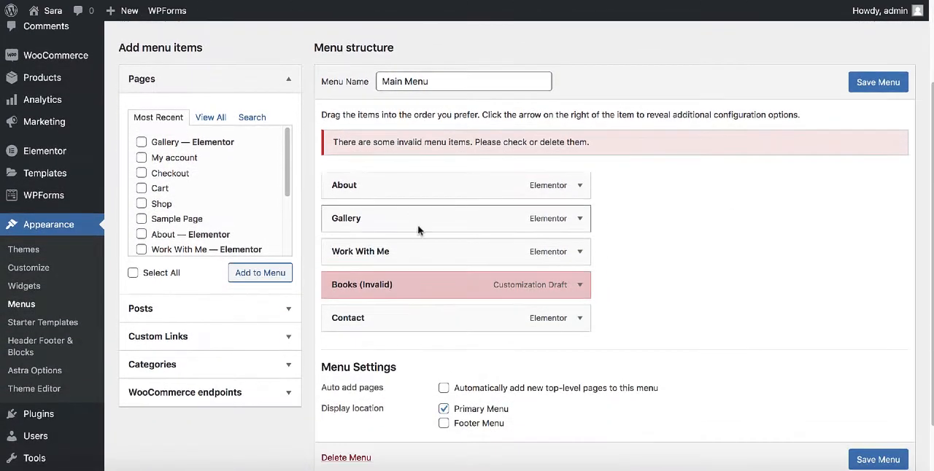
left_click(580, 287)
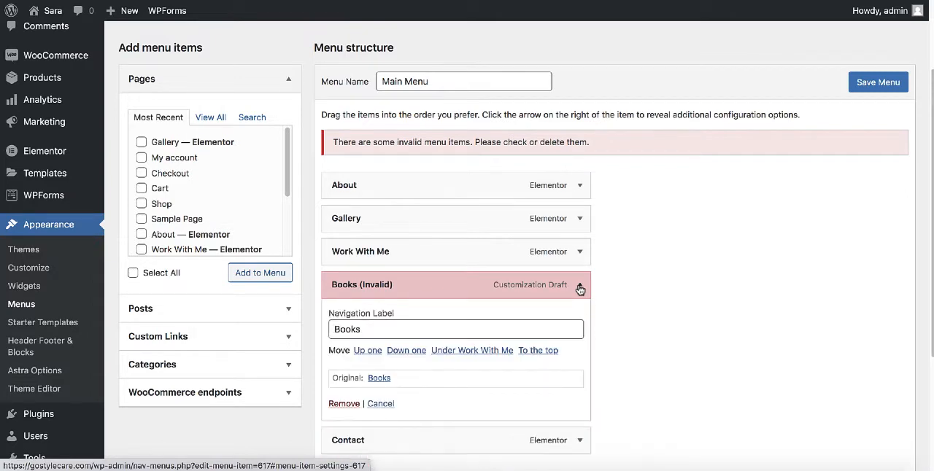
left_click(341, 405)
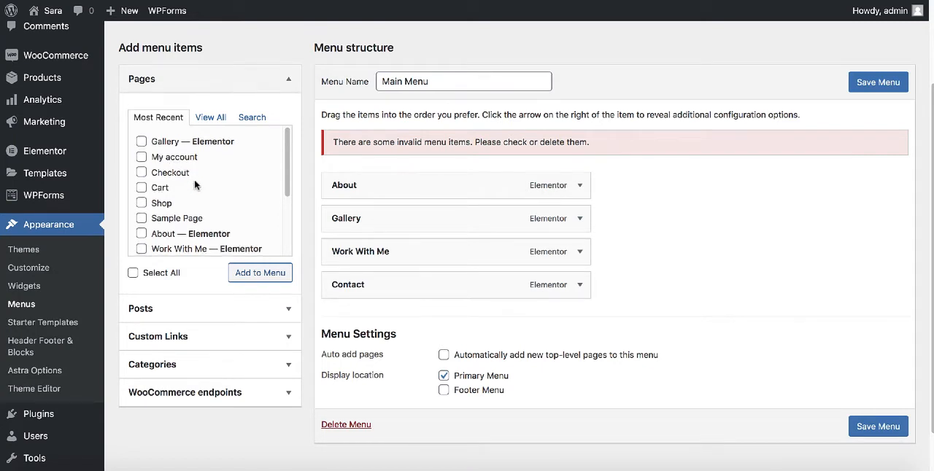
Find the Blog posts page among all available pages and add it to the Main Menu.
scroll(194, 179, "down", 3)
scroll(194, 178, "up", 1)
scroll(194, 179, "up", 2)
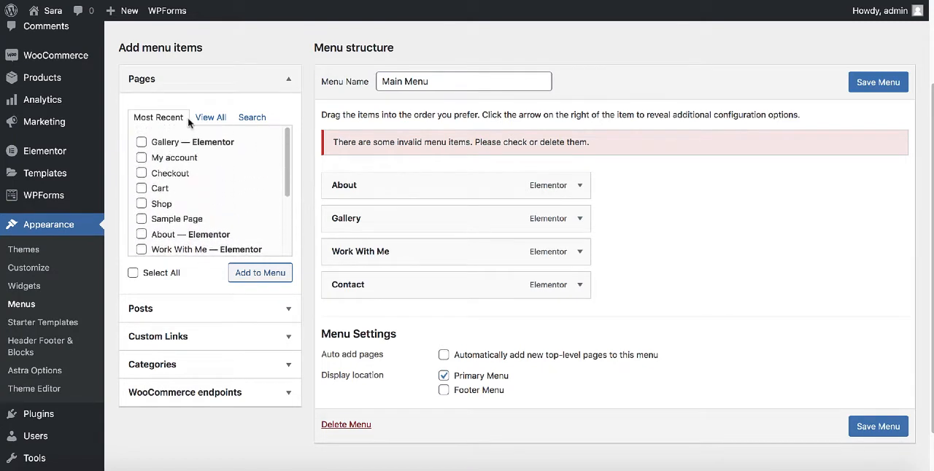
left_click(211, 118)
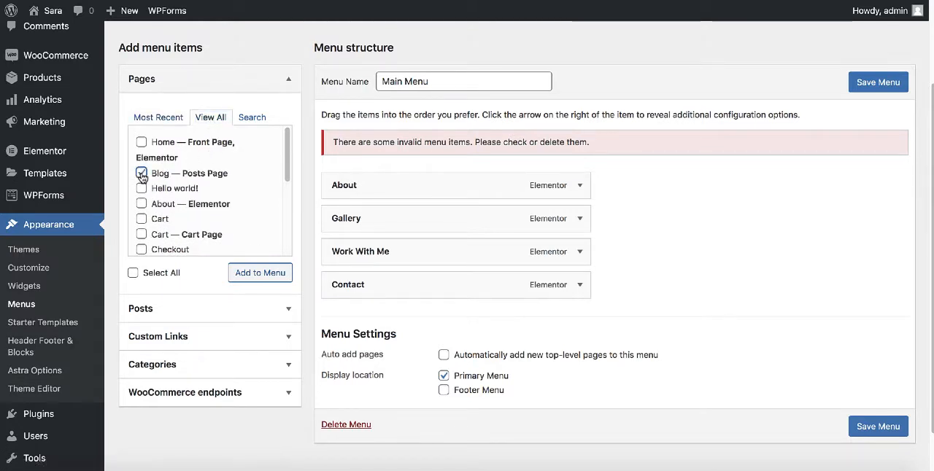
left_click(260, 274)
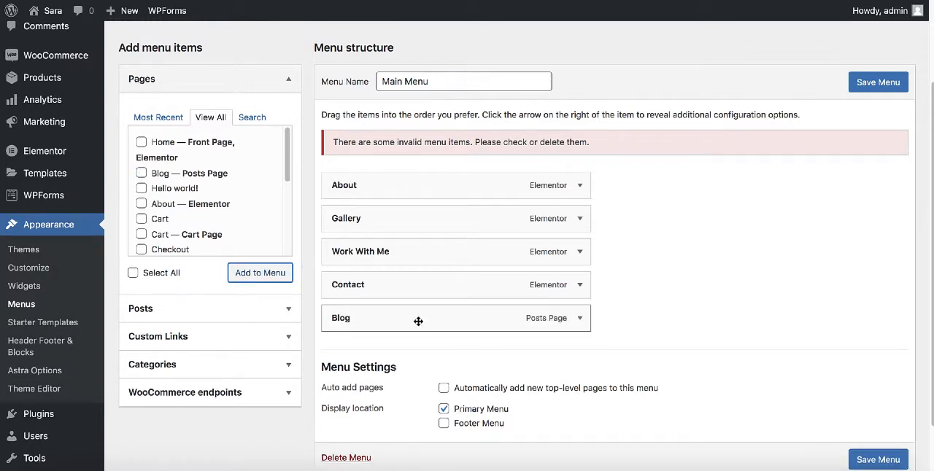
Place Blog as a top-level item between Gallery and Work With Me, and save the Main Menu.
left_click_drag(418, 321, 404, 241)
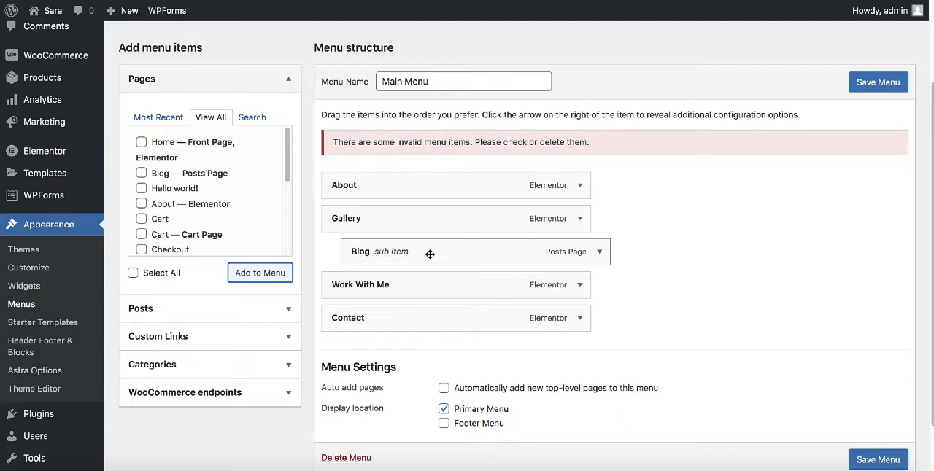
left_click_drag(429, 254, 413, 253)
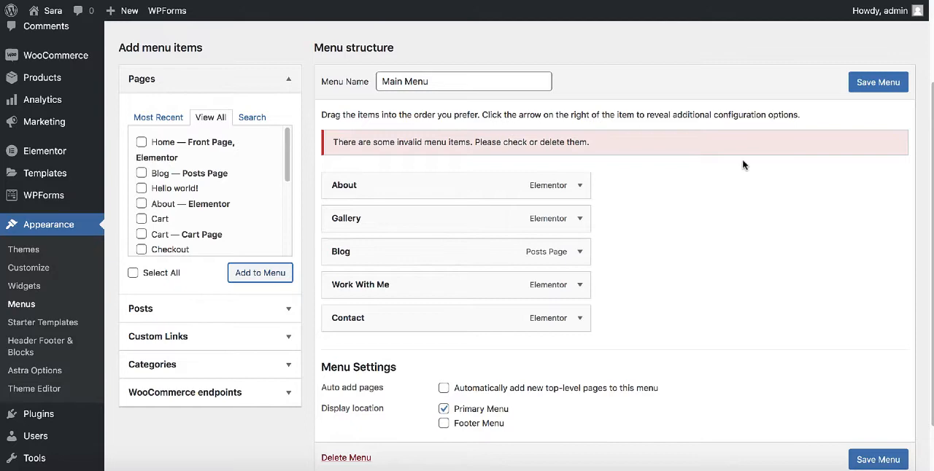
left_click(877, 85)
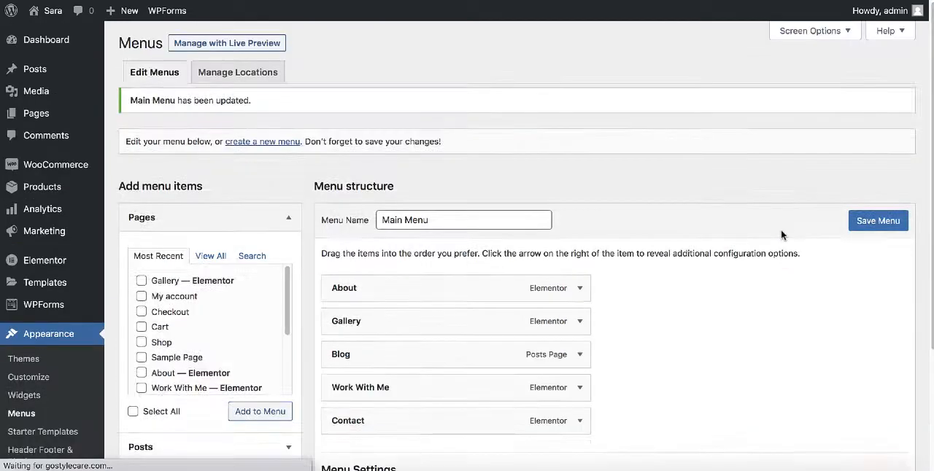
Visit the live site, open the Blog page from the header navigation and examine its list of posts.
mouse_move(45, 13)
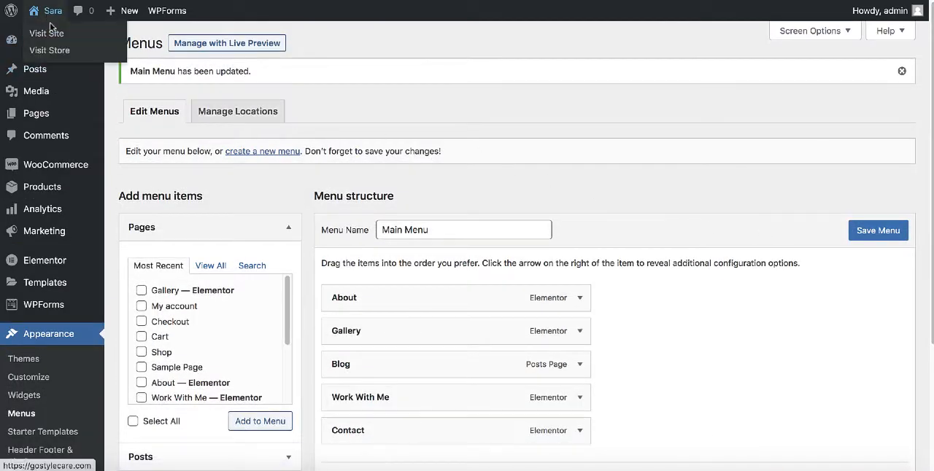
left_click(50, 34)
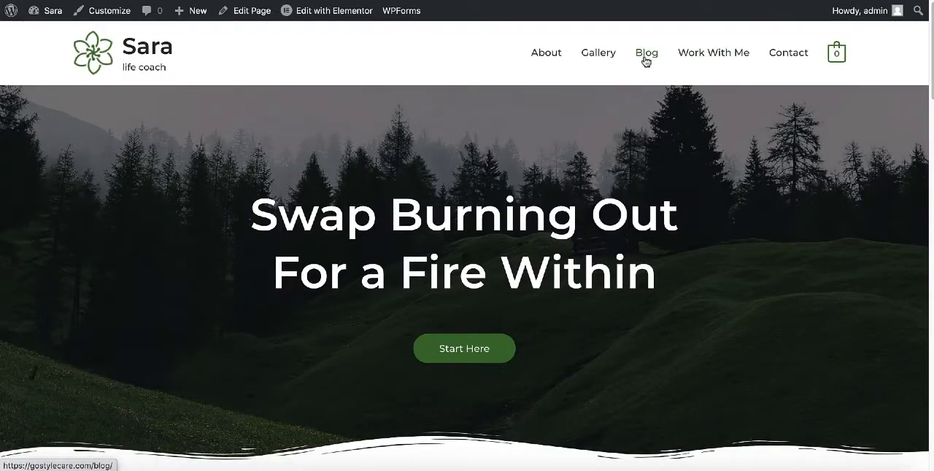
left_click(646, 56)
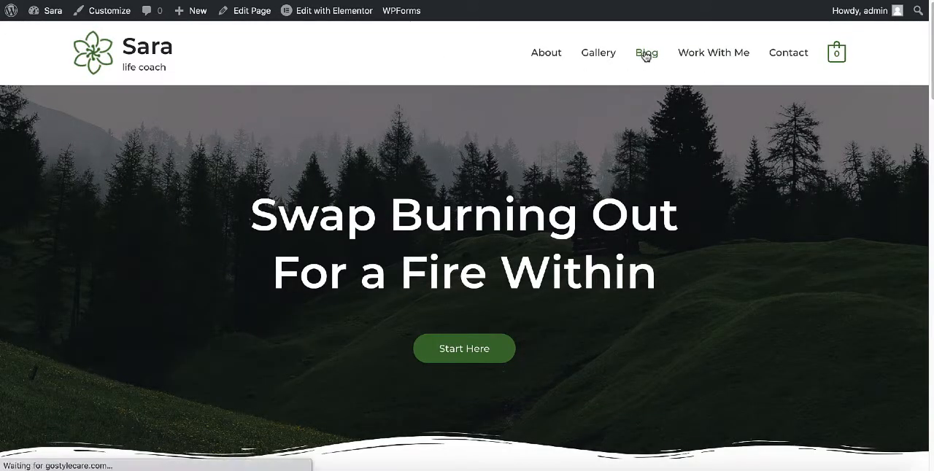
scroll(511, 124, "down", 2)
scroll(513, 137, "down", 6)
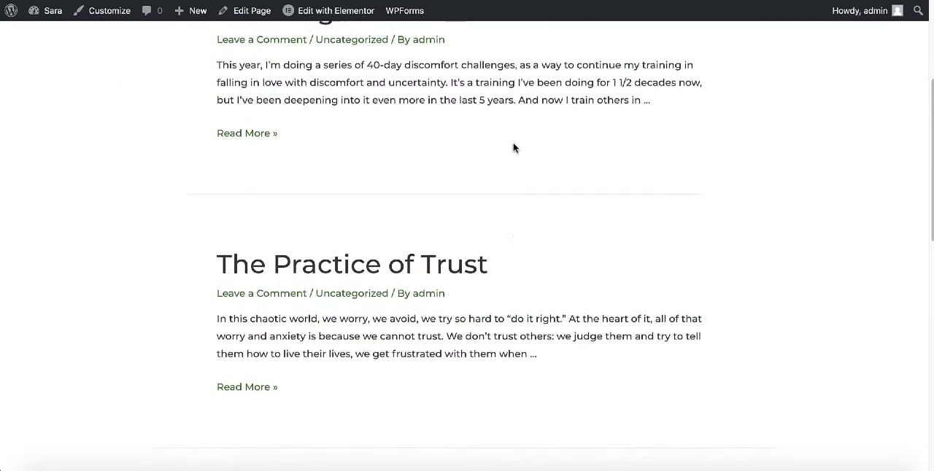
scroll(510, 139, "up", 7)
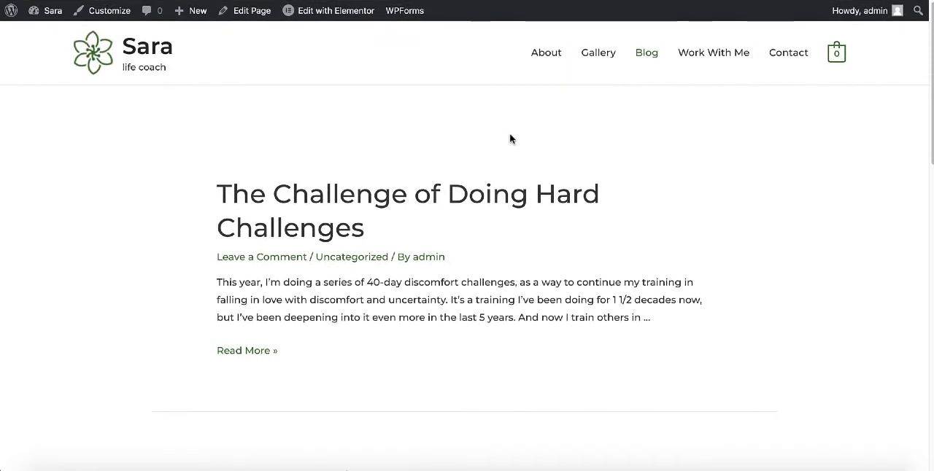
scroll(507, 136, "down", 4)
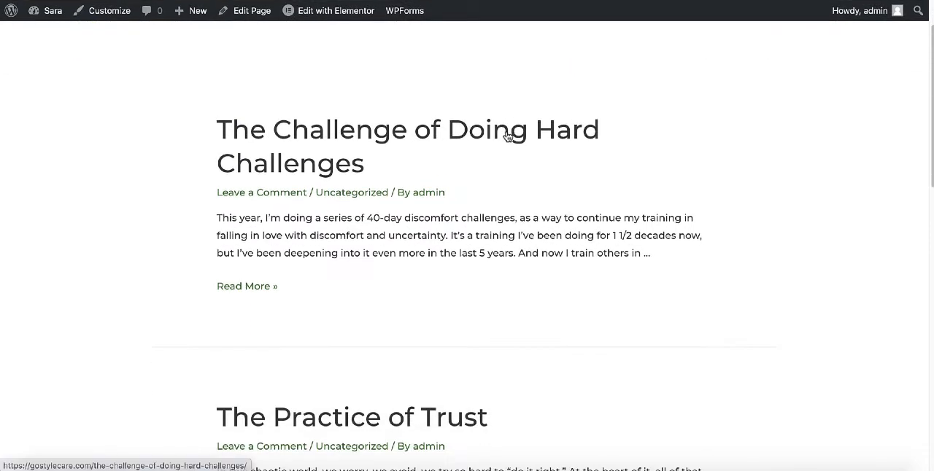
scroll(507, 136, "down", 3)
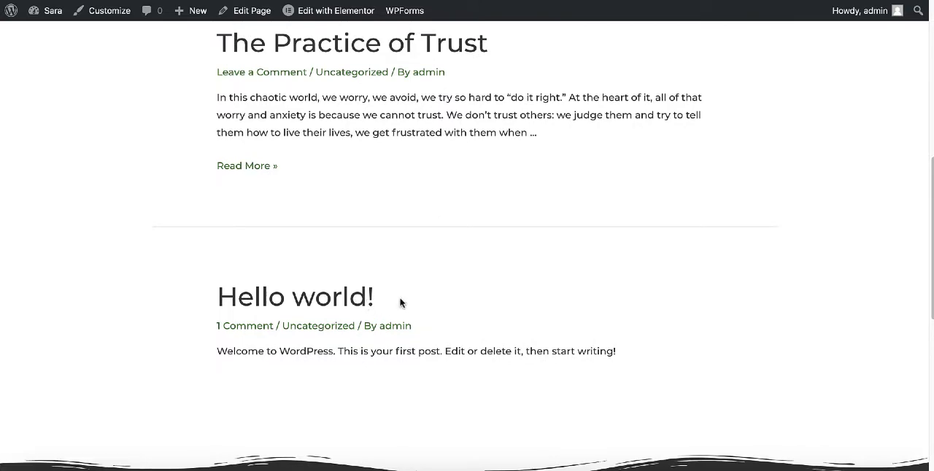
scroll(615, 227, "down", 2)
scroll(610, 226, "up", 8)
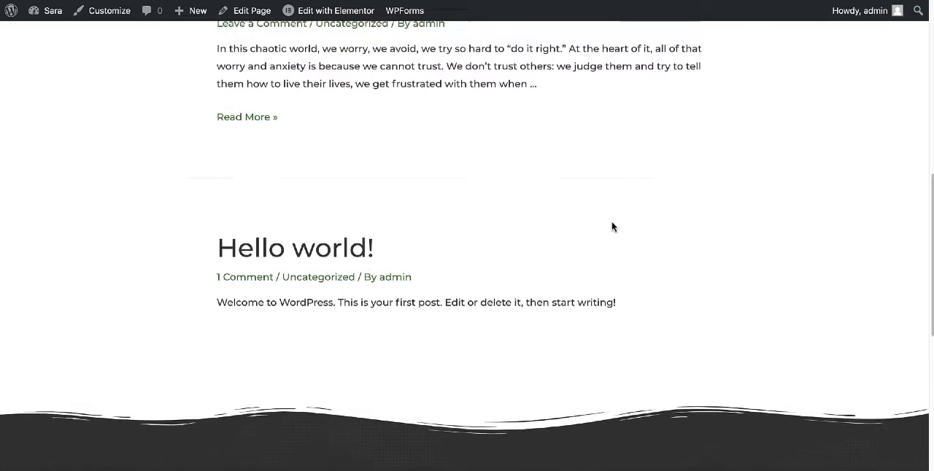
scroll(562, 162, "up", 1)
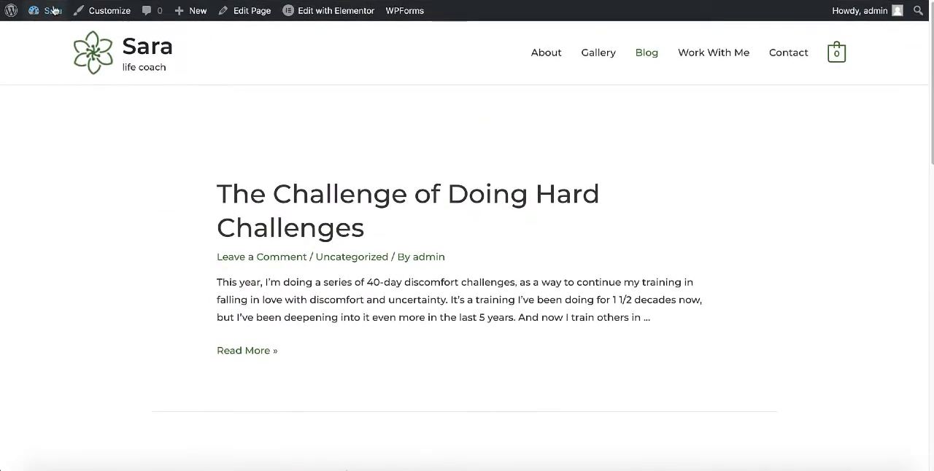
From the dashboard's list of posts, move the "Hello world!" post to the trash and delete it permanently.
mouse_move(52, 15)
left_click(51, 35)
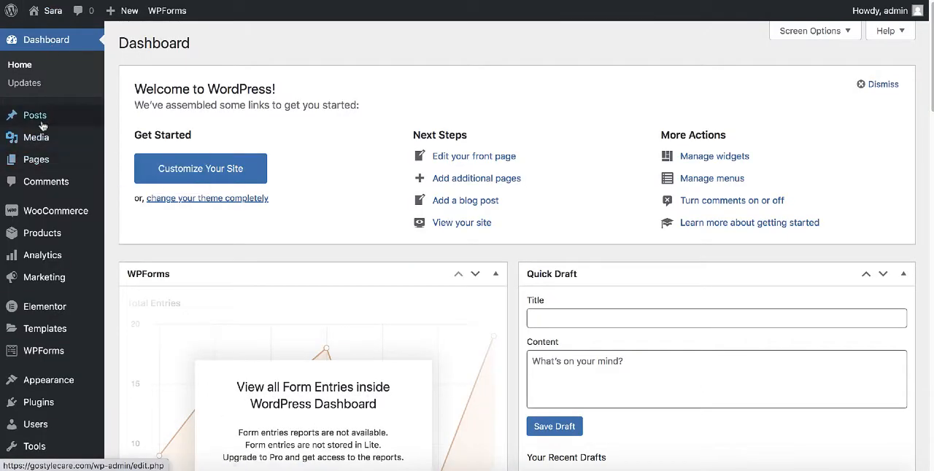
mouse_move(41, 121)
left_click(138, 121)
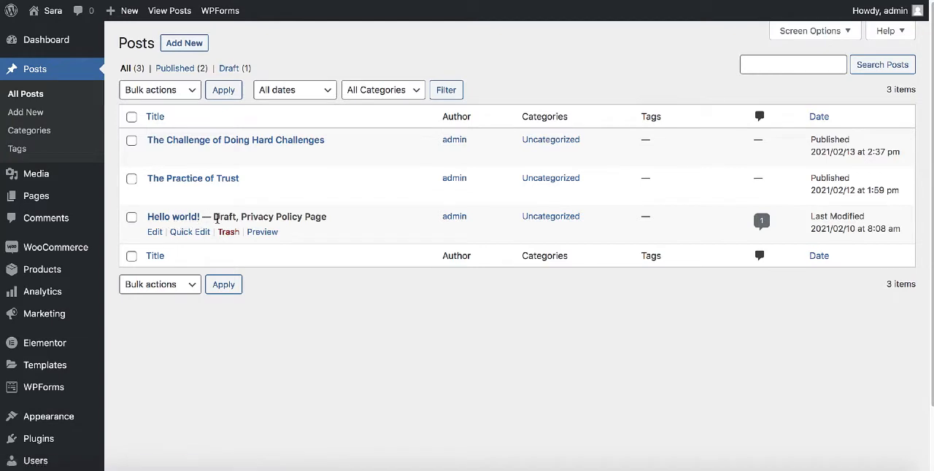
left_click(229, 233)
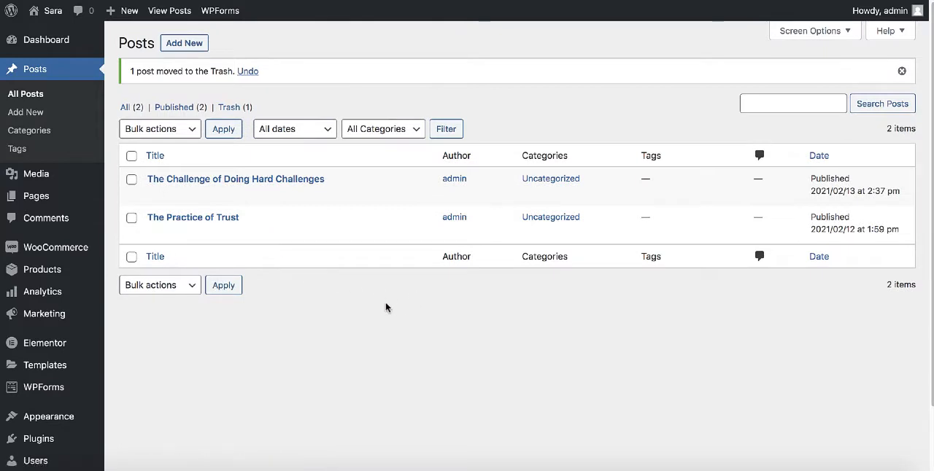
left_click(229, 108)
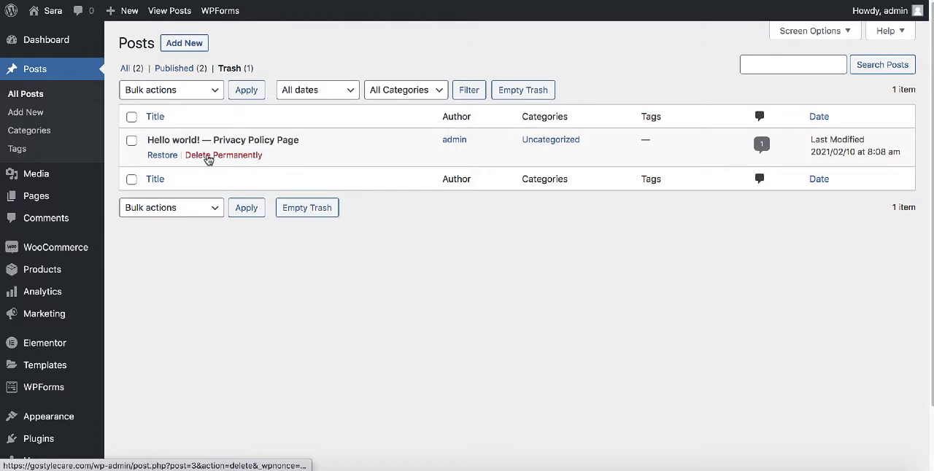
left_click(226, 157)
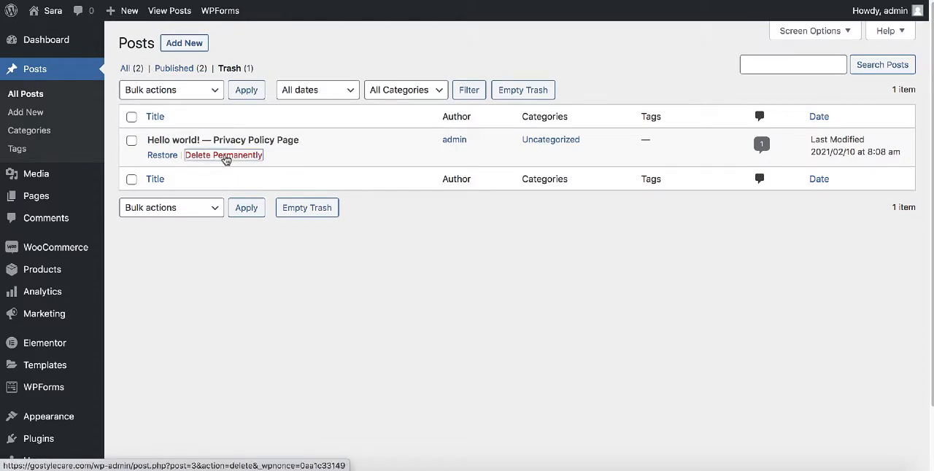
Return to the live site's Blog page and check the posts listed down to the footer.
mouse_move(50, 20)
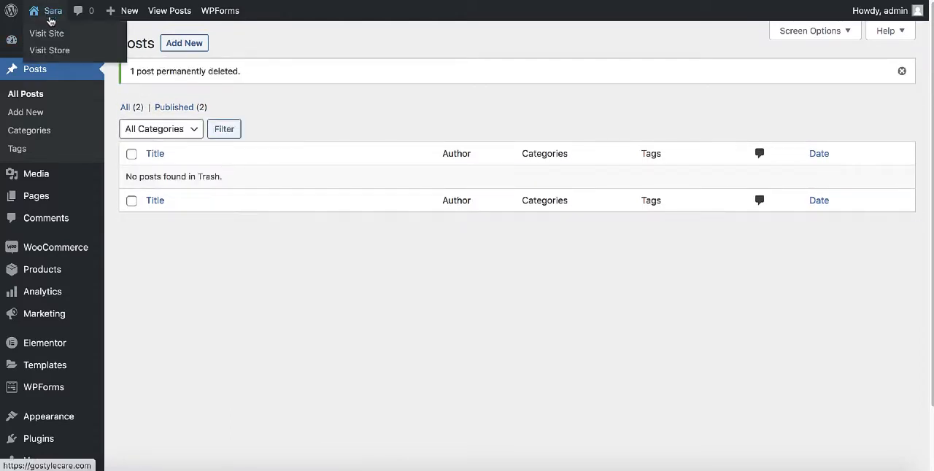
left_click(49, 34)
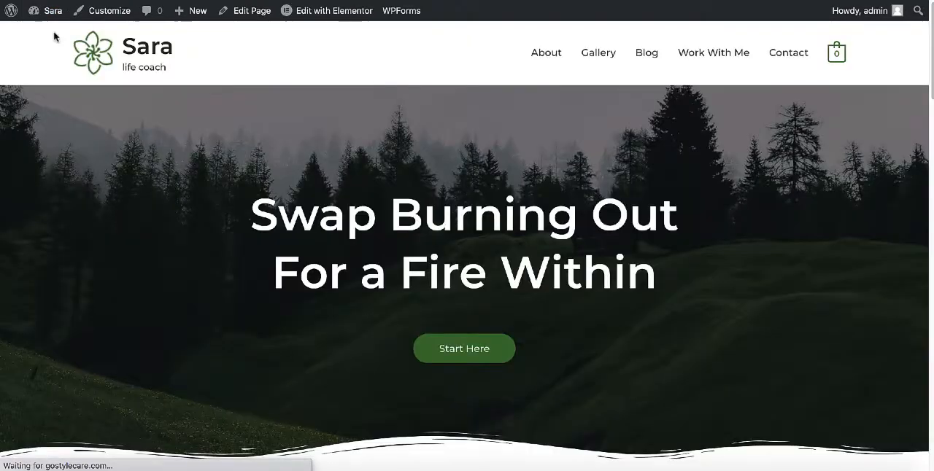
left_click(646, 56)
scroll(511, 142, "down", 5)
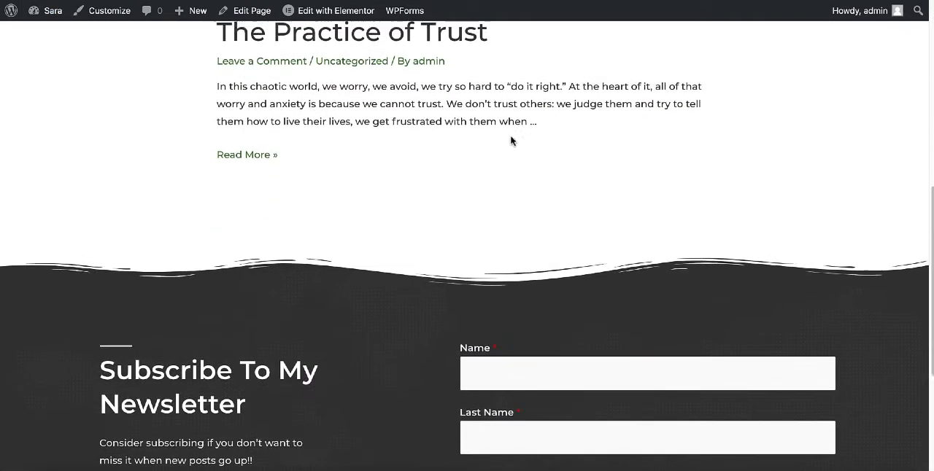
scroll(511, 140, "up", 5)
scroll(511, 137, "up", 2)
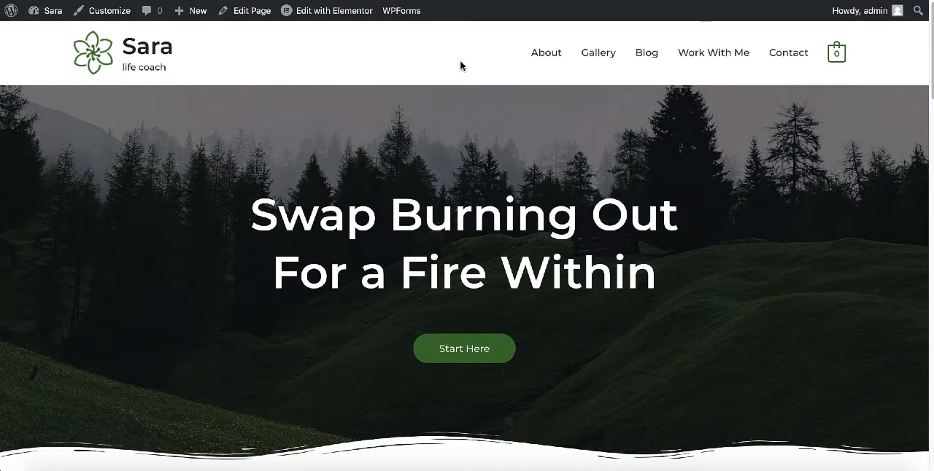
Open the homepage in the Elementor editor and open the "Swap Burning Out For a Fire Within" heading's title for editing.
scroll(460, 66, "down", 5)
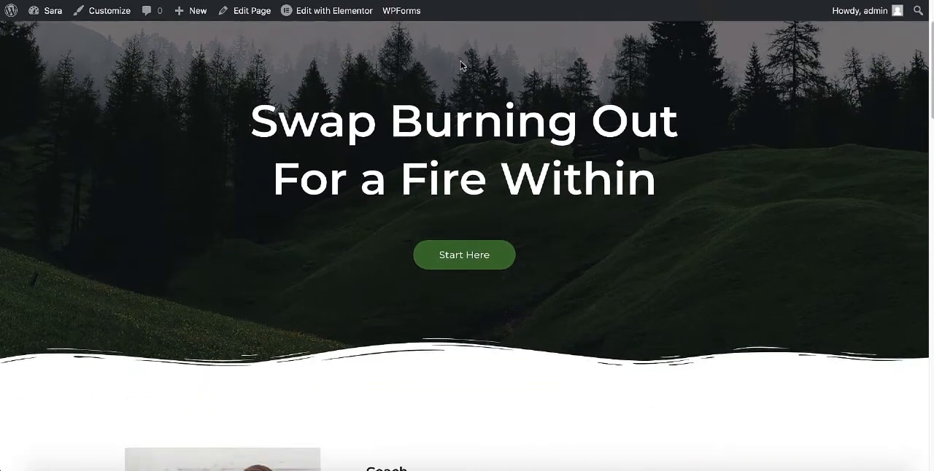
scroll(460, 66, "up", 2)
scroll(460, 66, "up", 3)
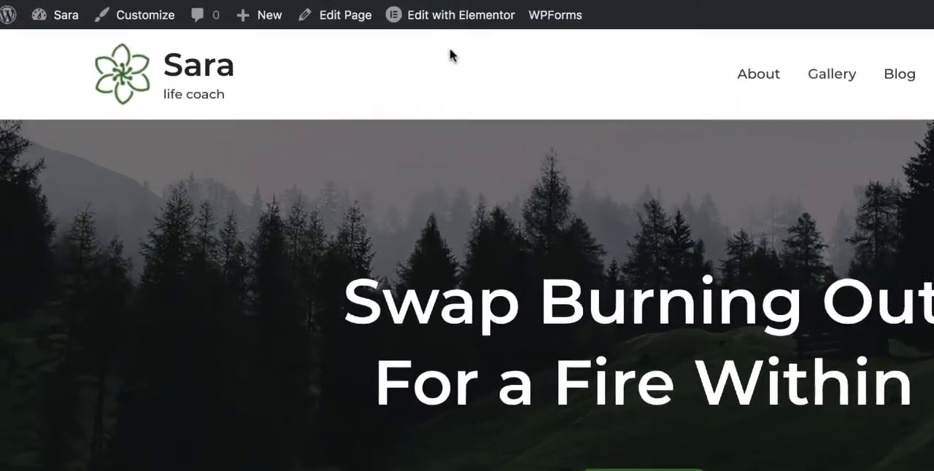
mouse_move(323, 15)
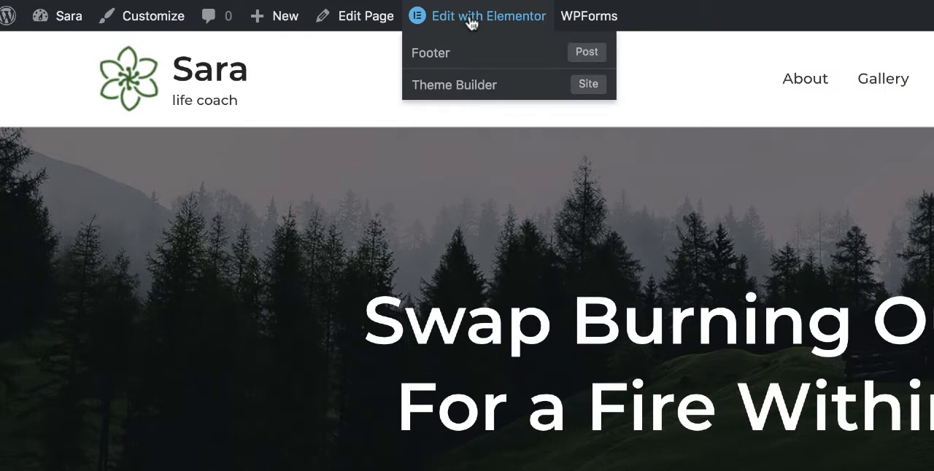
left_click(471, 23)
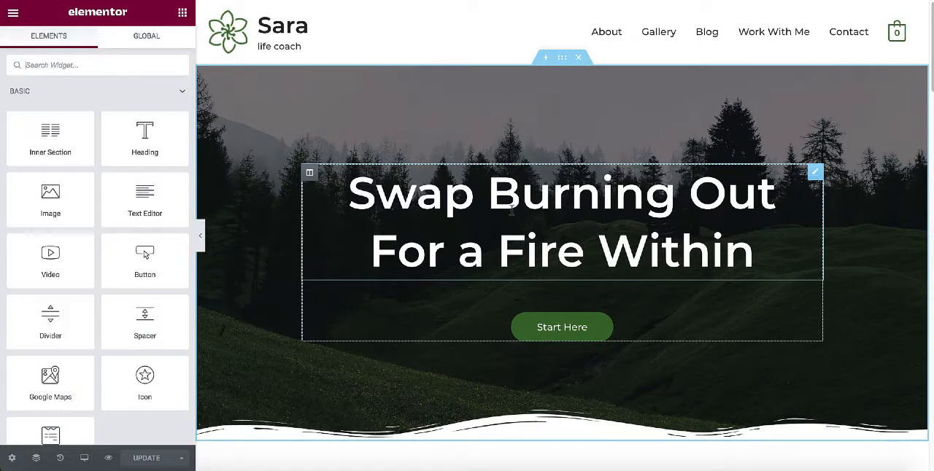
left_click(515, 223)
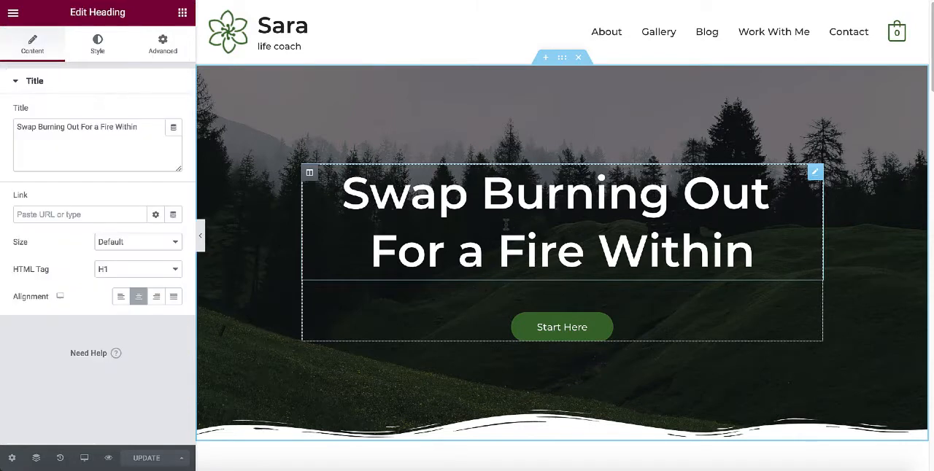
left_click(140, 136)
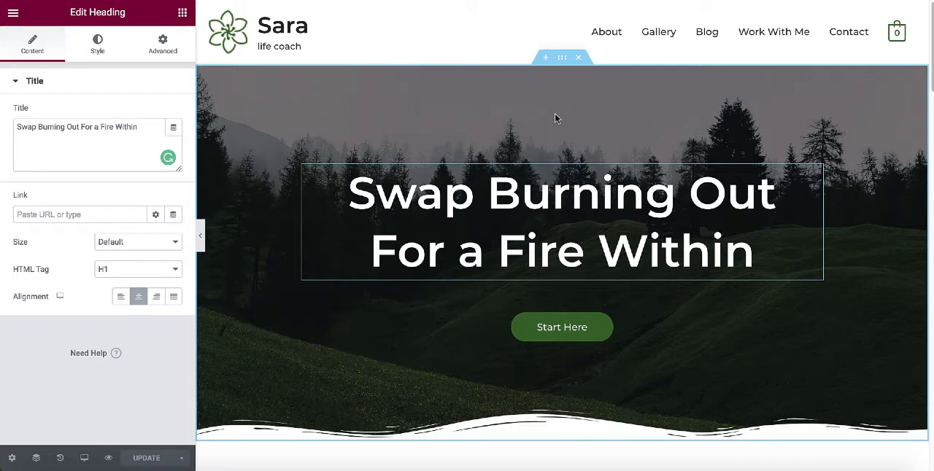
Open the media chooser for the hero section's background image, dismissing the right-click tip.
left_click(561, 62)
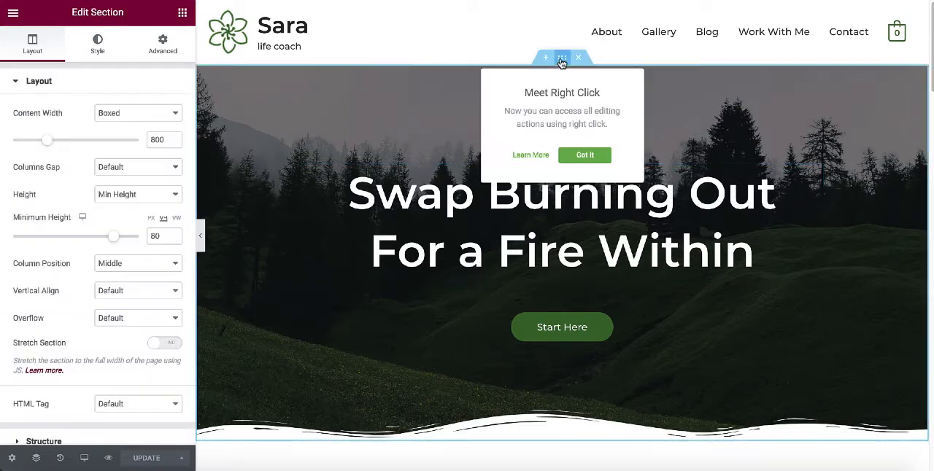
left_click(588, 155)
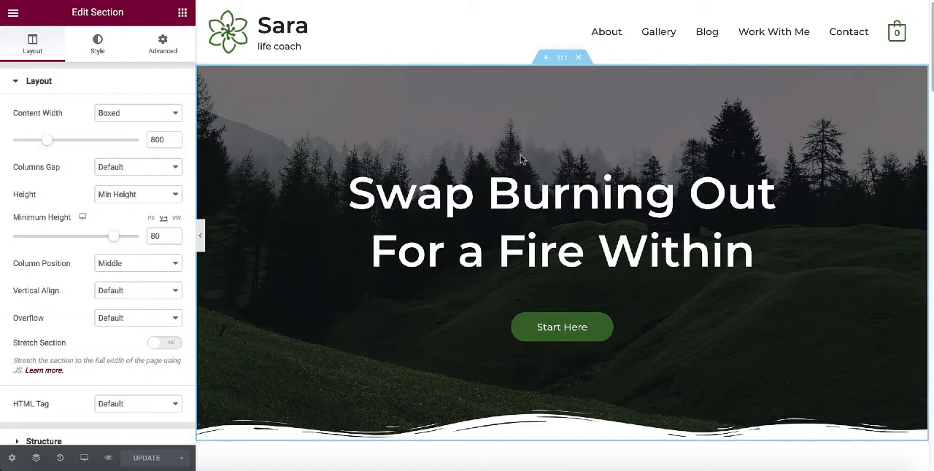
left_click(97, 44)
scroll(92, 243, "down", 1)
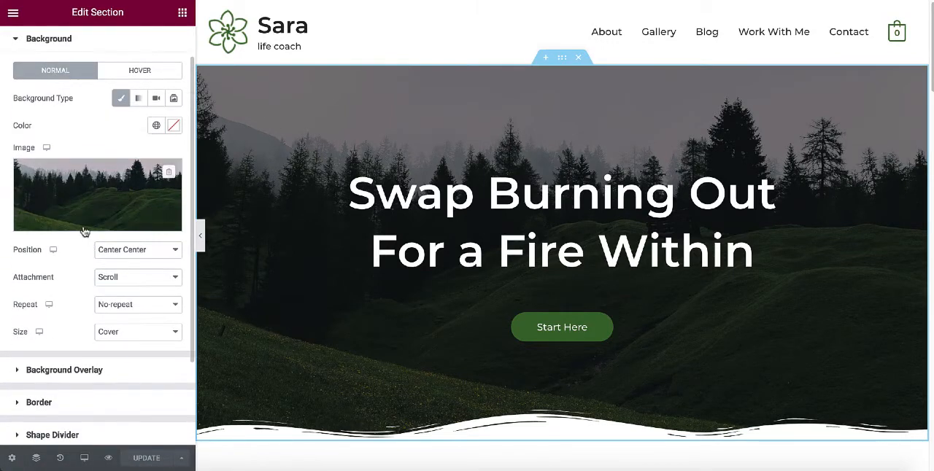
left_click(93, 224)
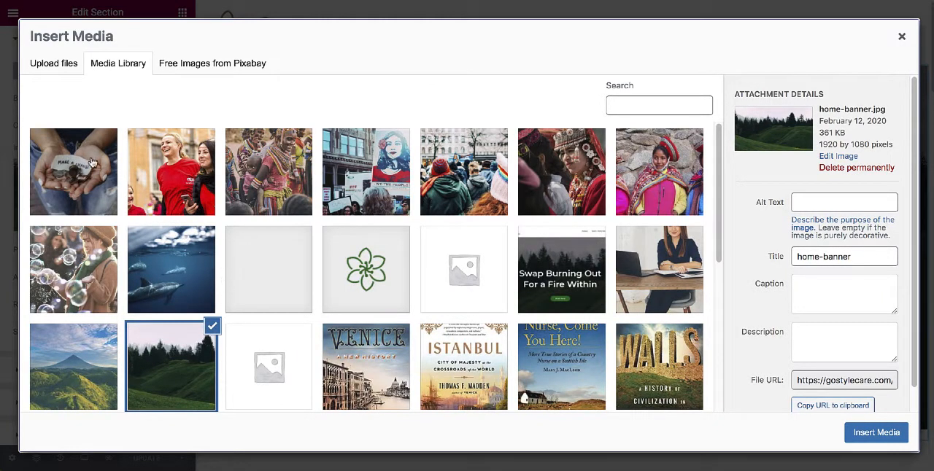
Search the free Pixabay images for "nature" as a replacement hero background.
left_click(53, 66)
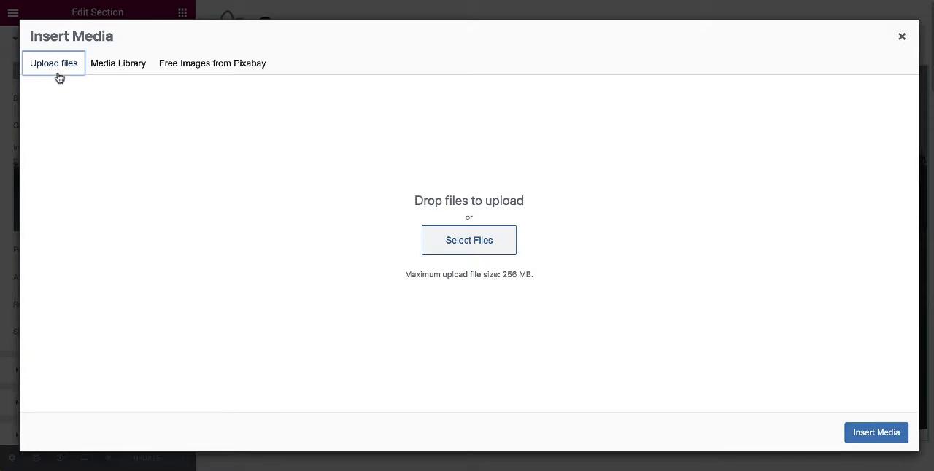
left_click(226, 72)
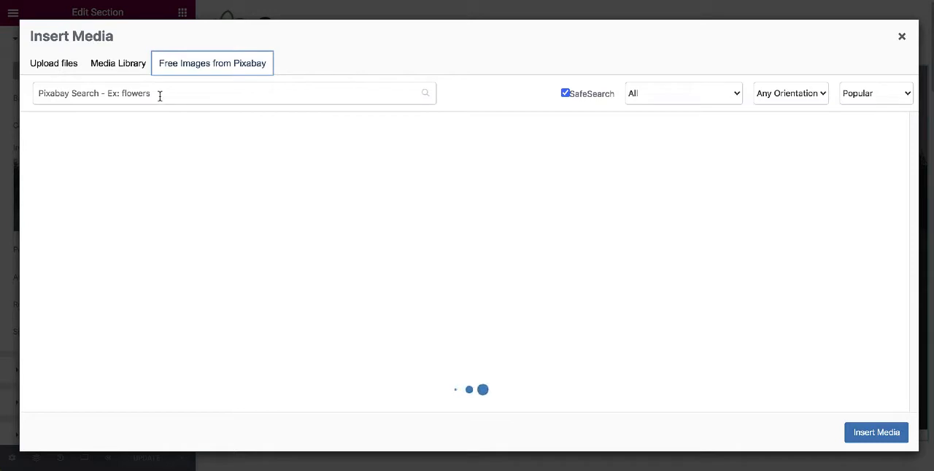
left_click(161, 95)
type("nature")
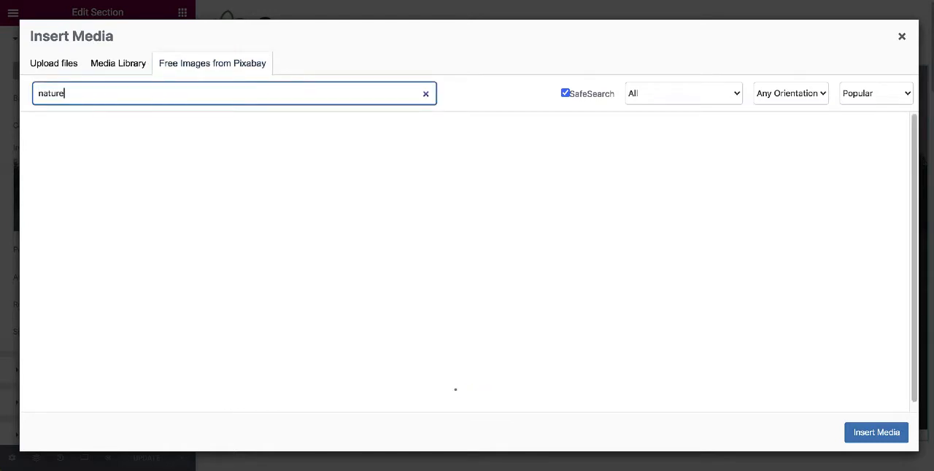
Save and insert the "Alberta, Canada, Lake" mountain image as the hero background, then check how it looks on the page.
scroll(497, 177, "down", 2)
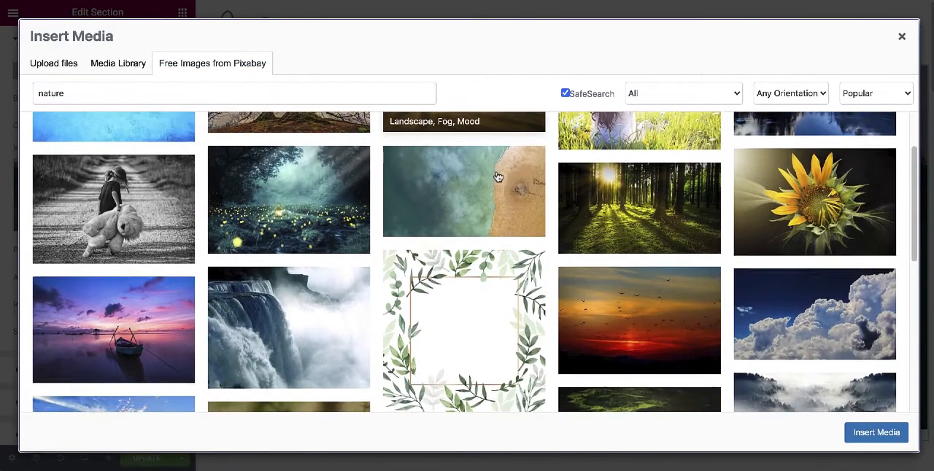
scroll(497, 177, "down", 3)
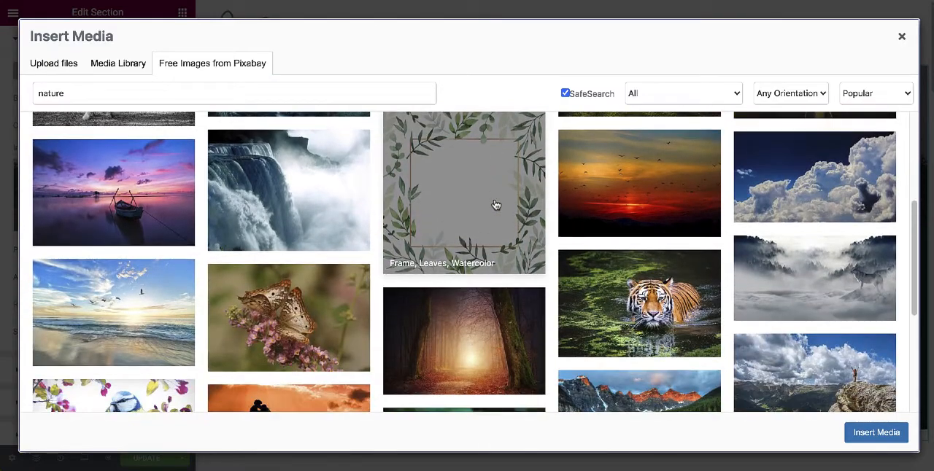
scroll(496, 205, "down", 3)
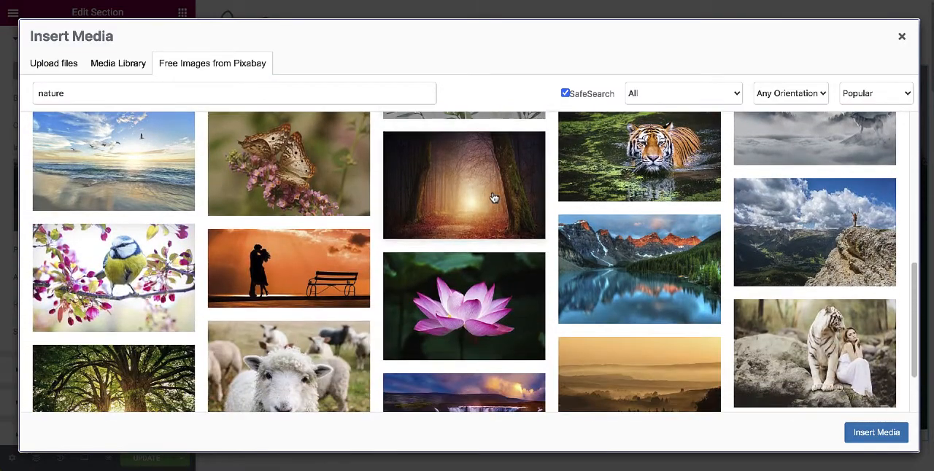
scroll(494, 198, "down", 1)
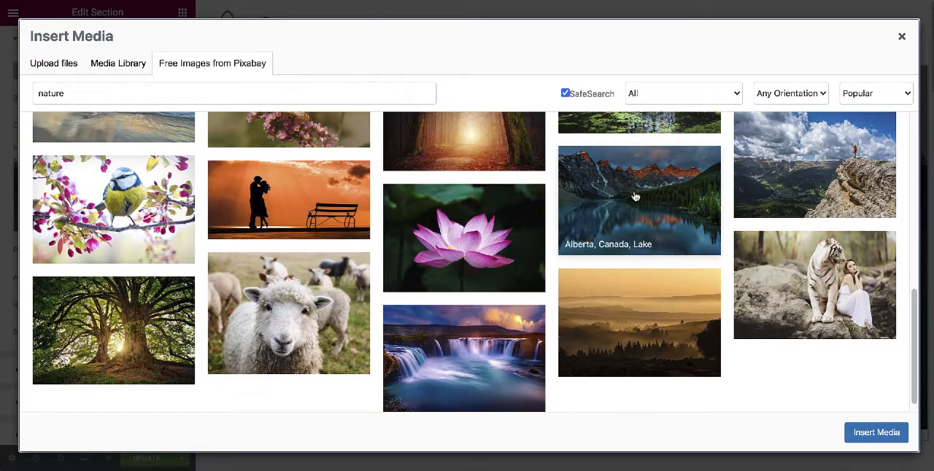
left_click(634, 197)
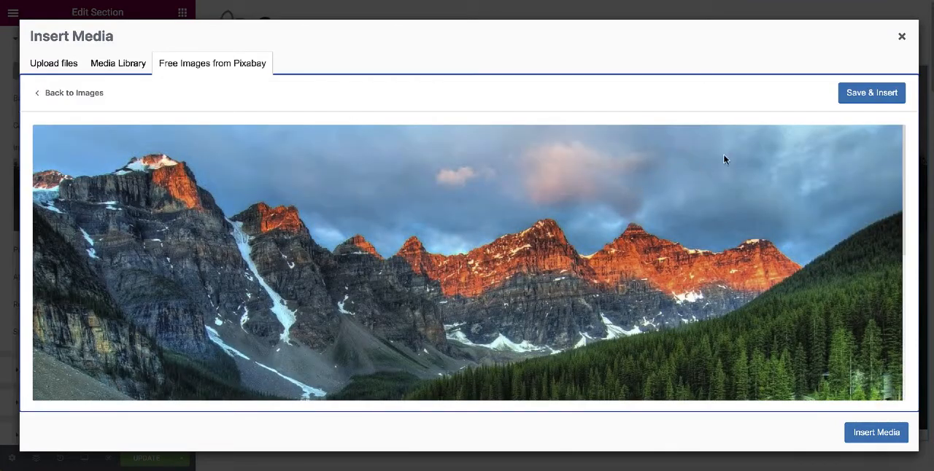
left_click(869, 94)
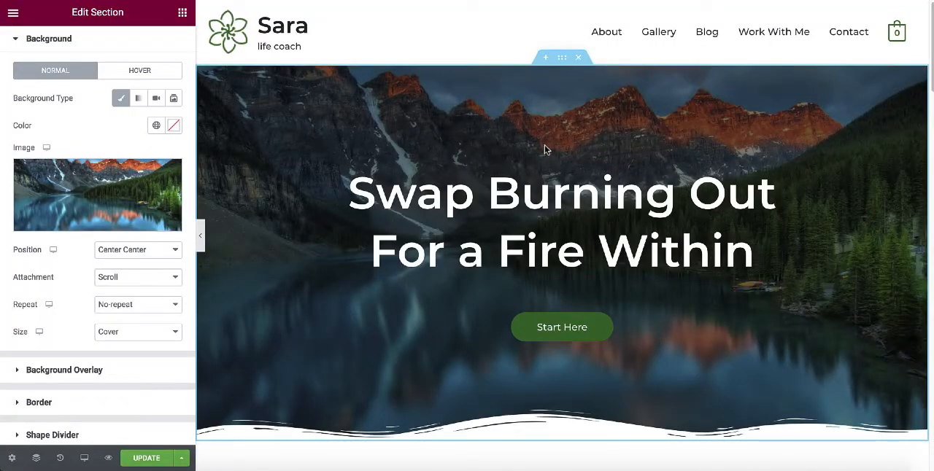
scroll(545, 150, "down", 2)
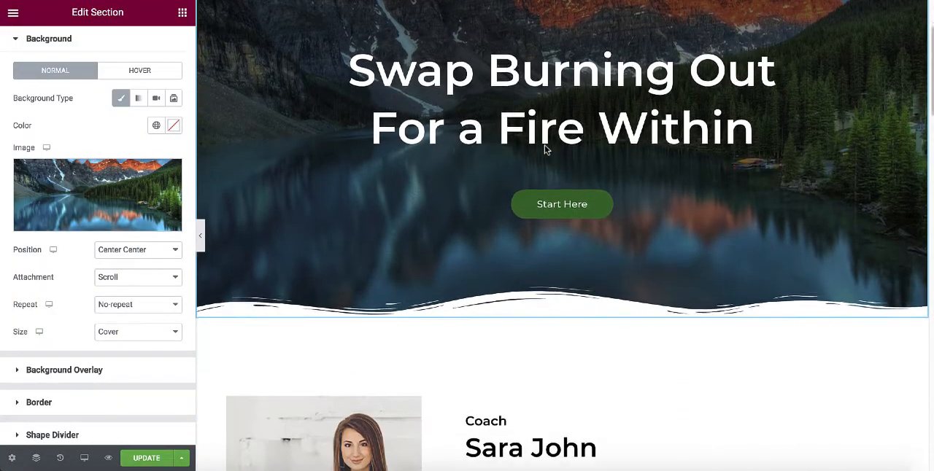
scroll(544, 149, "up", 2)
scroll(544, 150, "up", 1)
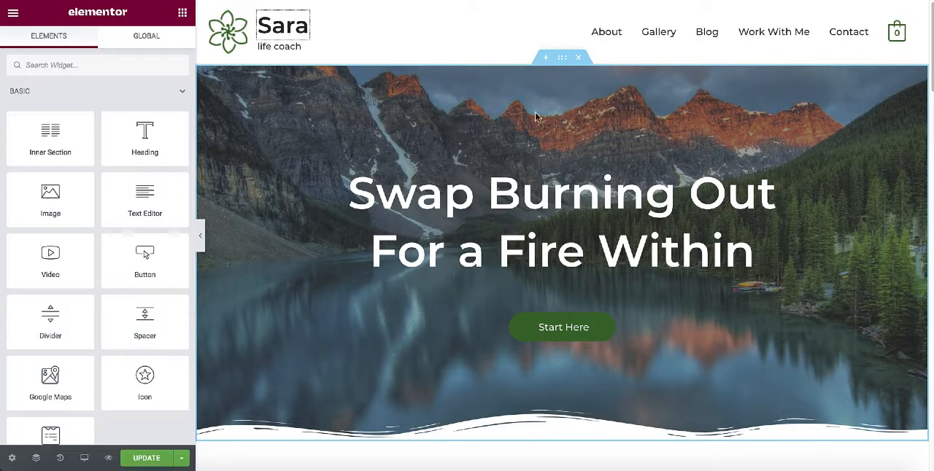
Darken the hero section's background overlay by choosing a near-black overlay color.
left_click(562, 64)
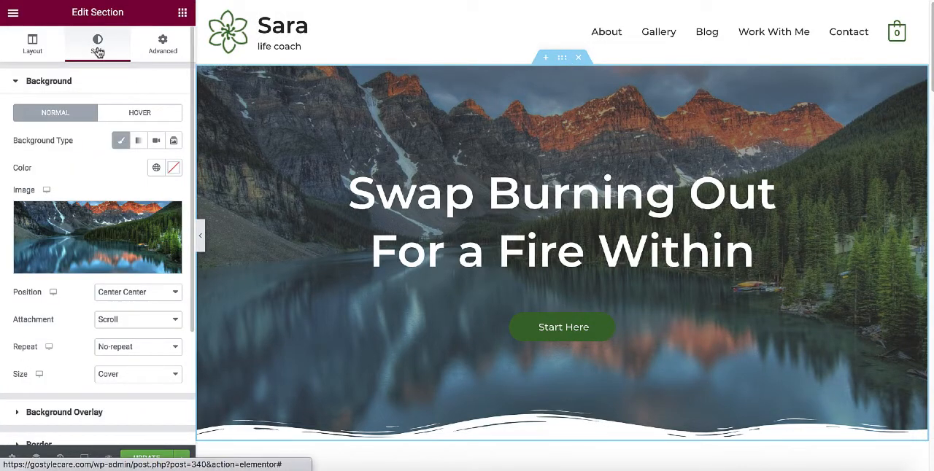
scroll(95, 255, "down", 3)
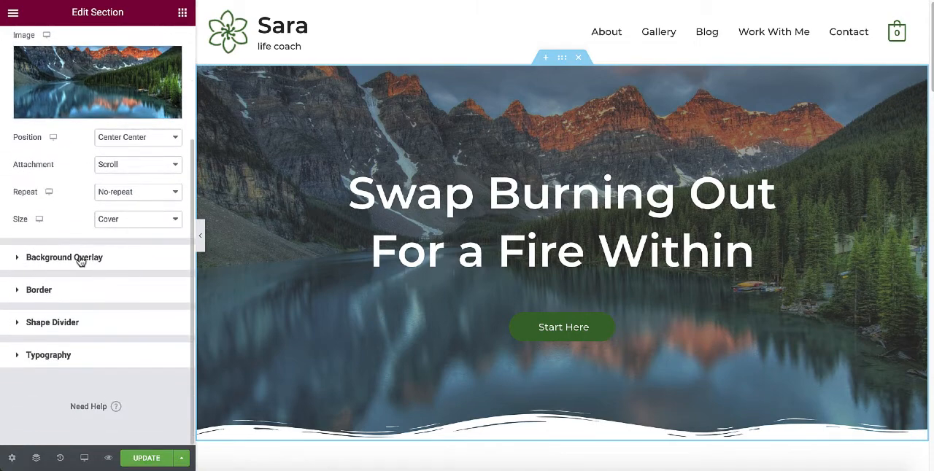
left_click(81, 260)
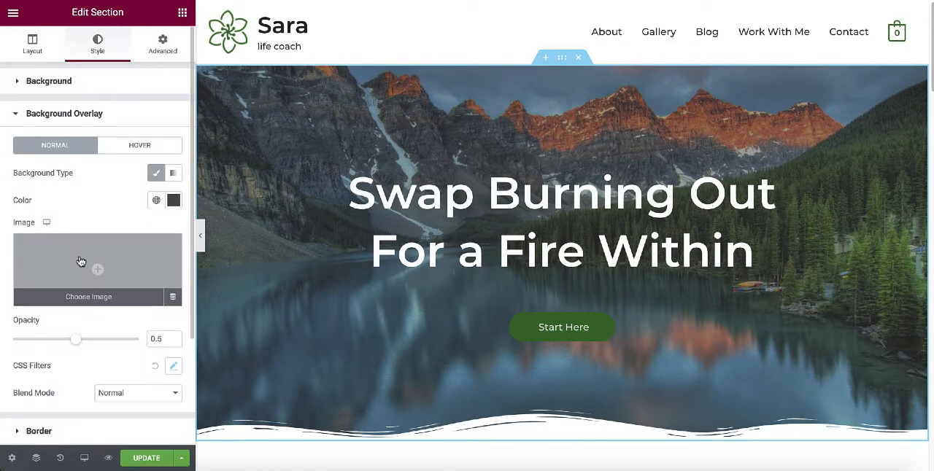
left_click(173, 202)
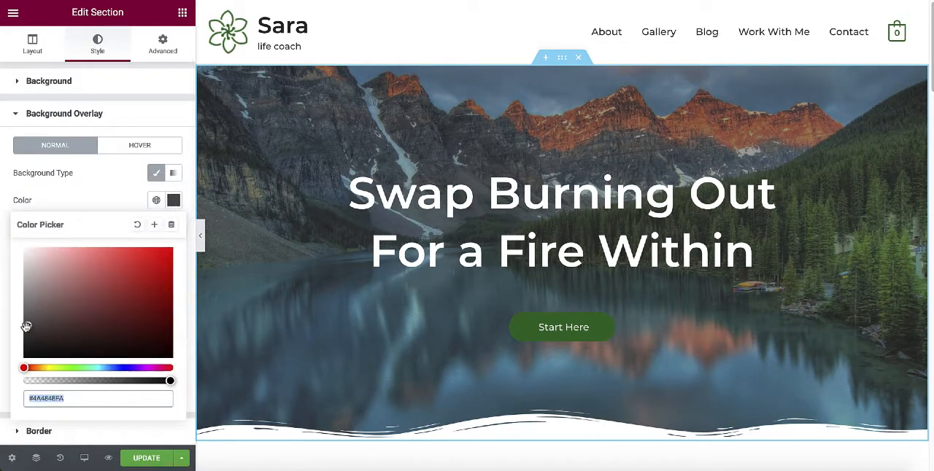
left_click_drag(27, 326, 48, 365)
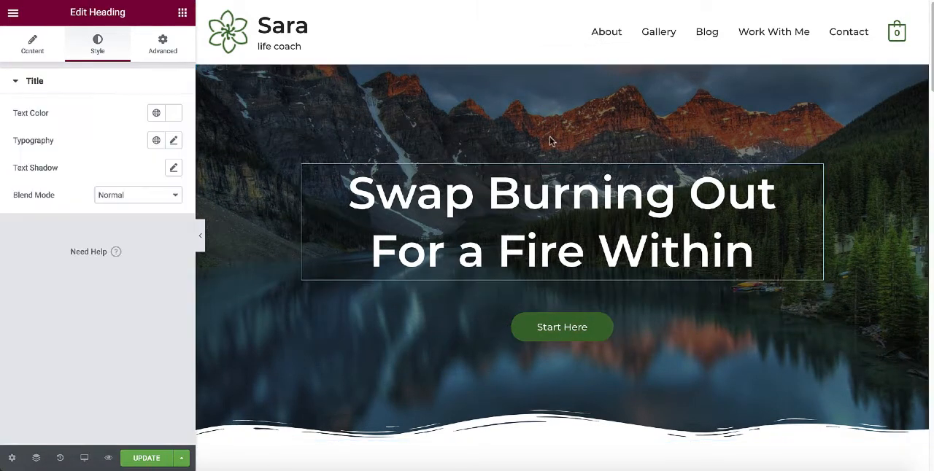
Try to replace the hero heading's title with "If you can DREAM it, you can DO it.".
left_click(764, 253)
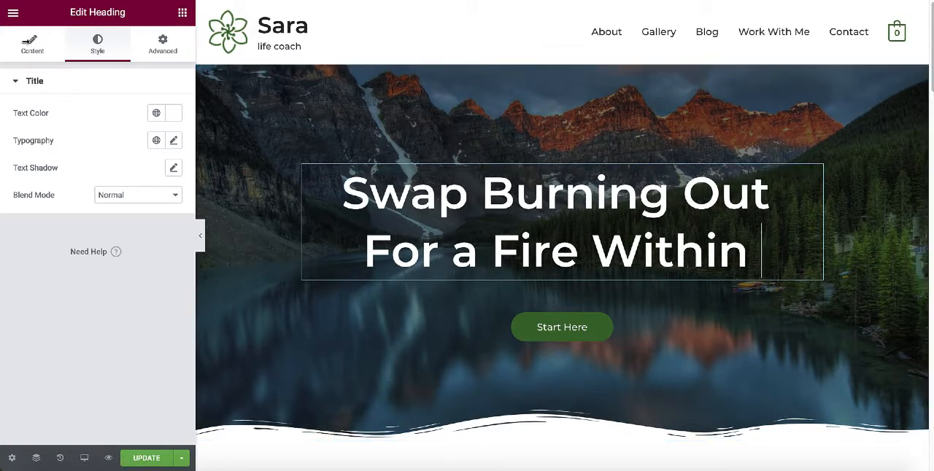
left_click(32, 48)
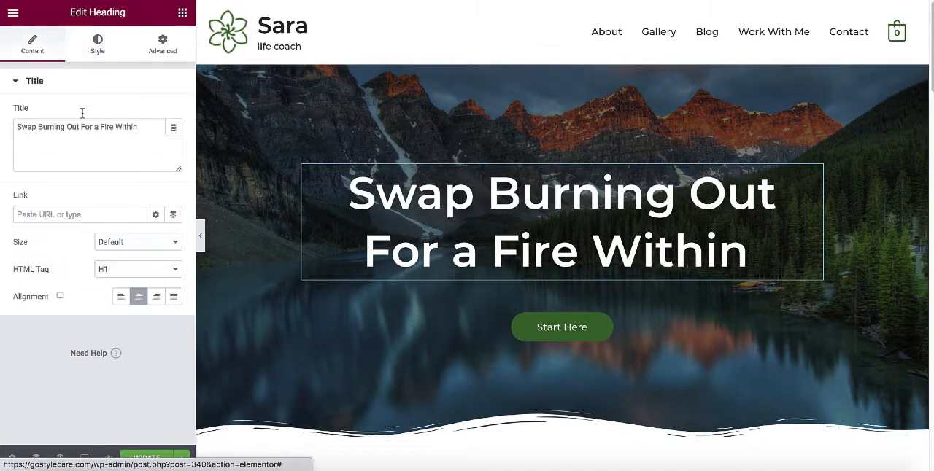
left_click(152, 132)
type("Types")
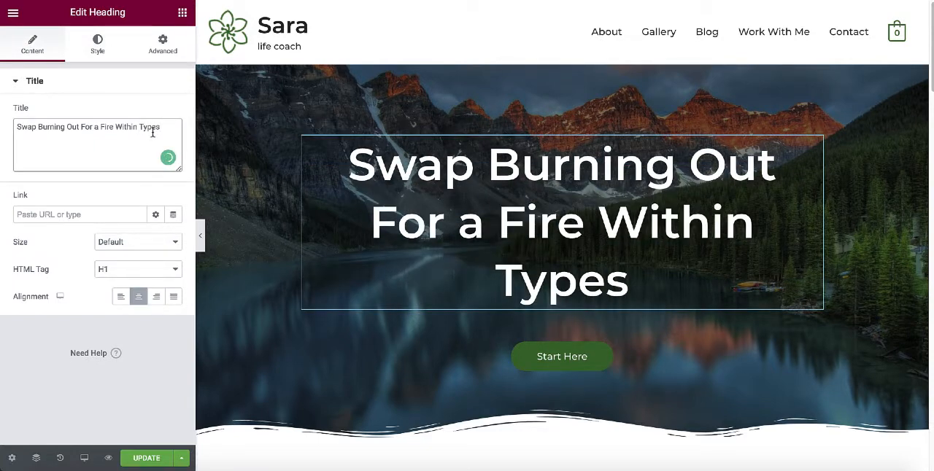
key("BackSpace")
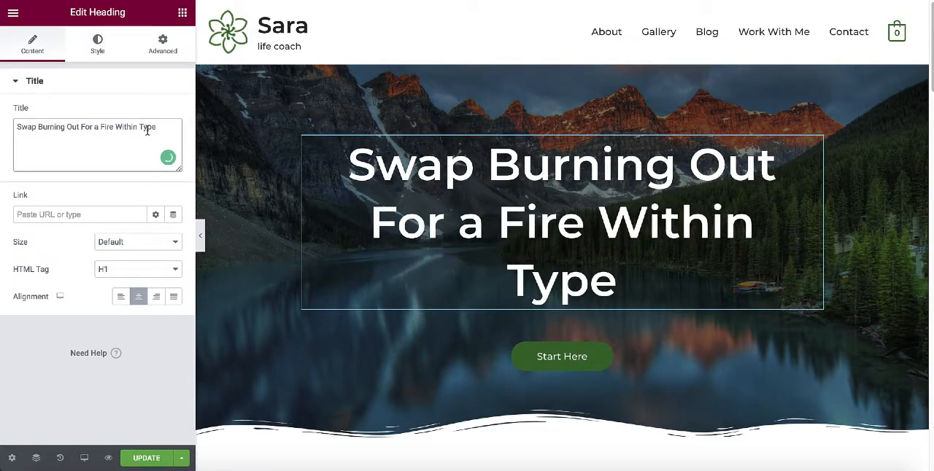
key("ctrl+a")
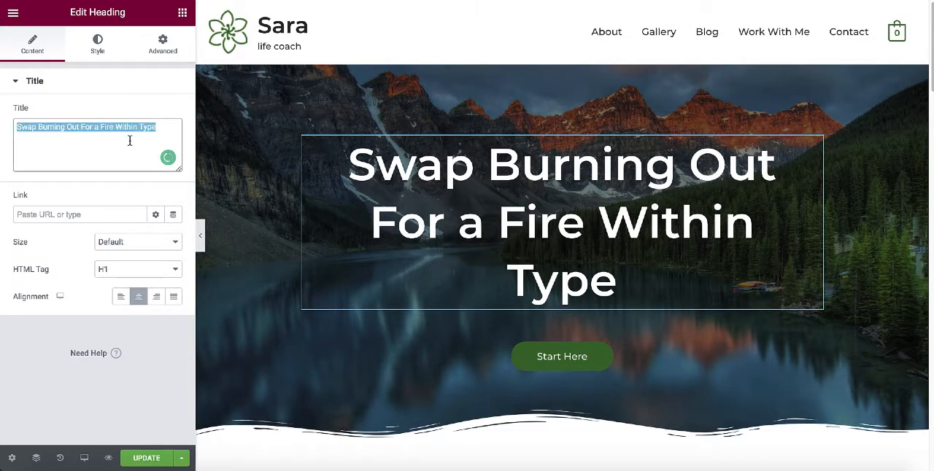
key("BackSpace")
type("If you can DREAM it, you can DO it.")
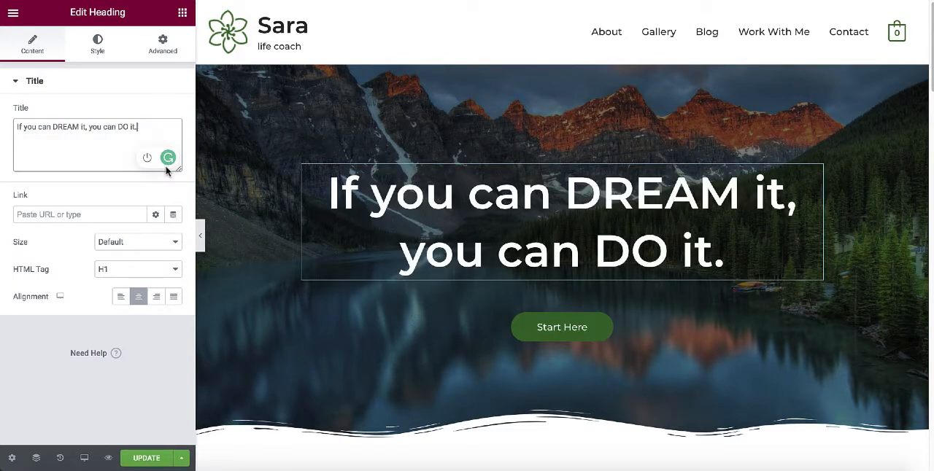
Change the hero button's text to "Gallery".
left_click(597, 332)
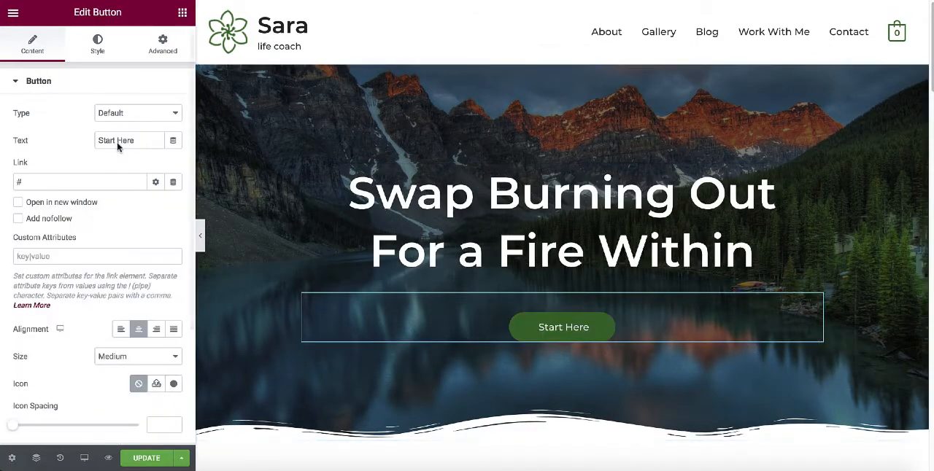
left_click(138, 143)
left_click_drag(145, 143, 48, 151)
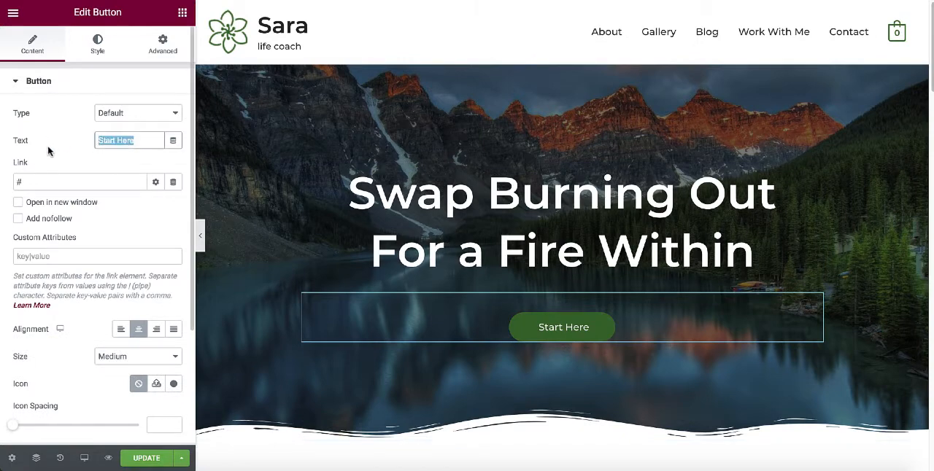
type("Gallery")
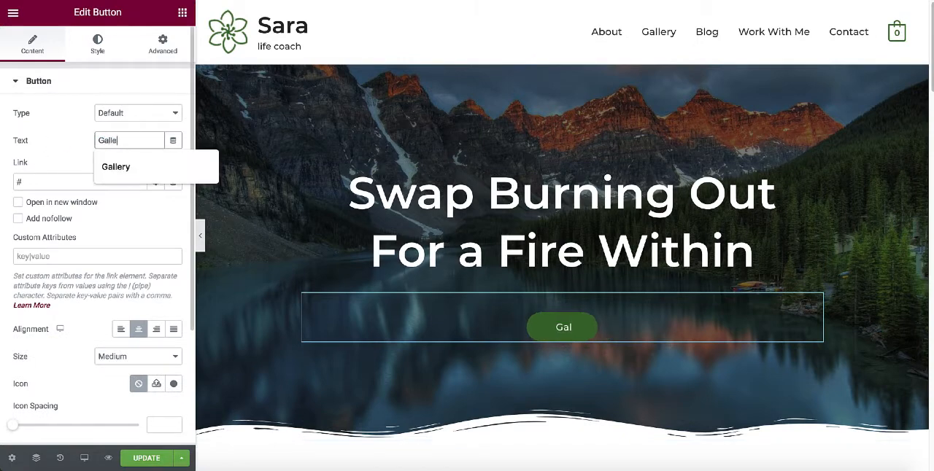
left_click(123, 167)
Link the hero button to the site's Gallery page and update the homepage.
left_click_drag(97, 186, 34, 190)
key("BackSpace")
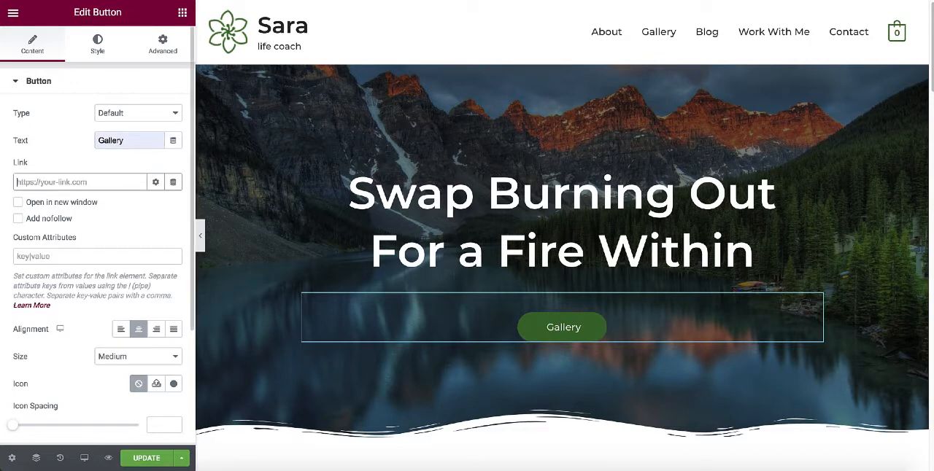
type("gallery")
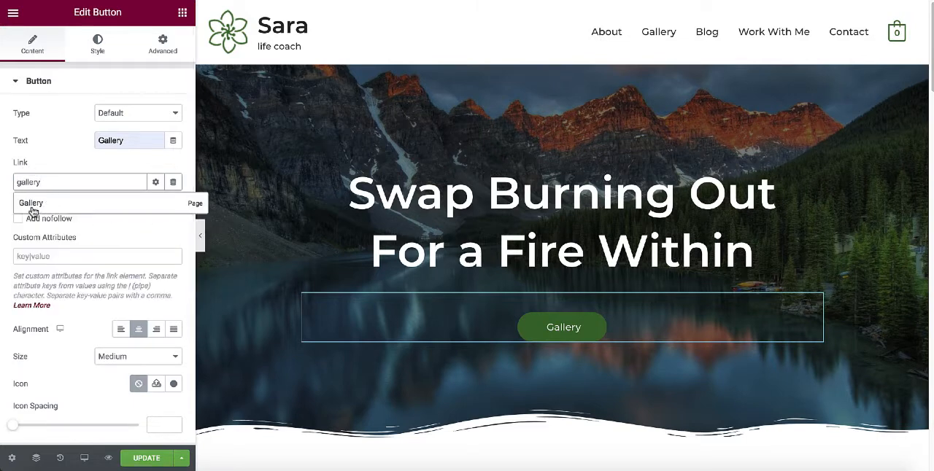
left_click(34, 205)
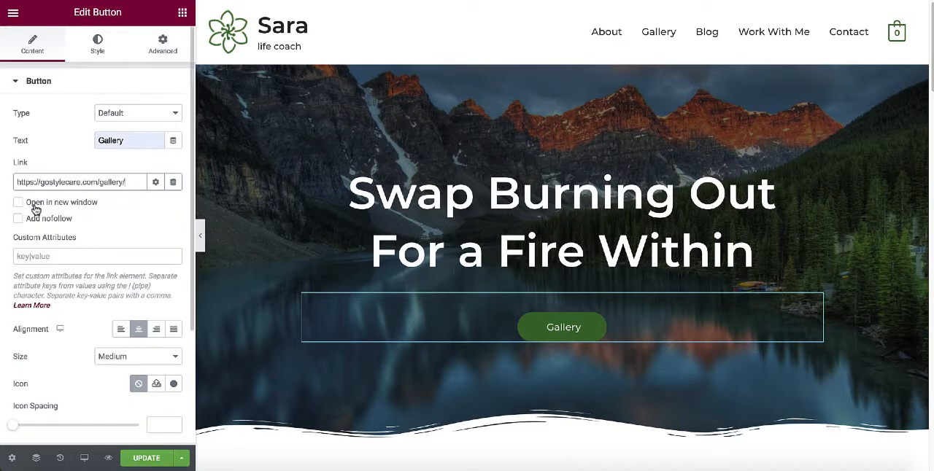
left_click(147, 460)
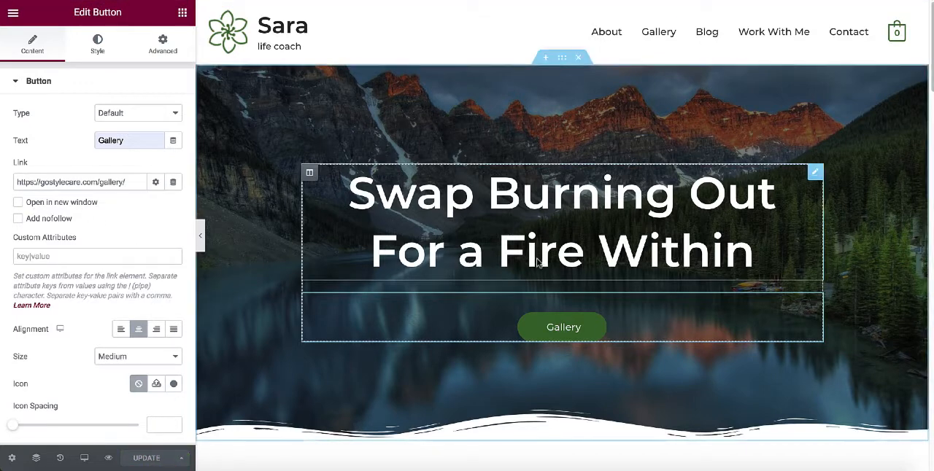
Check on the live homepage that the hero's Gallery button opens the Gallery page, and look through its photos.
left_click(562, 332)
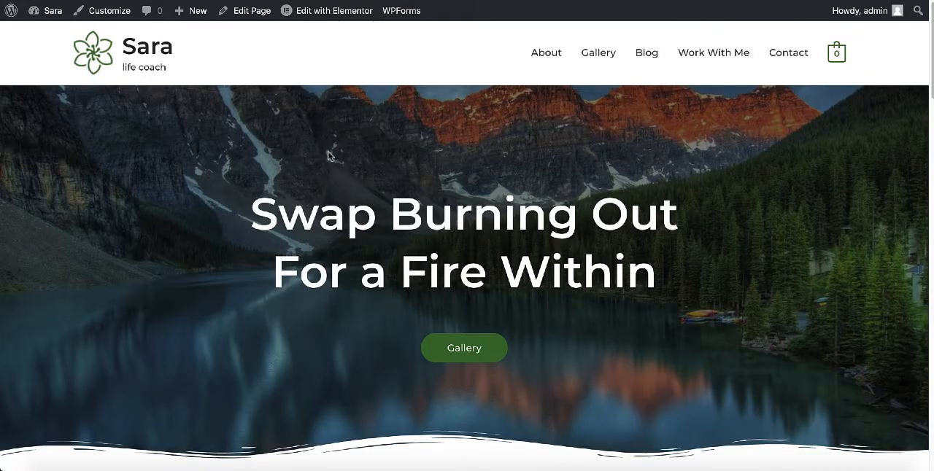
scroll(472, 131, "down", 3)
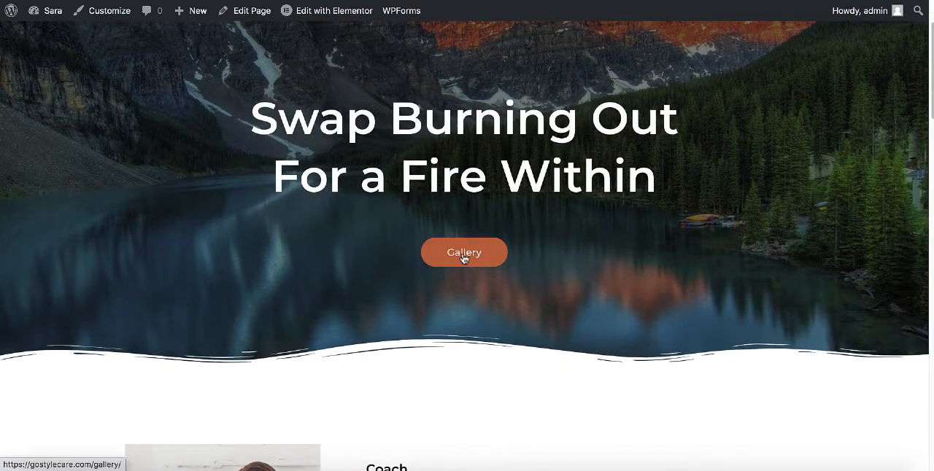
left_click(462, 255)
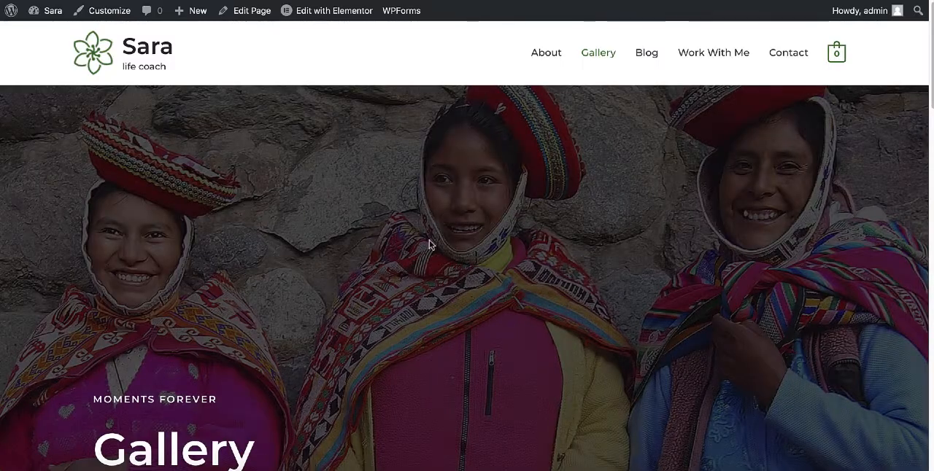
scroll(427, 246, "down", 10)
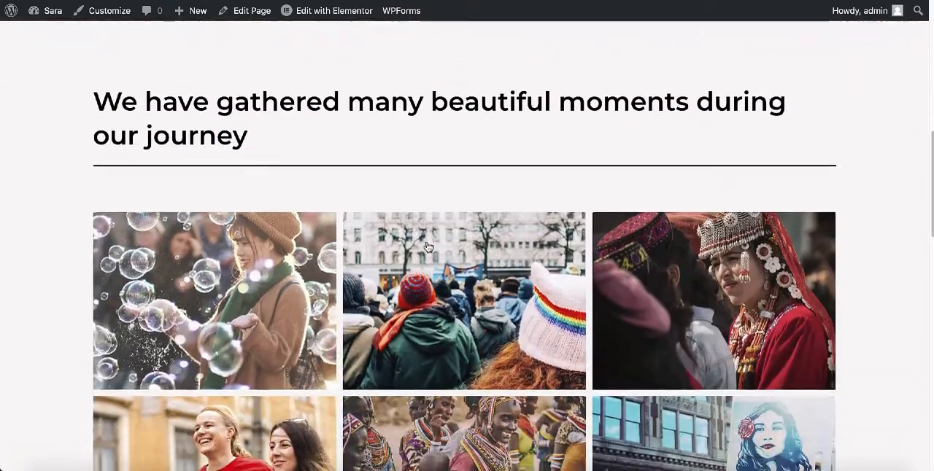
scroll(427, 246, "up", 12)
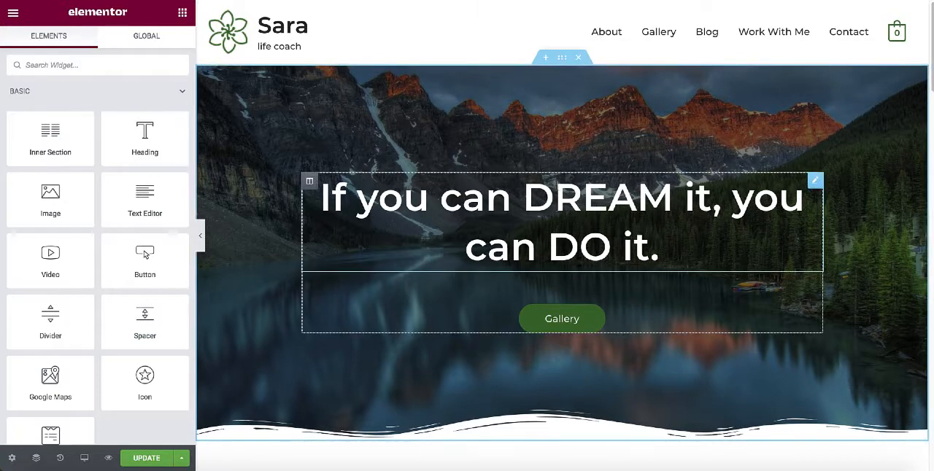
Try the Small size on the hero heading and return it to XXL.
left_click(554, 203)
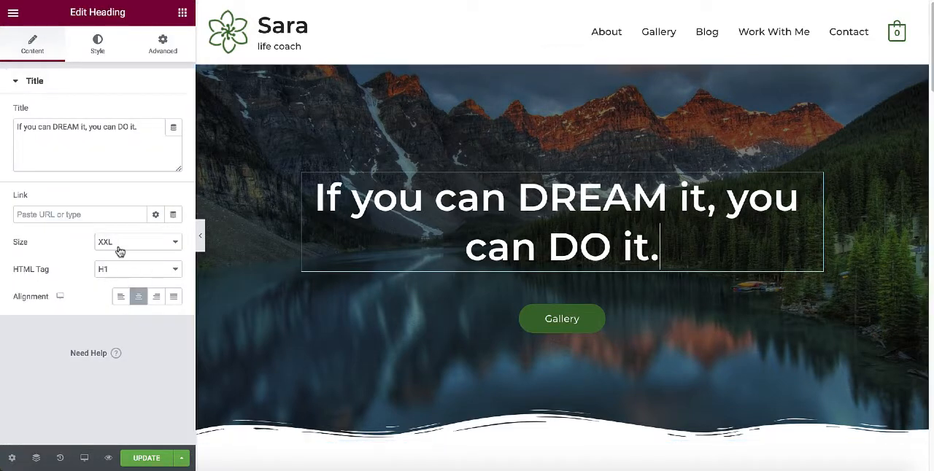
left_click(169, 243)
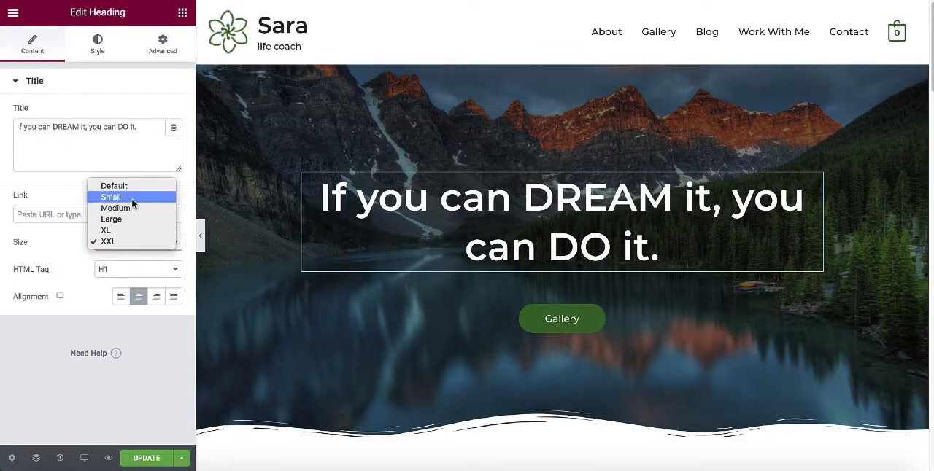
left_click(132, 204)
left_click(174, 241)
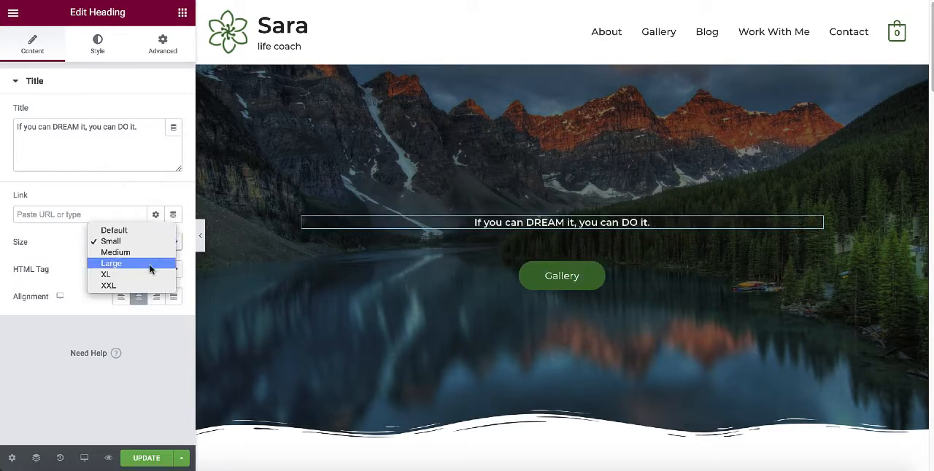
left_click(138, 286)
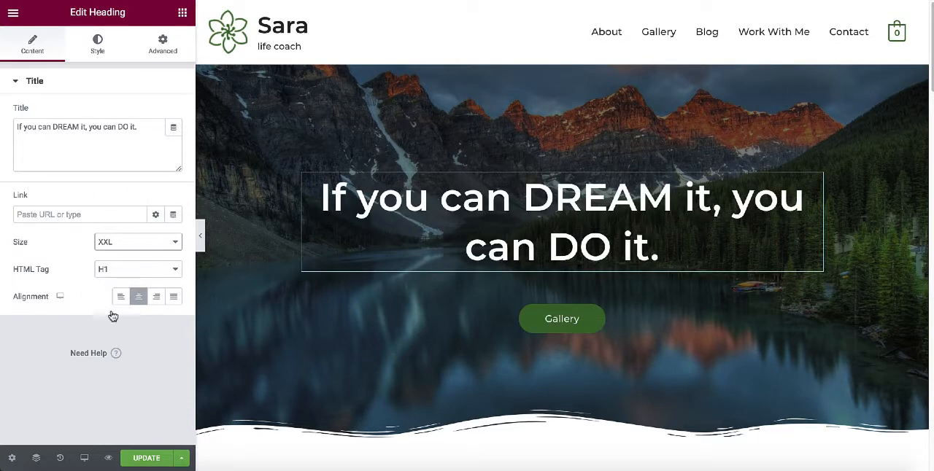
Try left and right alignment on the hero heading and return it to centered.
left_click(120, 299)
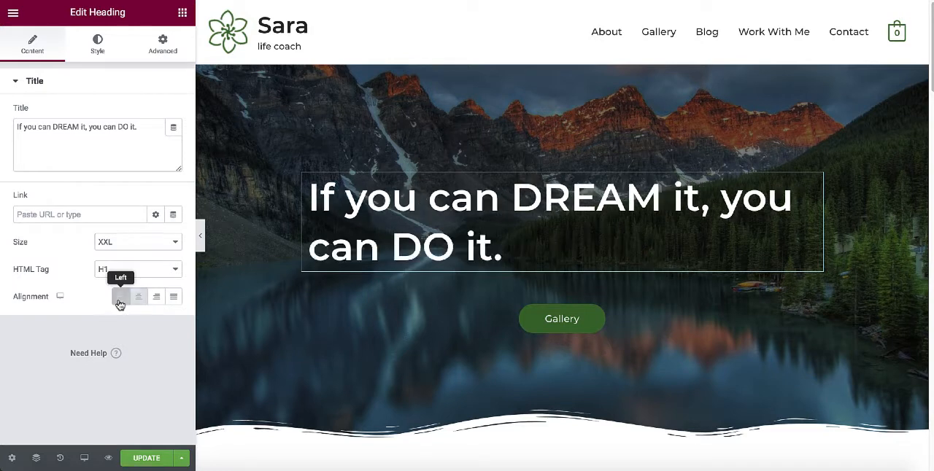
left_click(139, 299)
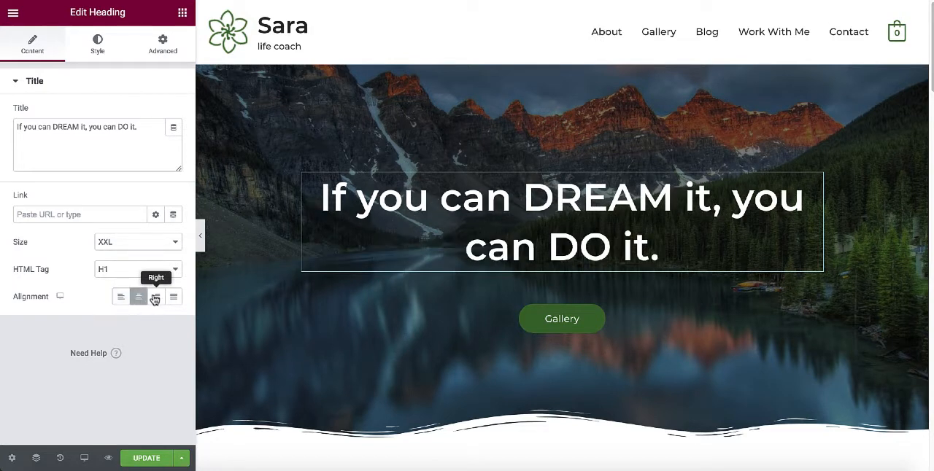
left_click(157, 297)
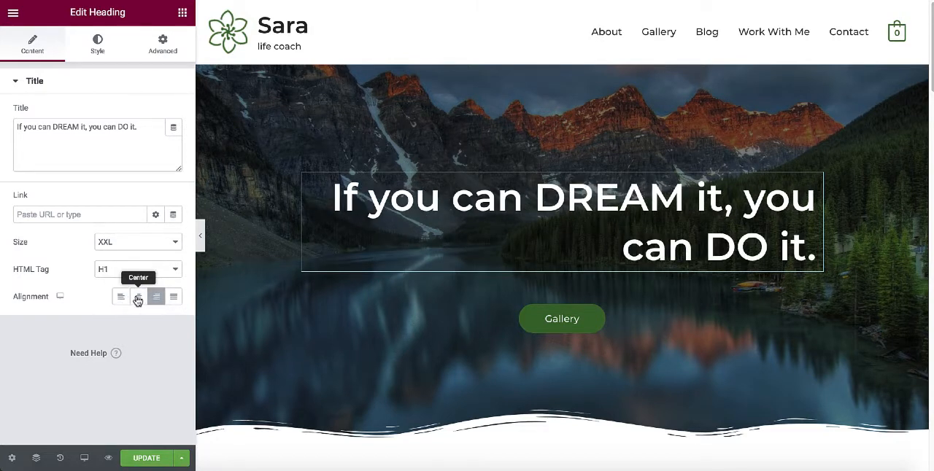
left_click(138, 299)
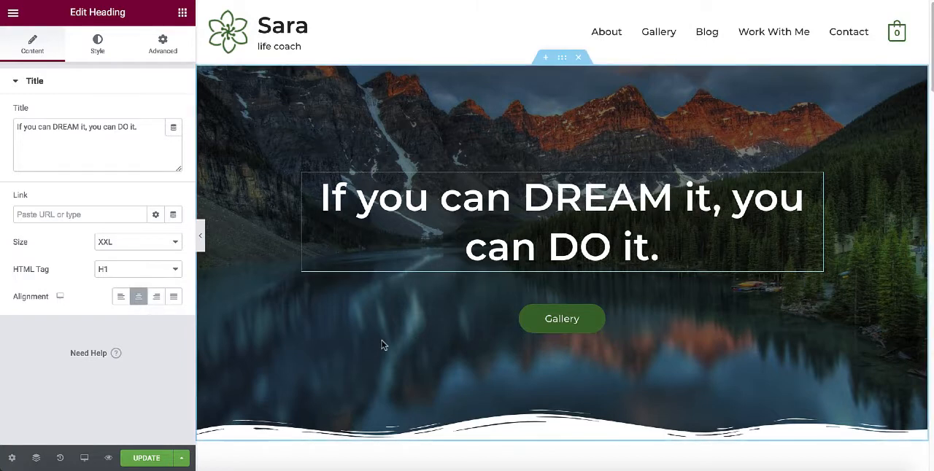
Set the hero Gallery button's size to Large, try left alignment and return it to centered.
left_click(590, 321)
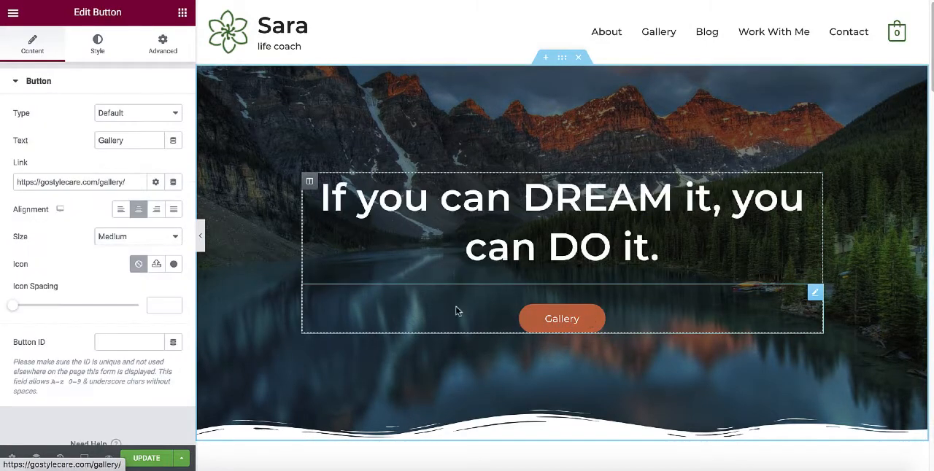
left_click(172, 237)
left_click(125, 248)
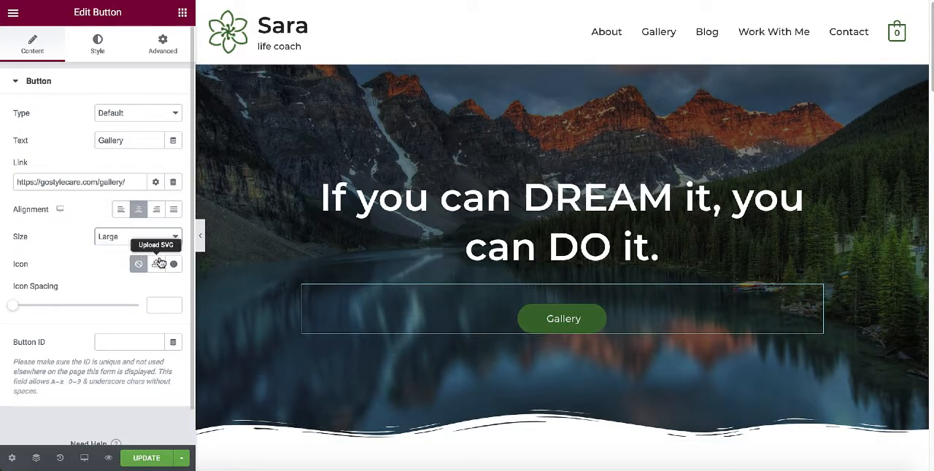
left_click(119, 212)
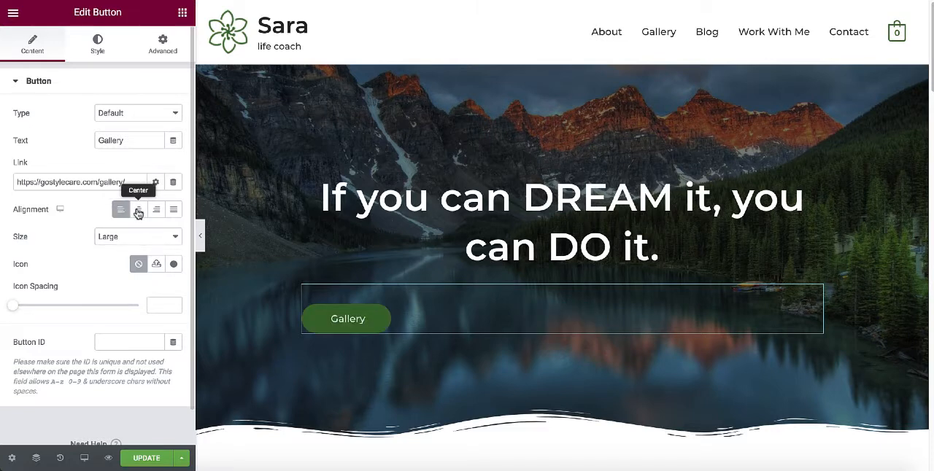
left_click(138, 211)
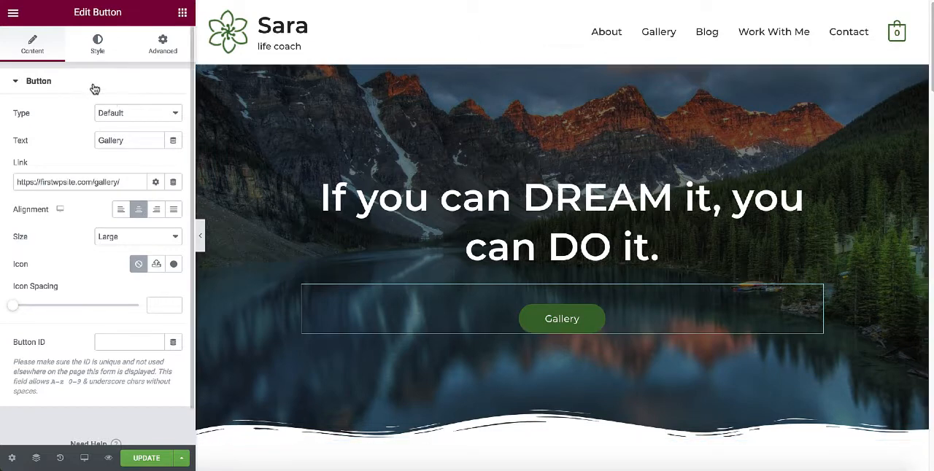
Examine the hero button's style and advanced settings, including colors, border, margin and padding.
left_click(97, 45)
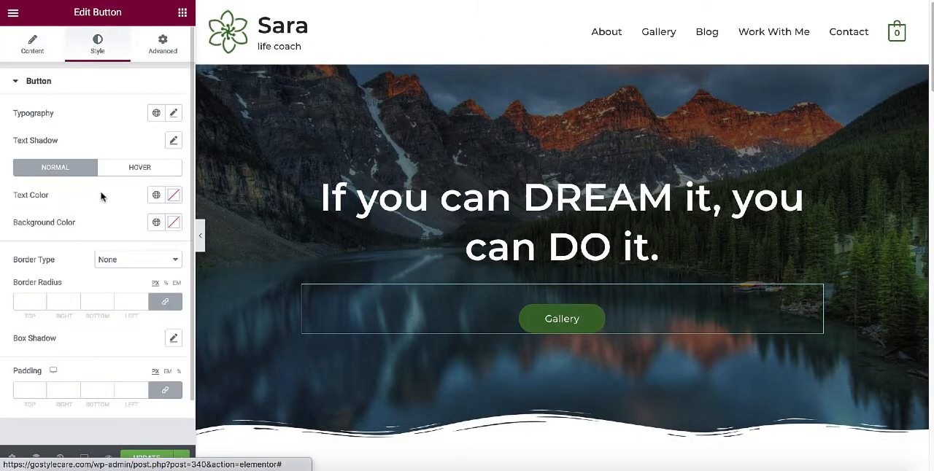
scroll(100, 216, "down", 2)
scroll(101, 222, "up", 1)
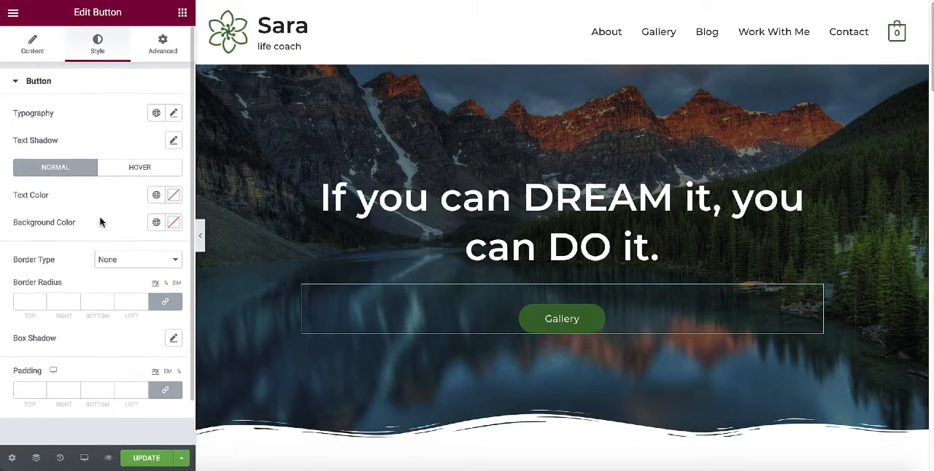
left_click(162, 45)
scroll(73, 171, "down", 4)
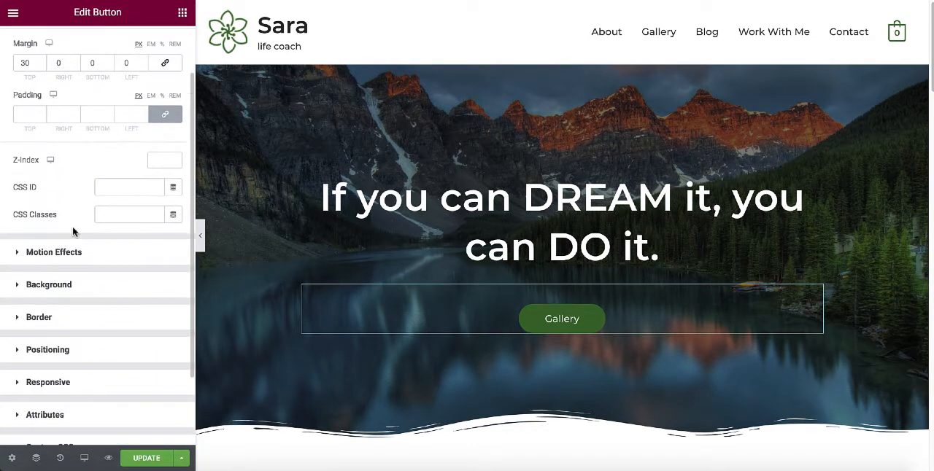
scroll(73, 232, "up", 2)
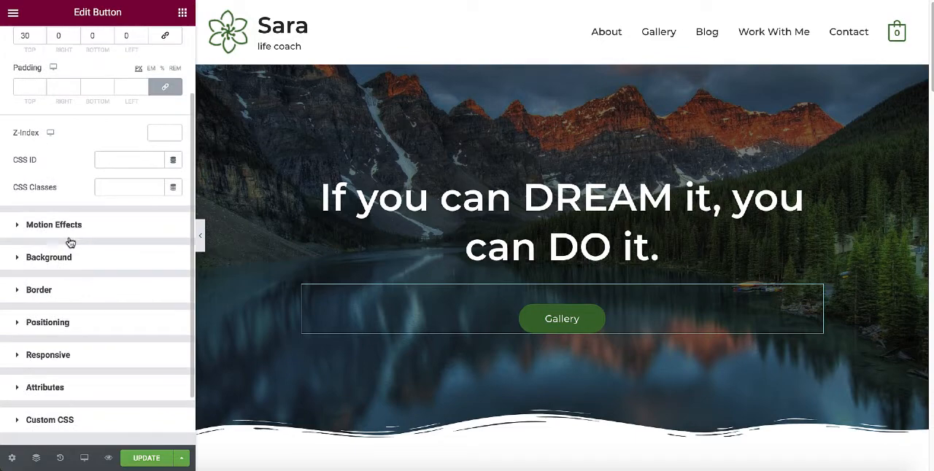
left_click(527, 317)
Set the top padding of the "How May I Help You?" section to 50 px and update the homepage.
scroll(526, 317, "down", 5)
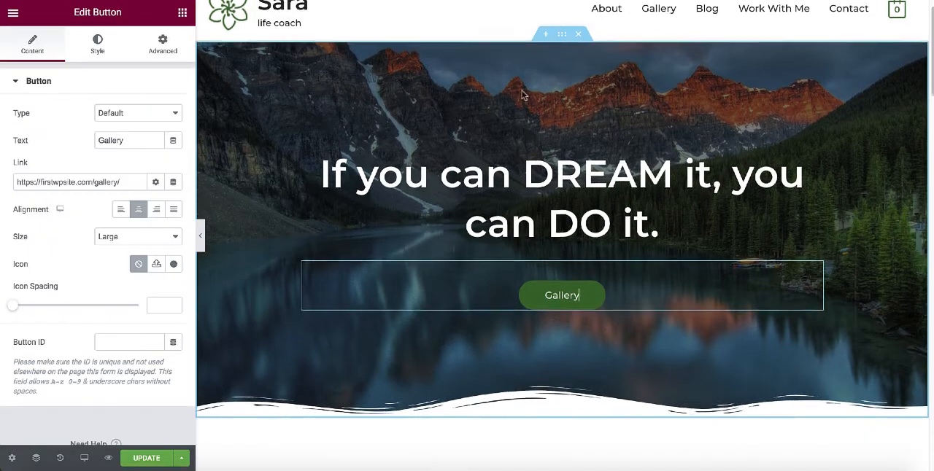
scroll(526, 126, "down", 10)
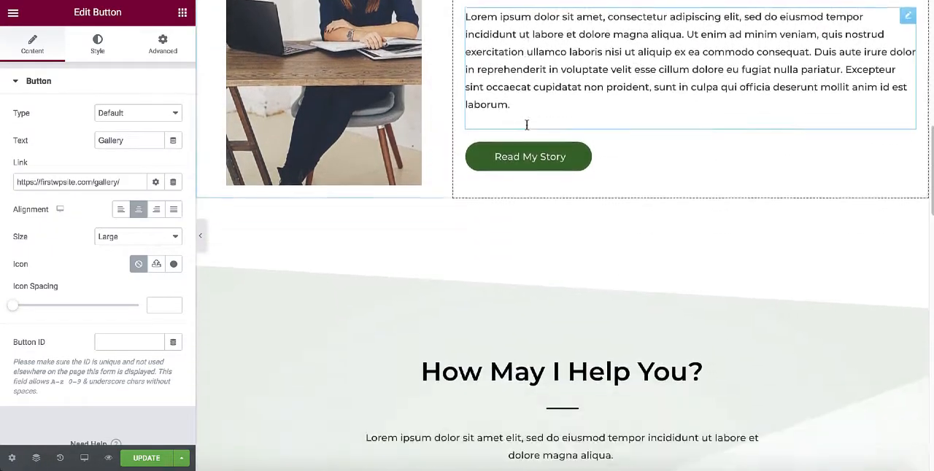
scroll(527, 127, "down", 1)
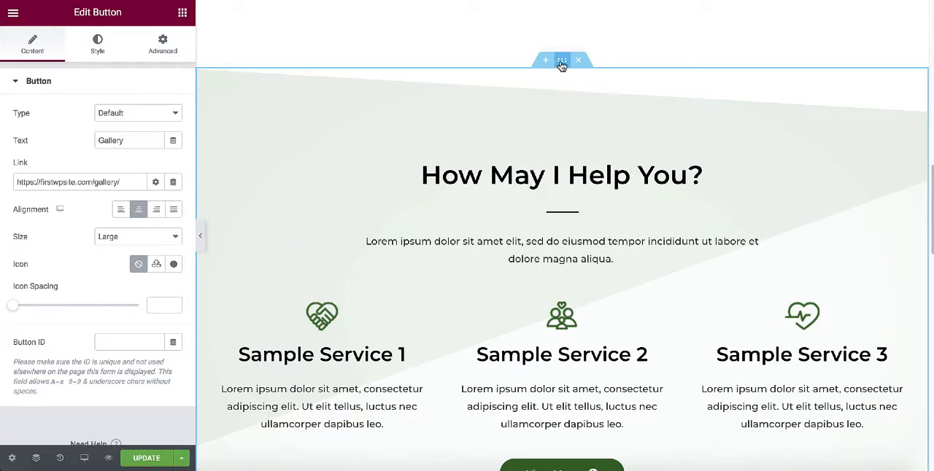
left_click(562, 62)
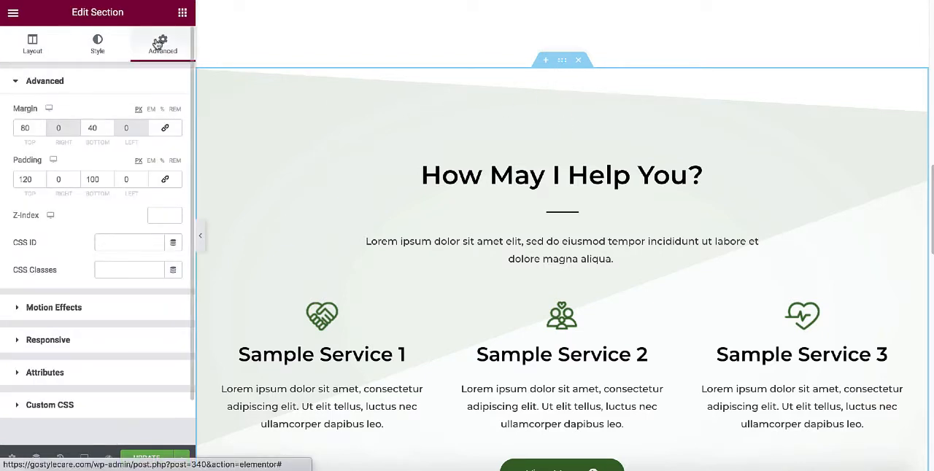
double_click(24, 179)
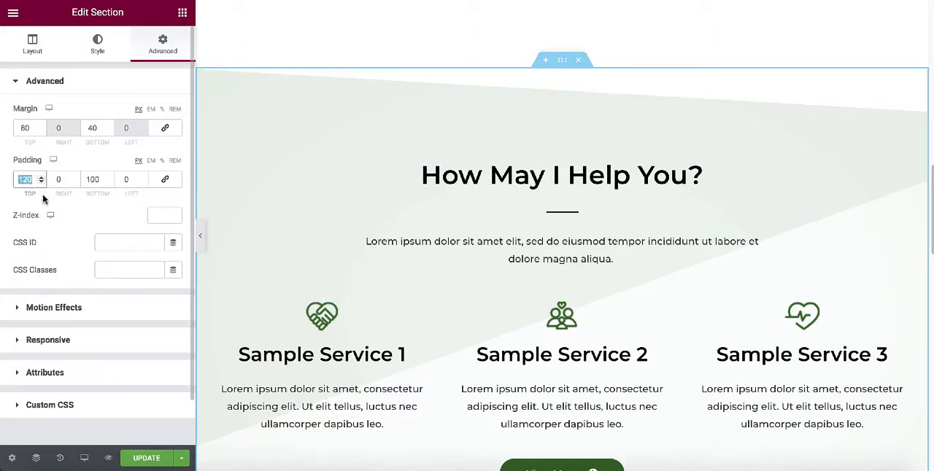
type("50")
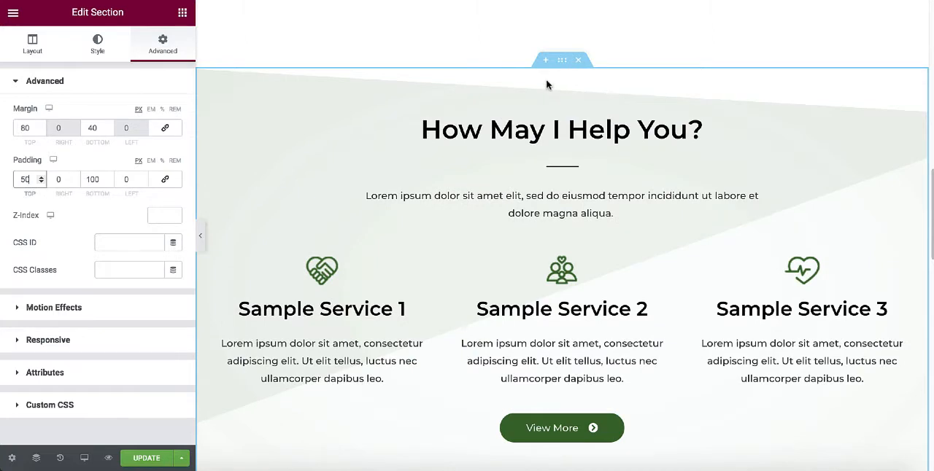
scroll(554, 155, "down", 2)
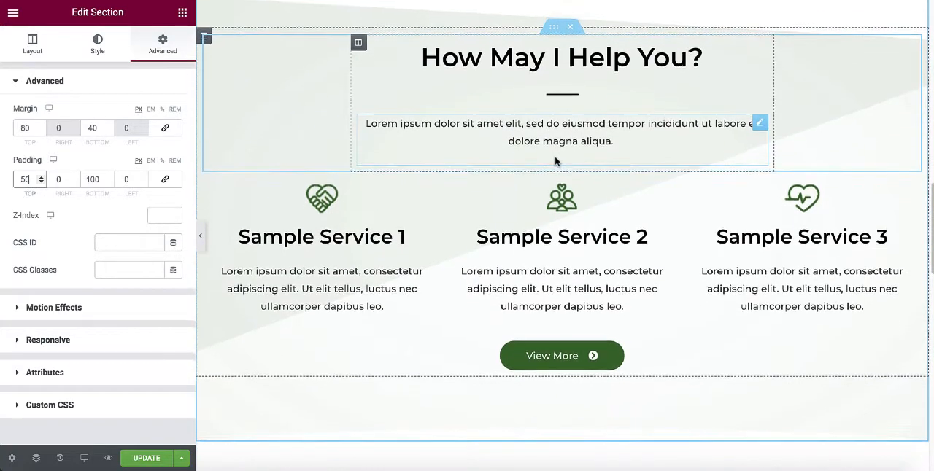
scroll(554, 161, "down", 2)
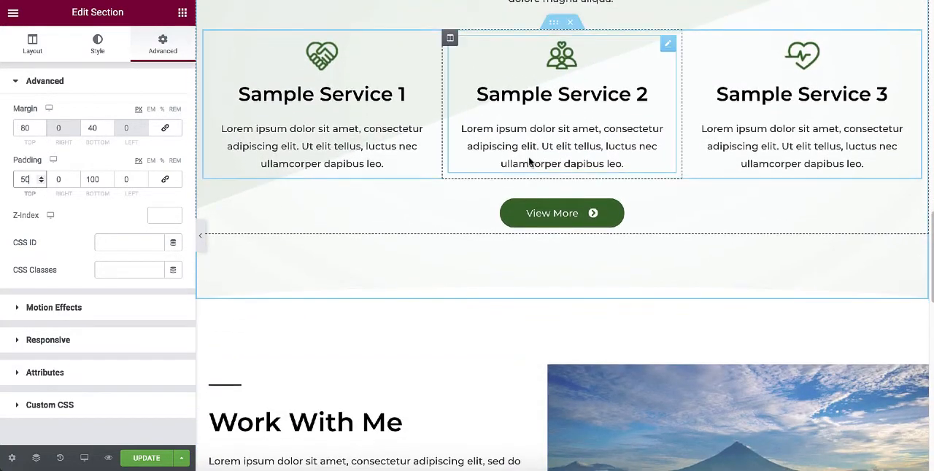
left_click(145, 458)
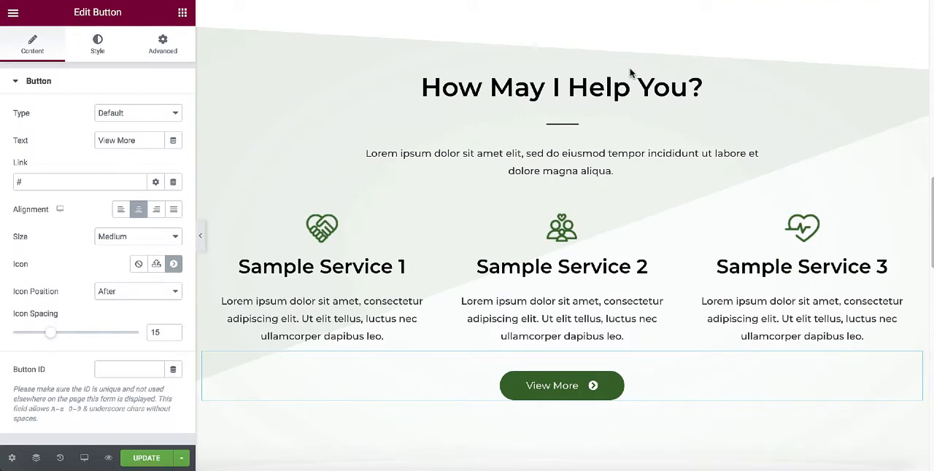
Look over the services and "Work With Me" sections down to the empty widget area above the footer.
scroll(630, 72, "down", 2)
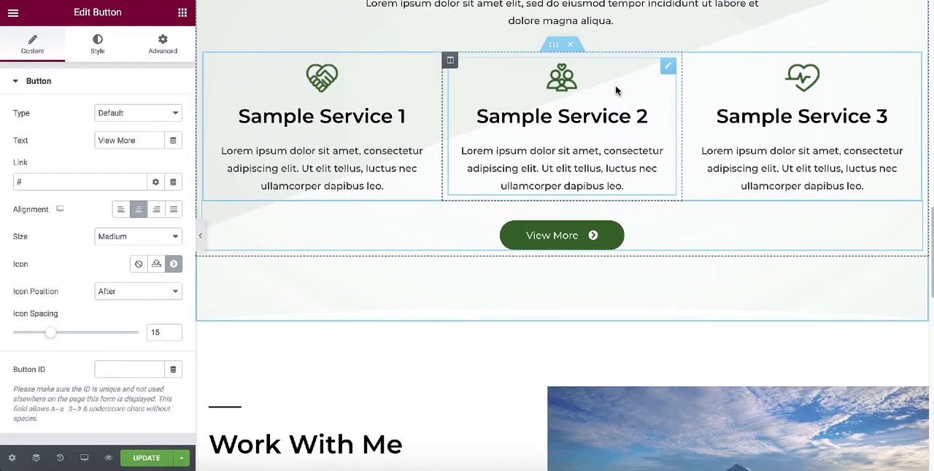
scroll(582, 113, "down", 1)
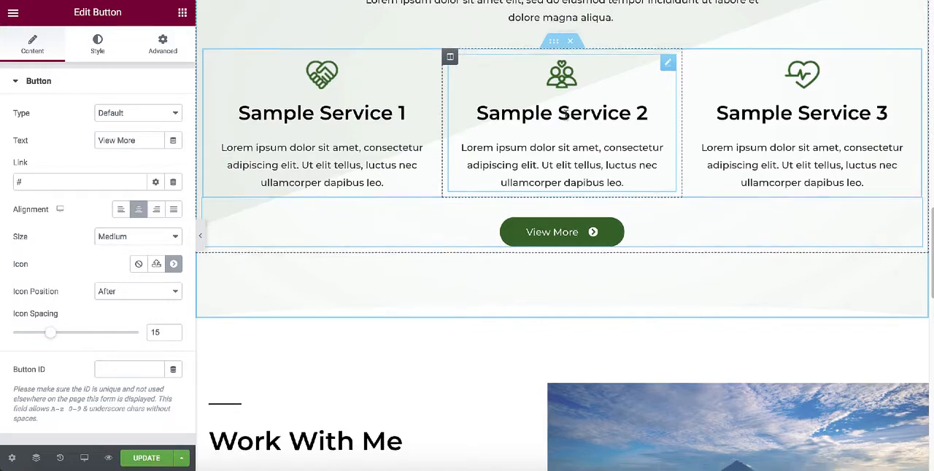
scroll(572, 114, "up", 2)
scroll(565, 115, "up", 1)
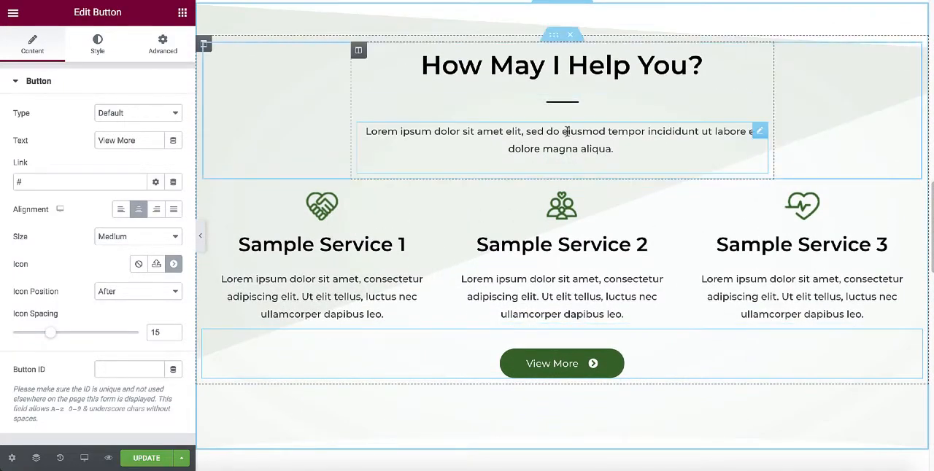
scroll(567, 132, "down", 5)
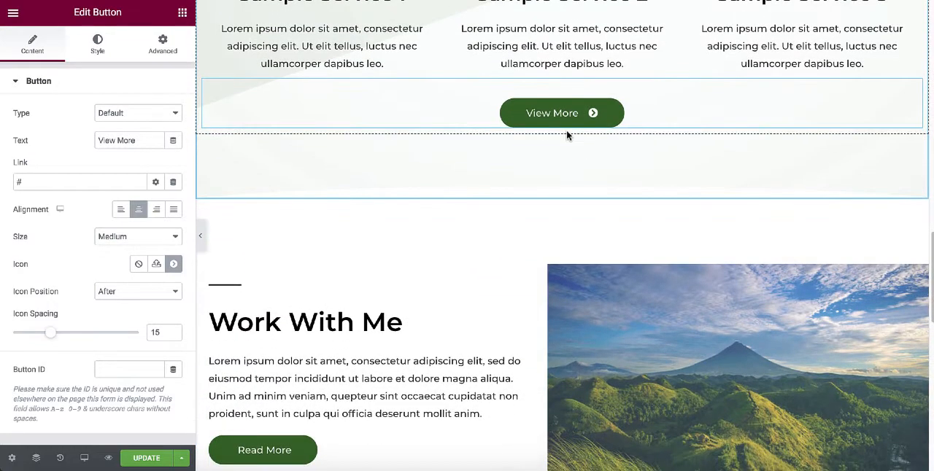
scroll(567, 132, "down", 5)
scroll(567, 132, "down", 1)
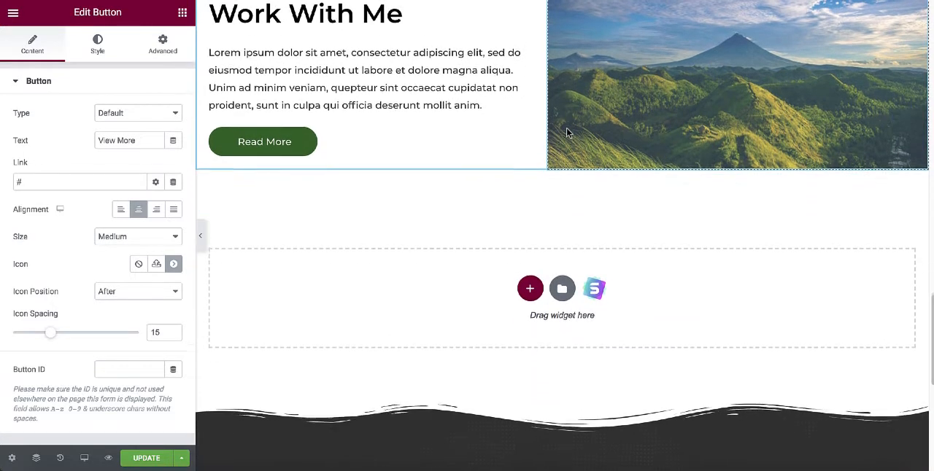
Add a two-column section below "Work With Me" and place an Icon Box widget in its first column.
left_click(529, 288)
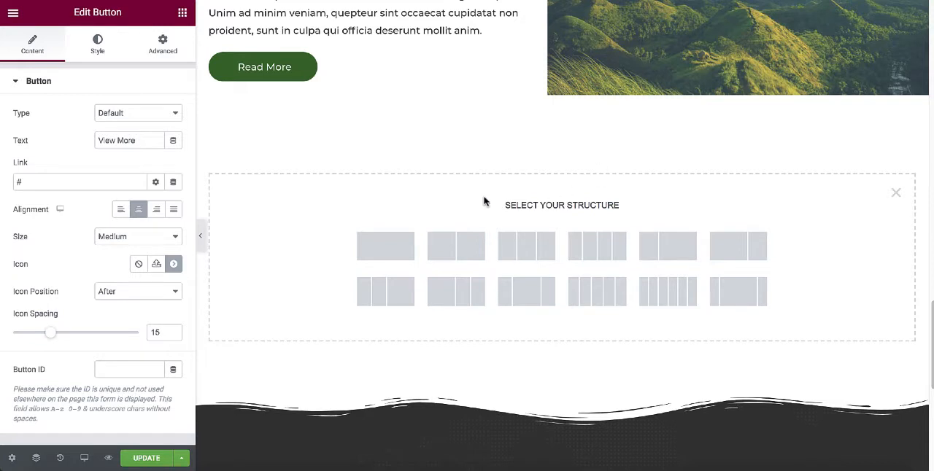
left_click(453, 254)
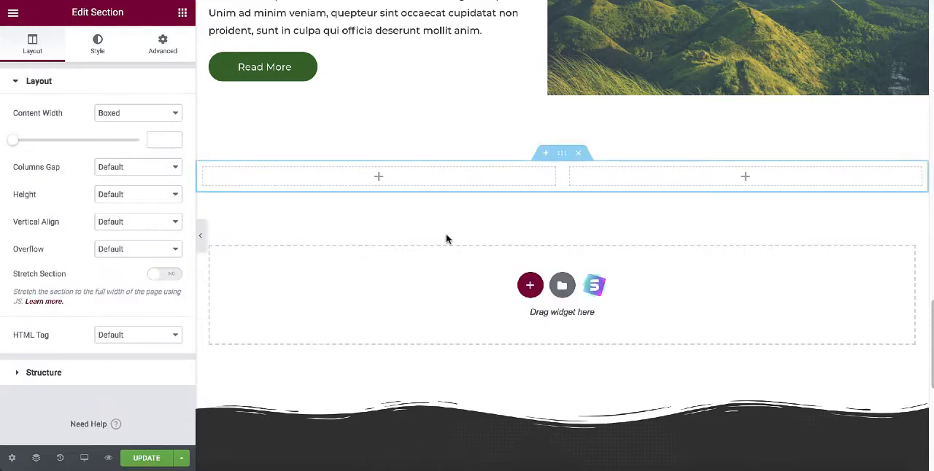
left_click(183, 16)
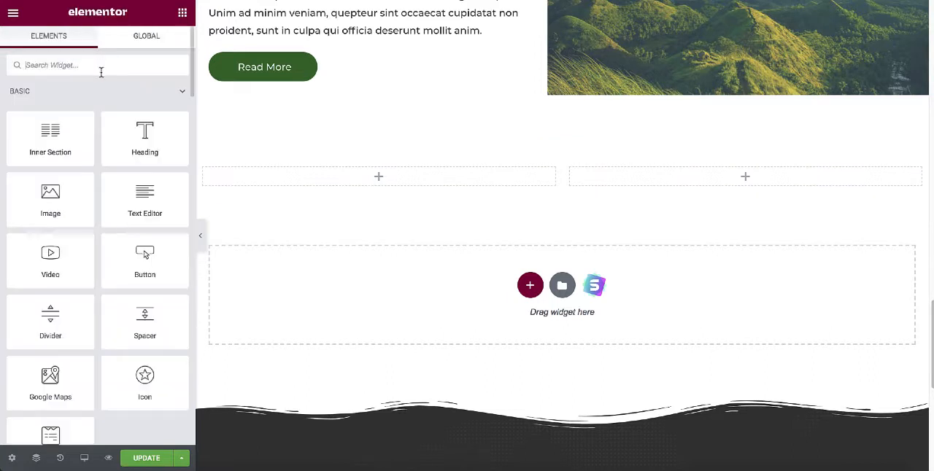
type("icon")
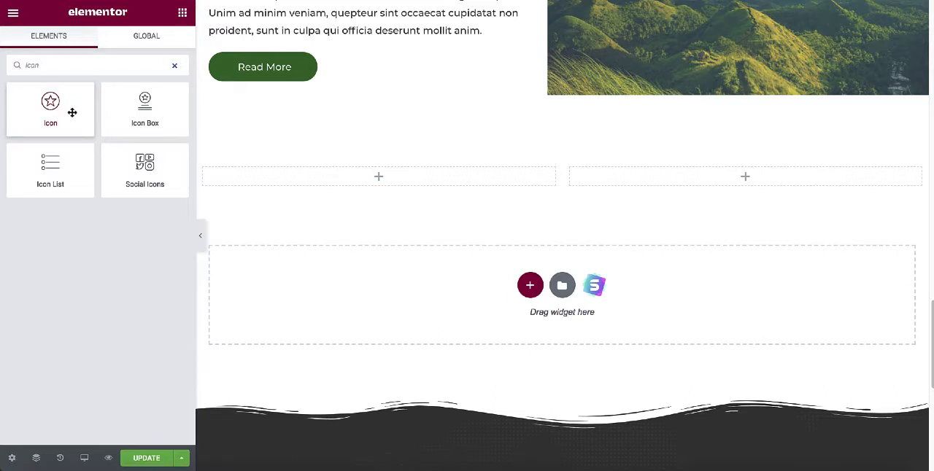
left_click_drag(141, 104, 359, 182)
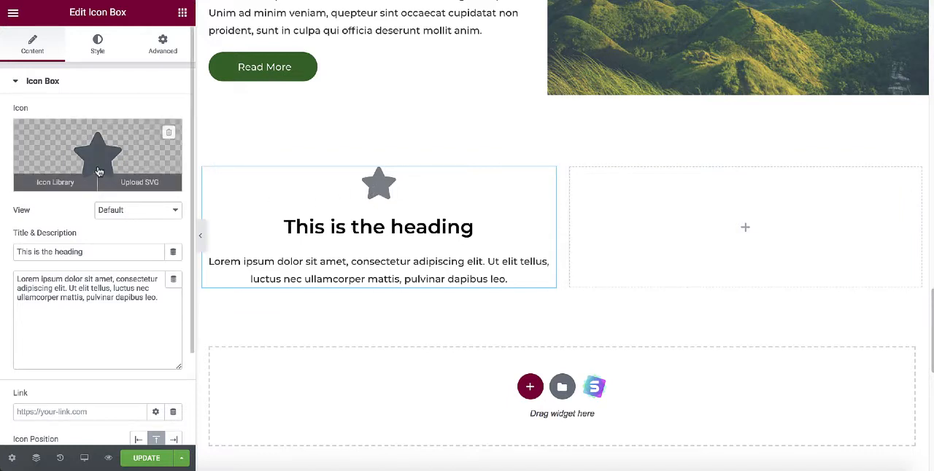
Replace the icon box's star with the Globe icon from the icon library.
left_click(59, 183)
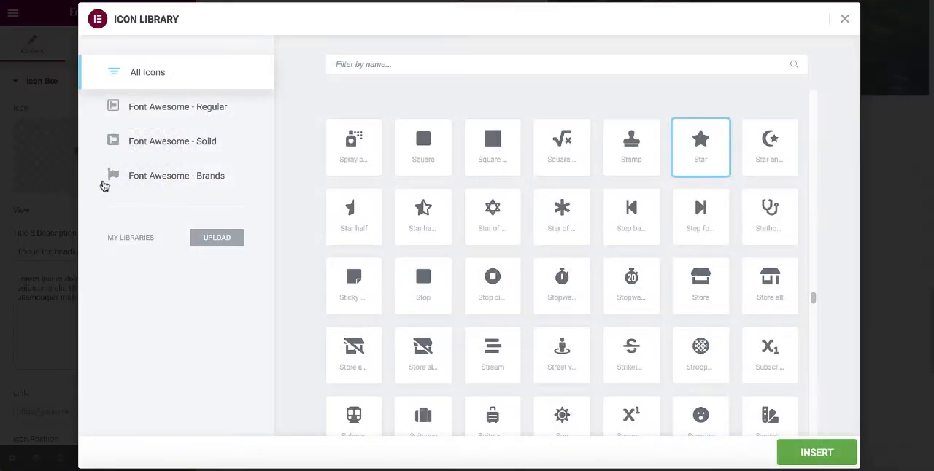
left_click(386, 64)
type("blo")
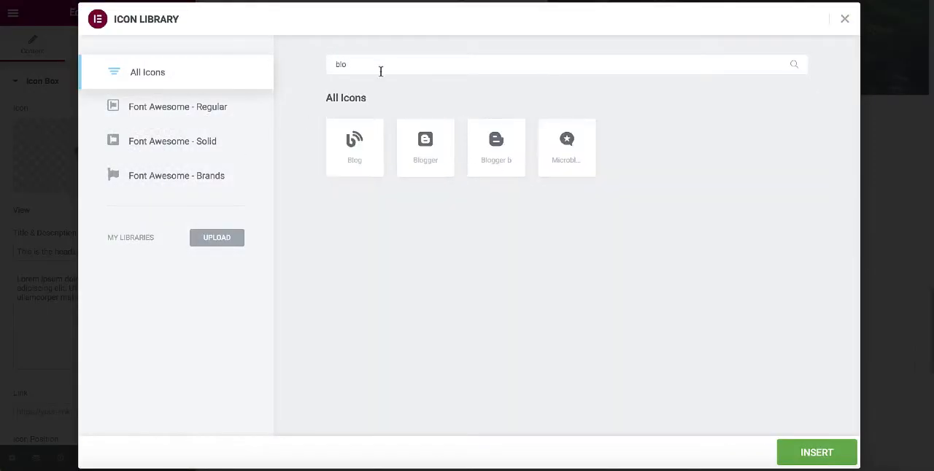
key("BackSpace")
key("BackSpace")
key("BackSpace")
type("glob")
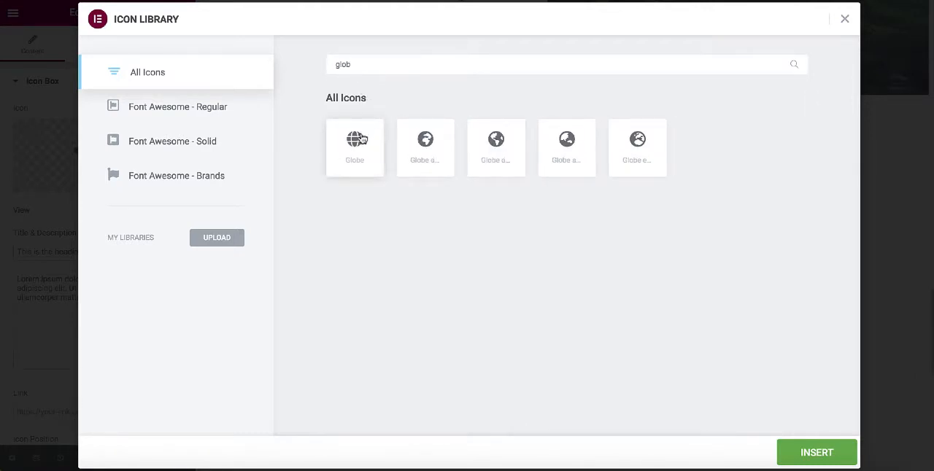
left_click(354, 150)
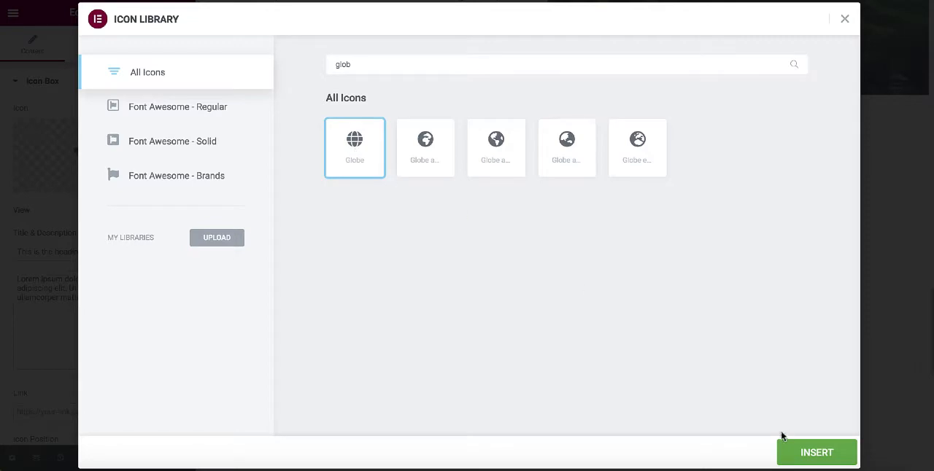
left_click(815, 454)
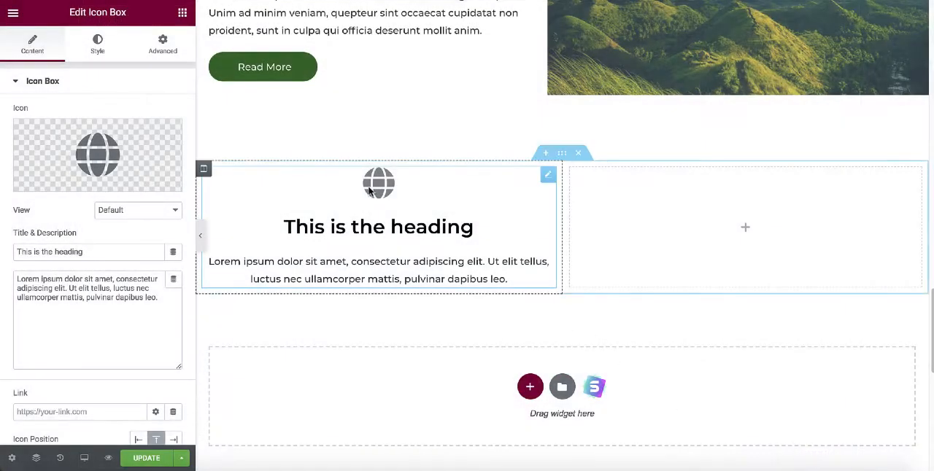
Change the icon box's heading to "Global Service".
left_click_drag(284, 227, 481, 223)
type("Gl")
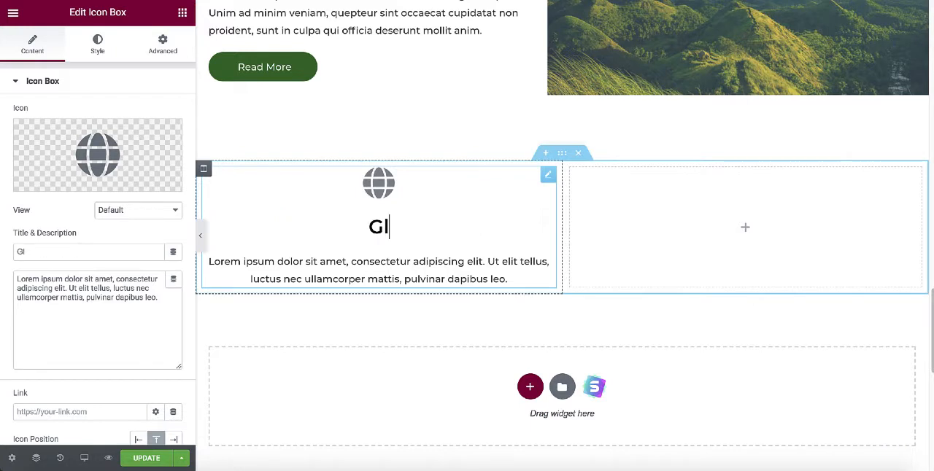
type("obal Ser")
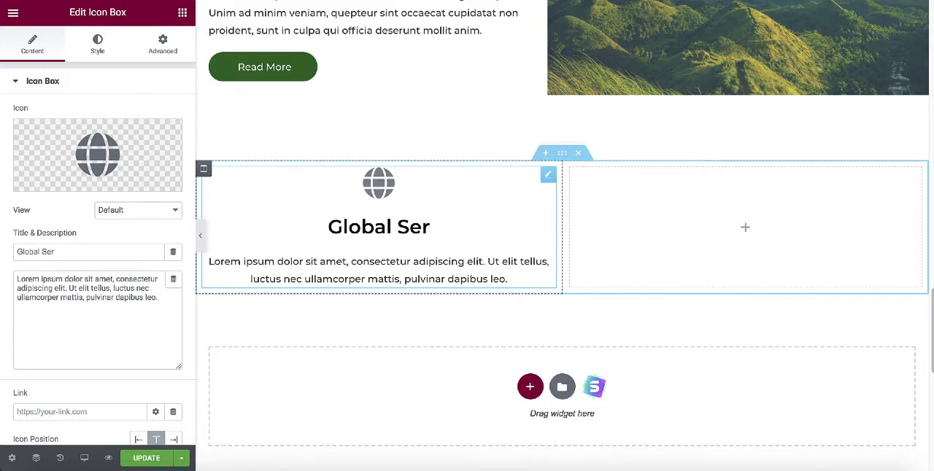
type("vice")
scroll(432, 132, "up", 1)
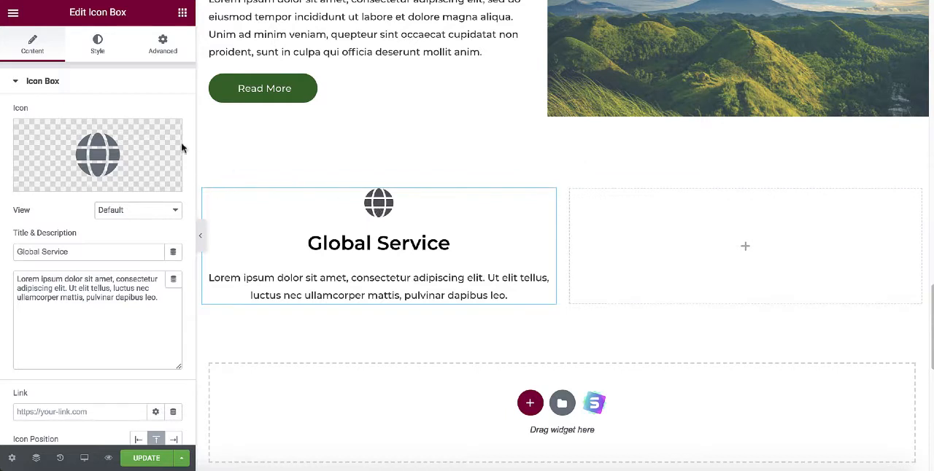
Set the globe icon's primary color to green (#4CBA4A).
left_click(113, 49)
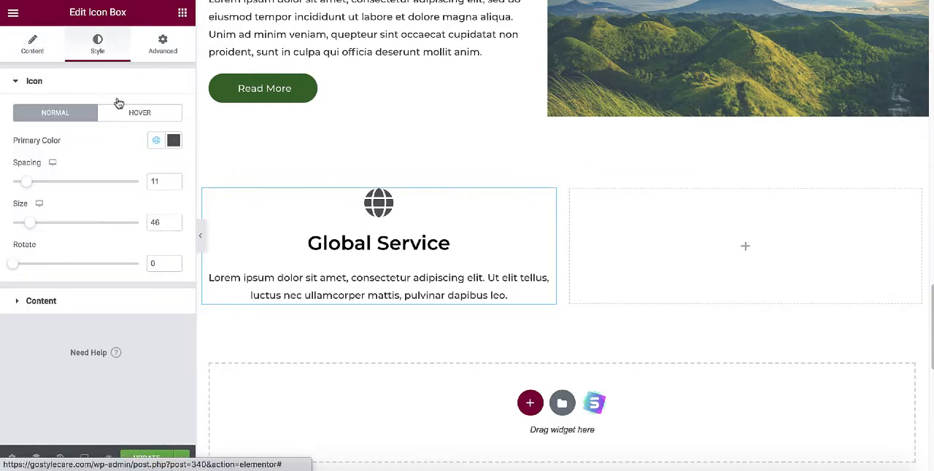
left_click(174, 140)
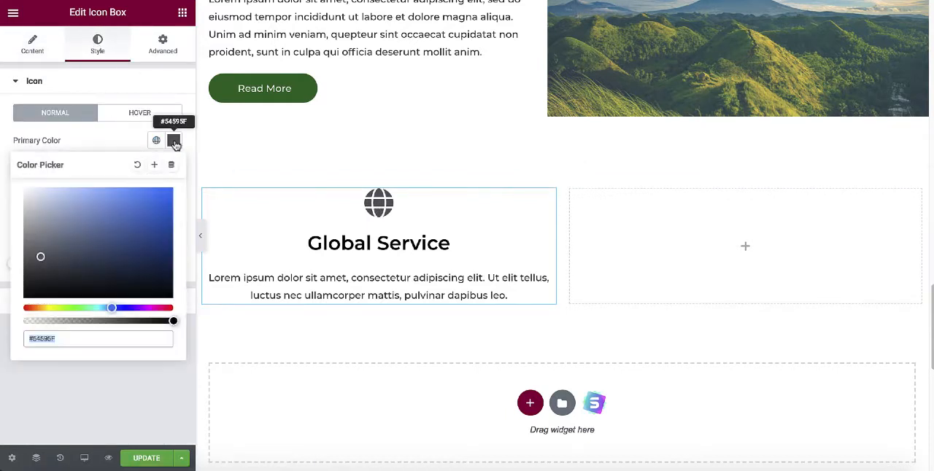
left_click_drag(80, 310, 73, 309)
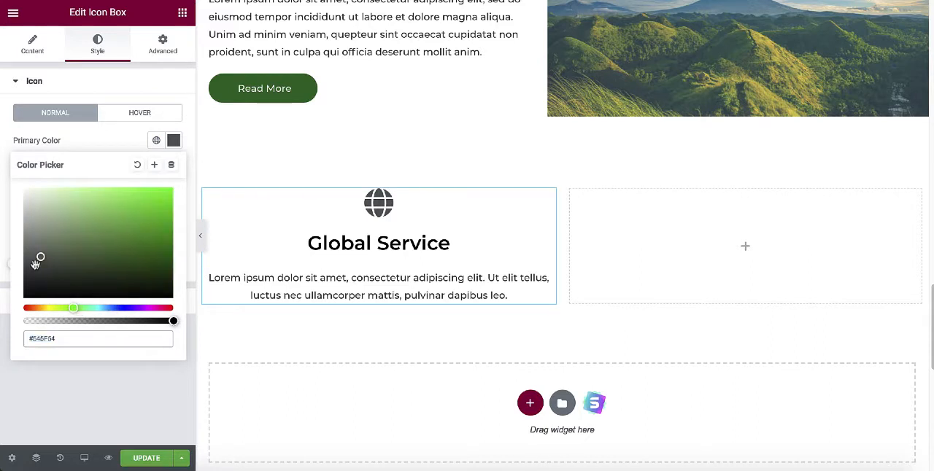
left_click_drag(41, 258, 90, 232)
left_click_drag(111, 218, 114, 218)
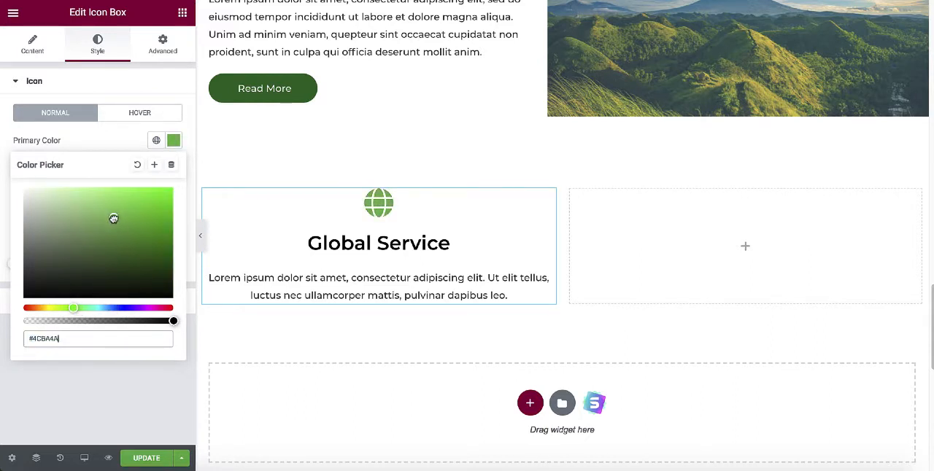
left_click(125, 143)
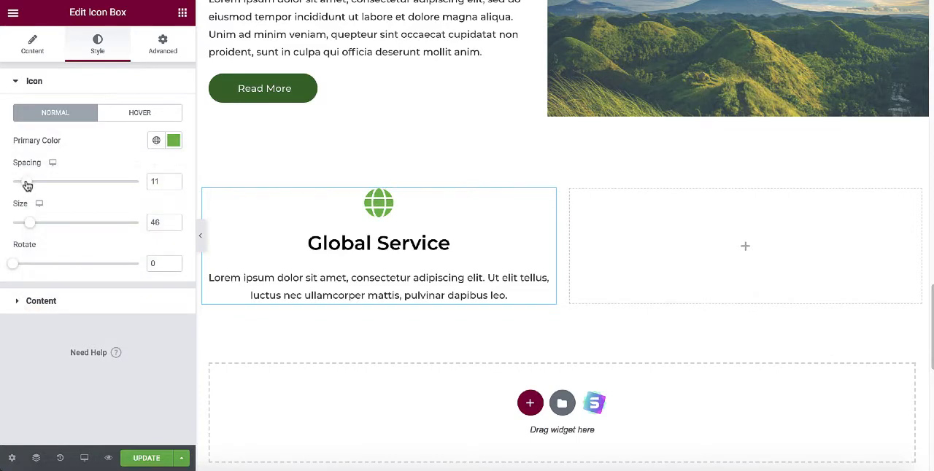
Set the globe icon's spacing to 12 and its size to 44, keeping the rotation at 0.
mouse_move(27, 185)
left_mouse_down()
mouse_move(61, 188)
mouse_move(28, 190)
left_mouse_up()
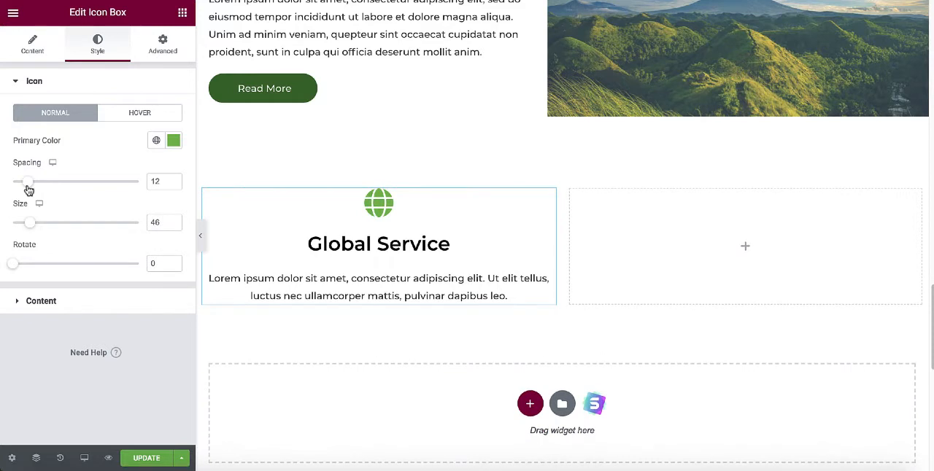
mouse_move(31, 225)
left_mouse_down()
mouse_move(39, 226)
mouse_move(28, 224)
left_mouse_up()
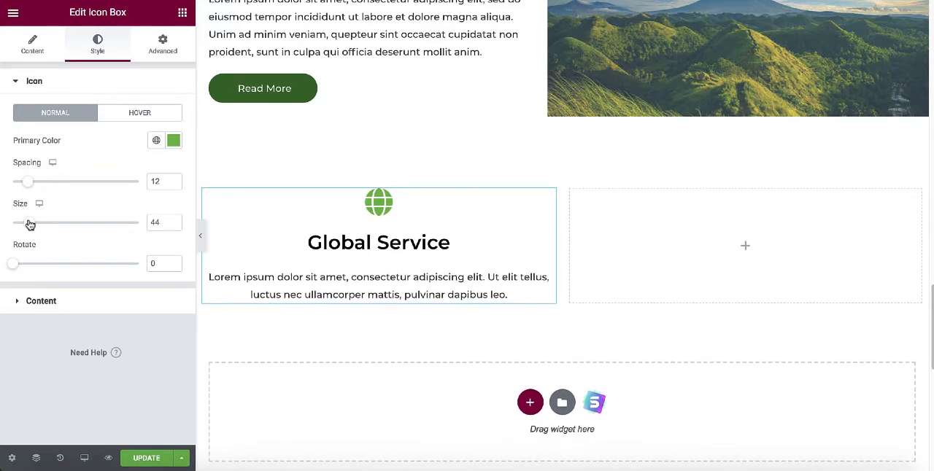
mouse_move(11, 267)
left_mouse_down()
mouse_move(44, 265)
mouse_move(5, 261)
left_mouse_up()
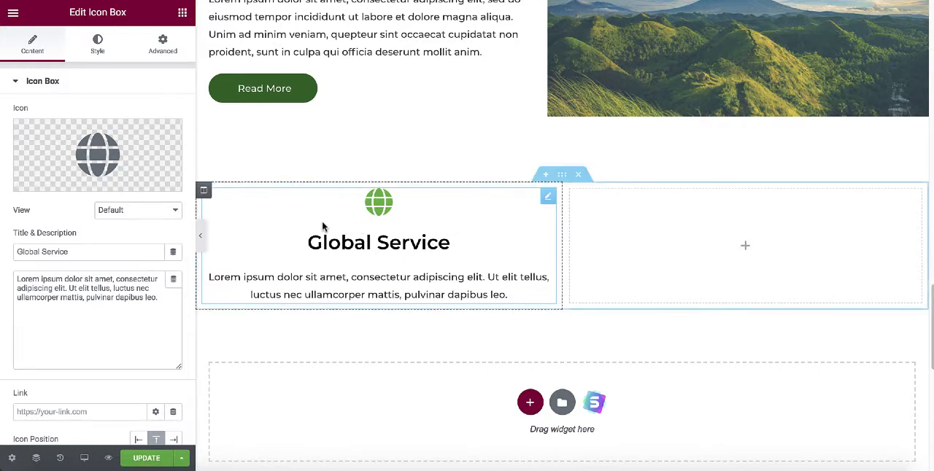
Give the Global Service icon box a solid border with a width of 1 and a border radius of 7 px.
left_click(162, 44)
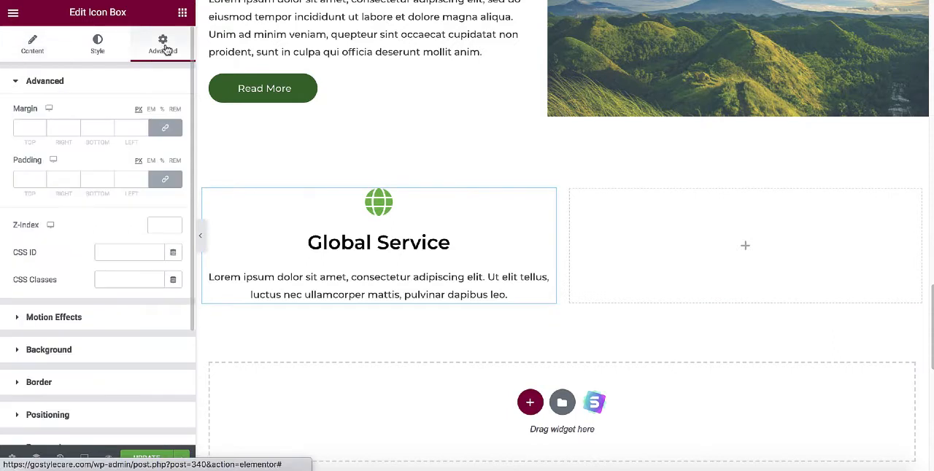
scroll(87, 252, "down", 4)
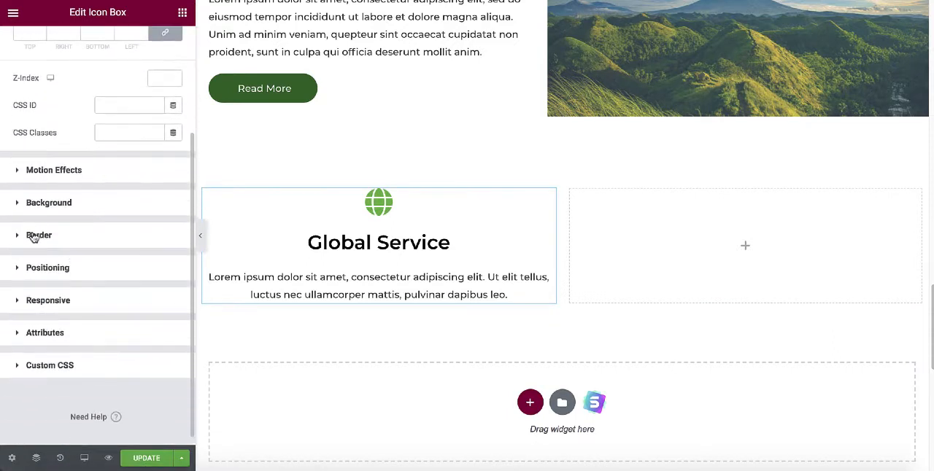
left_click(33, 235)
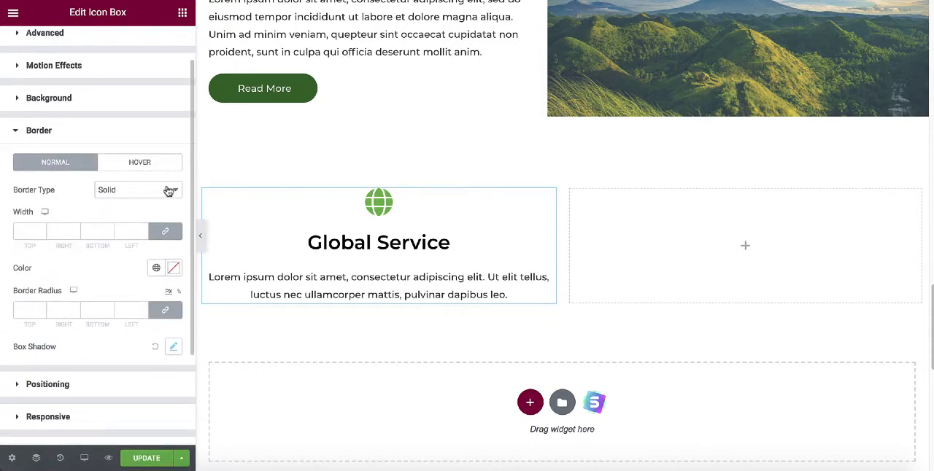
left_click(170, 189)
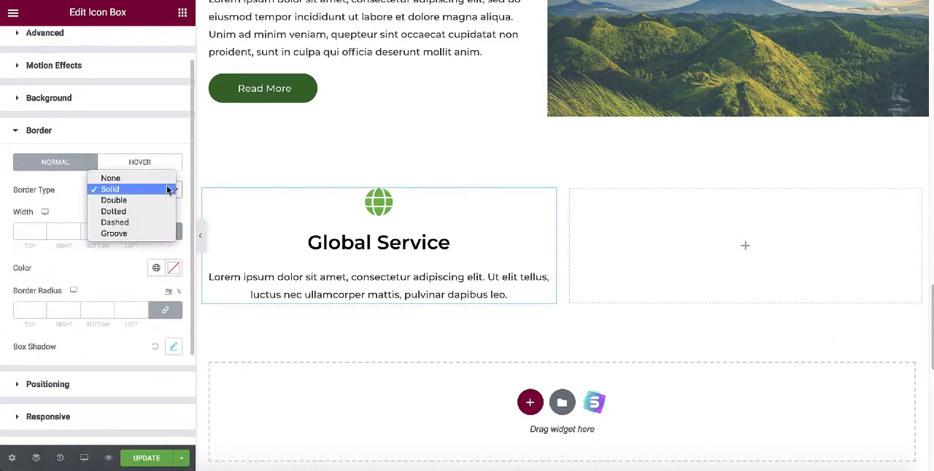
left_click(121, 191)
left_click(24, 230)
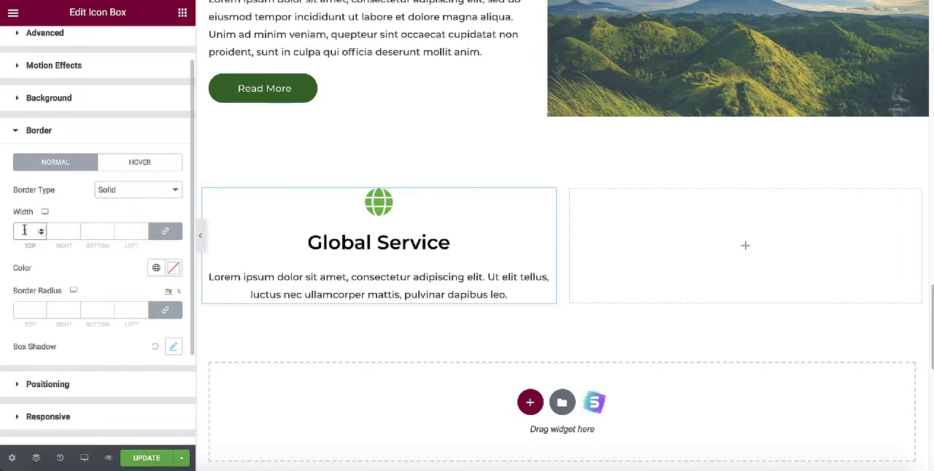
type("1")
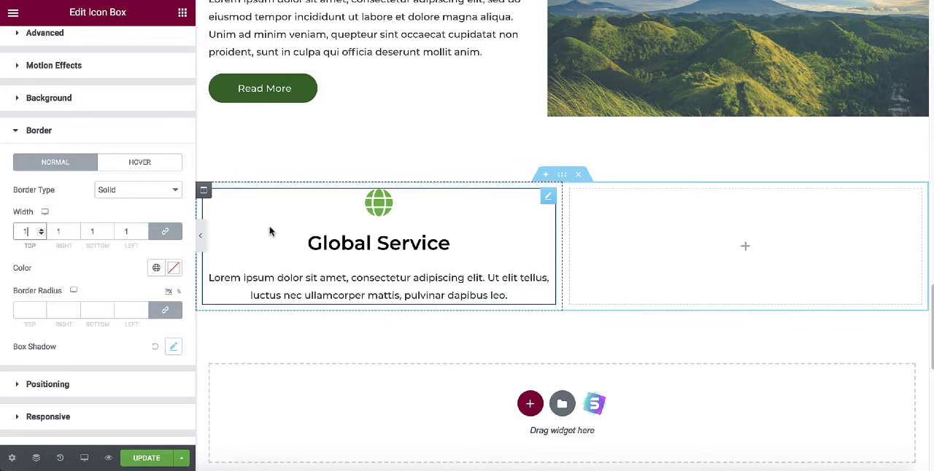
left_click(24, 312)
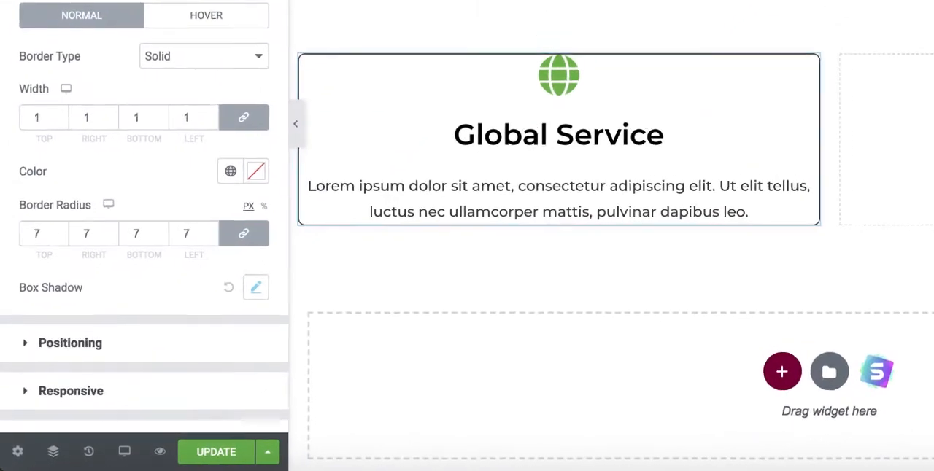
Set the icon box's box shadow color to semi-transparent green, rgba(3, 164, 11, 0.5).
left_click(255, 287)
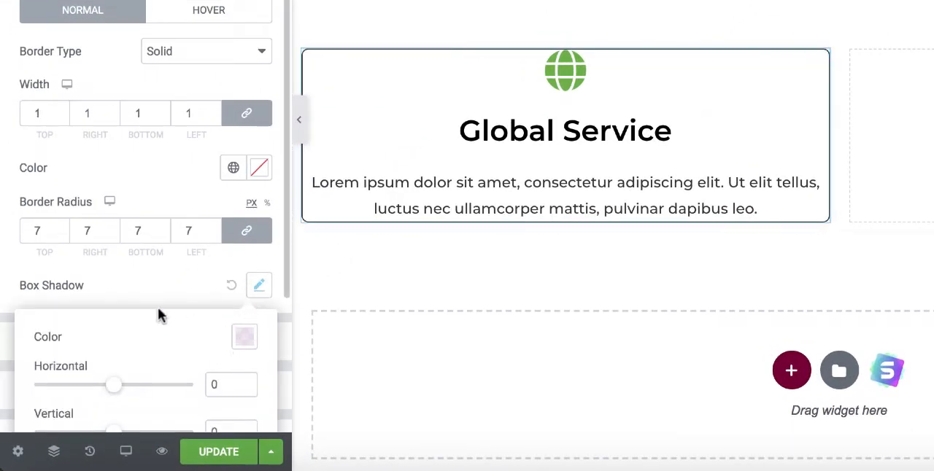
left_click(246, 340)
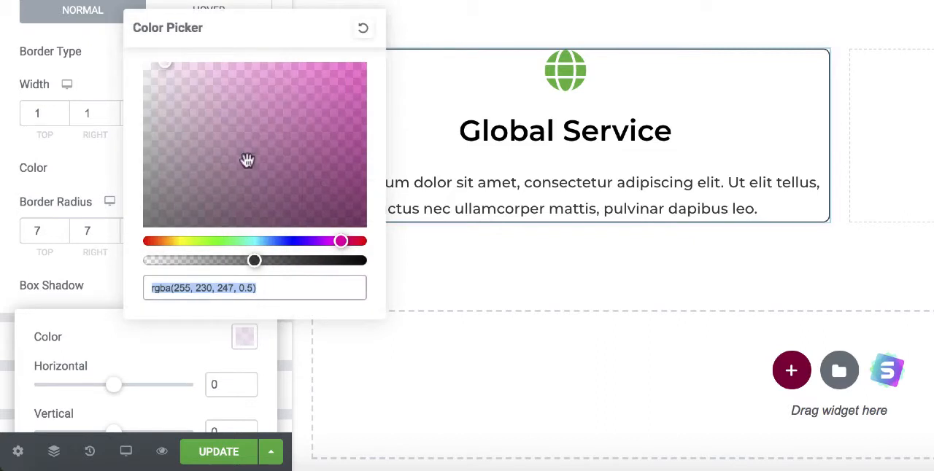
left_click_drag(245, 159, 362, 120)
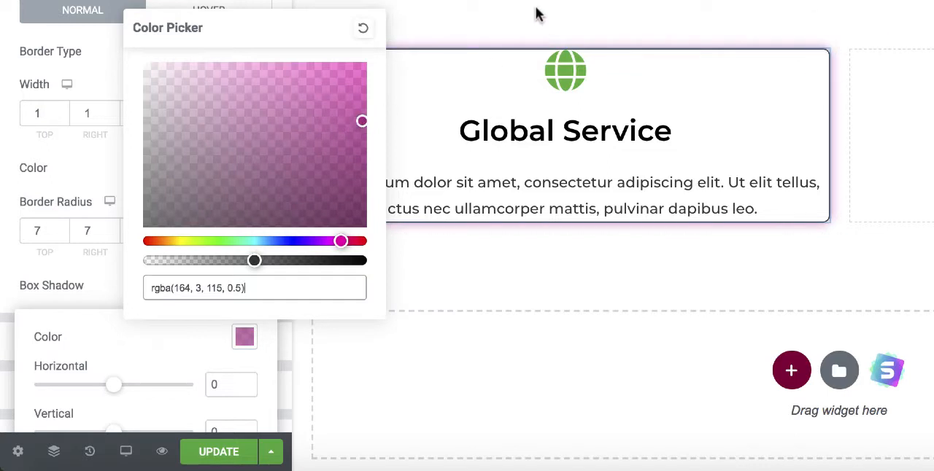
left_click_drag(212, 242, 221, 240)
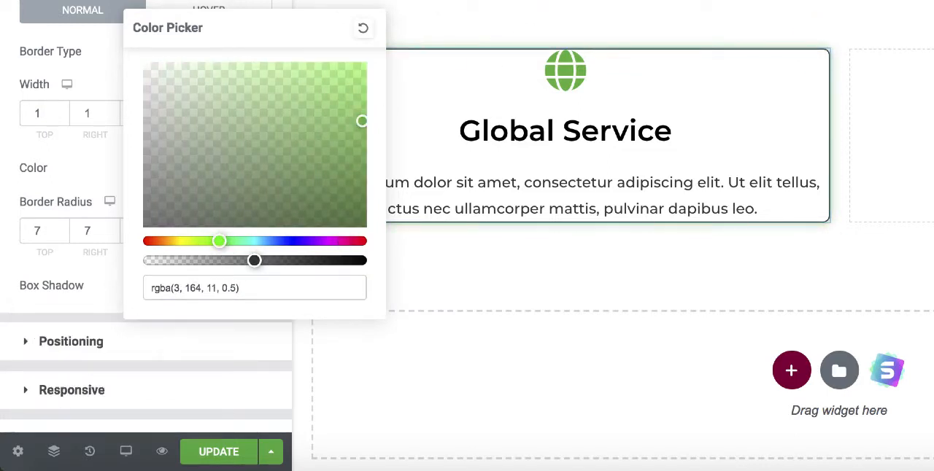
left_click(84, 275)
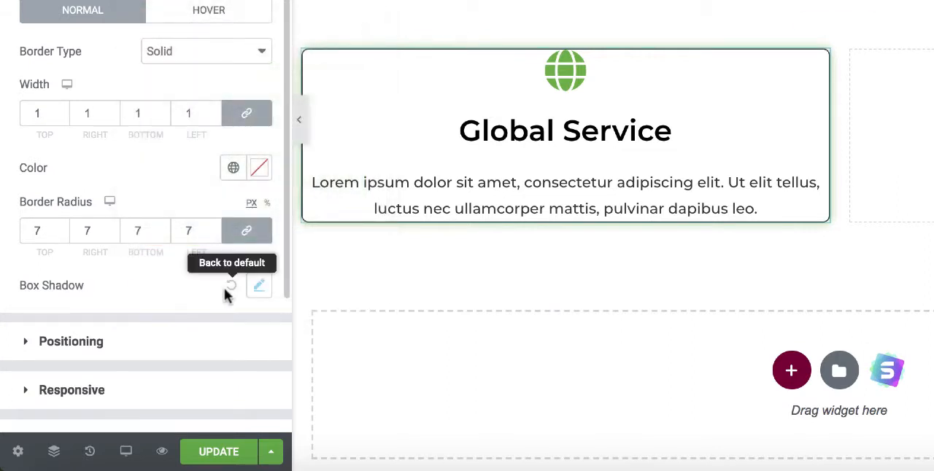
Adjust the blur of the Global Service icon box's box shadow.
left_click(259, 287)
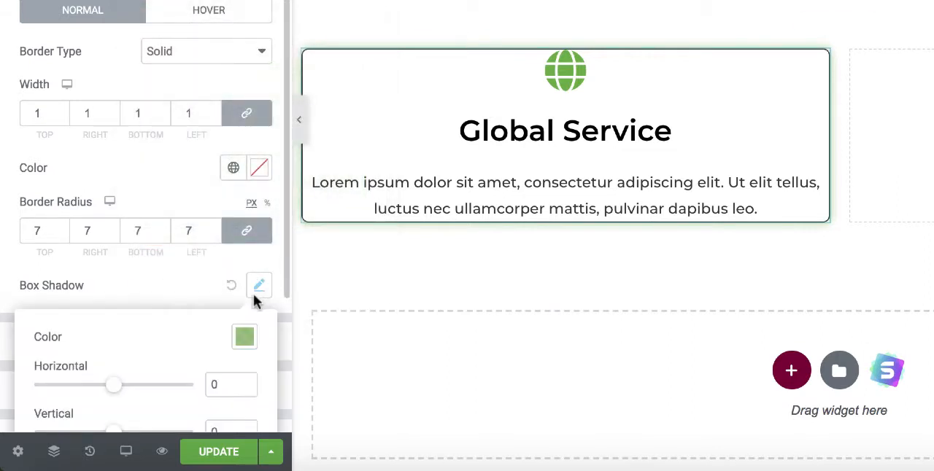
scroll(180, 348, "down", 5)
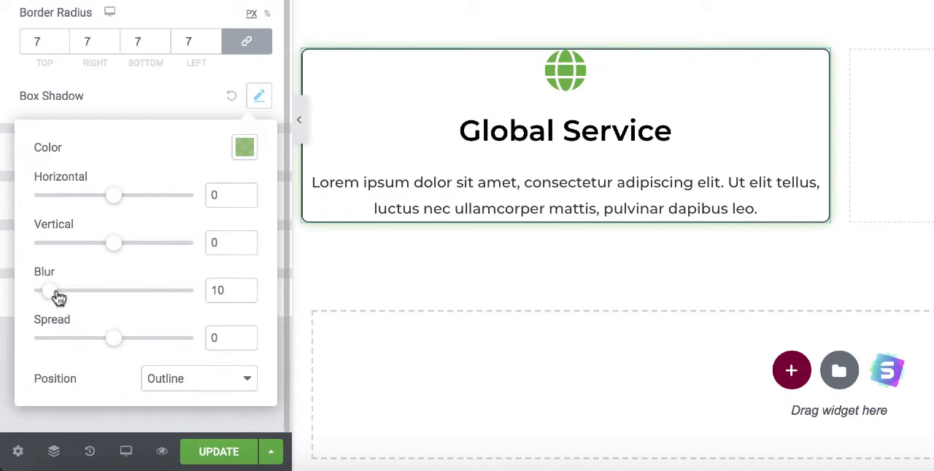
mouse_move(46, 297)
left_mouse_down()
mouse_move(134, 302)
mouse_move(48, 295)
left_mouse_up()
left_click(138, 90)
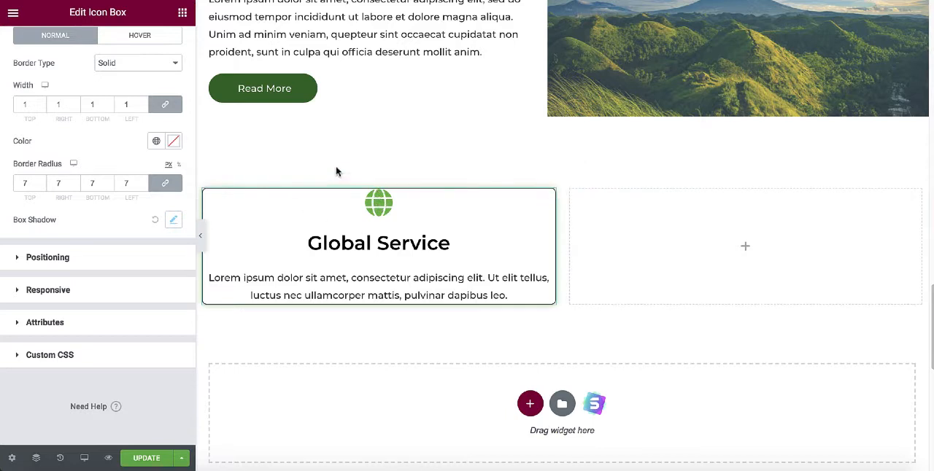
Set the Global Service icon box's padding to 10 px on all four sides.
scroll(113, 175, "up", 1)
scroll(114, 178, "up", 2)
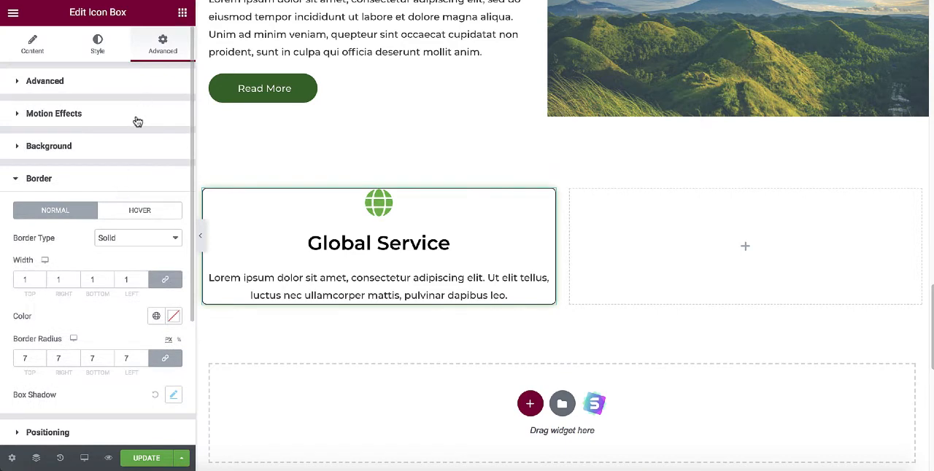
left_click(42, 85)
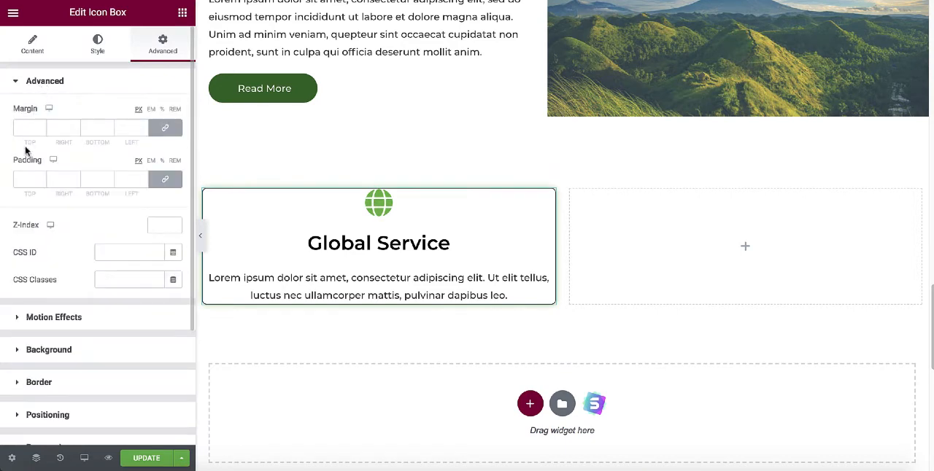
left_click(25, 179)
type("10")
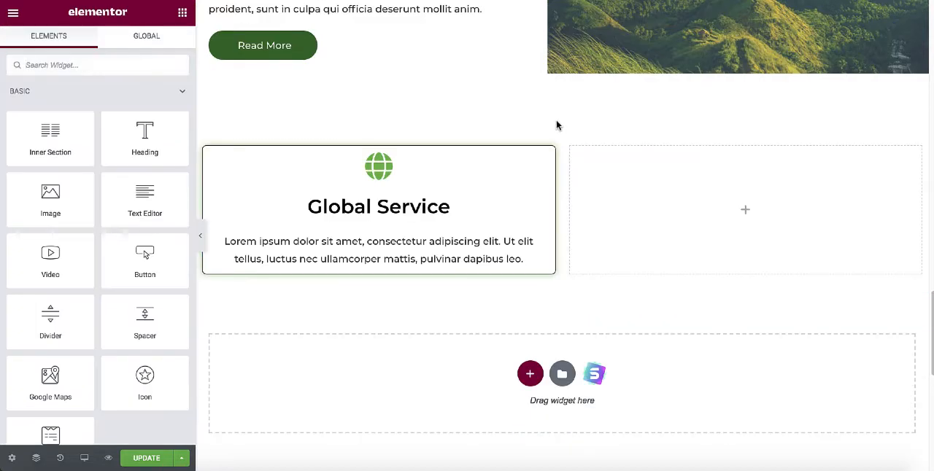
Duplicate the Global Service icon box and move the copy into the empty neighbouring column.
scroll(556, 132, "up", 1)
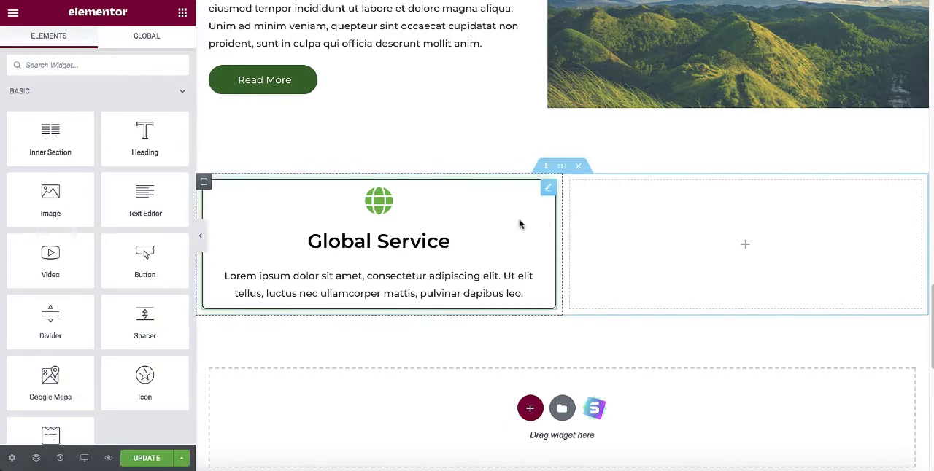
right_click(548, 189)
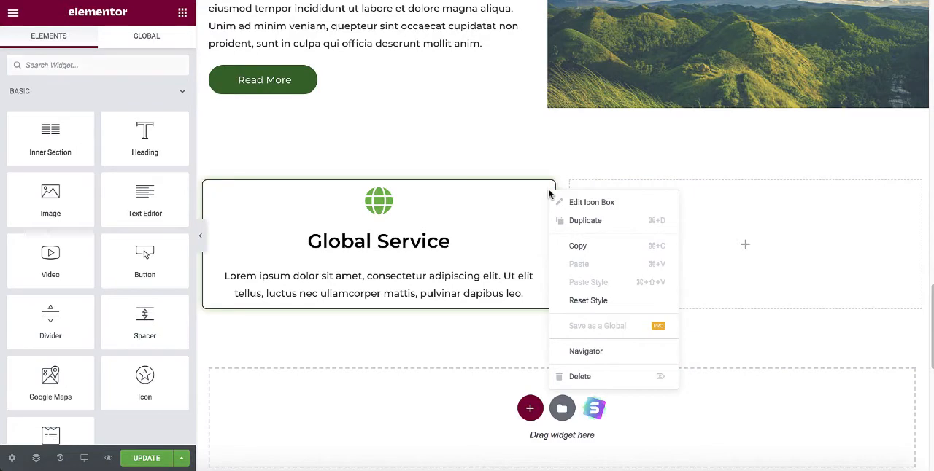
left_click(592, 225)
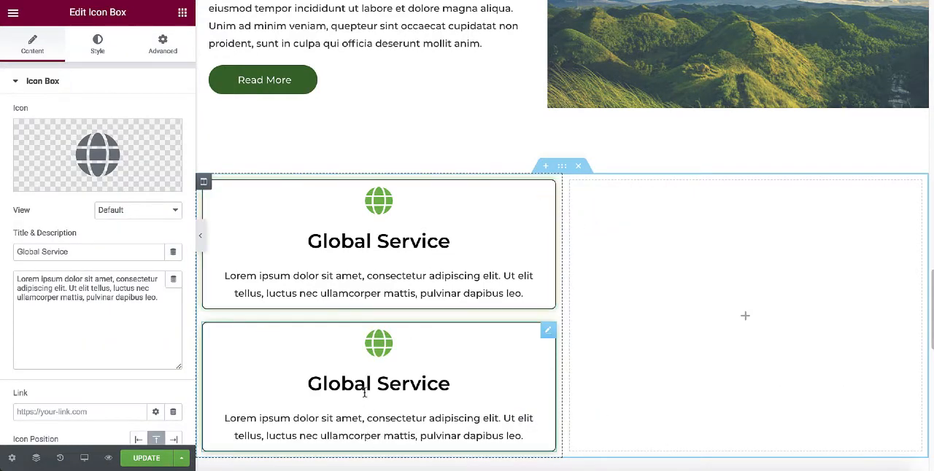
left_click_drag(364, 394, 734, 241)
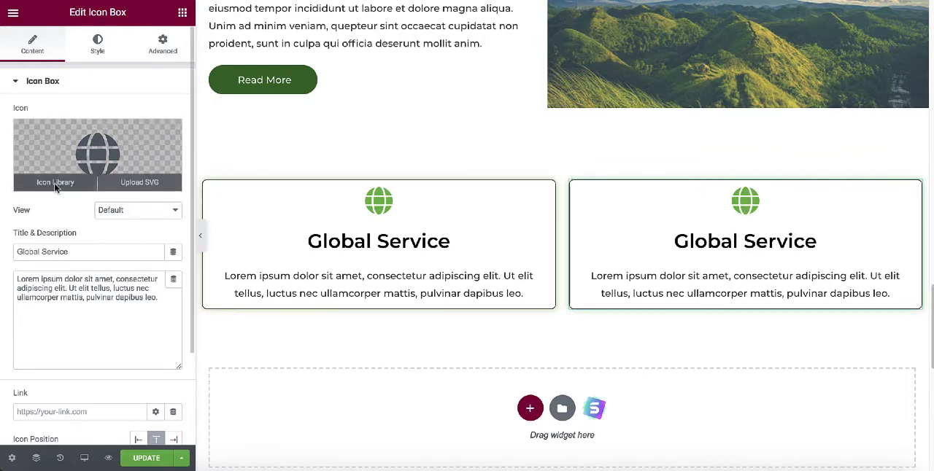
Change the copied icon box's icon to the solid Clock and its title to "Fast Service".
left_click(55, 184)
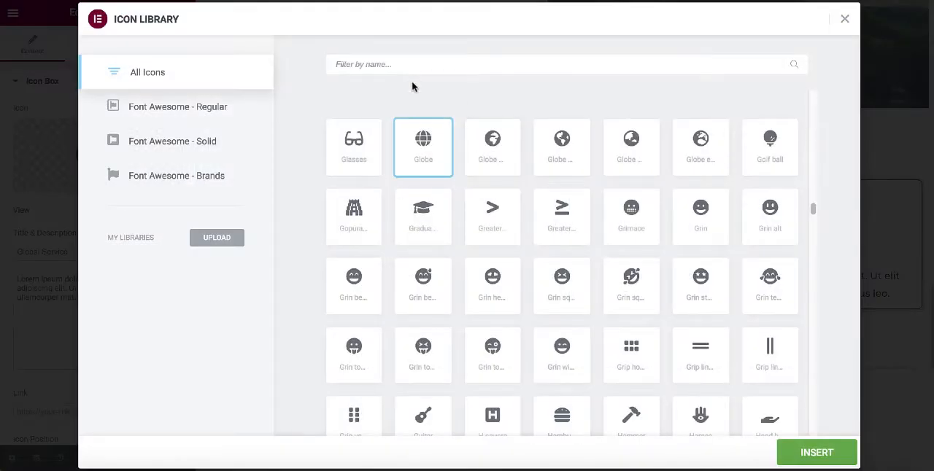
type("clock")
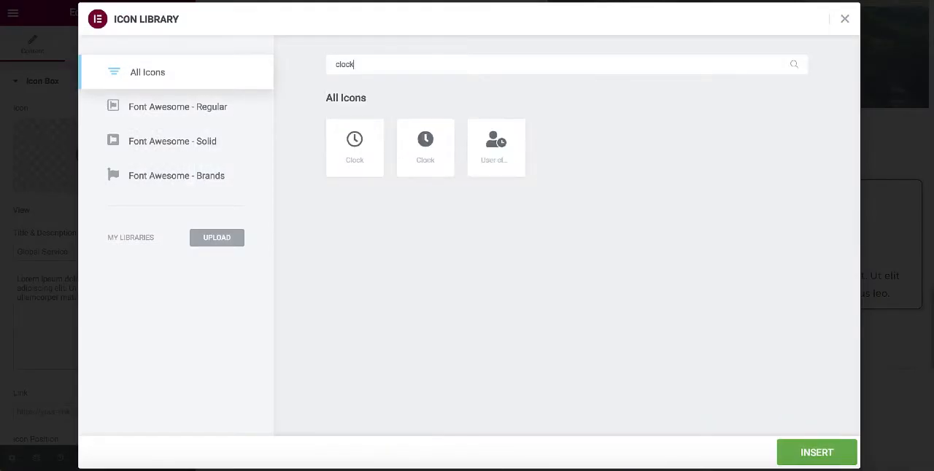
left_click(425, 150)
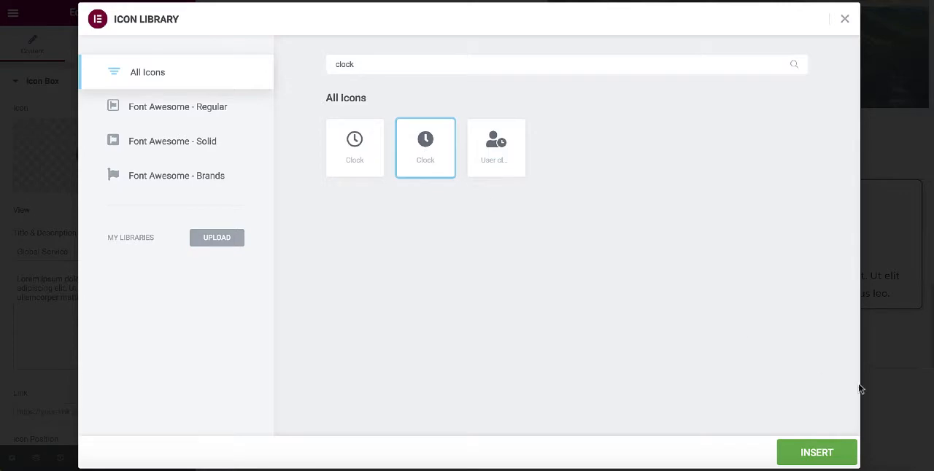
left_click(817, 452)
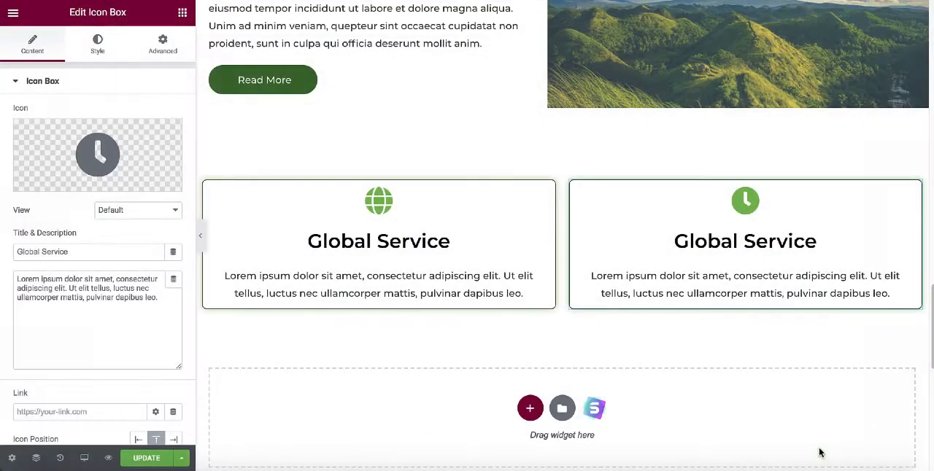
double_click(699, 242)
type("Fast")
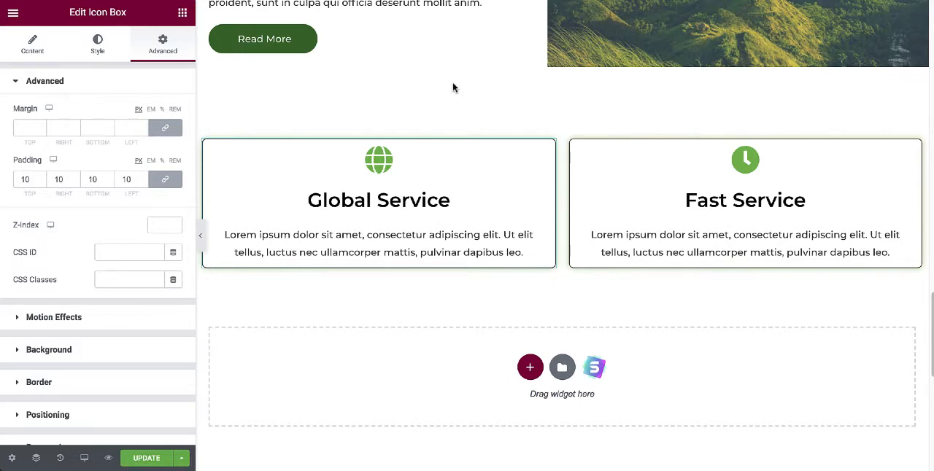
Add a new single-column section below the two icon boxes.
scroll(452, 88, "down", 2)
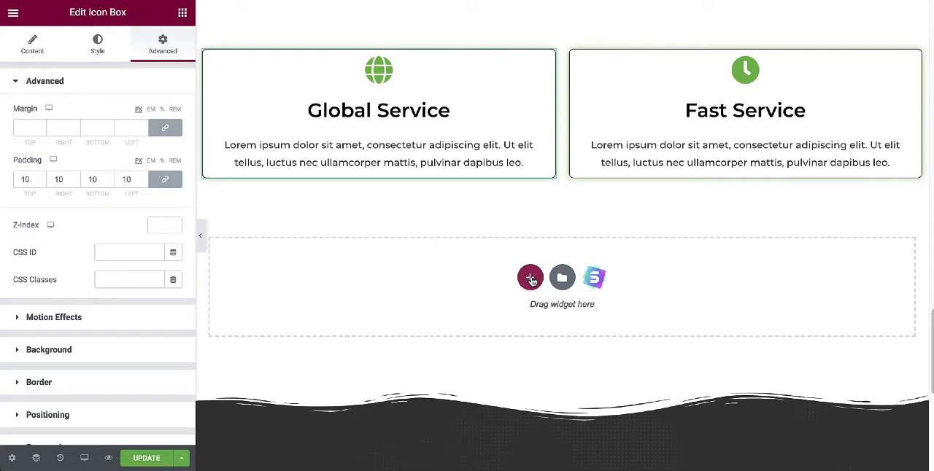
left_click(530, 278)
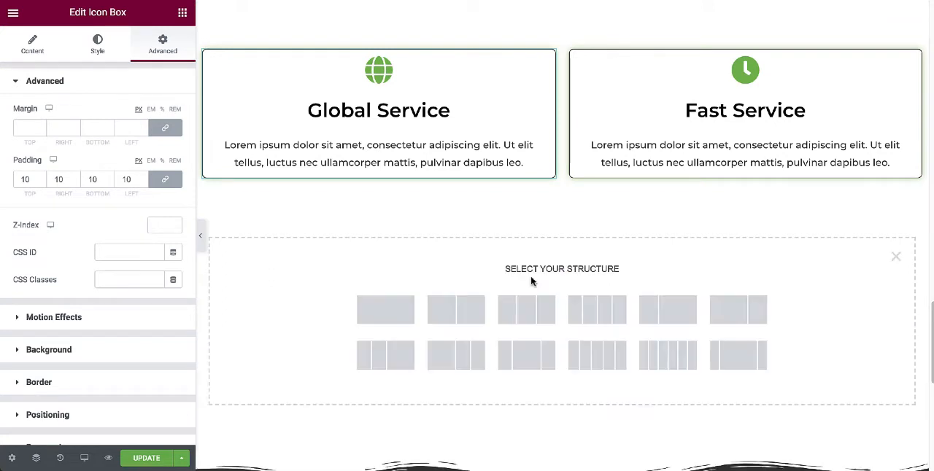
left_click(385, 311)
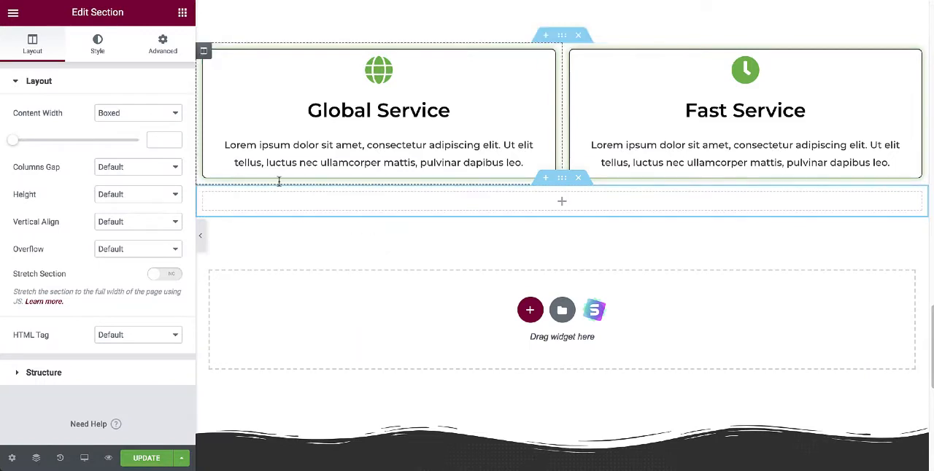
Find the basic Video widget and place it in the new single-column section.
left_click(183, 13)
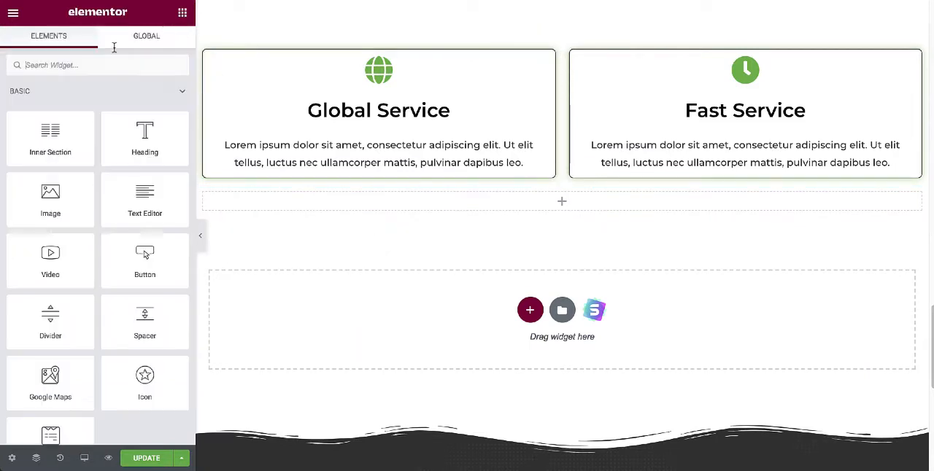
type("video")
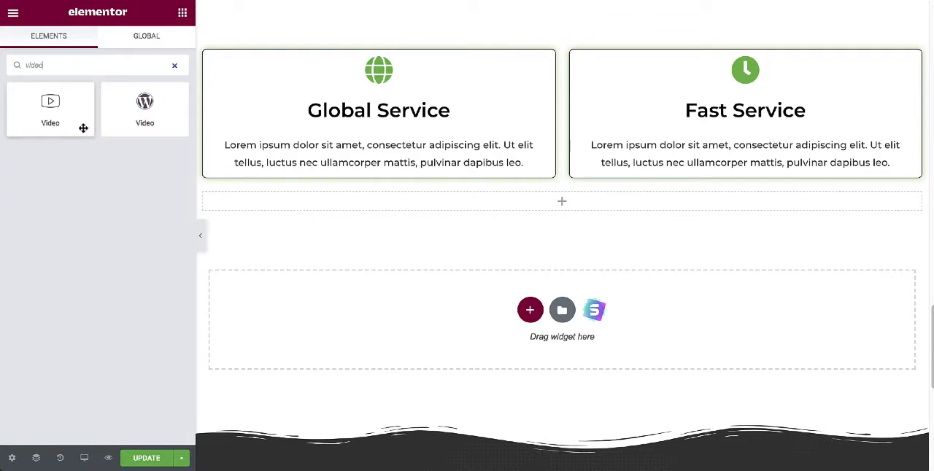
left_click_drag(52, 113, 541, 211)
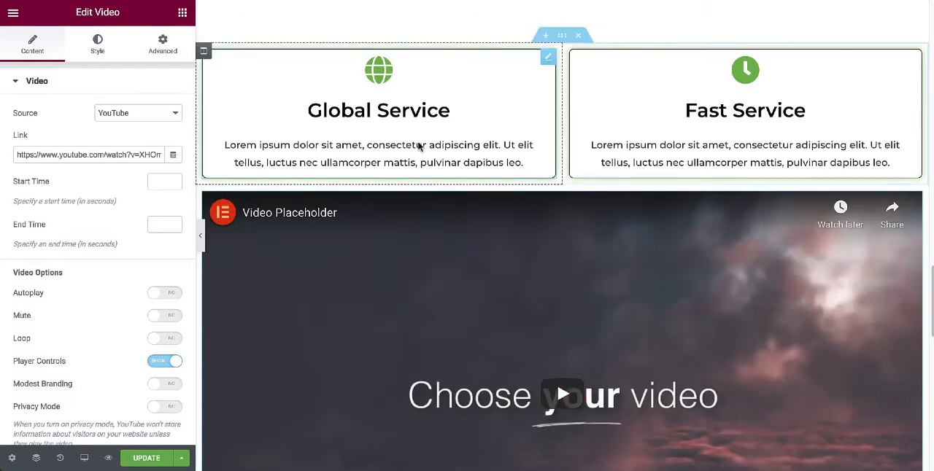
Switch to YouTube, search for "ocean" and open the "2 Hours of Beautiful Coral Reef Fish" video.
scroll(554, 125, "down", 2)
scroll(553, 125, "down", 1)
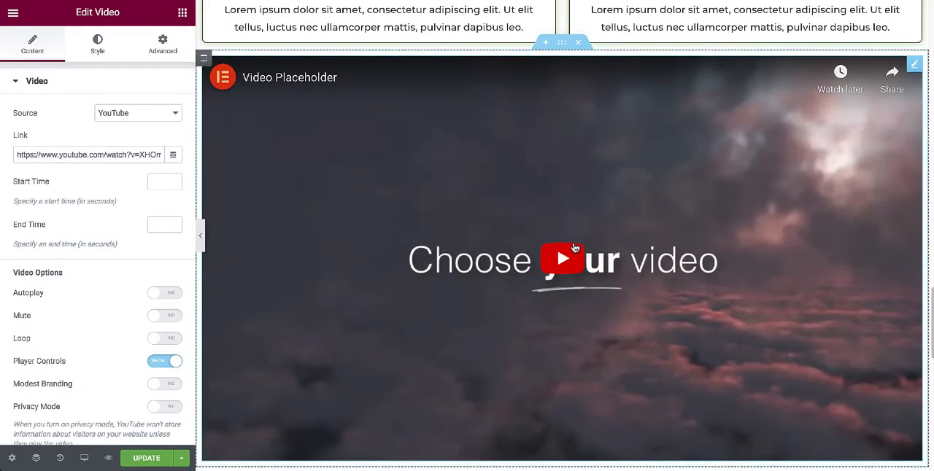
scroll(650, 254, "down", 1)
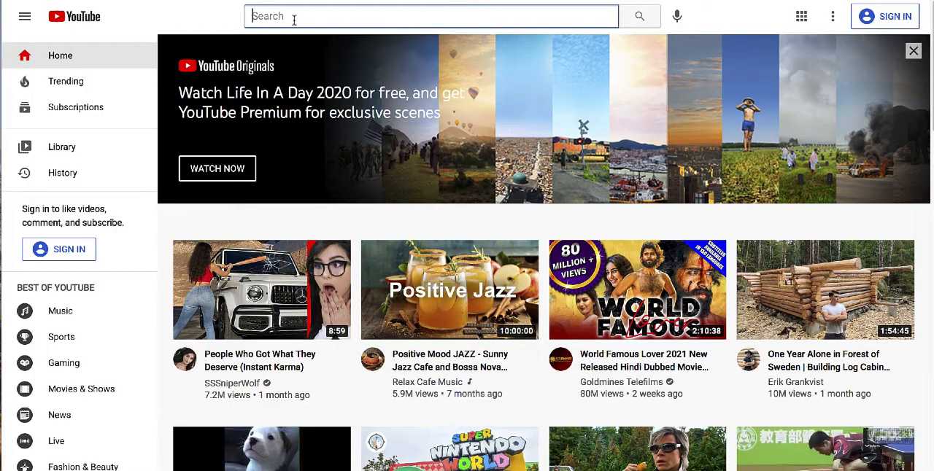
type("ocean")
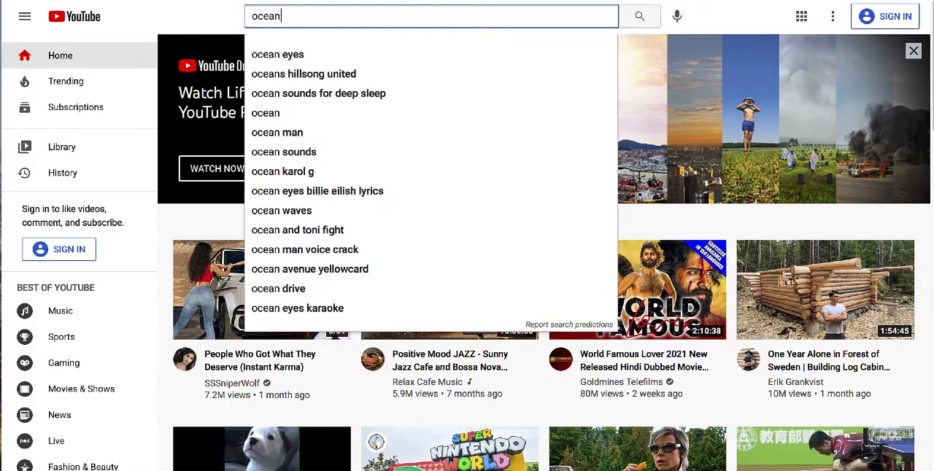
key("Escape")
key("Return")
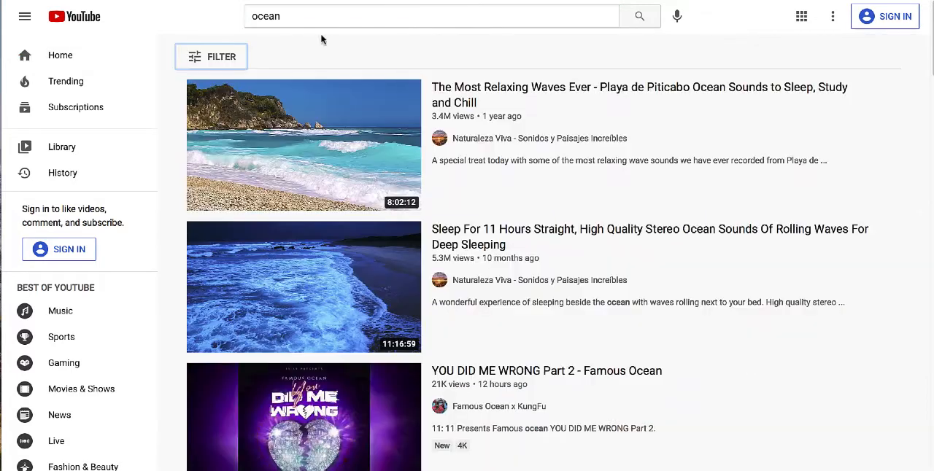
scroll(399, 102, "down", 2)
scroll(399, 102, "down", 5)
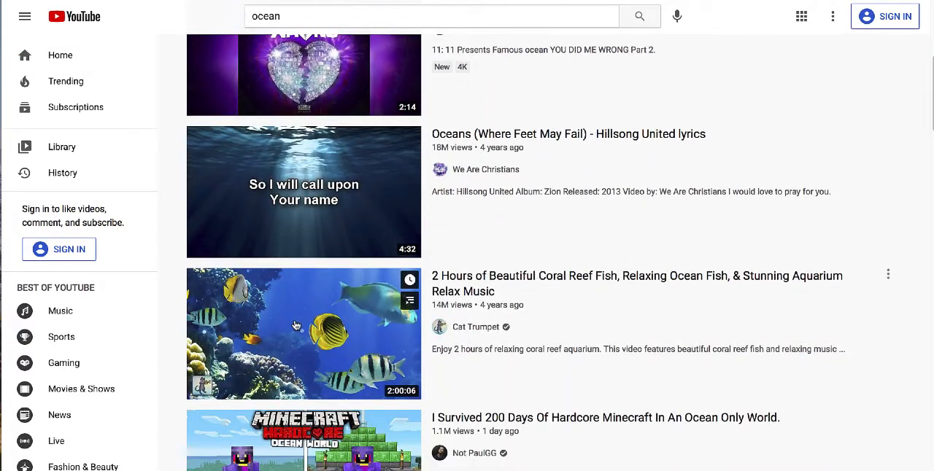
left_click(296, 324)
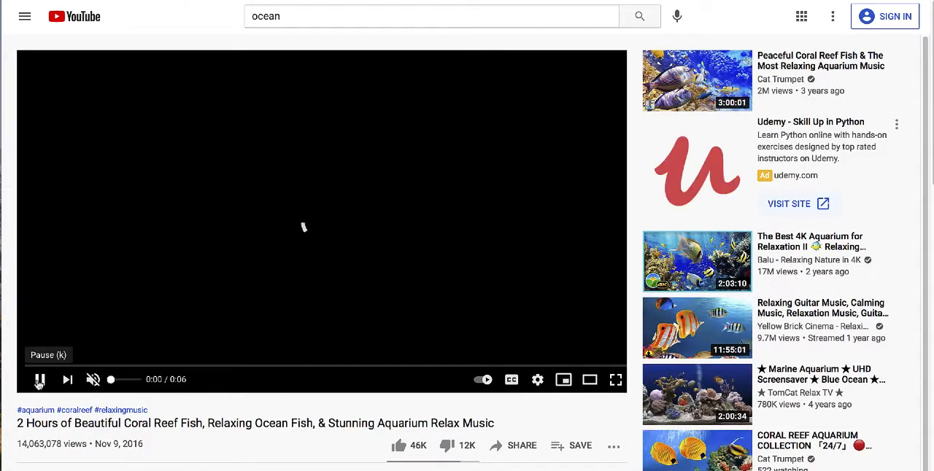
Copy the coral reef fish video's share link.
scroll(462, 431, "down", 1)
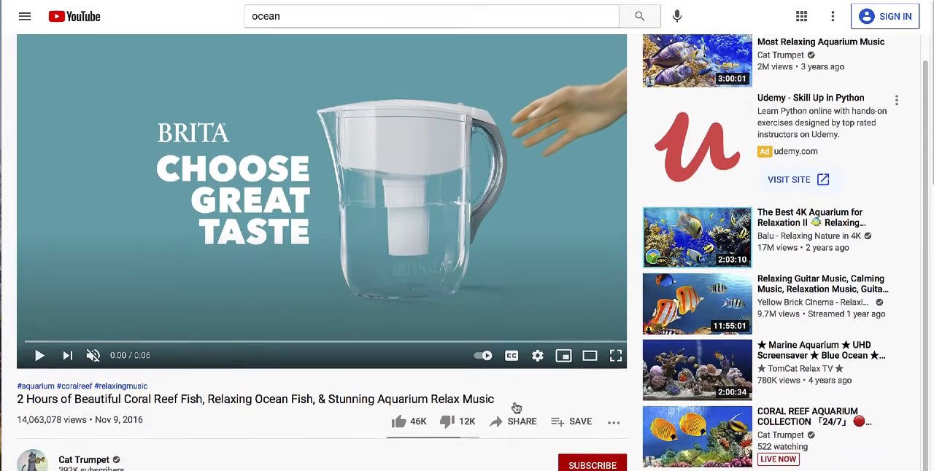
left_click(521, 427)
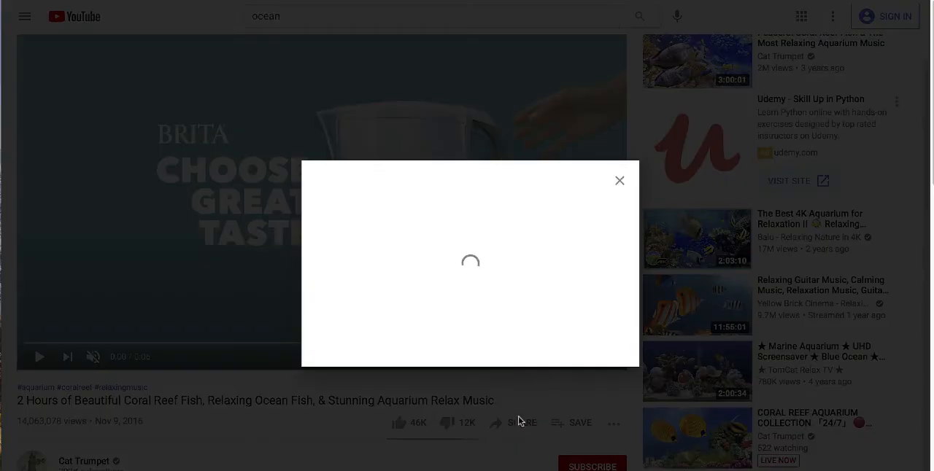
left_click(596, 292)
key("ctrl+c")
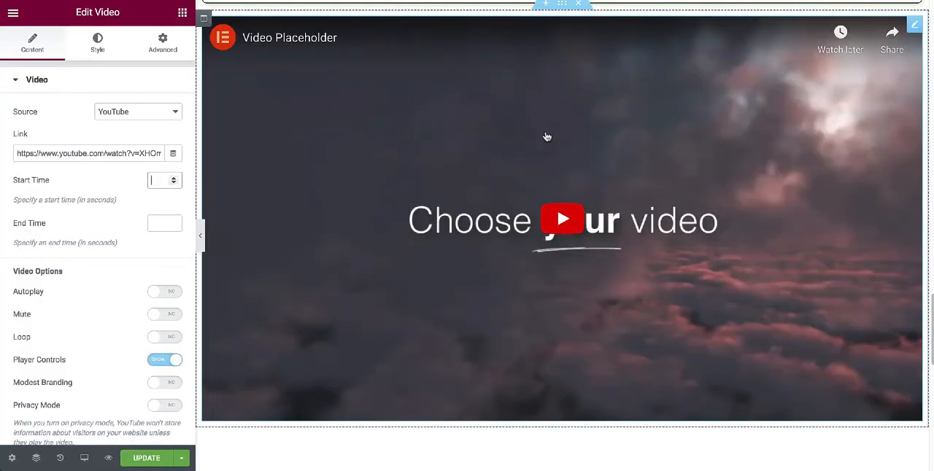
left_click(124, 153)
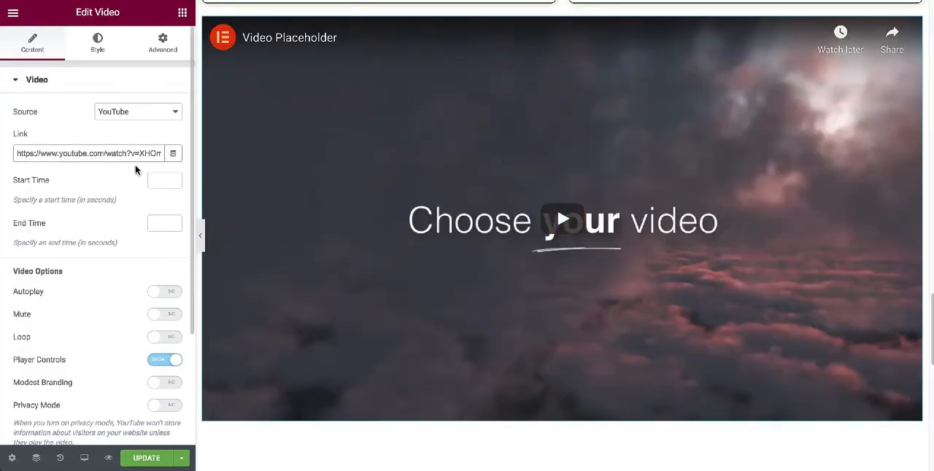
key("ctrl+a")
key("BackSpace")
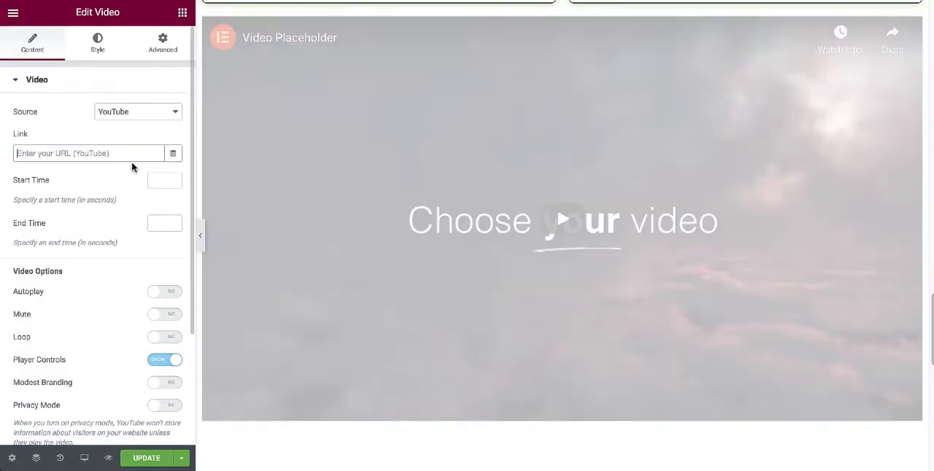
key("ctrl+v")
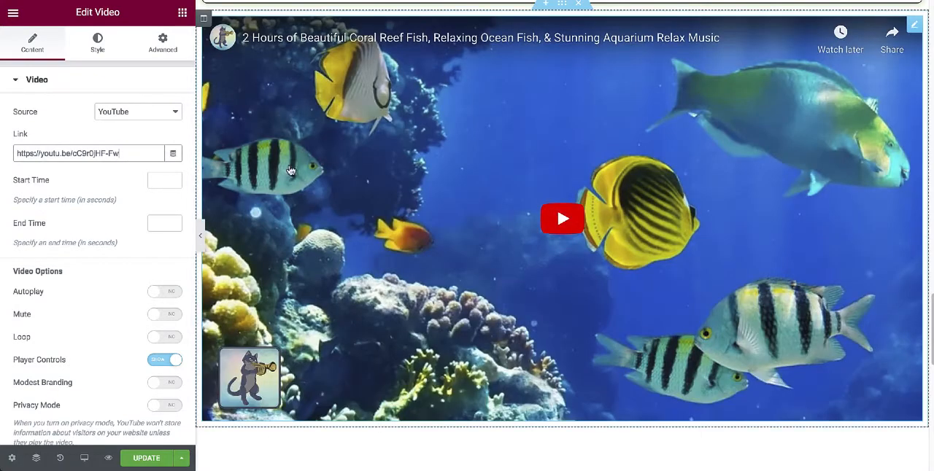
Set the video's start time to 10 seconds and open its end time for editing.
left_click(159, 180)
type("10")
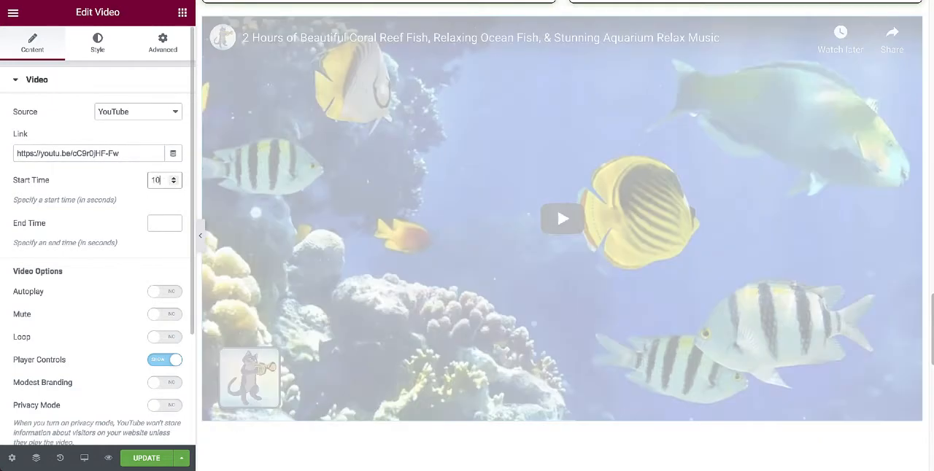
left_click(153, 225)
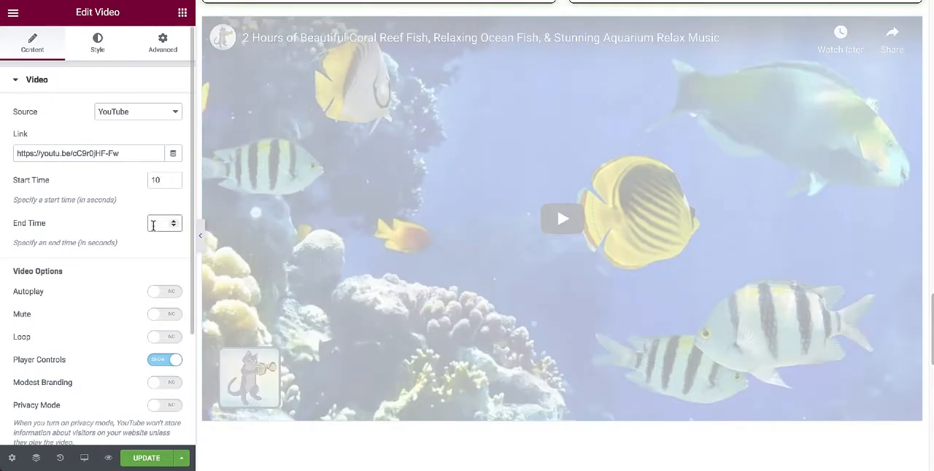
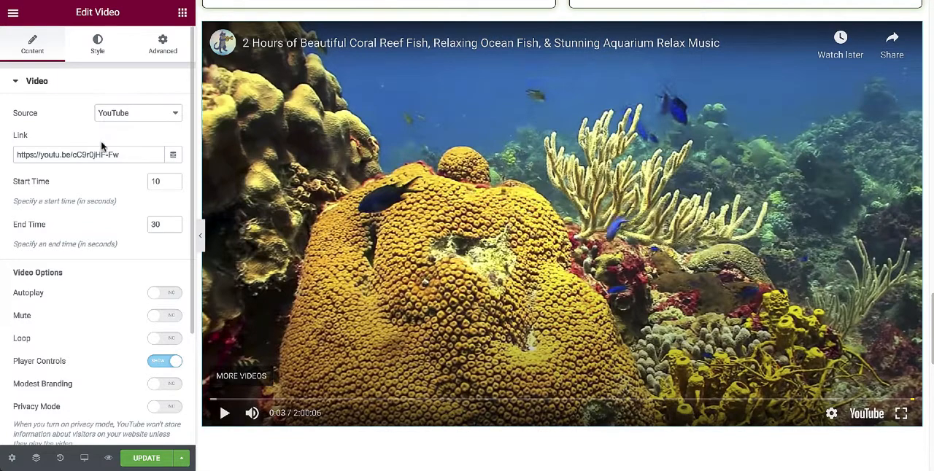
Turn on Autoplay and Loop for the coral reef video widget.
scroll(98, 183, "down", 1)
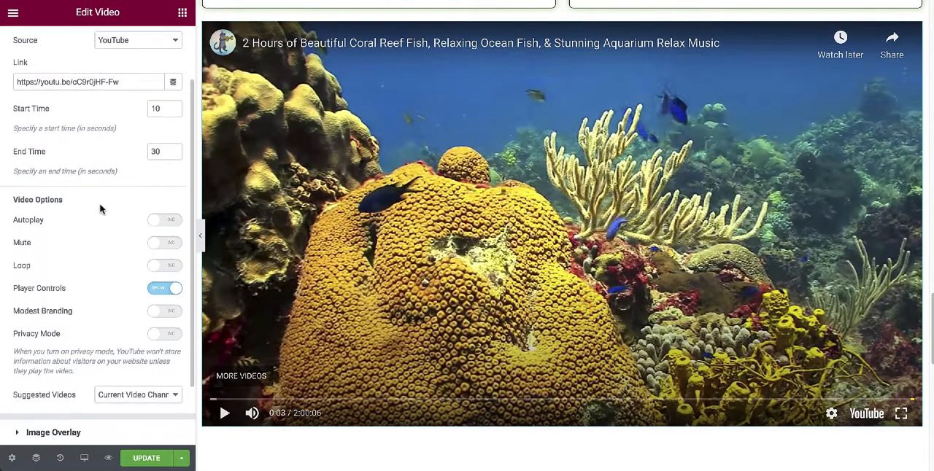
left_click(157, 213)
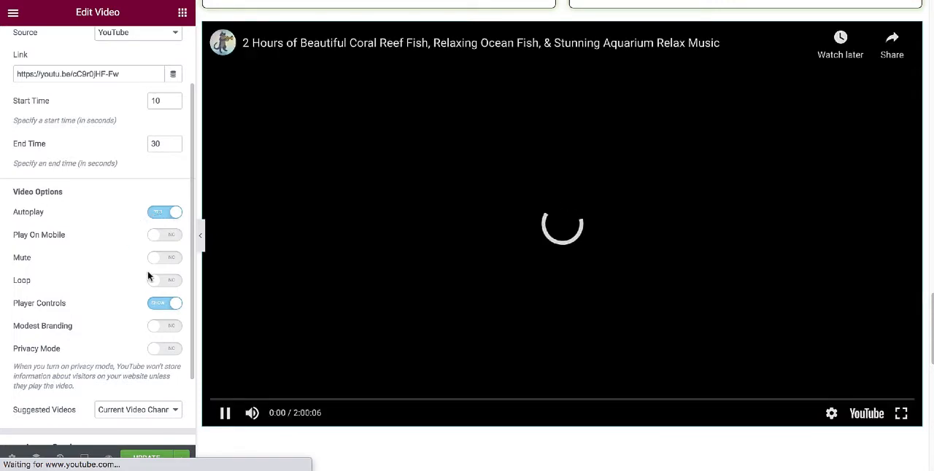
left_click(158, 281)
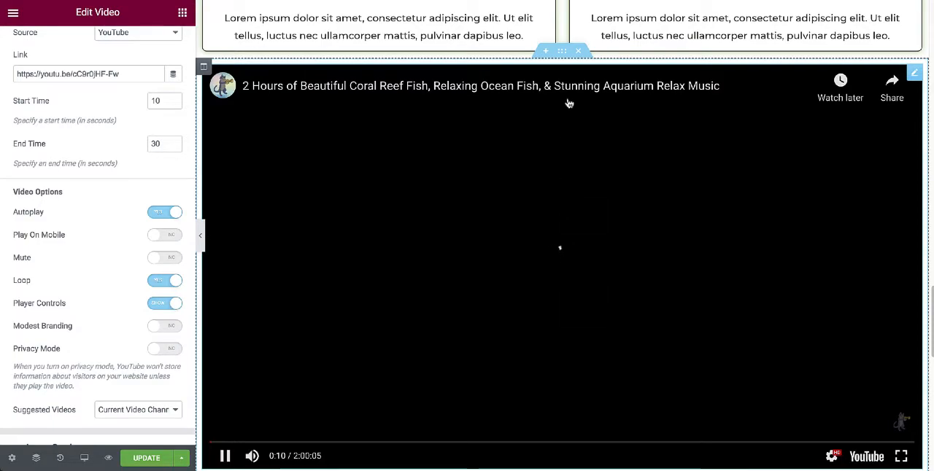
Reduce the boxed content width of the video's section so the video shrinks to less than half the page width.
left_click(561, 52)
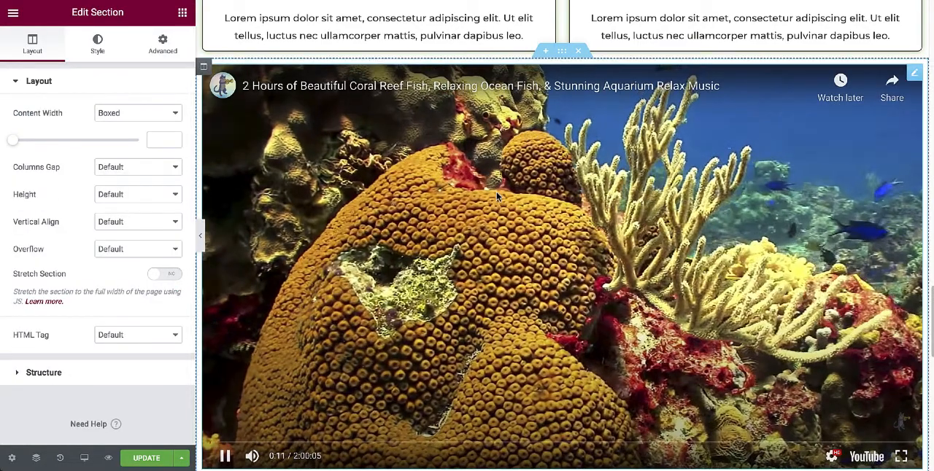
left_click(496, 193)
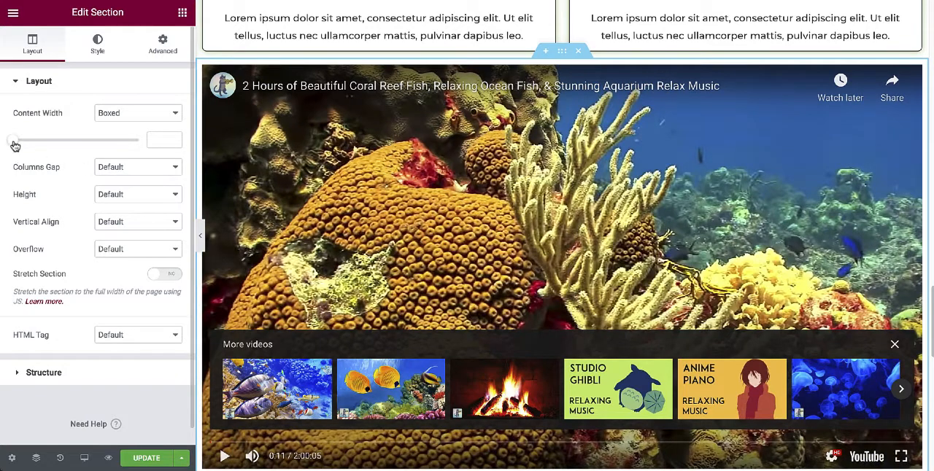
left_click_drag(15, 145, 16, 145)
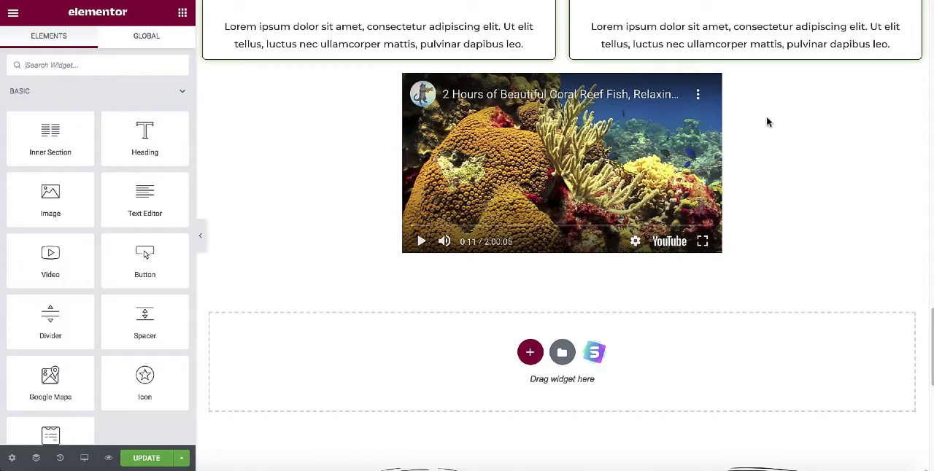
Add a single-column section below the video and place a SoundCloud widget in it.
left_click(530, 352)
left_click(374, 395)
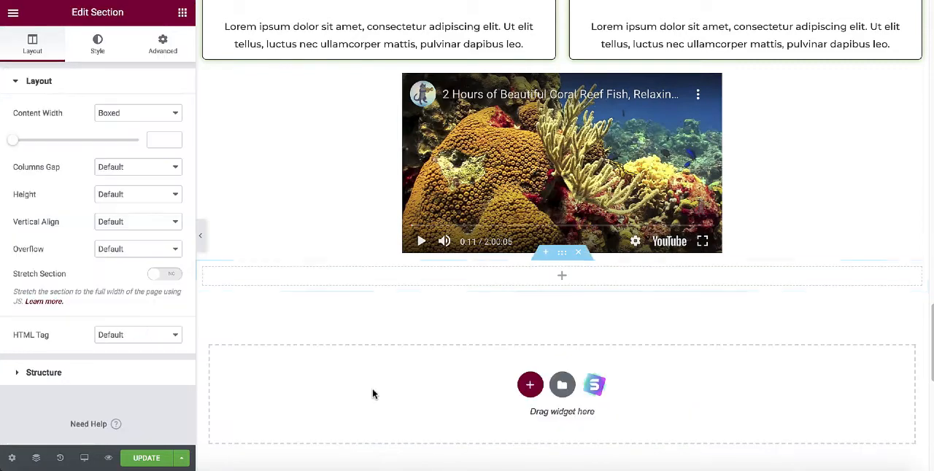
left_click(181, 12)
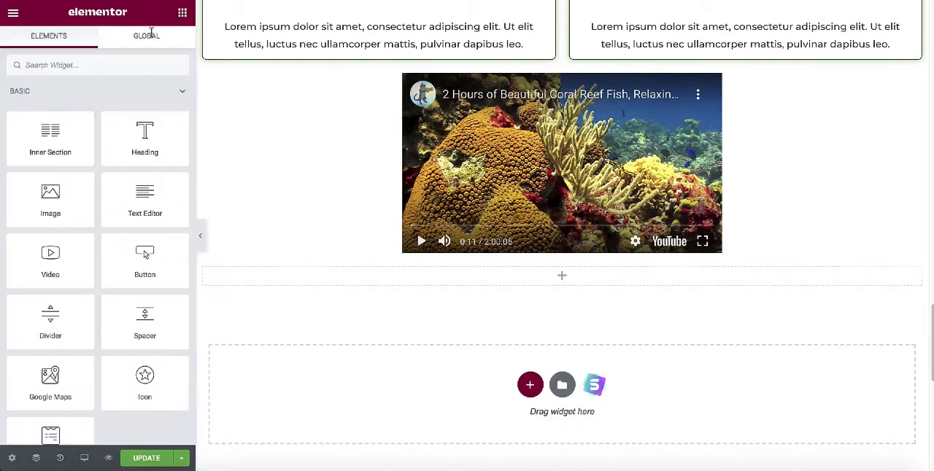
scroll(93, 154, "down", 3)
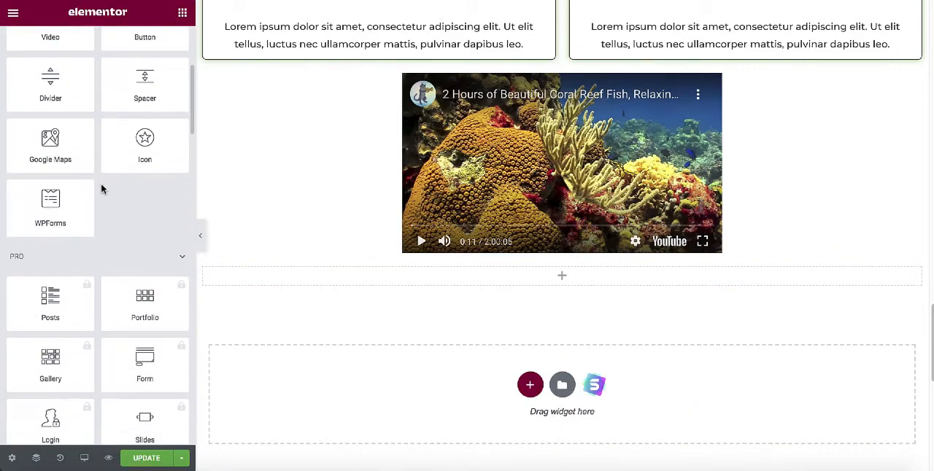
scroll(97, 190, "down", 3)
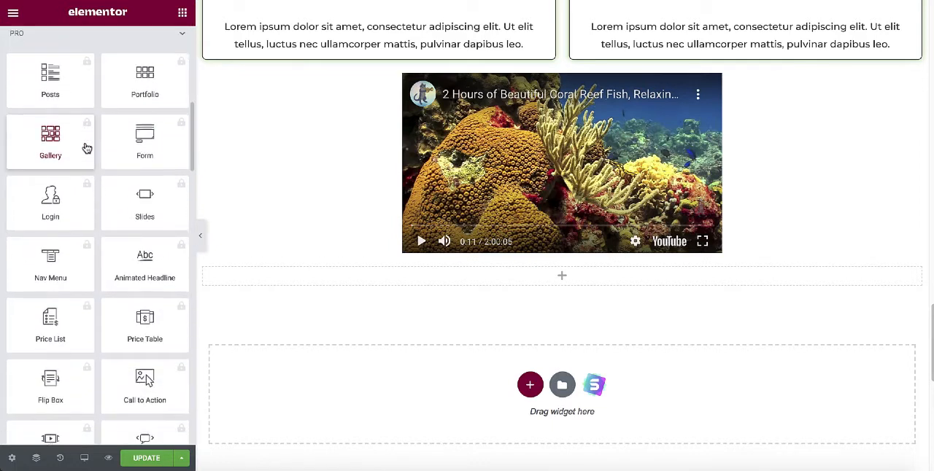
scroll(85, 146, "down", 3)
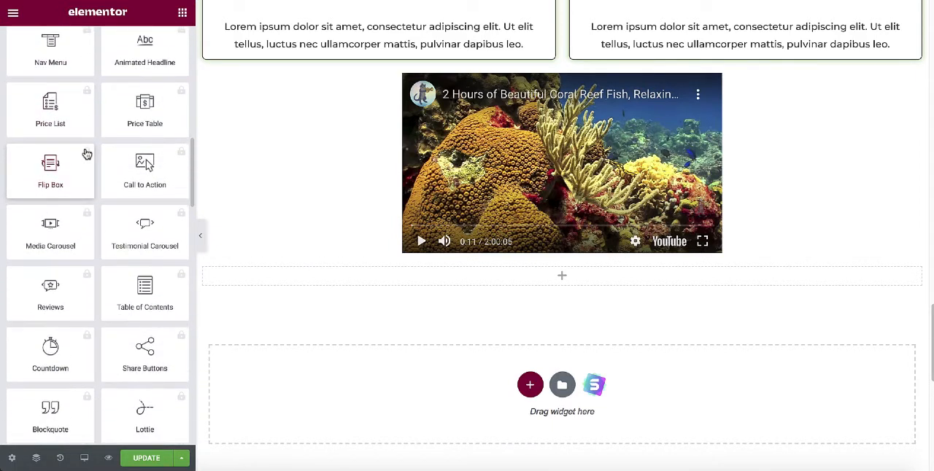
scroll(85, 153, "down", 5)
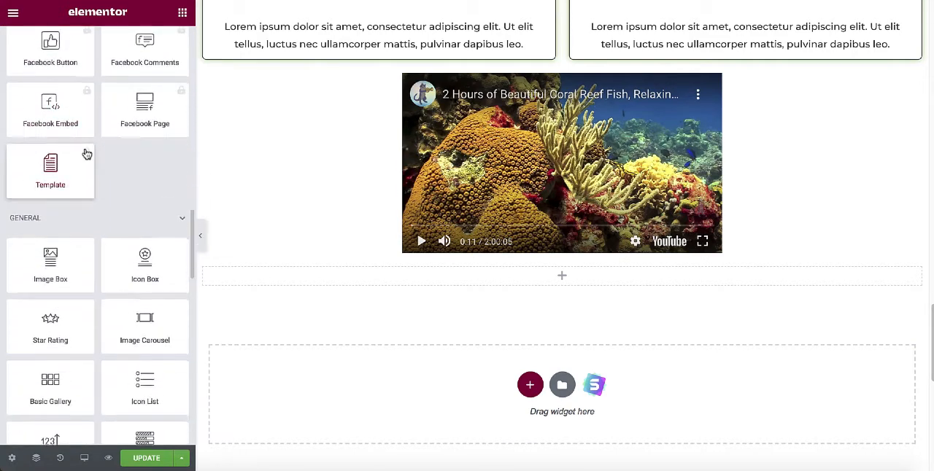
scroll(86, 154, "down", 5)
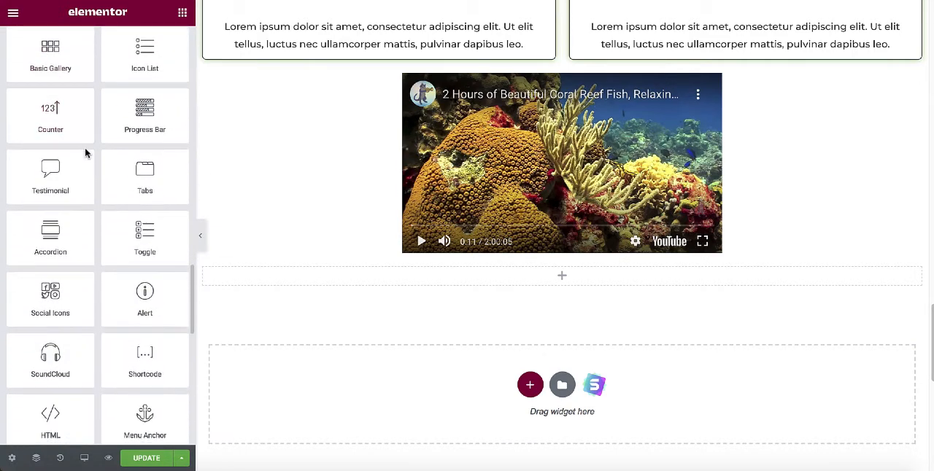
scroll(86, 153, "down", 3)
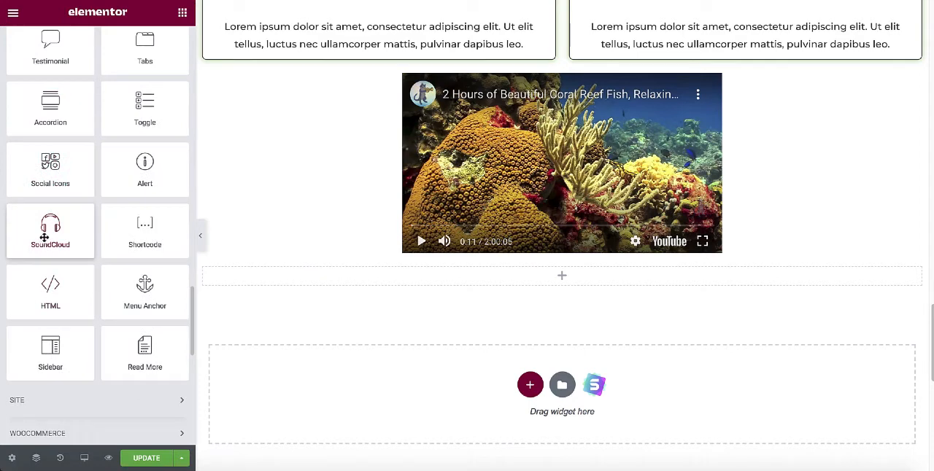
left_click_drag(45, 231, 576, 285)
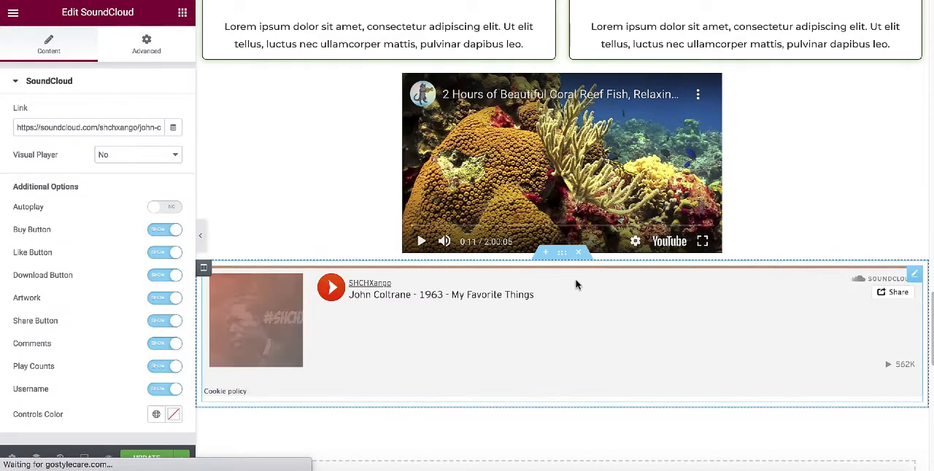
Play the sample track in the SoundCloud player briefly and pause it.
scroll(494, 321, "down", 1)
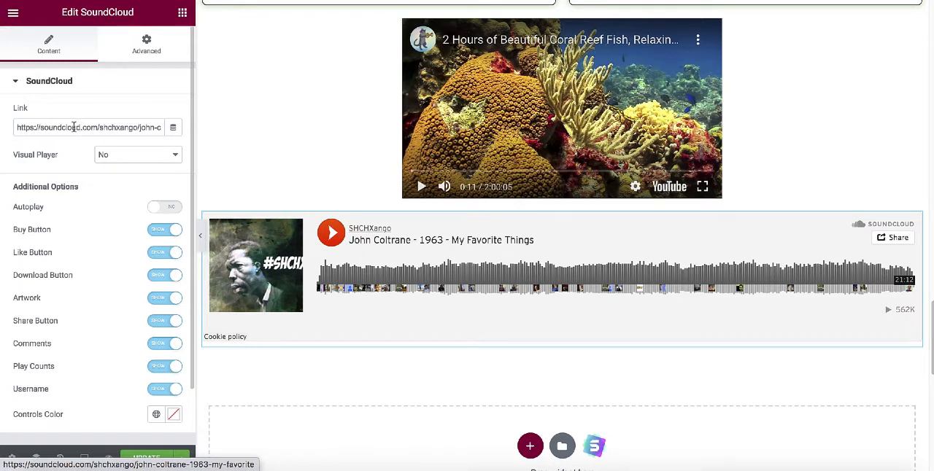
left_click(331, 234)
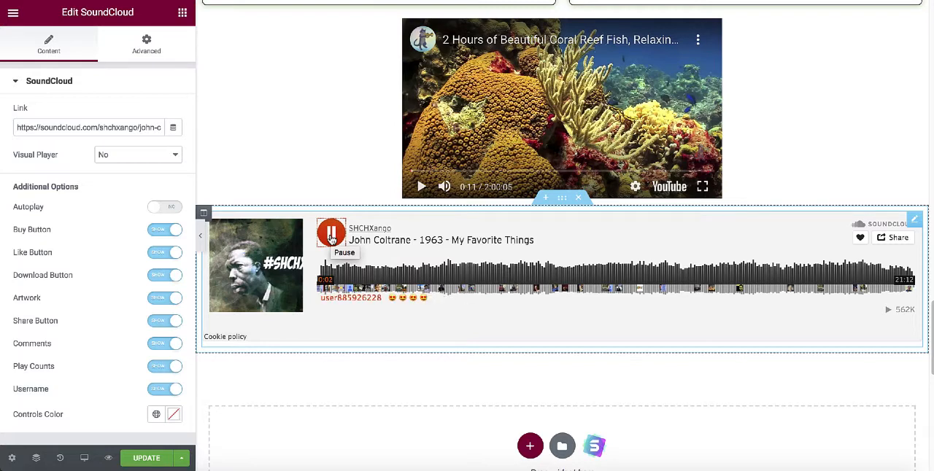
left_click(330, 234)
Look through the available Pro and General widgets and add an empty single-column section below the SoundCloud player.
scroll(530, 152, "down", 3)
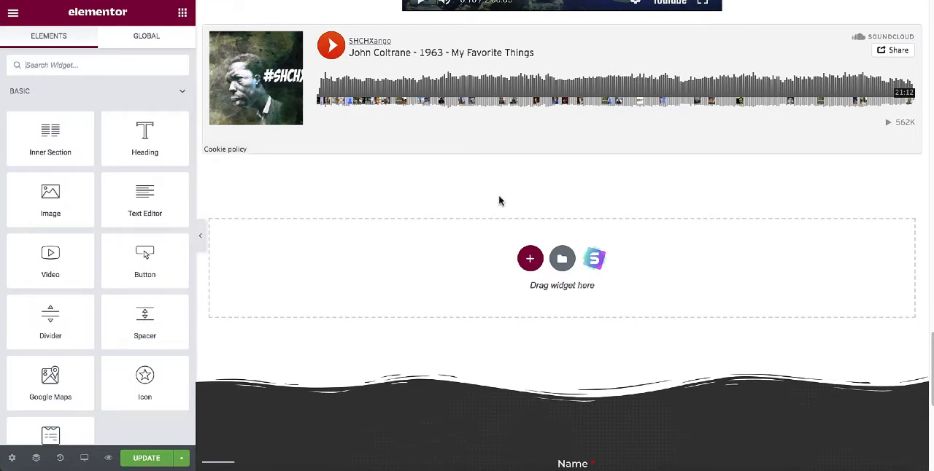
scroll(137, 165, "down", 5)
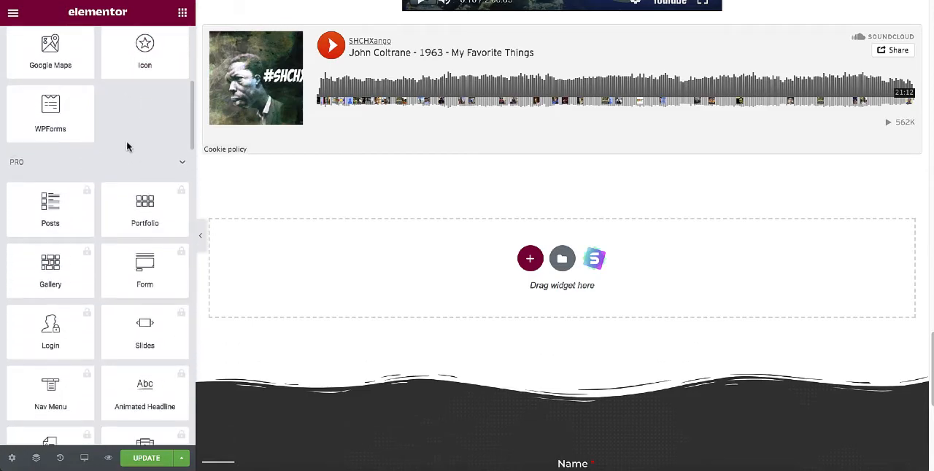
scroll(127, 146, "down", 2)
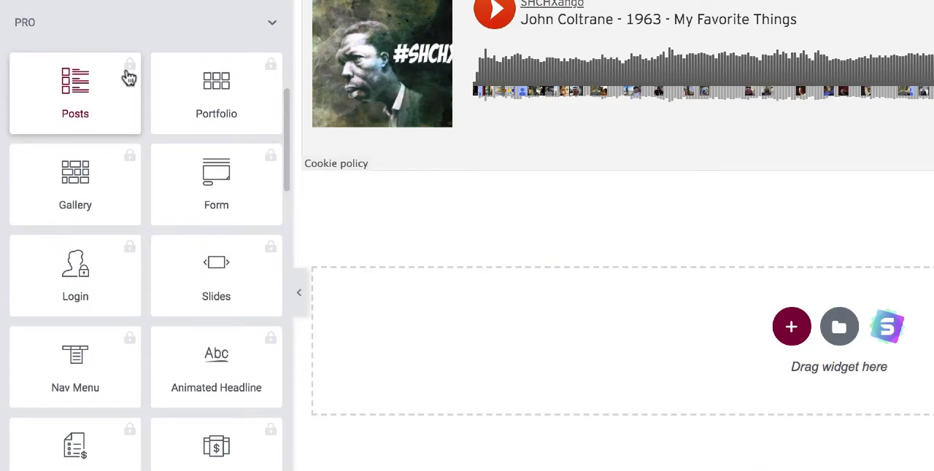
scroll(128, 78, "down", 6)
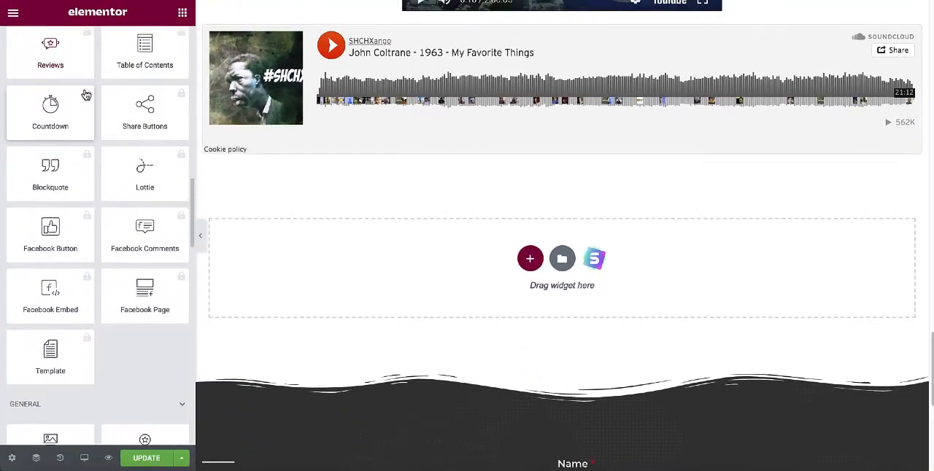
scroll(85, 96, "down", 5)
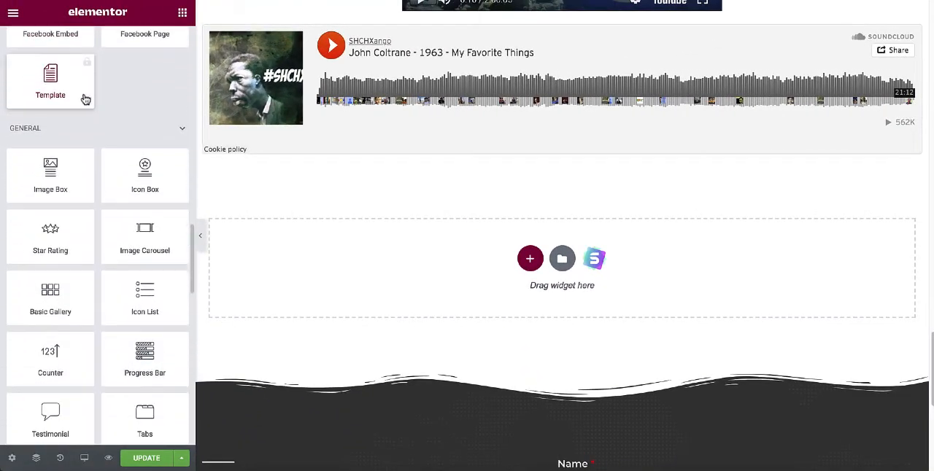
scroll(85, 99, "down", 3)
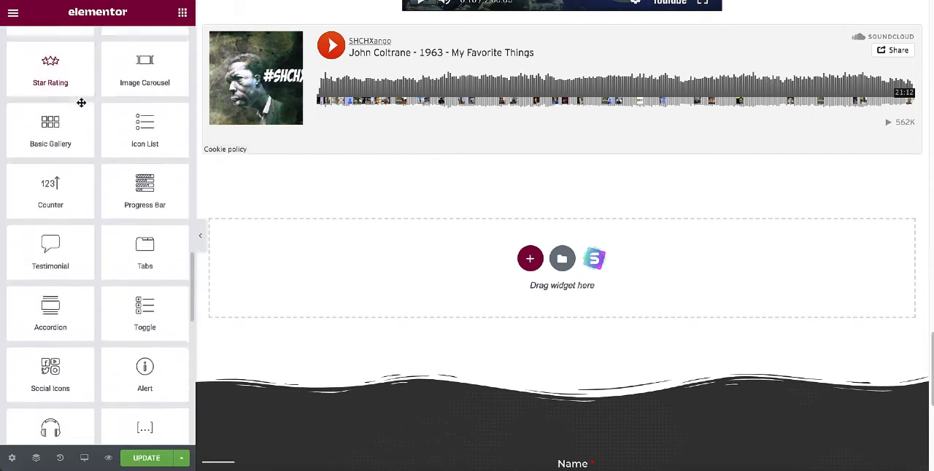
scroll(81, 102, "down", 1)
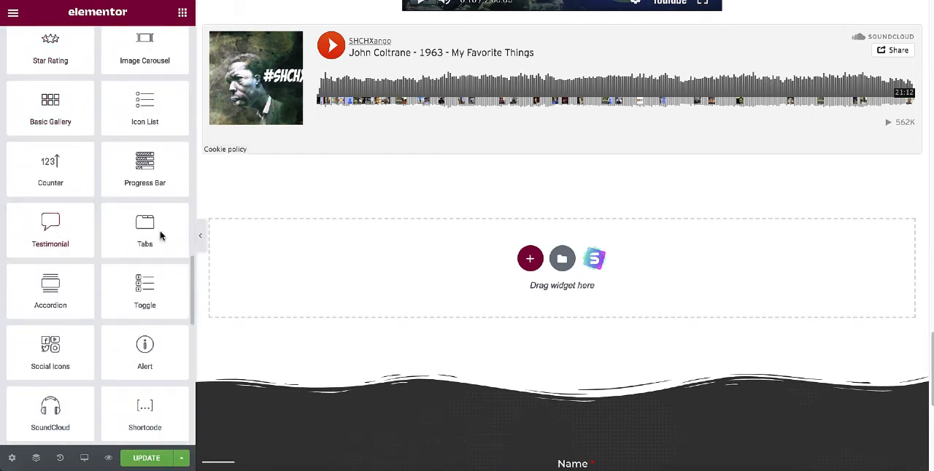
left_click(528, 261)
left_click(386, 295)
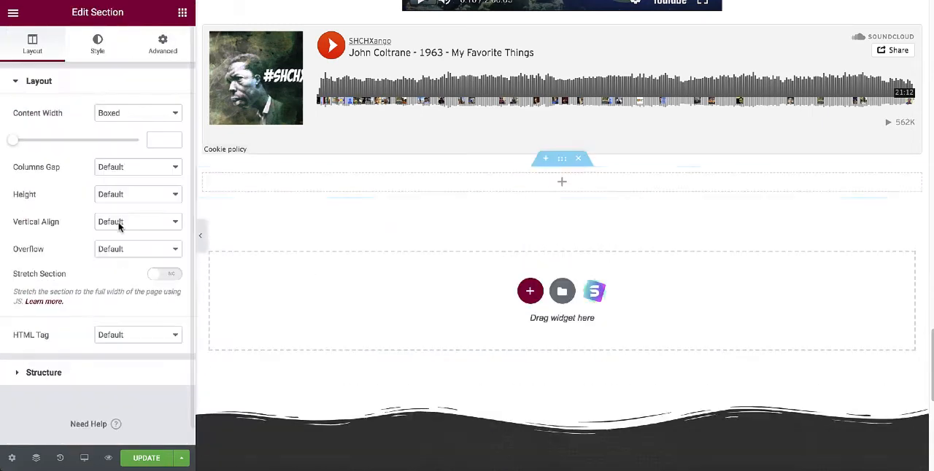
Search the widgets for "test" and place a Testimonial widget in the empty section below the SoundCloud player.
left_click(182, 13)
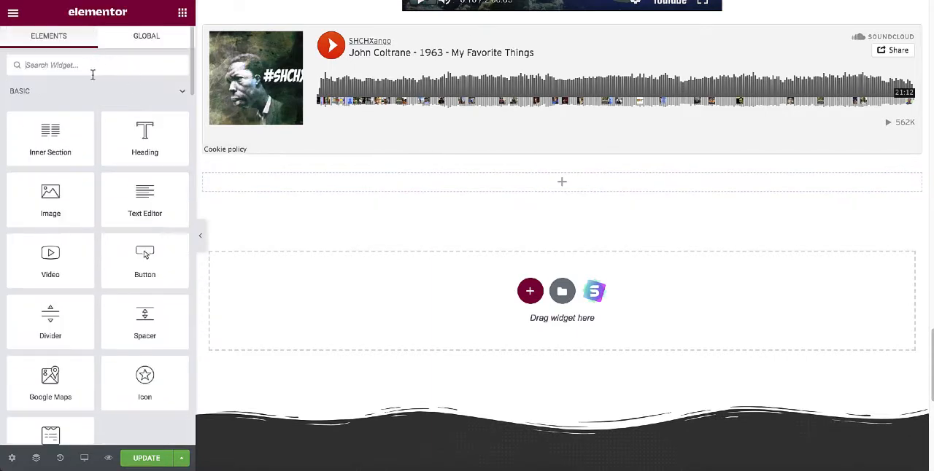
type("test")
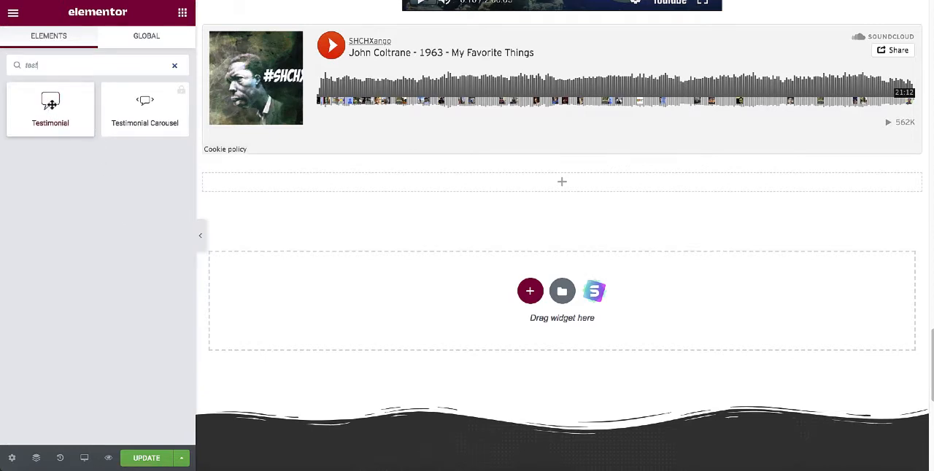
left_click_drag(50, 102, 585, 196)
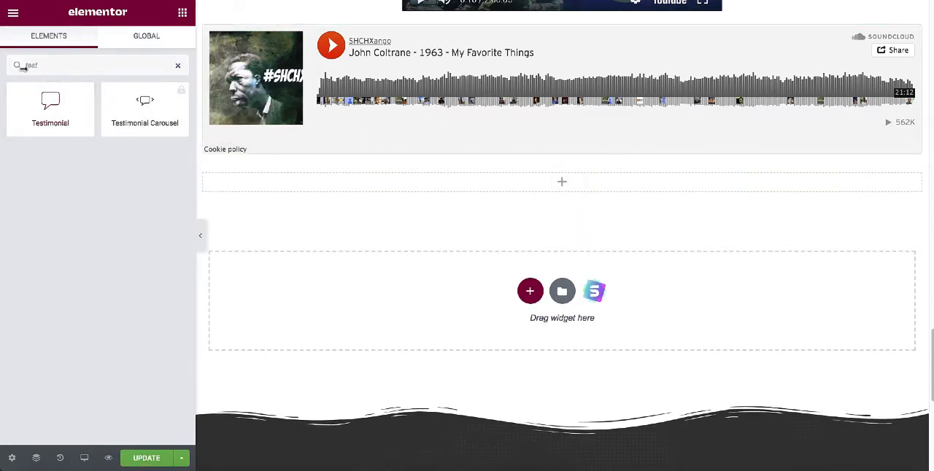
left_click_drag(51, 109, 552, 194)
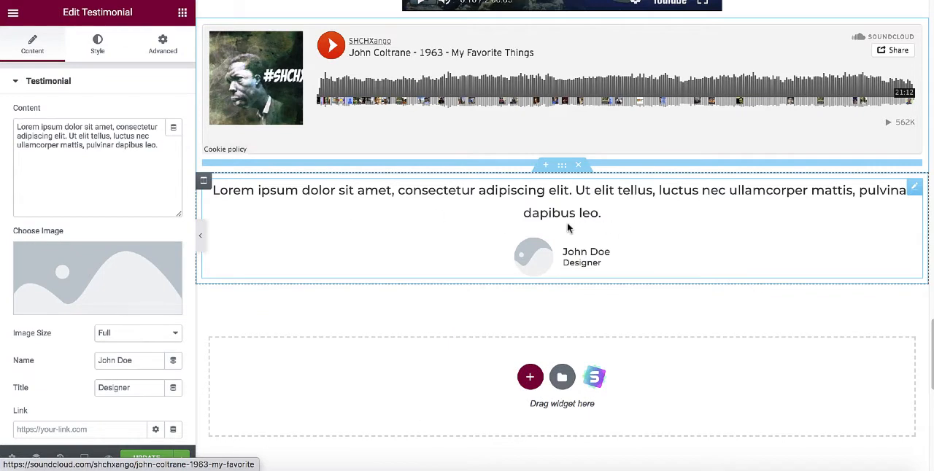
Upload the portrait photo model-429733_640.jpg to the media library as the testimonial's image.
scroll(568, 228, "down", 1)
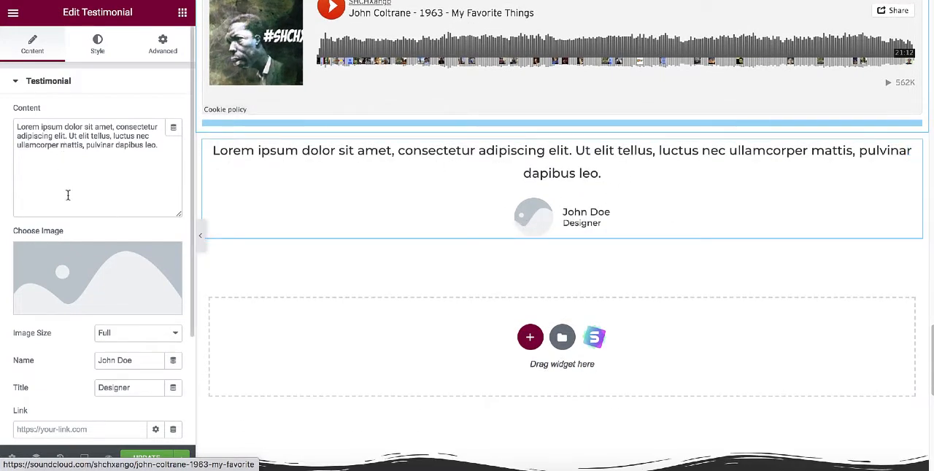
scroll(68, 195, "down", 2)
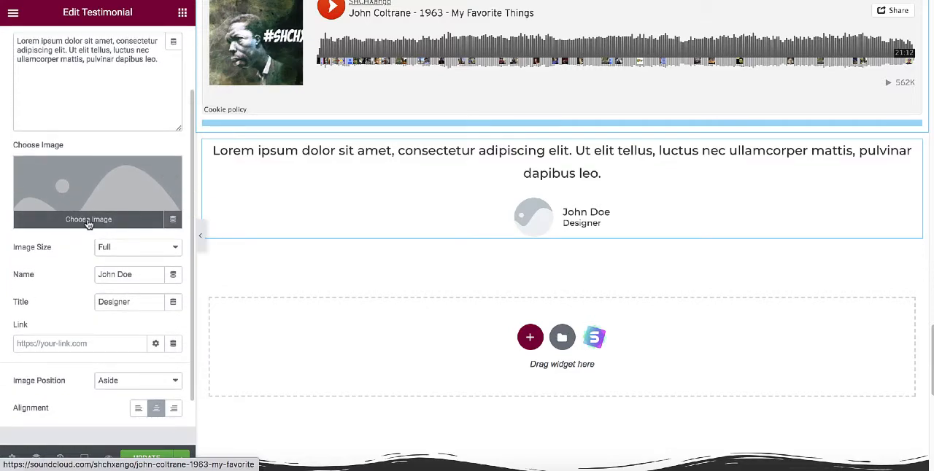
left_click(87, 221)
left_click(86, 212)
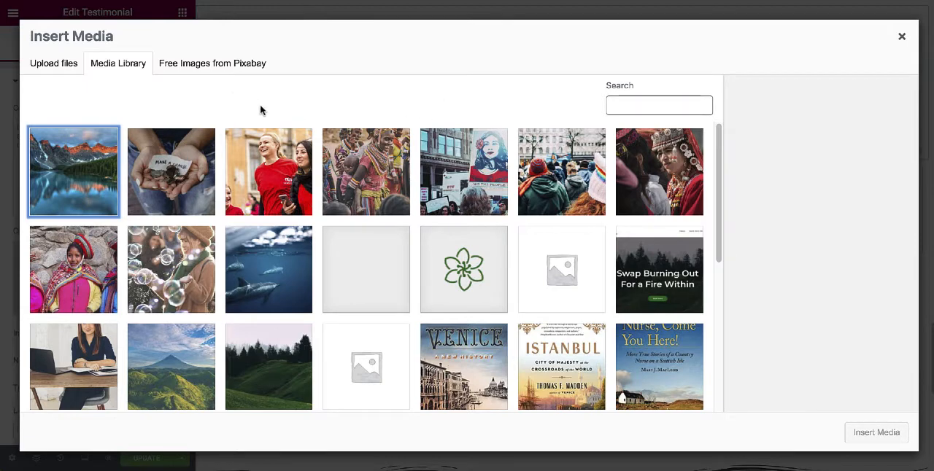
left_click(53, 66)
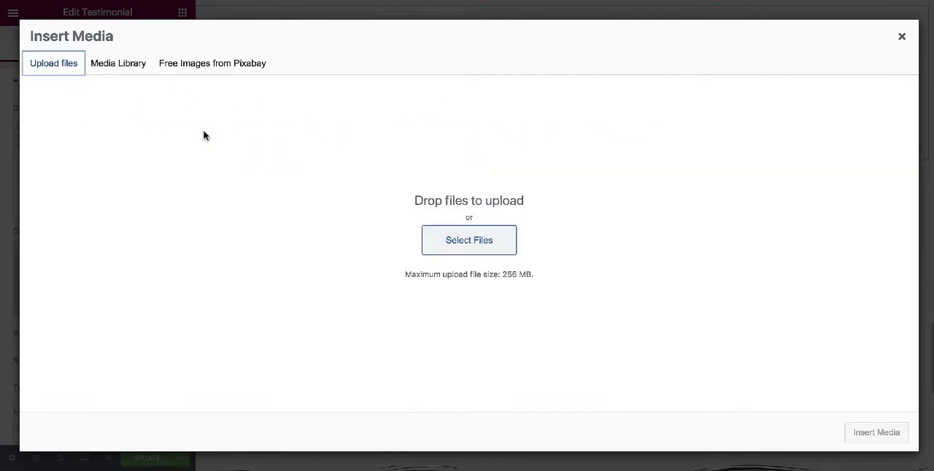
left_click(457, 140)
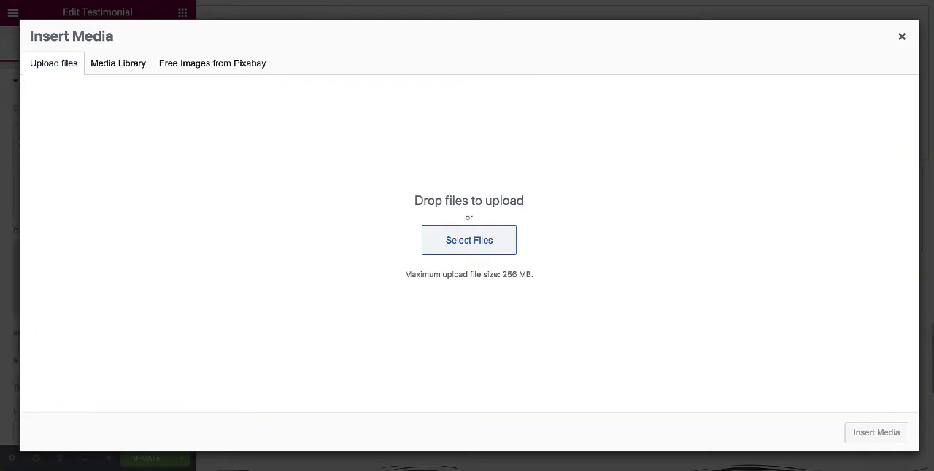
left_click_drag(930, 240, 461, 206)
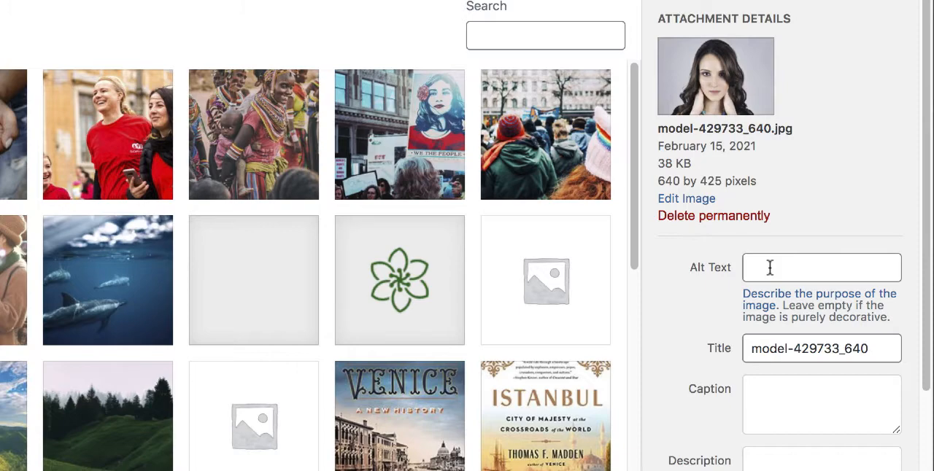
Enter the woman's first name as the portrait's alt text and insert the photo into the testimonial.
left_click(770, 268)
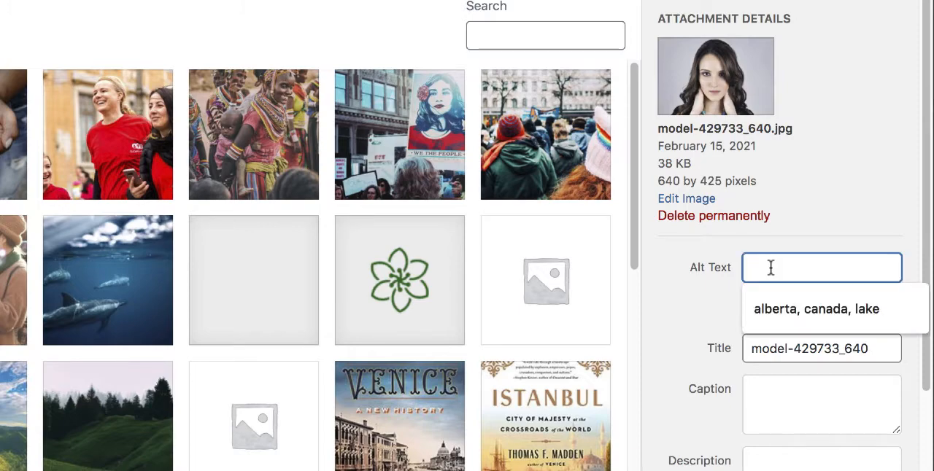
type("Anna")
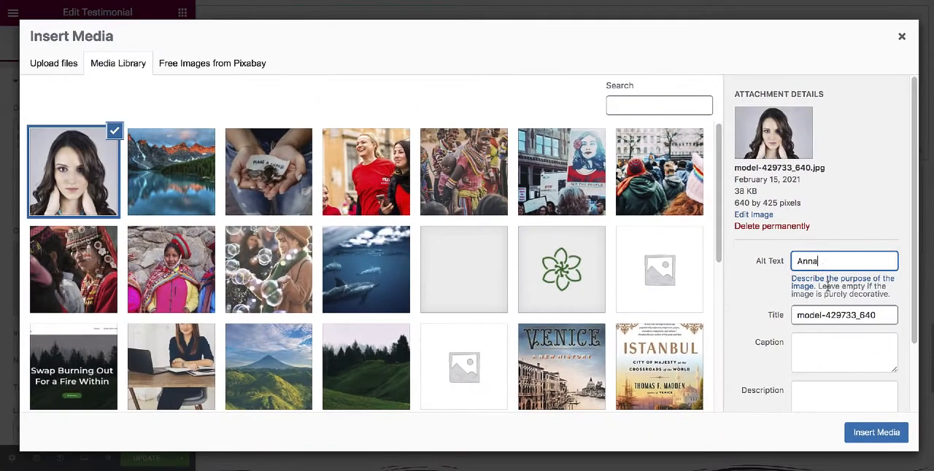
left_click(874, 437)
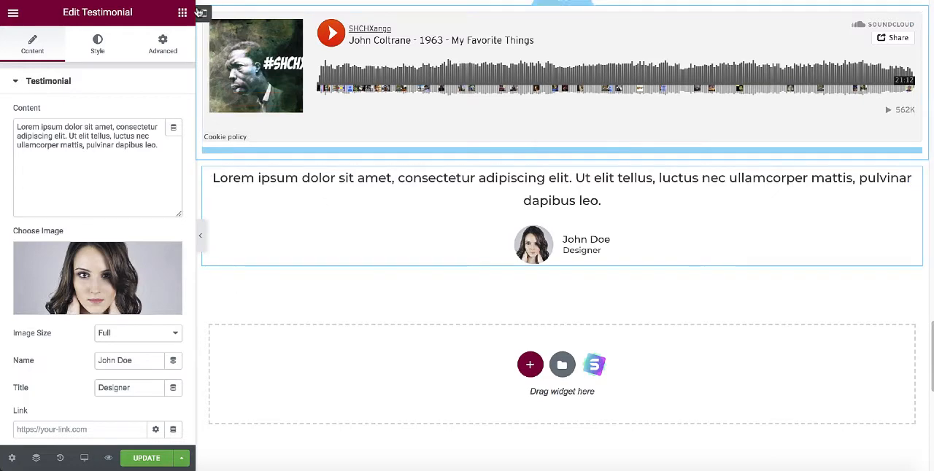
Search the widgets for "star" and place a Star Rating widget directly above the testimonial text.
left_click(182, 13)
left_click(114, 64)
type("star")
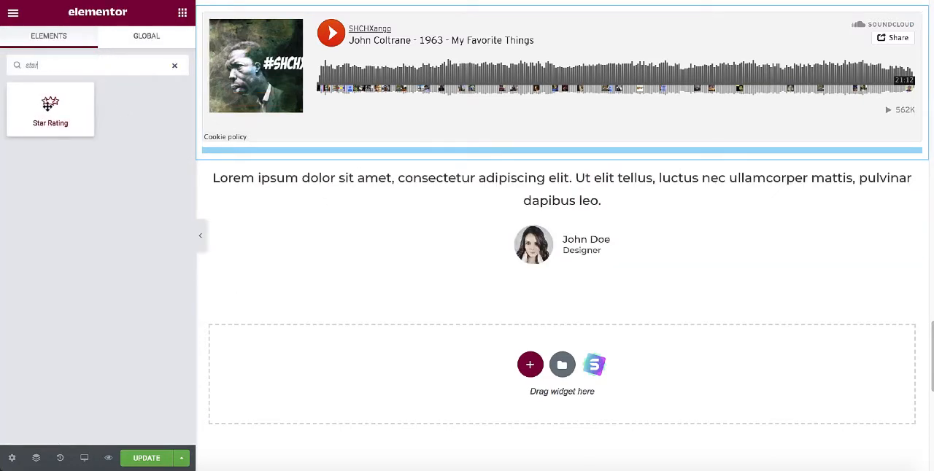
left_click_drag(50, 106, 572, 169)
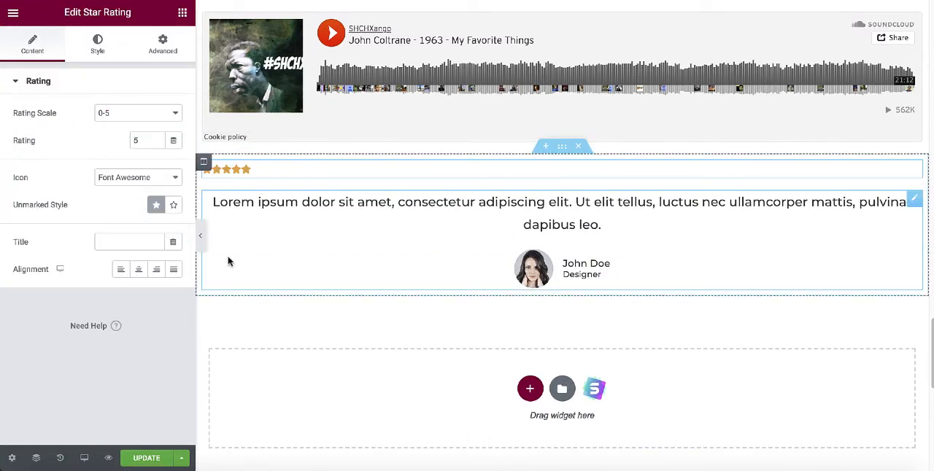
Center the star rating with a rating of 4.5 and update the page.
left_click(139, 270)
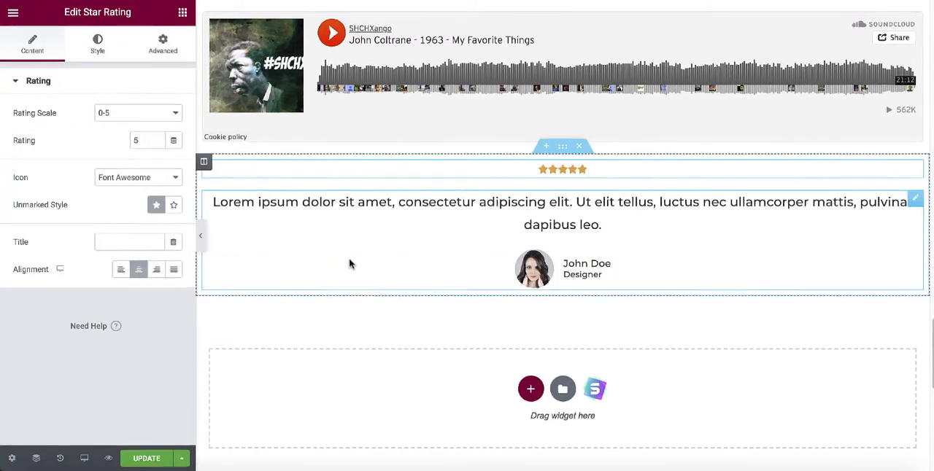
double_click(154, 144)
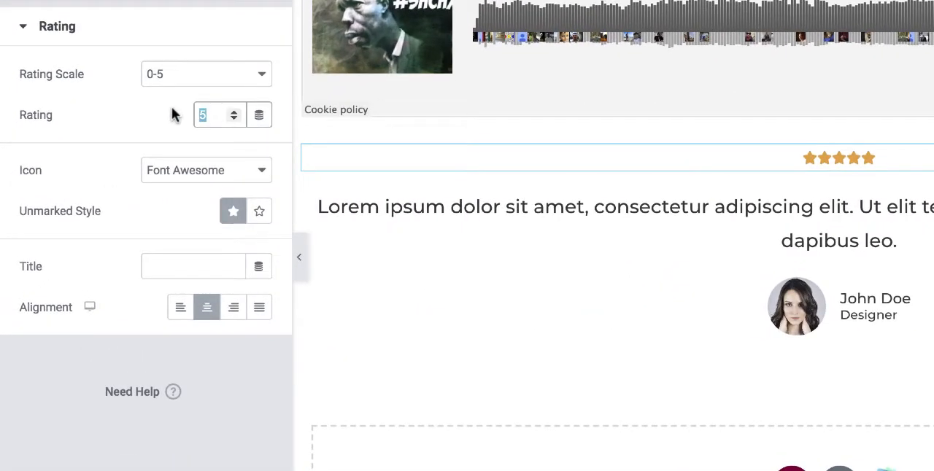
type("4")
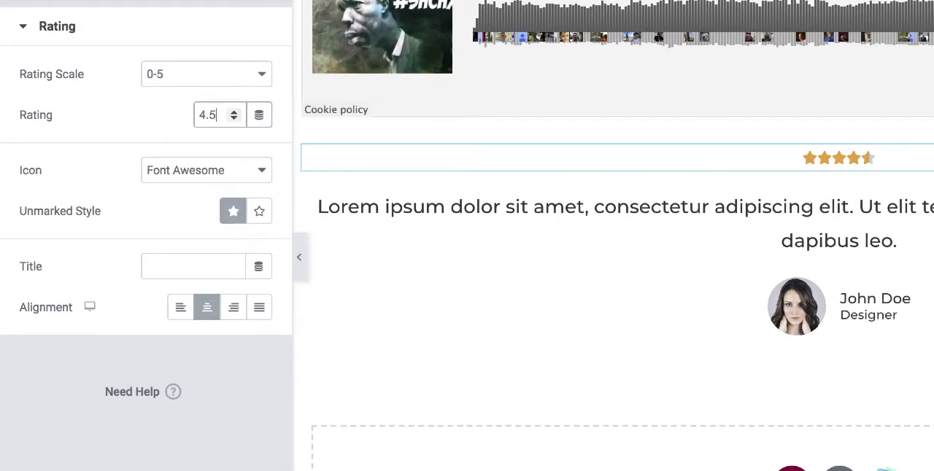
type(".5")
left_click(883, 244)
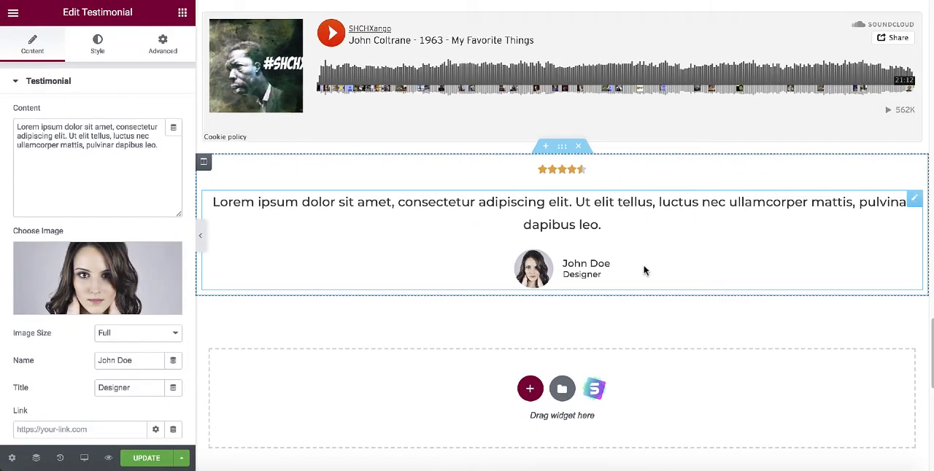
left_click(840, 158)
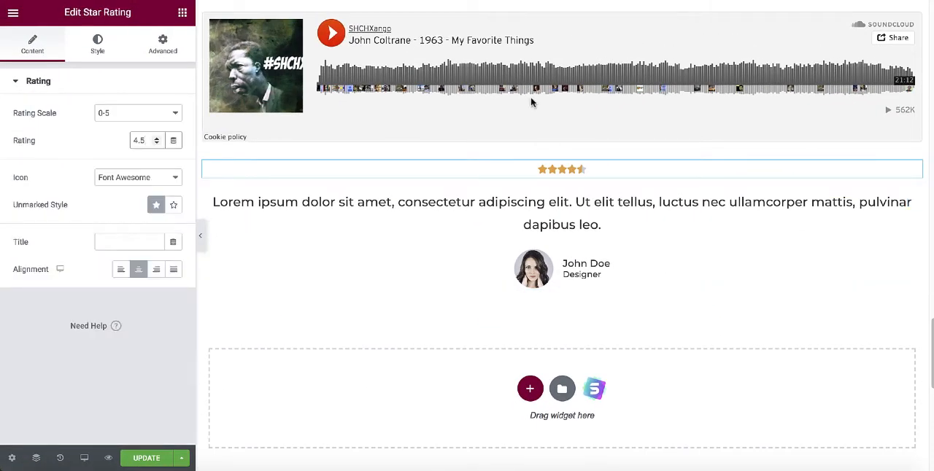
left_click(143, 460)
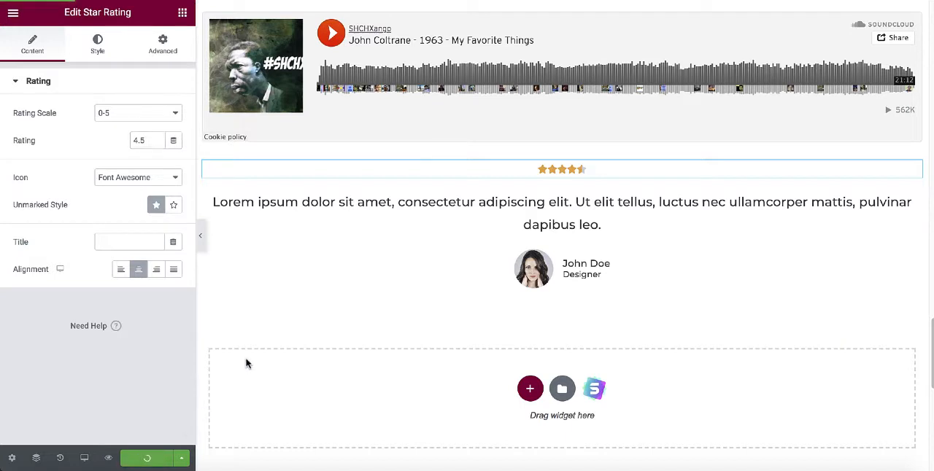
Switch to the live homepage and review its sections from the hero image down past the video and SoundCloud player.
left_click(657, 202)
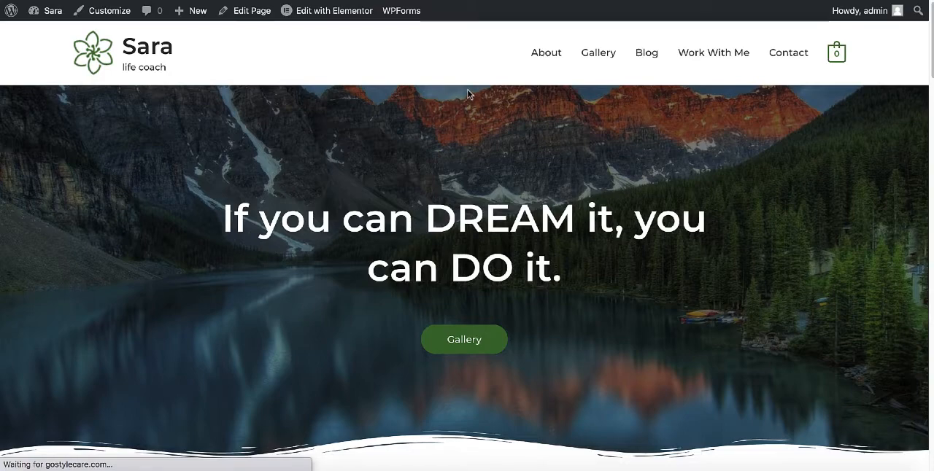
scroll(469, 99, "down", 9)
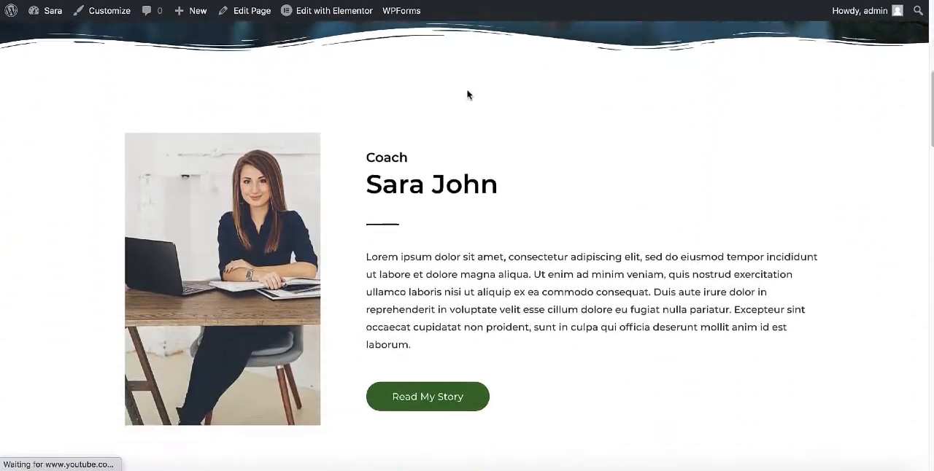
scroll(472, 107, "down", 8)
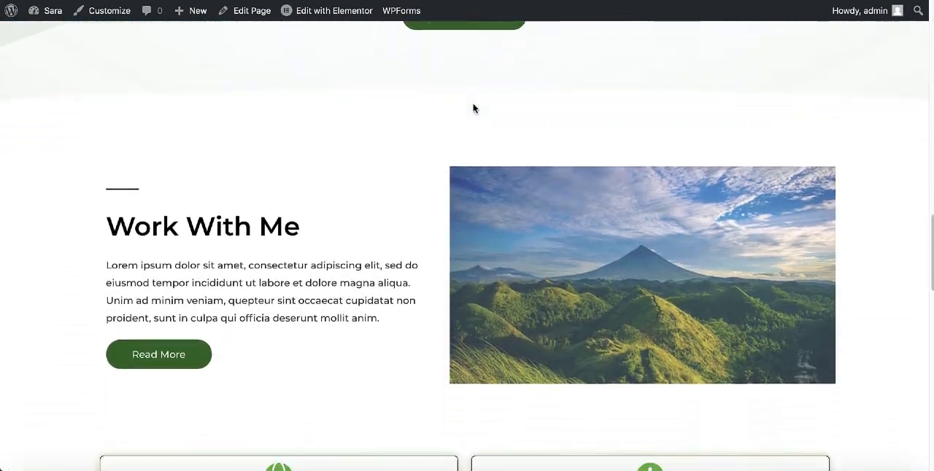
scroll(473, 108, "up", 2)
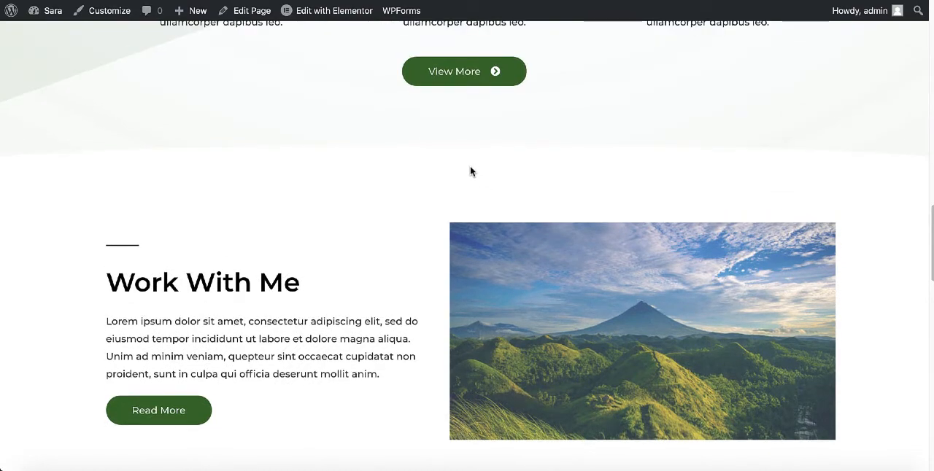
scroll(471, 171, "down", 6)
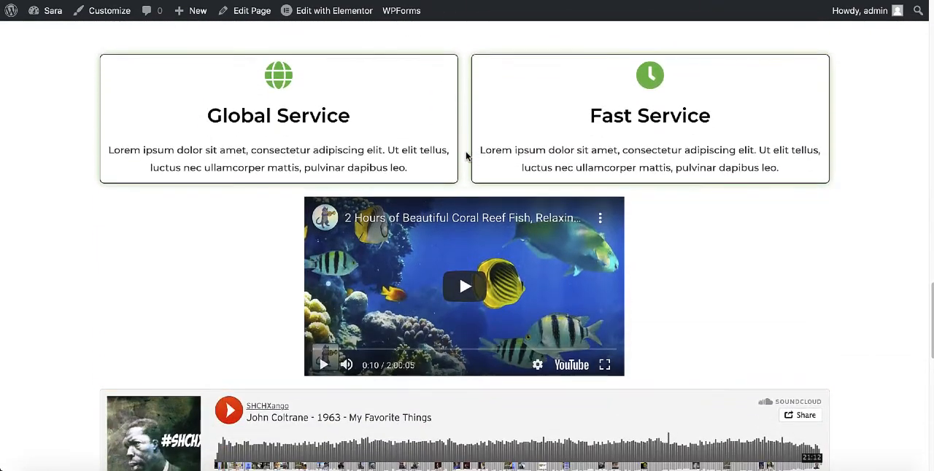
scroll(468, 156, "down", 1)
scroll(467, 160, "down", 5)
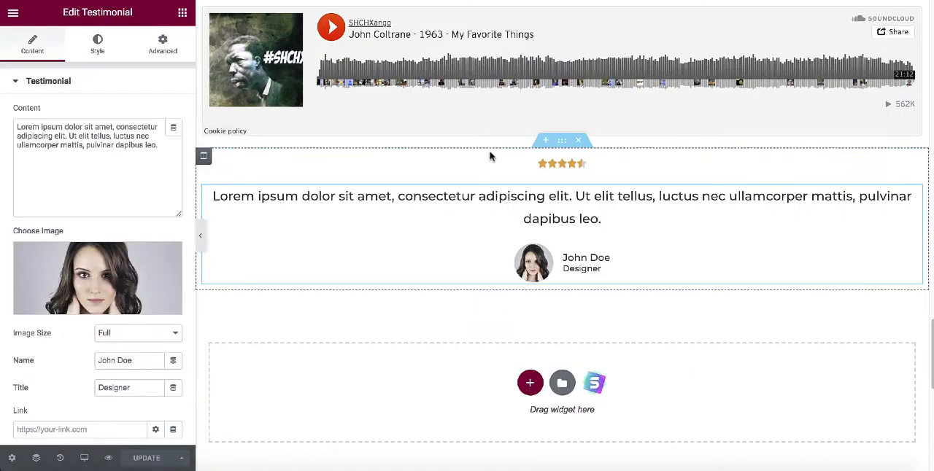
Back in the Elementor editor, clear the top and bottom margins of the Work With Me section.
scroll(496, 168, "up", 10)
scroll(494, 172, "up", 4)
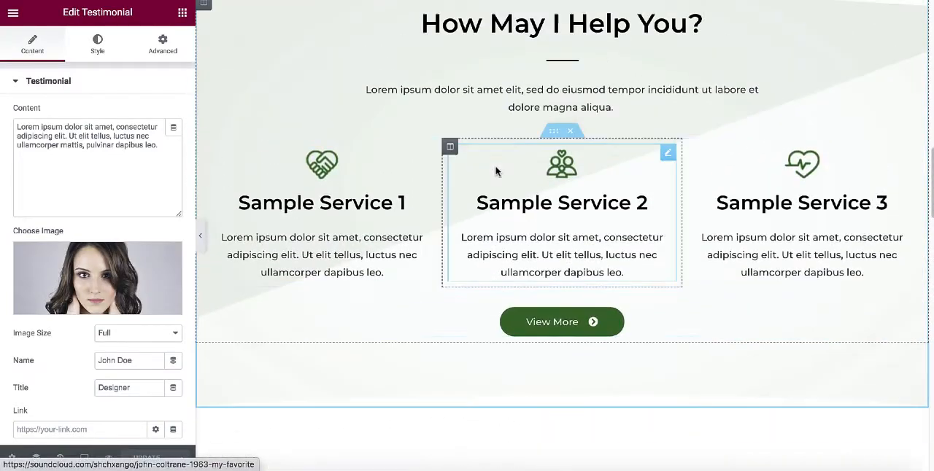
scroll(499, 160, "down", 4)
left_click(555, 162)
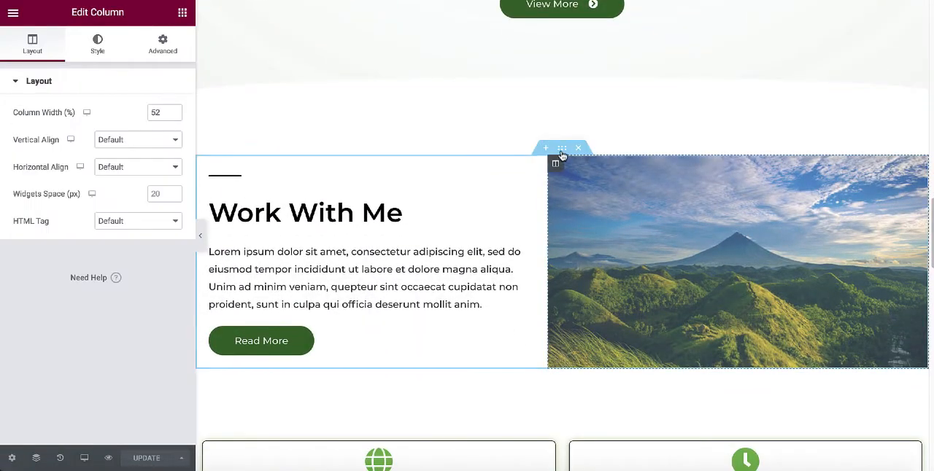
left_click(562, 148)
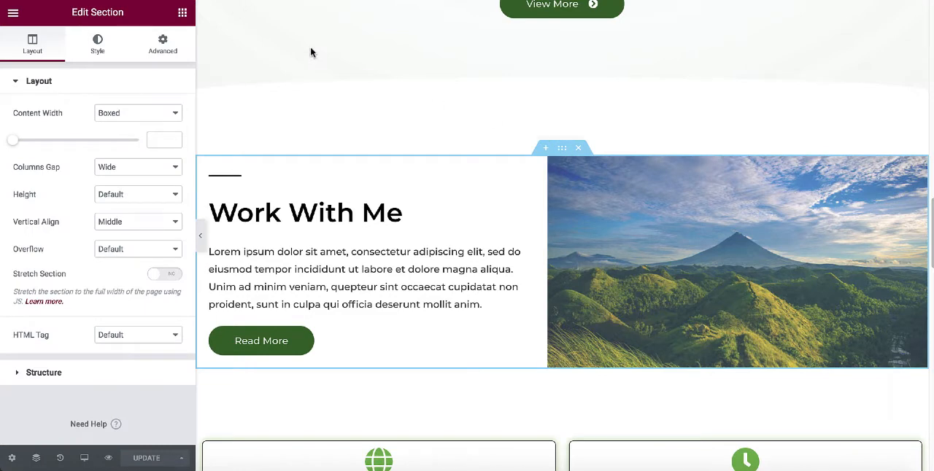
left_click(166, 52)
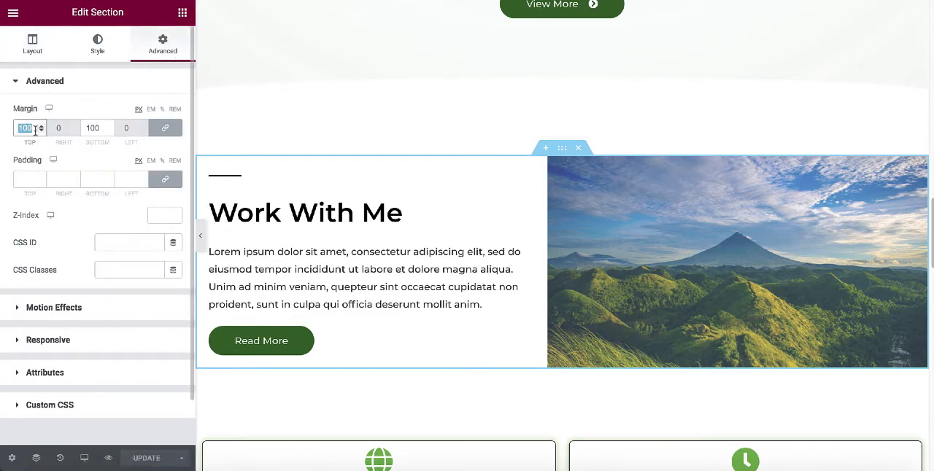
key("BackSpace")
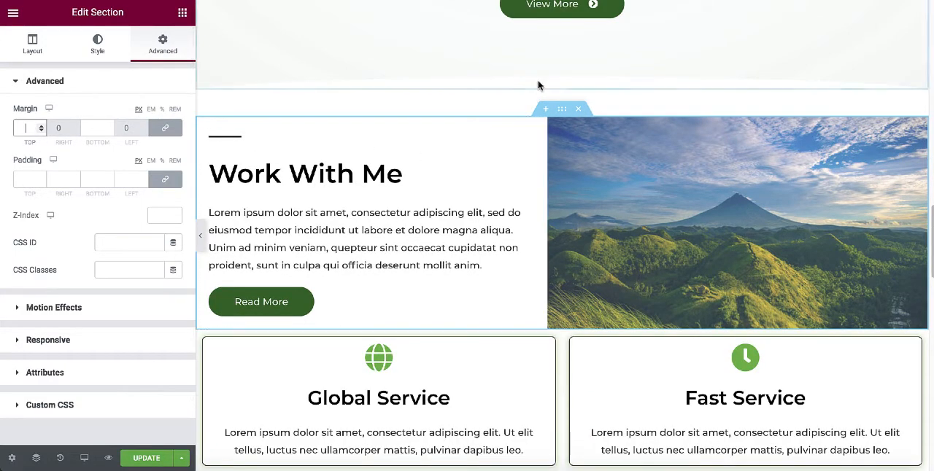
Set the padding of the section with the Global Service and Fast Service boxes to 20 px on all sides.
scroll(541, 99, "up", 1)
scroll(530, 175, "down", 3)
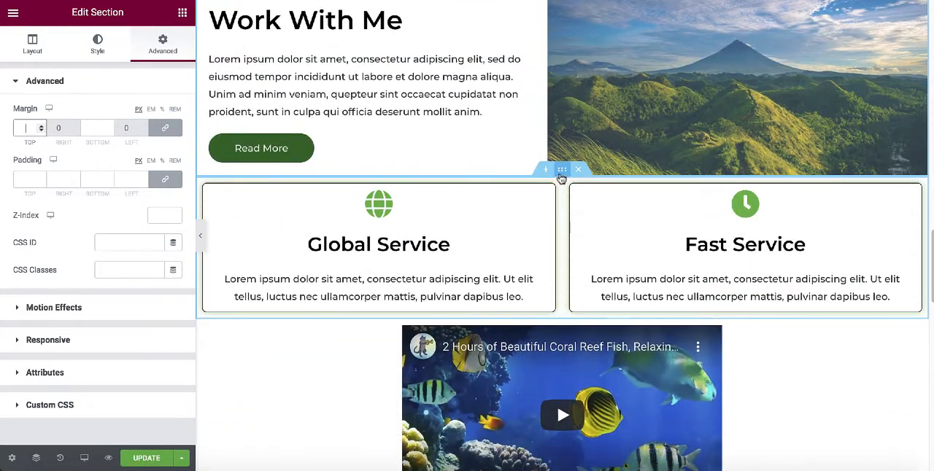
left_click(562, 171)
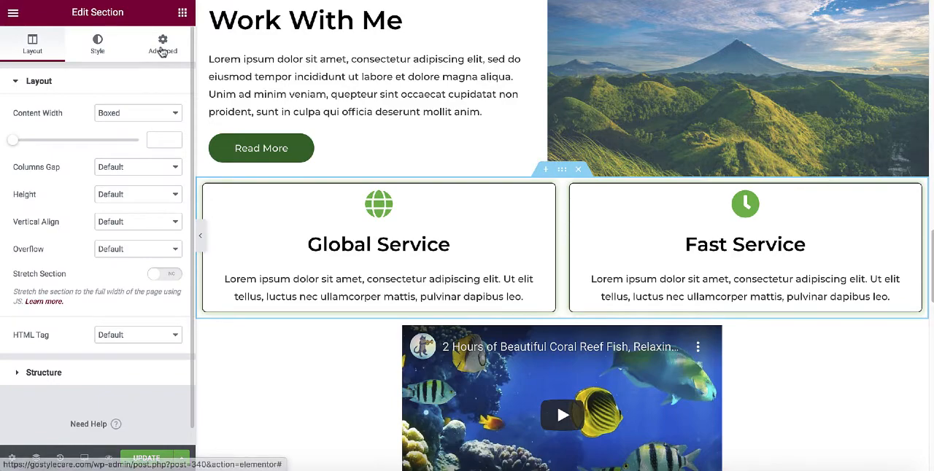
left_click(161, 47)
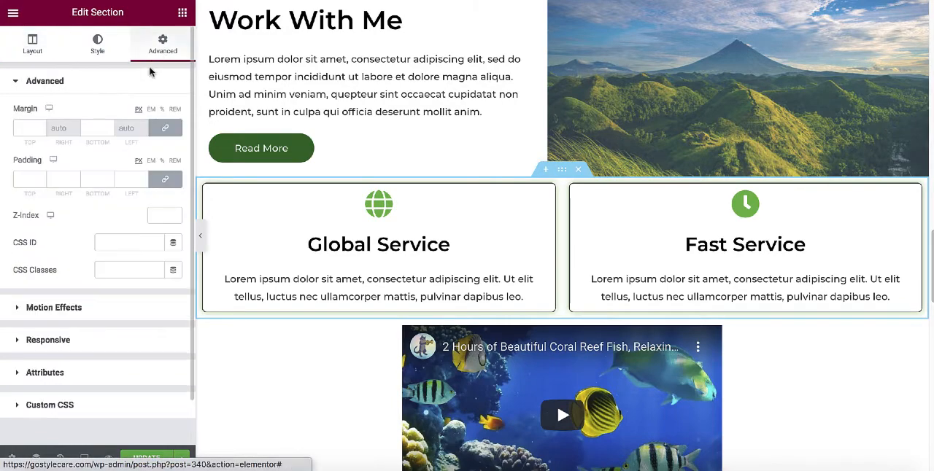
left_click(27, 179)
type("20")
Set the SoundCloud player section's padding to 20 px on all sides and update the page.
scroll(409, 252, "down", 2)
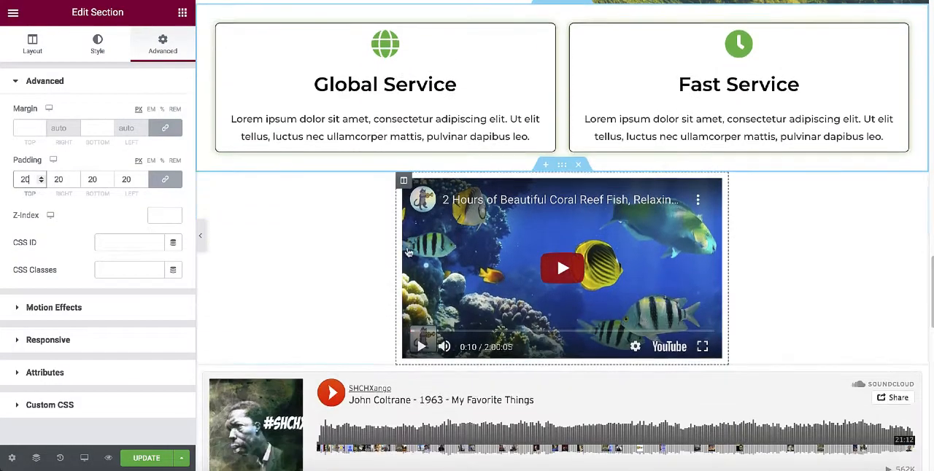
scroll(408, 252, "down", 2)
left_click(562, 205)
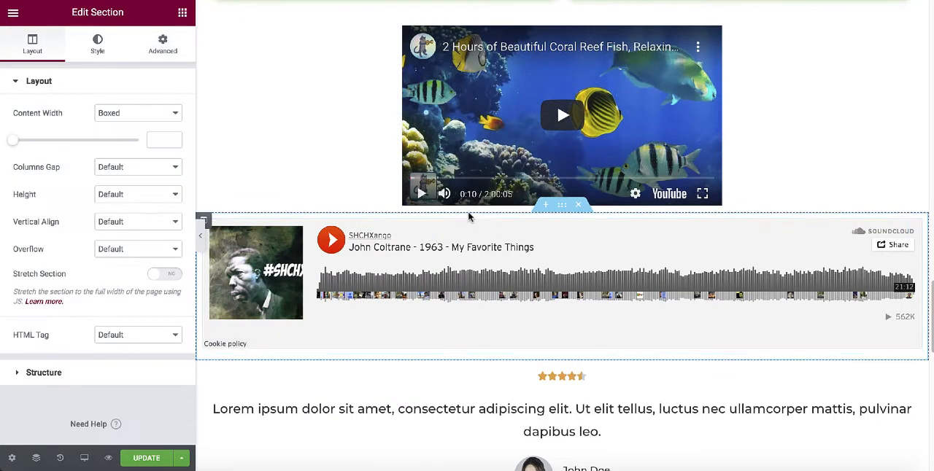
left_click(163, 44)
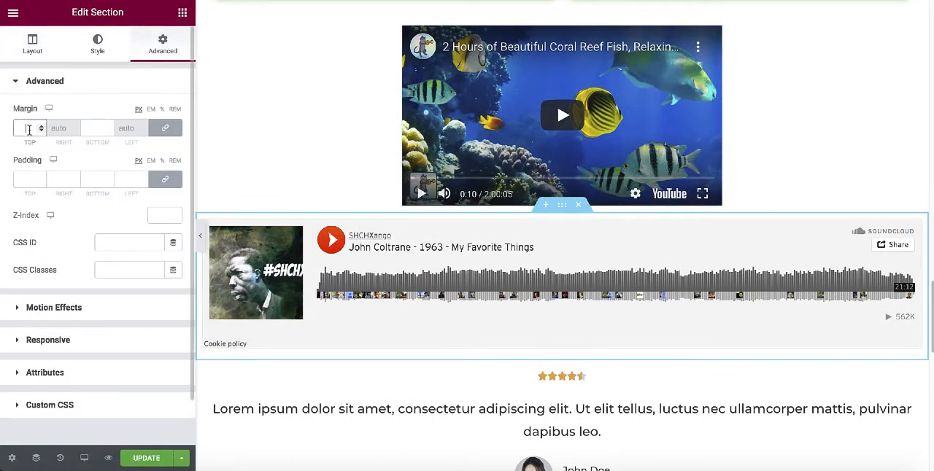
type("20")
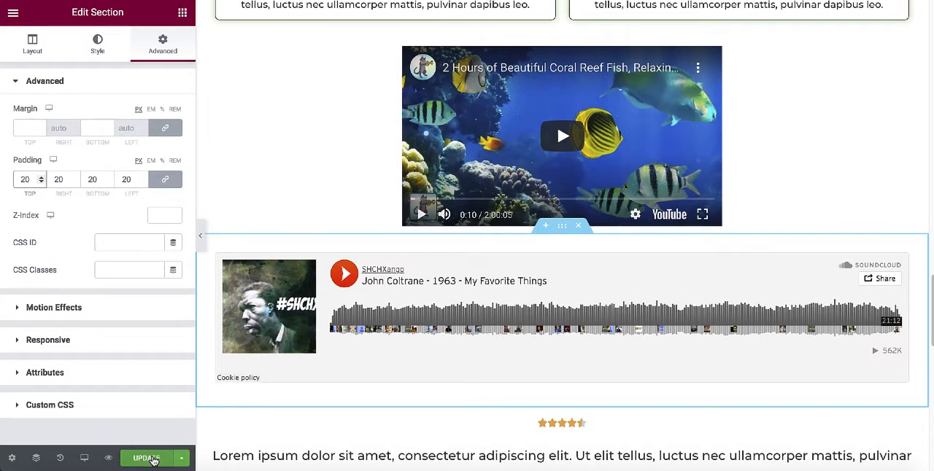
left_click(146, 458)
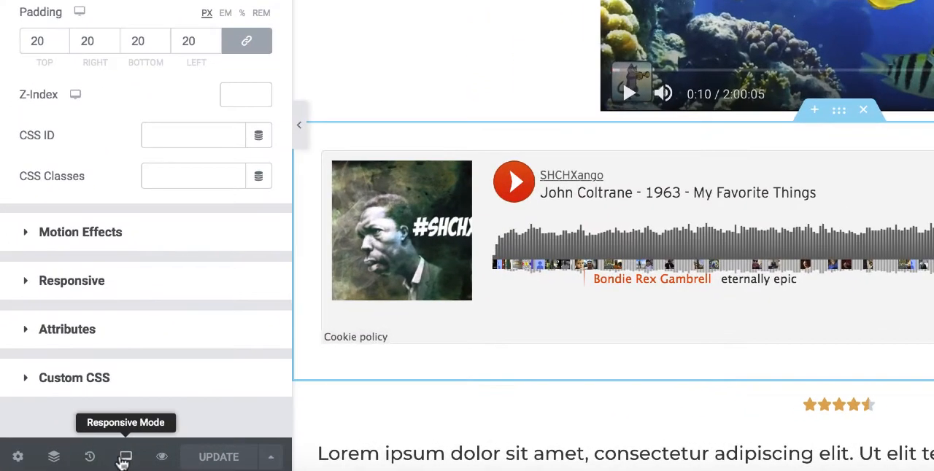
Switch the editor to the mobile preview and review the page from the hero heading down to the testimonial.
left_click(108, 459)
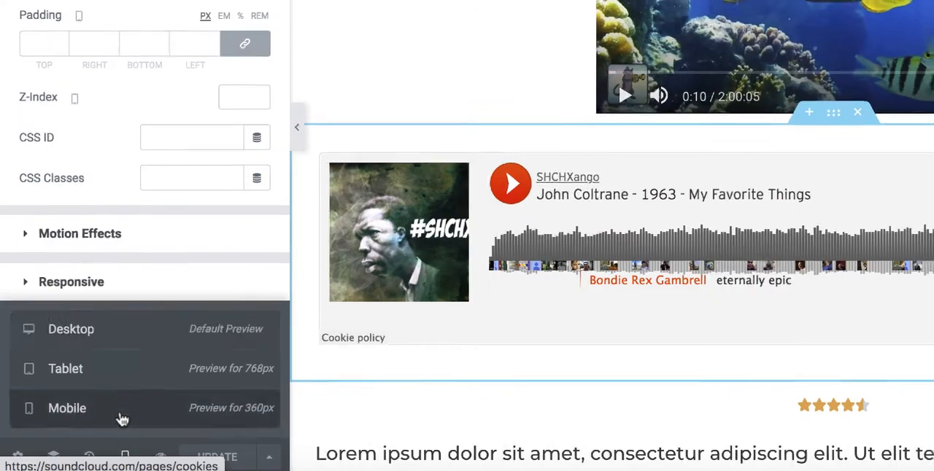
left_click(121, 416)
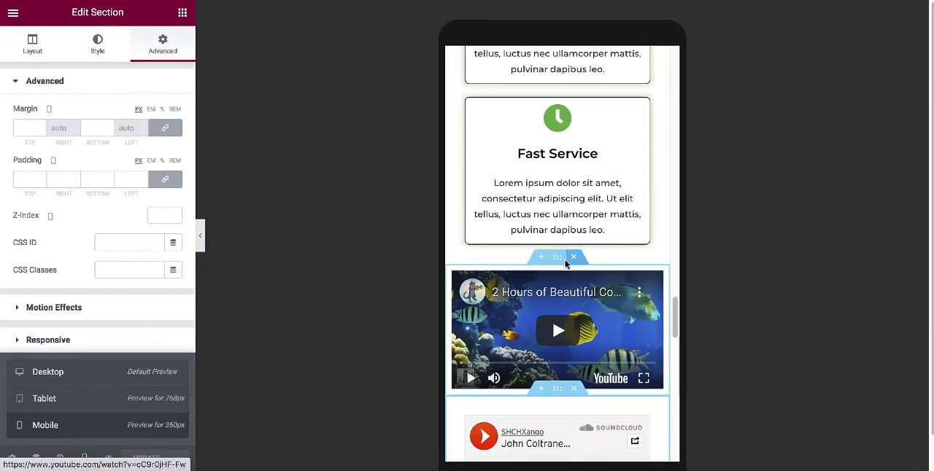
scroll(565, 264, "up", 15)
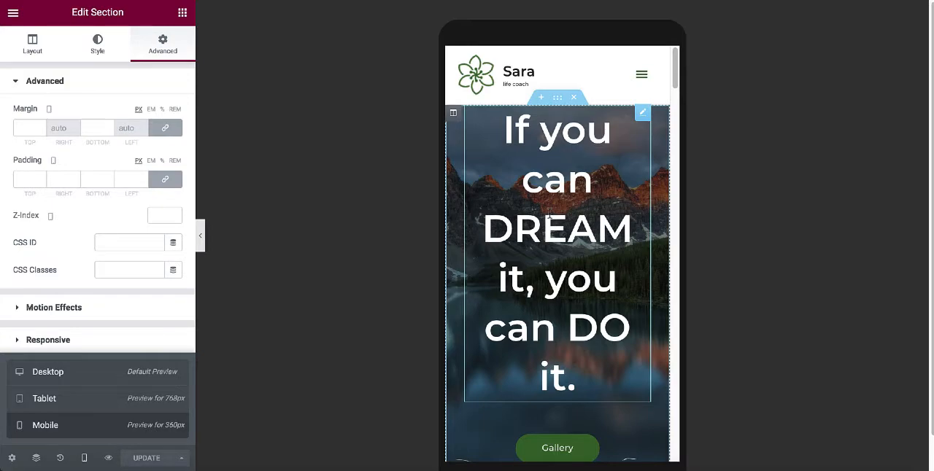
scroll(549, 213, "down", 12)
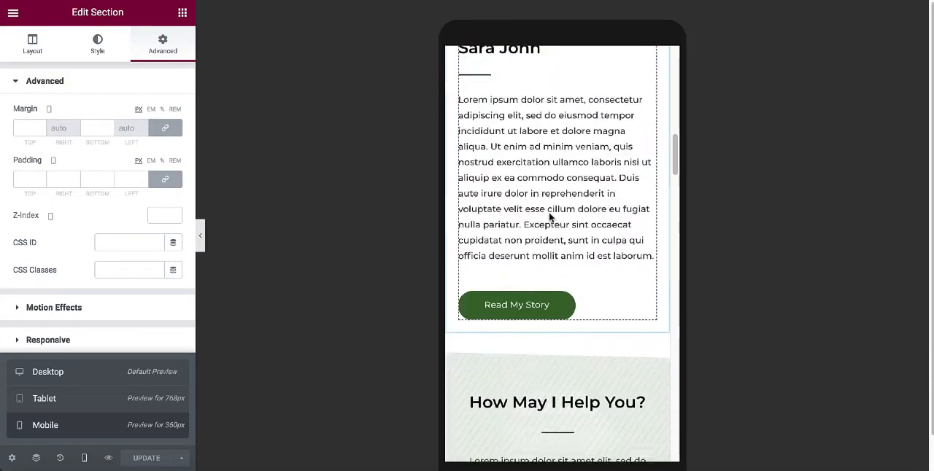
scroll(549, 216, "down", 12)
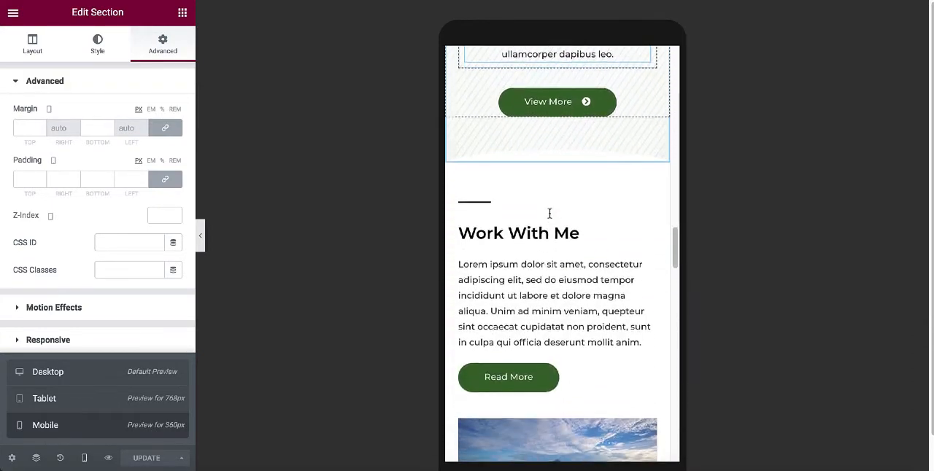
scroll(550, 213, "down", 12)
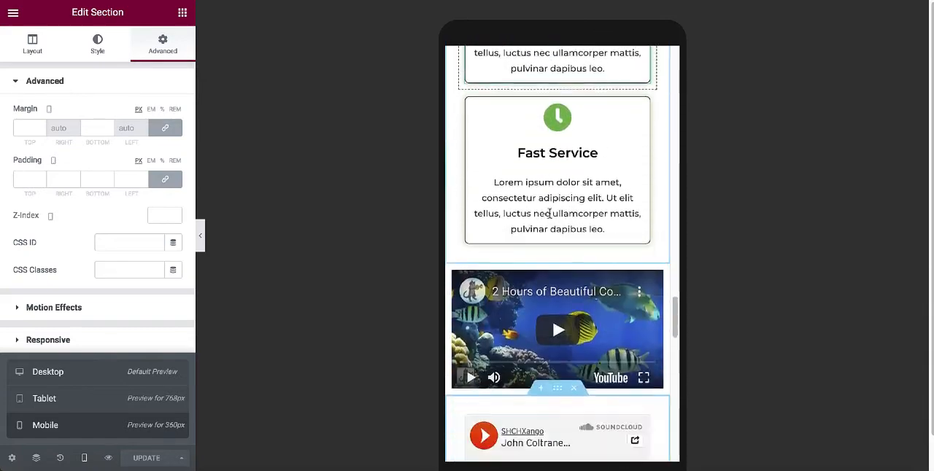
scroll(549, 213, "down", 12)
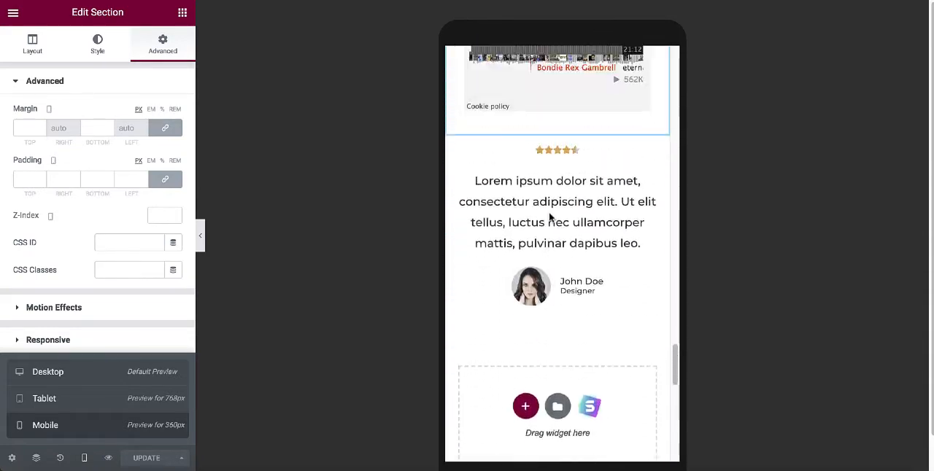
scroll(549, 215, "up", 20)
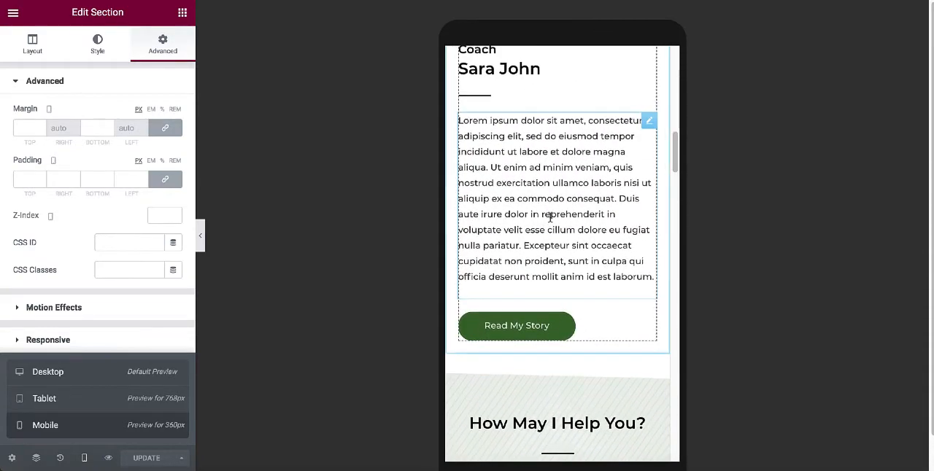
scroll(550, 216, "up", 15)
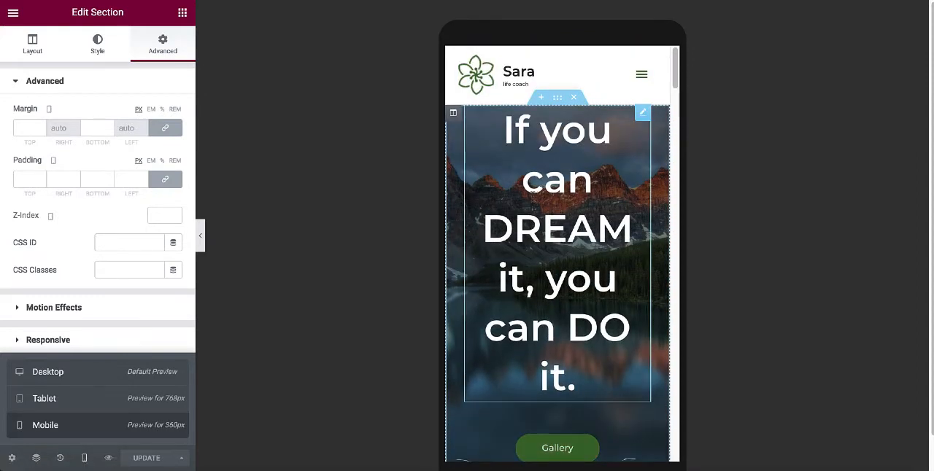
Set the hero heading's typography to the Helvetica family with a mobile size of 33 px.
left_click(552, 213)
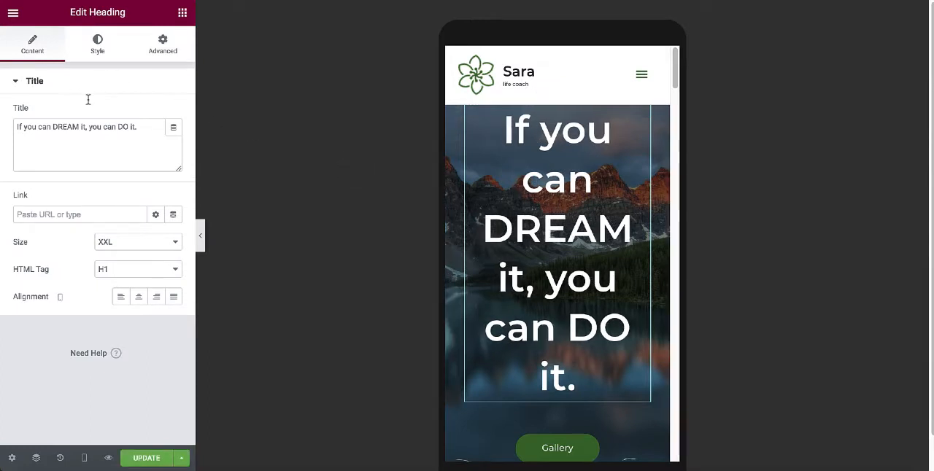
left_click(97, 48)
left_click(174, 142)
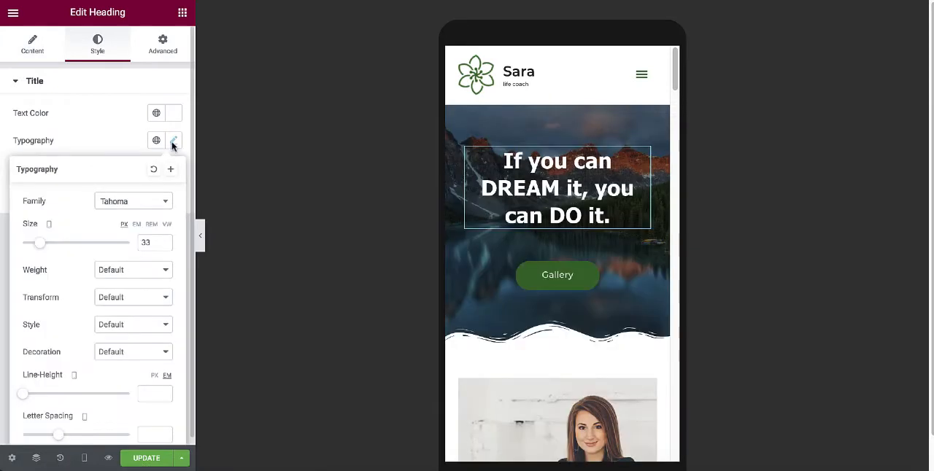
left_click(162, 203)
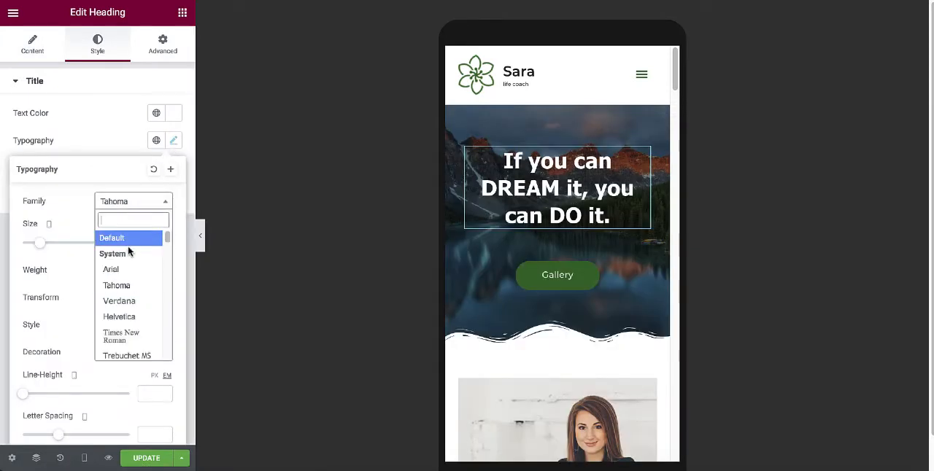
scroll(132, 283, "down", 1)
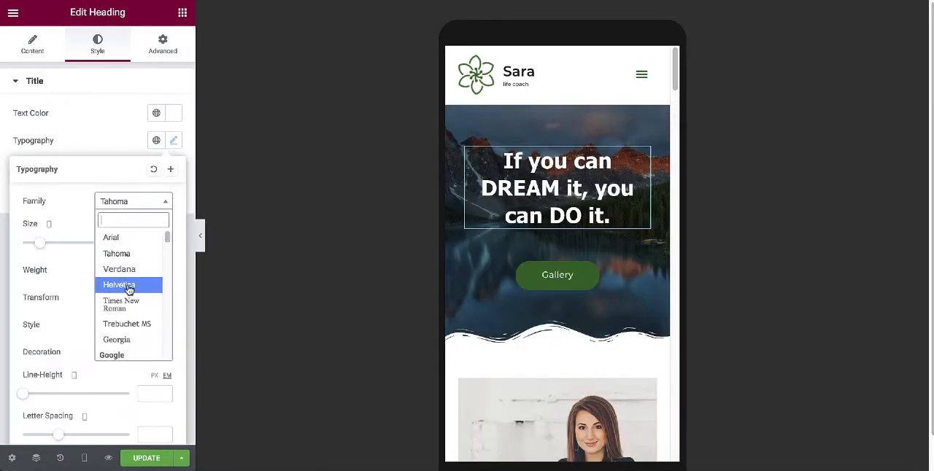
left_click(128, 286)
scroll(127, 283, "down", 1)
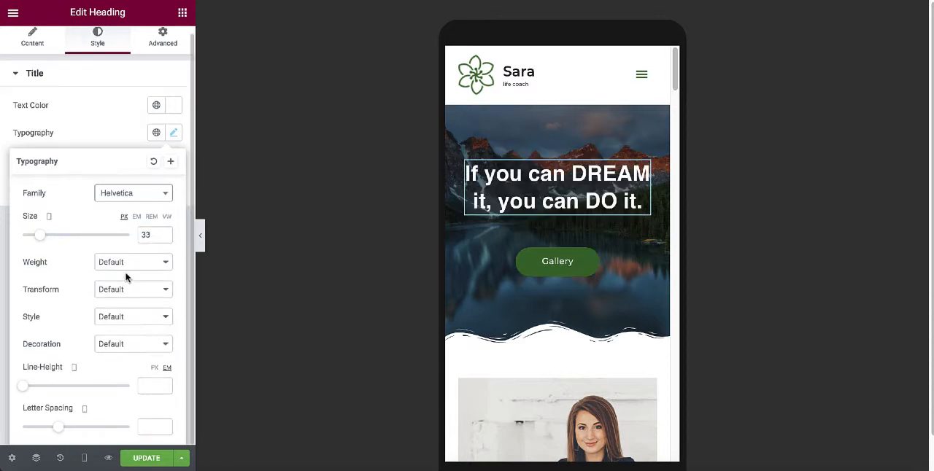
left_click_drag(40, 239, 41, 240)
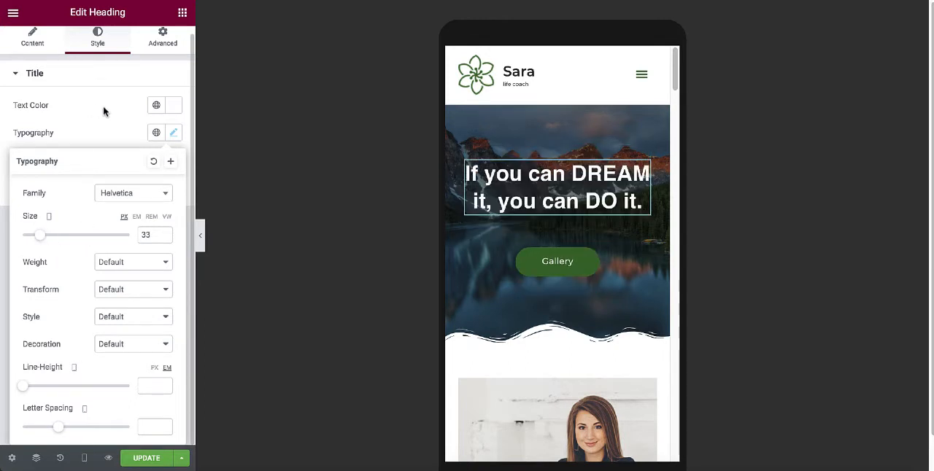
Set the hero heading's text color to white (#FFFFFF) and update the page.
left_click(104, 111)
left_click(175, 108)
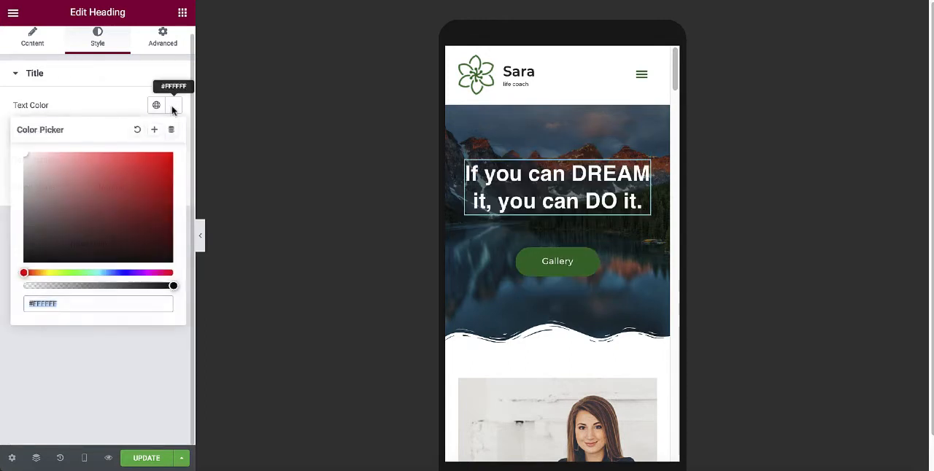
left_click_drag(100, 251, 27, 155)
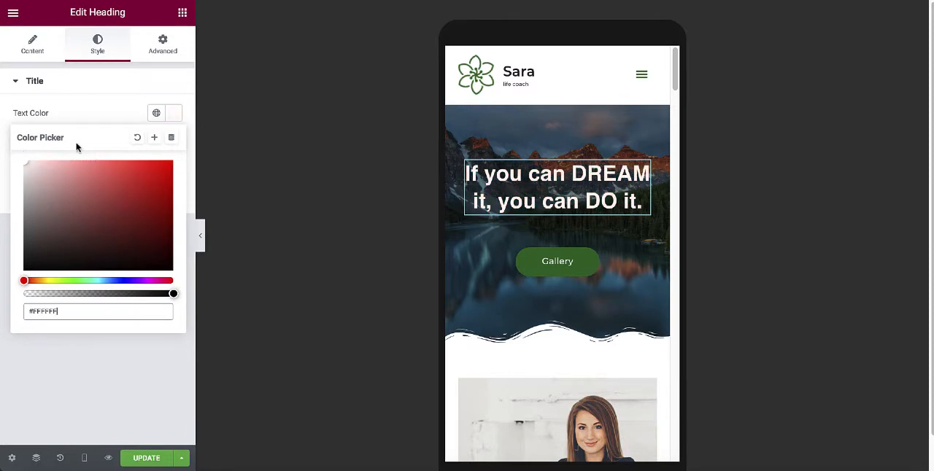
left_click(83, 110)
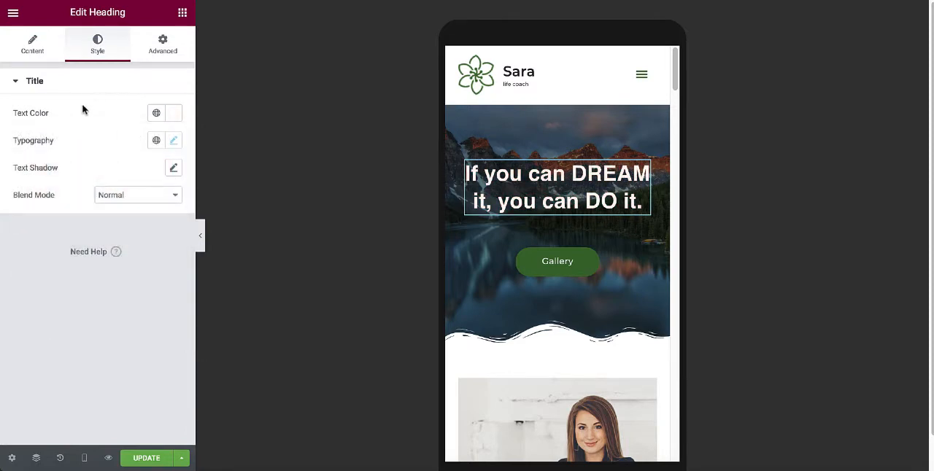
left_click(153, 457)
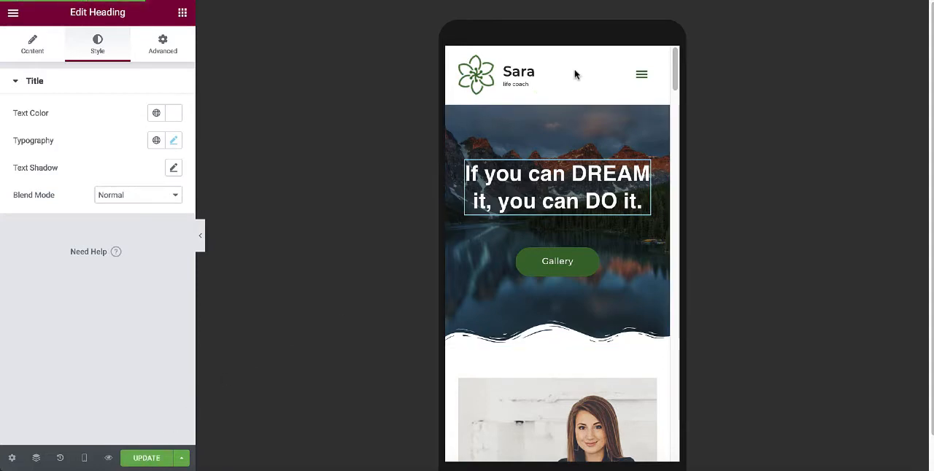
Review the remaining sections in the mobile preview, then check the hero and coach sections on the live homepage.
scroll(575, 148, "down", 5)
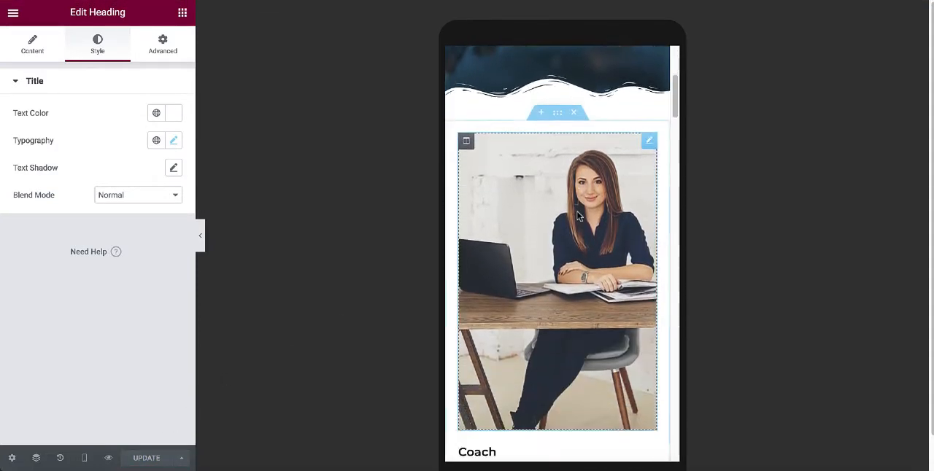
scroll(577, 216, "down", 15)
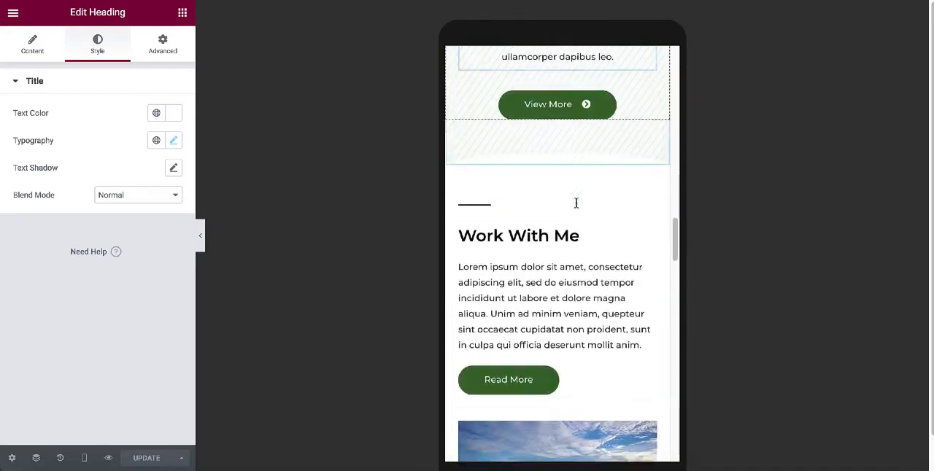
scroll(575, 204, "down", 15)
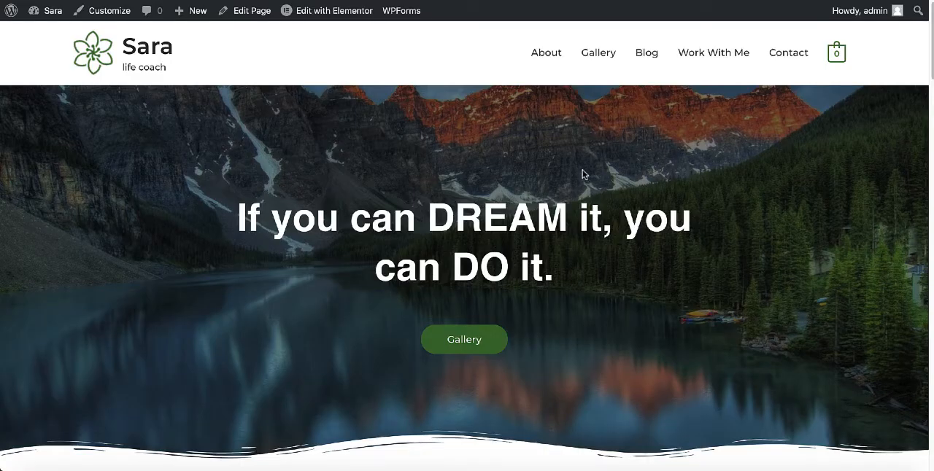
scroll(551, 128, "down", 5)
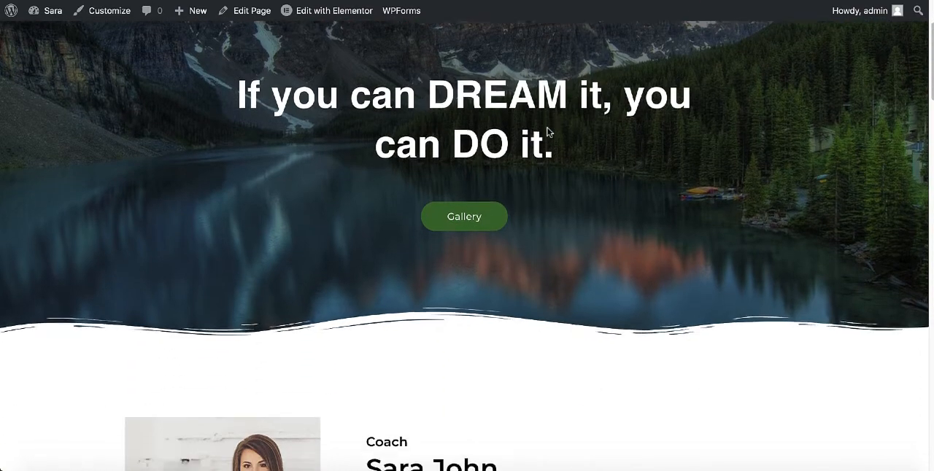
scroll(550, 132, "down", 2)
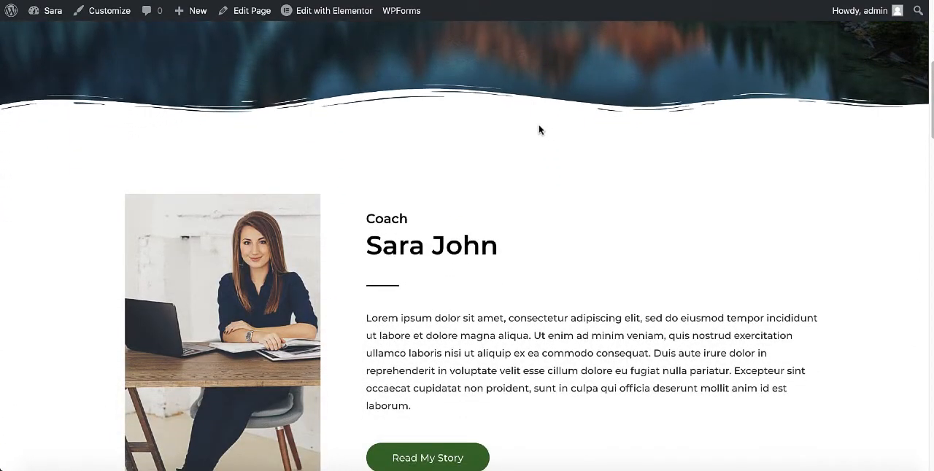
scroll(540, 130, "down", 3)
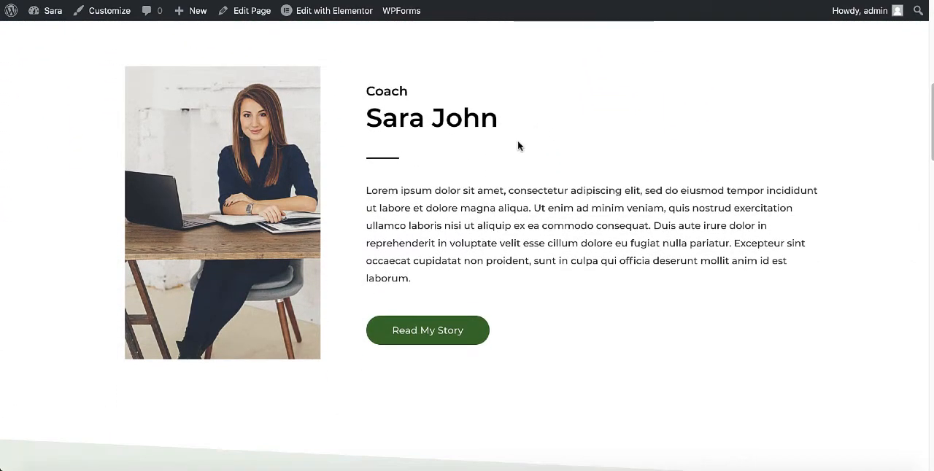
scroll(517, 141, "up", 10)
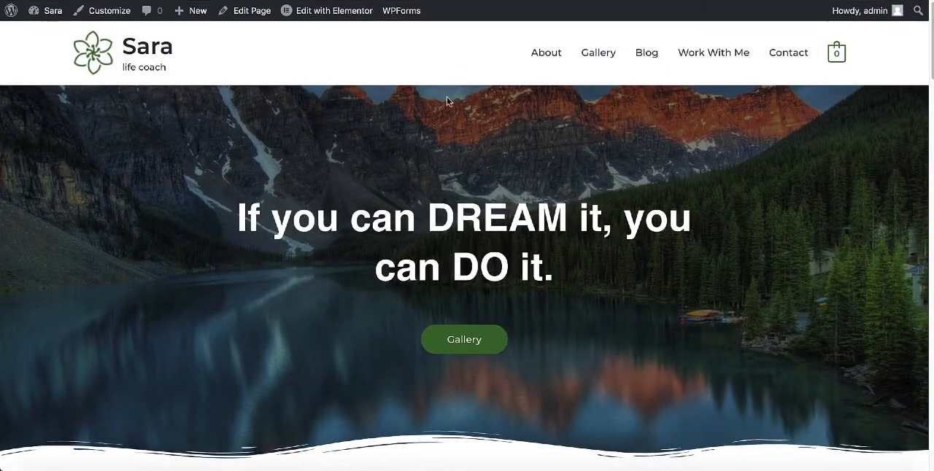
Open the homepage in Elementor and examine its lower sections down to the newsletter subscription footer.
left_click(332, 17)
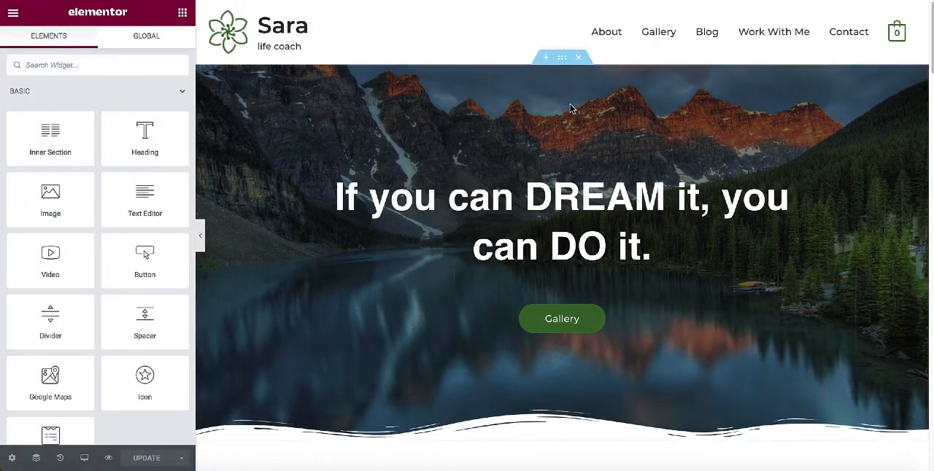
scroll(576, 202, "down", 5)
scroll(580, 242, "down", 20)
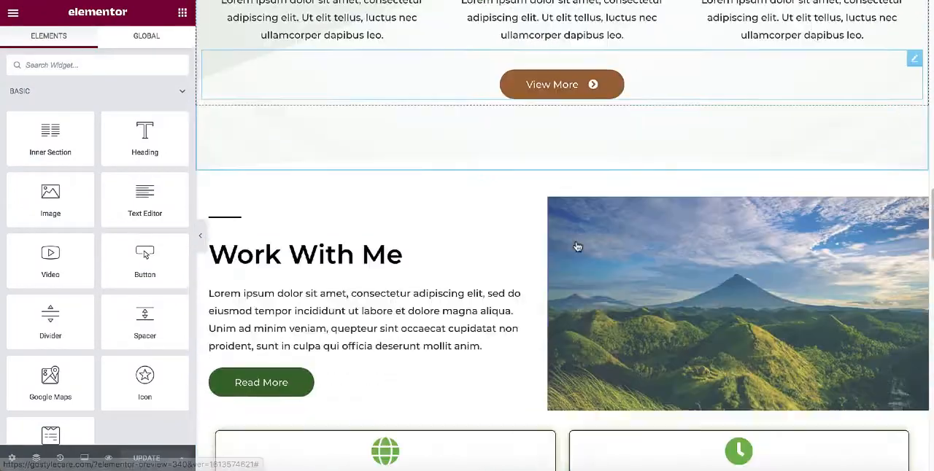
scroll(573, 235, "down", 7)
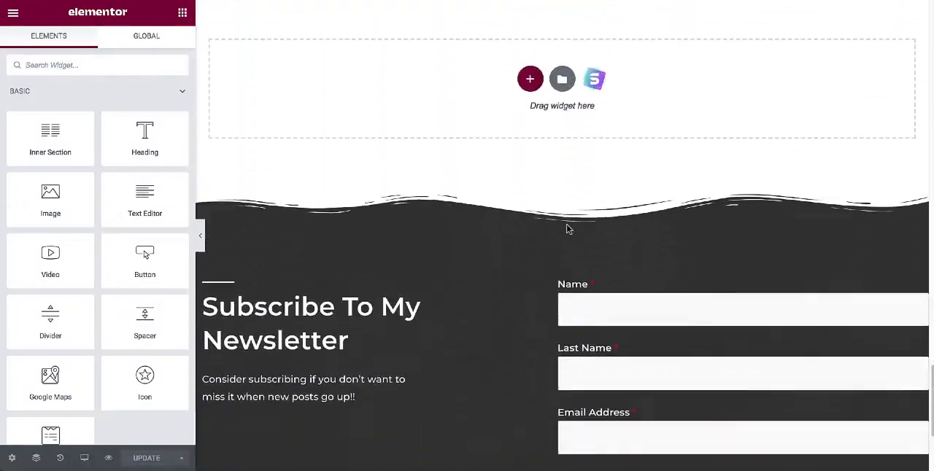
scroll(500, 153, "up", 1)
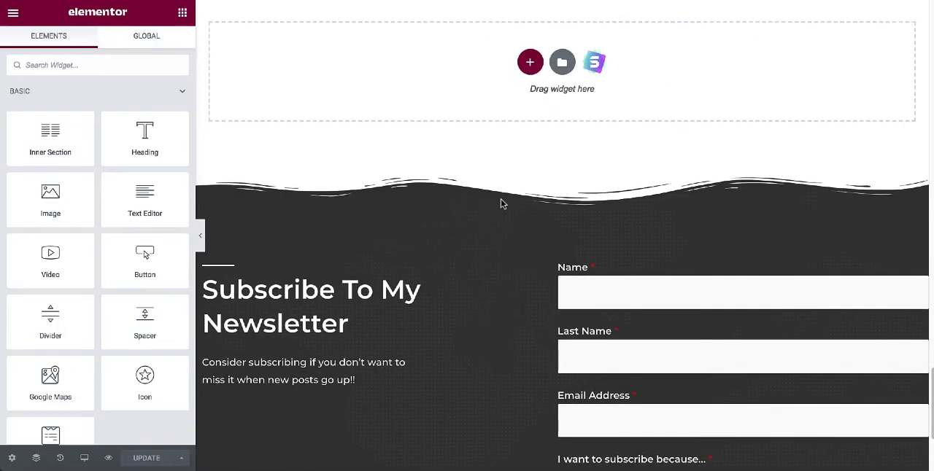
scroll(501, 203, "down", 3)
scroll(502, 202, "up", 8)
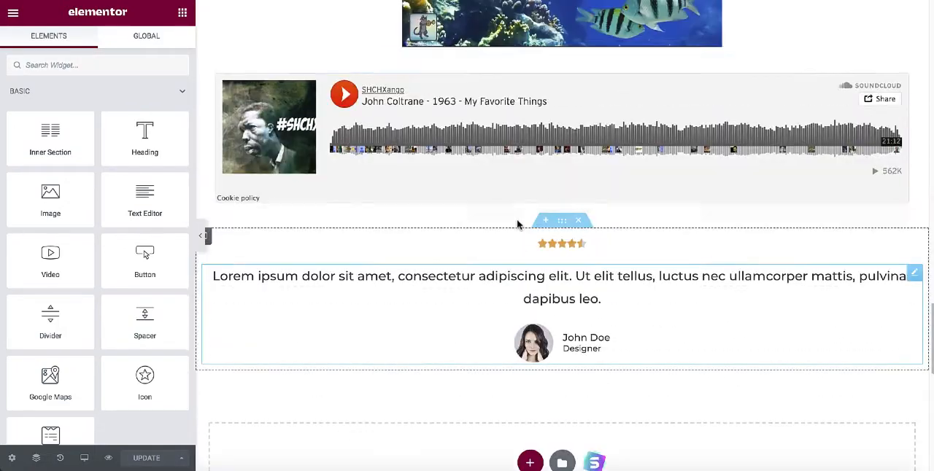
scroll(496, 135, "down", 7)
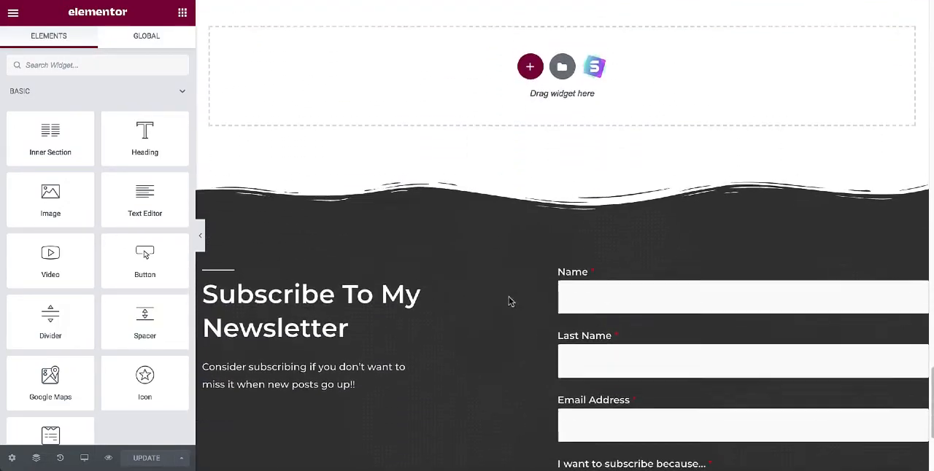
scroll(511, 309, "down", 2)
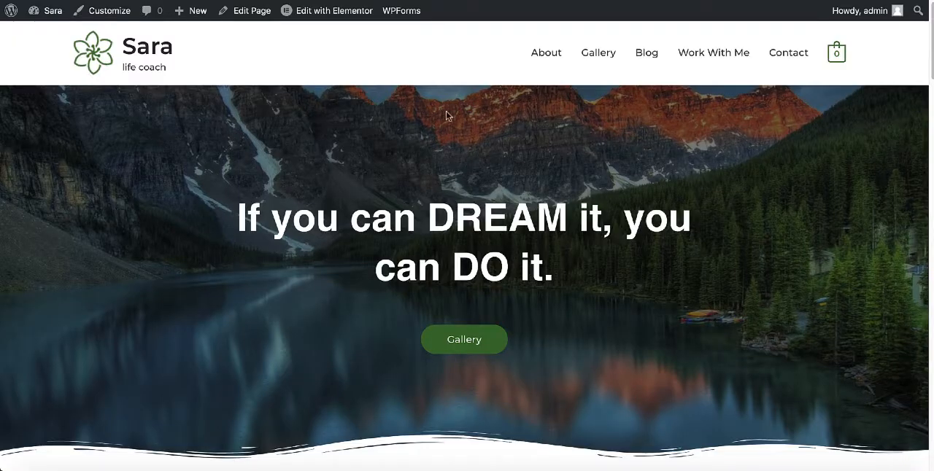
Return to the live homepage, open its Footer template in Elementor and locate the social icons below the subscription form.
mouse_move(327, 15)
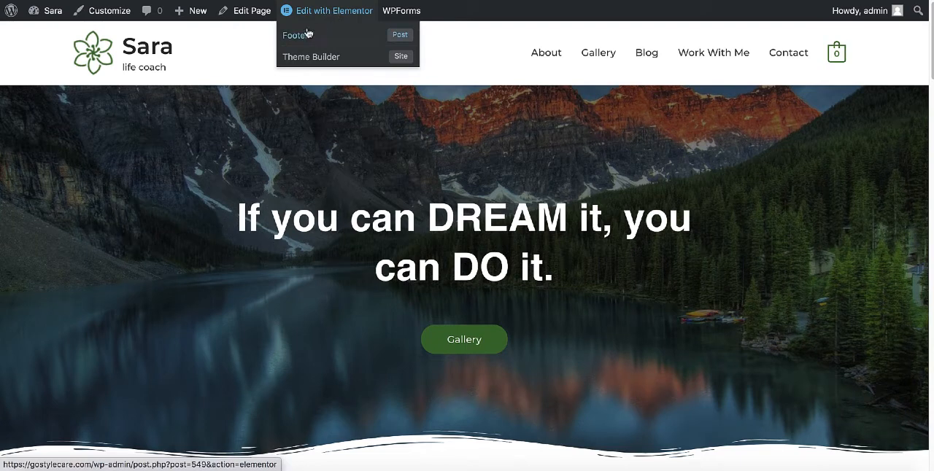
left_click(301, 38)
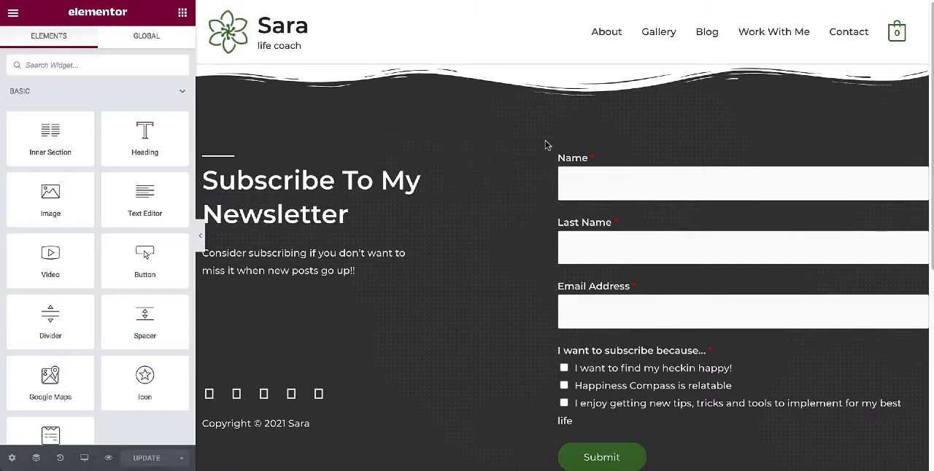
scroll(529, 155, "down", 2)
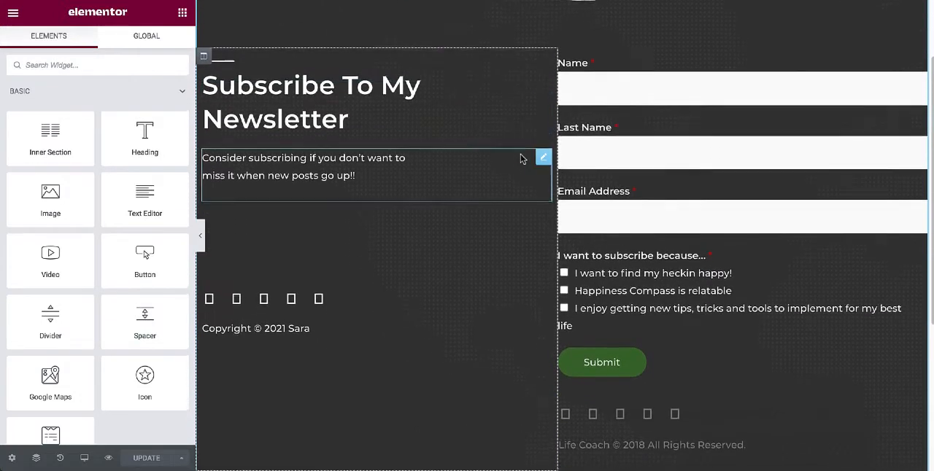
scroll(522, 159, "down", 2)
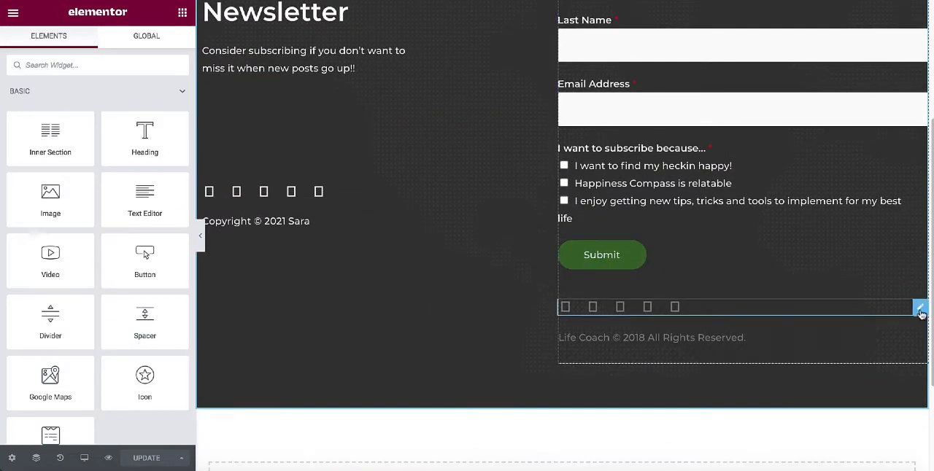
Delete the social icons below the subscription form, then the footer column that holds the form.
right_click(920, 313)
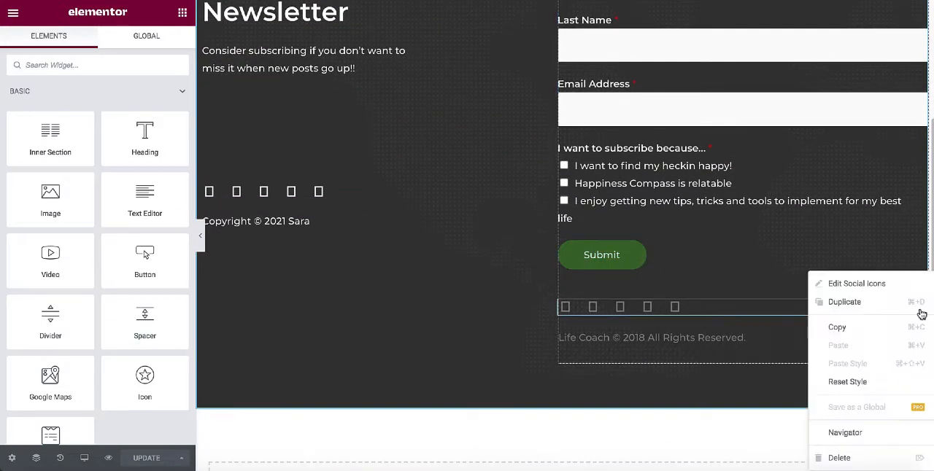
left_click(851, 457)
scroll(583, 182, "up", 3)
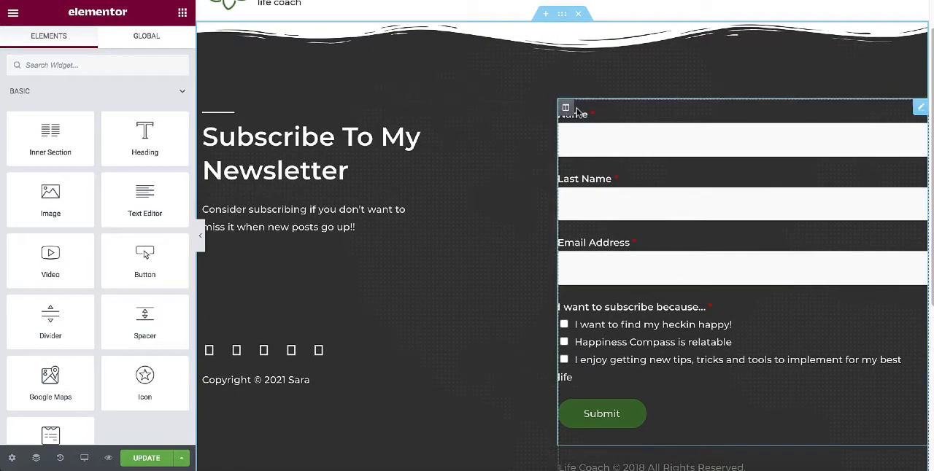
right_click(565, 108)
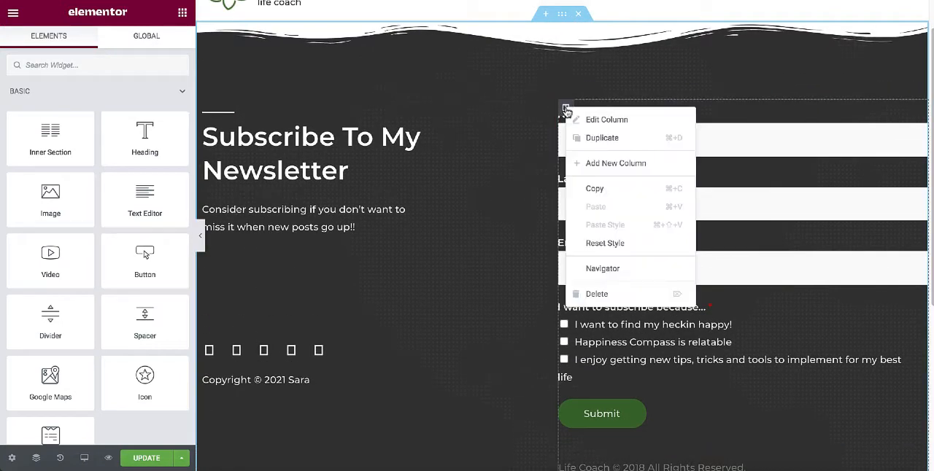
left_click(611, 294)
scroll(548, 209, "down", 2)
scroll(532, 255, "up", 2)
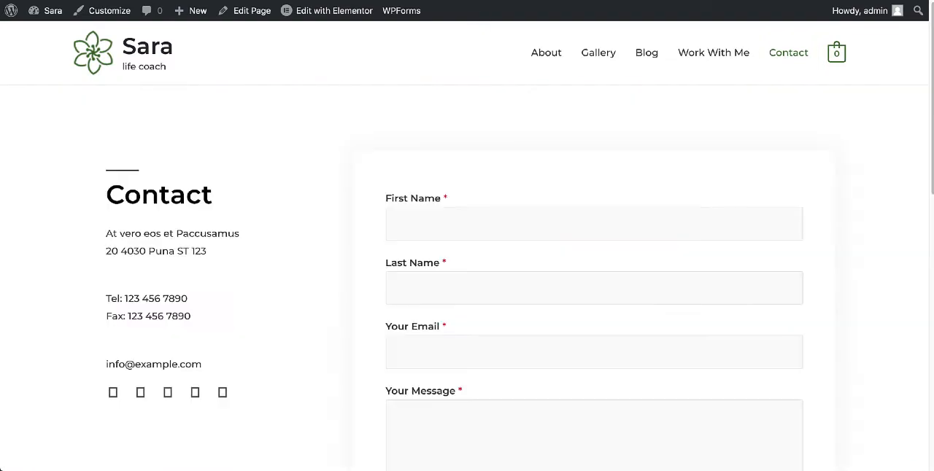
Look over the live Contact page, open it in Elementor and change its heading to "Contact Us".
scroll(450, 92, "down", 4)
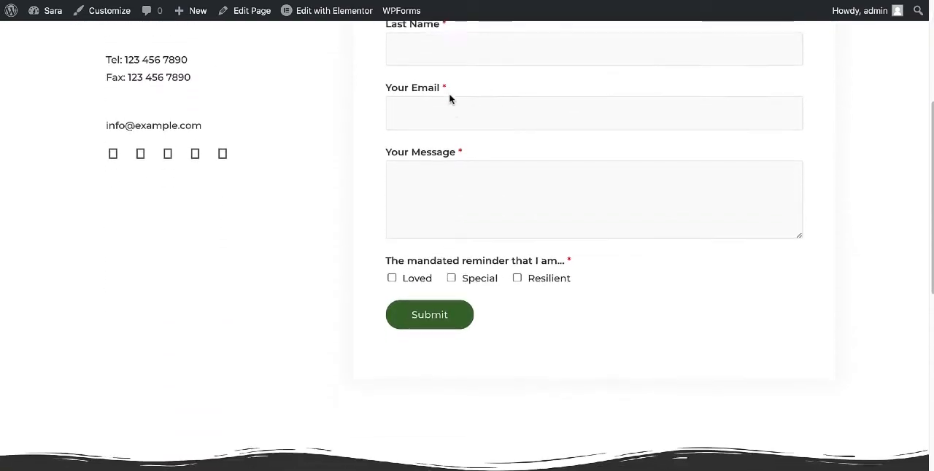
scroll(449, 95, "up", 4)
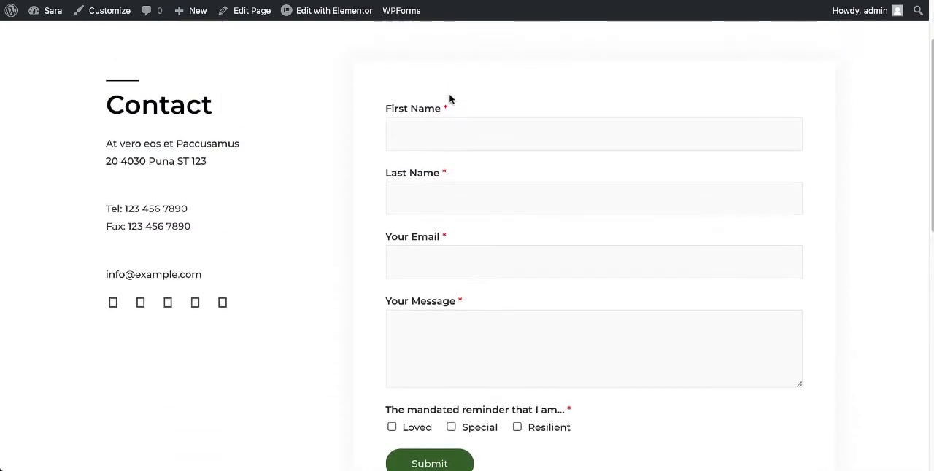
left_click(328, 15)
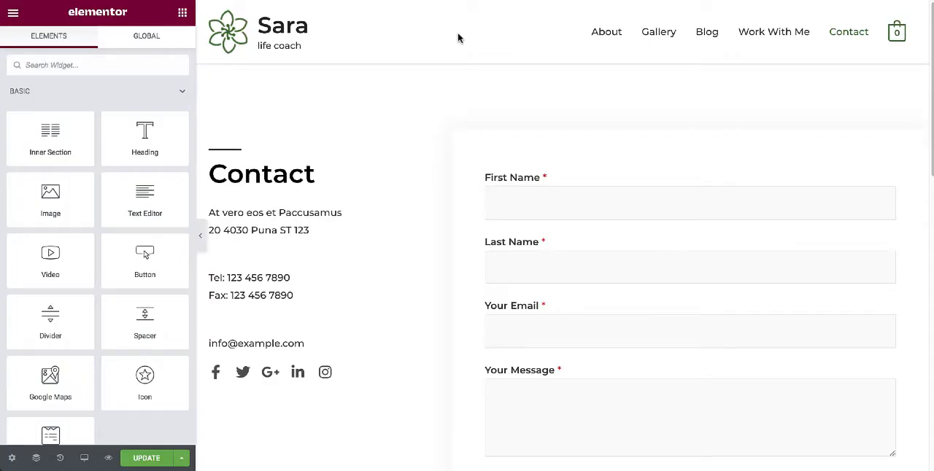
scroll(447, 107, "down", 1)
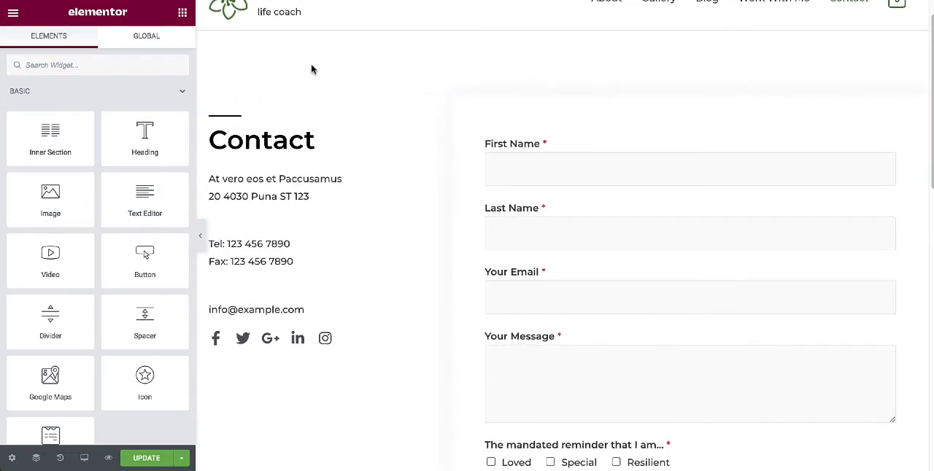
left_click(340, 147)
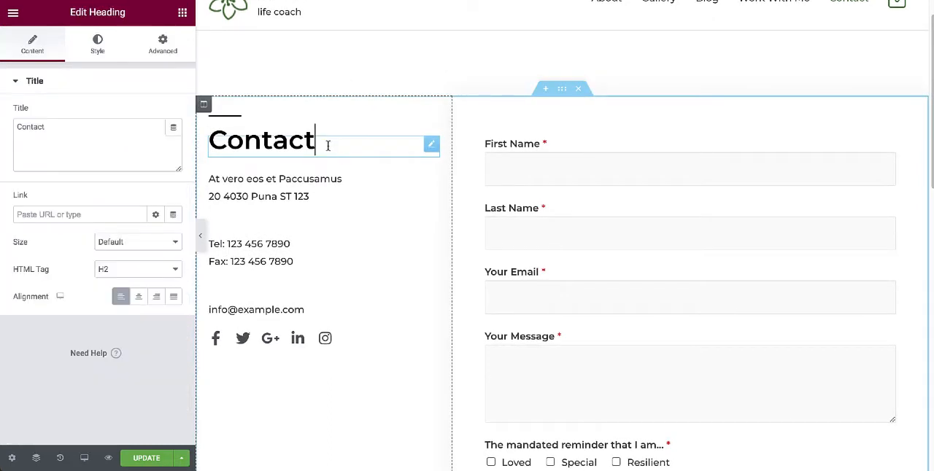
type("Us")
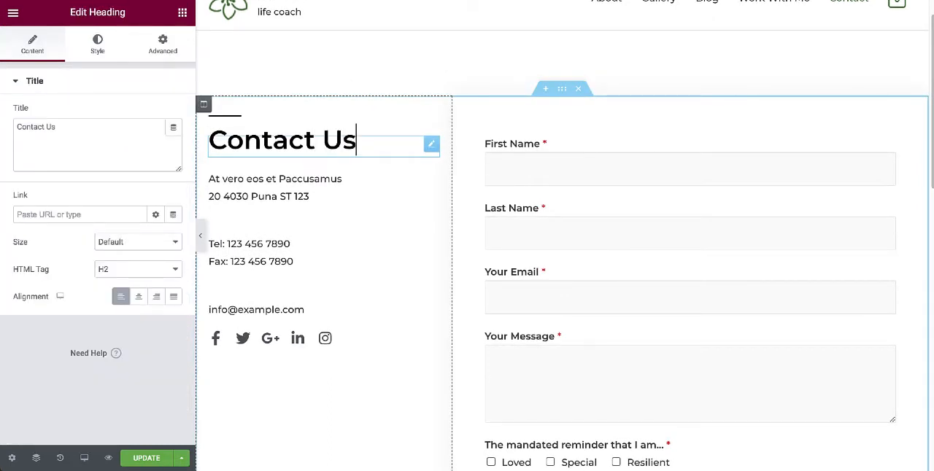
Open the address, phone and e-mail text blocks below the Contact Us heading one after another to inspect their editable content.
scroll(302, 183, "down", 1)
left_click(302, 183)
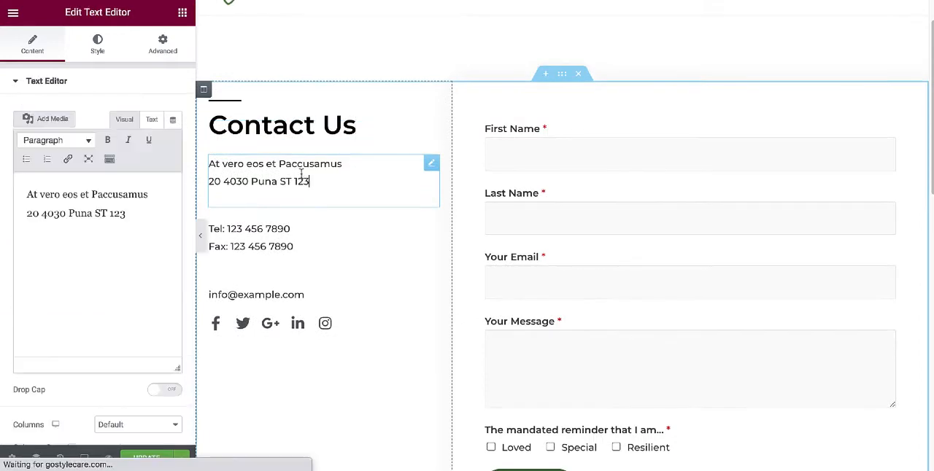
left_click(299, 231)
left_click(306, 296)
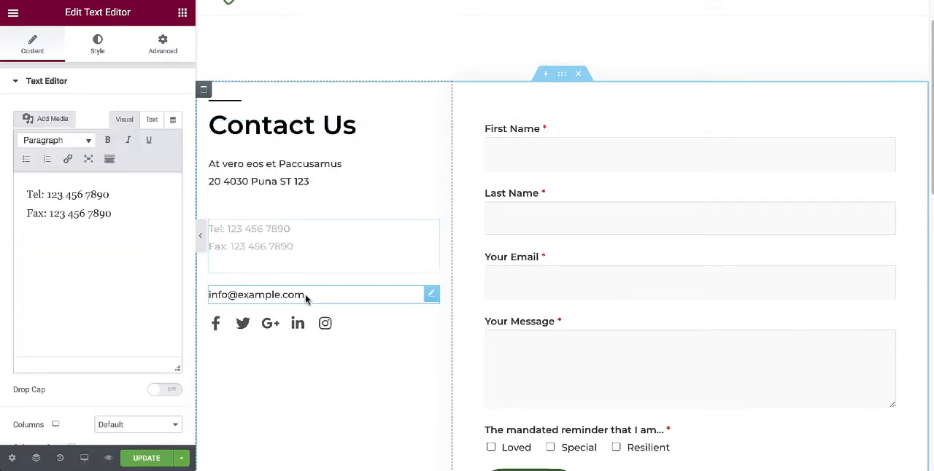
Open the Contact page's social icons for editing, select the Facebook item's link and look through the remaining icon settings.
scroll(286, 289, "down", 1)
scroll(286, 289, "down", 2)
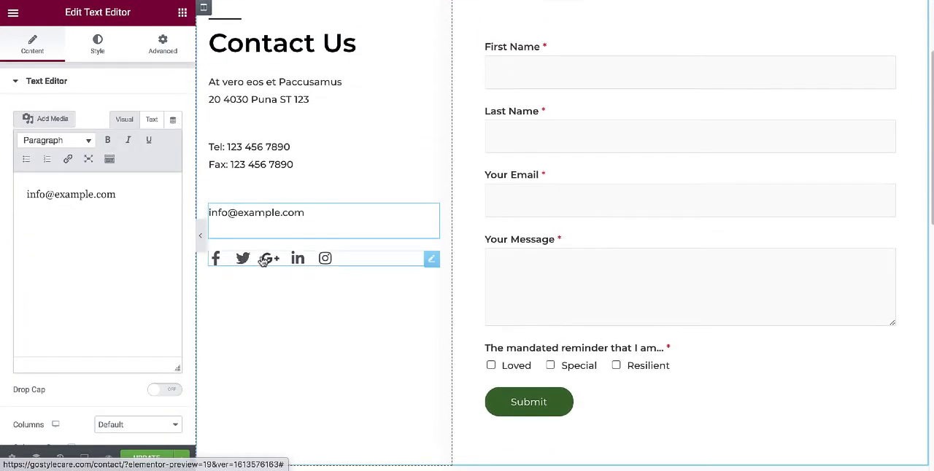
left_click(252, 261)
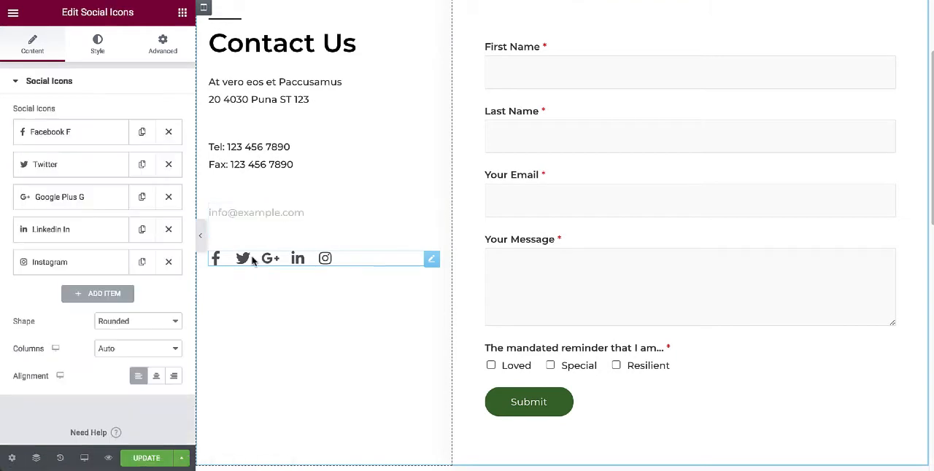
left_click(77, 134)
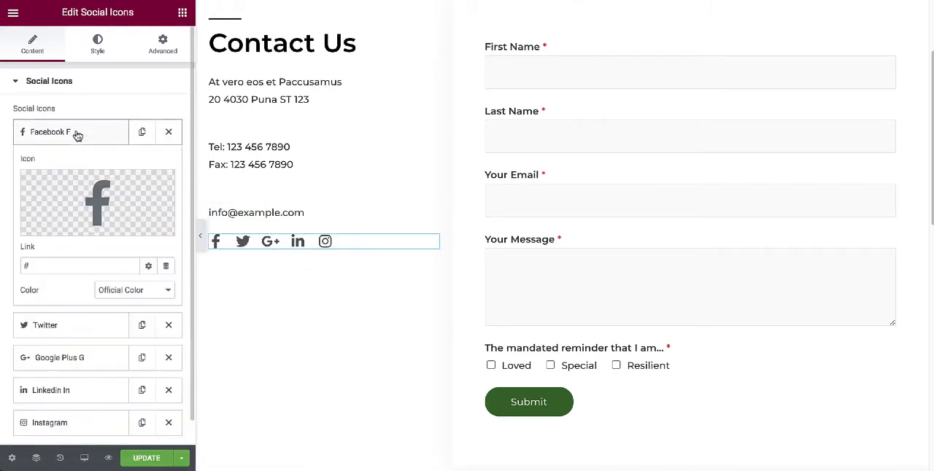
scroll(75, 175, "down", 2)
left_click_drag(39, 195, 9, 203)
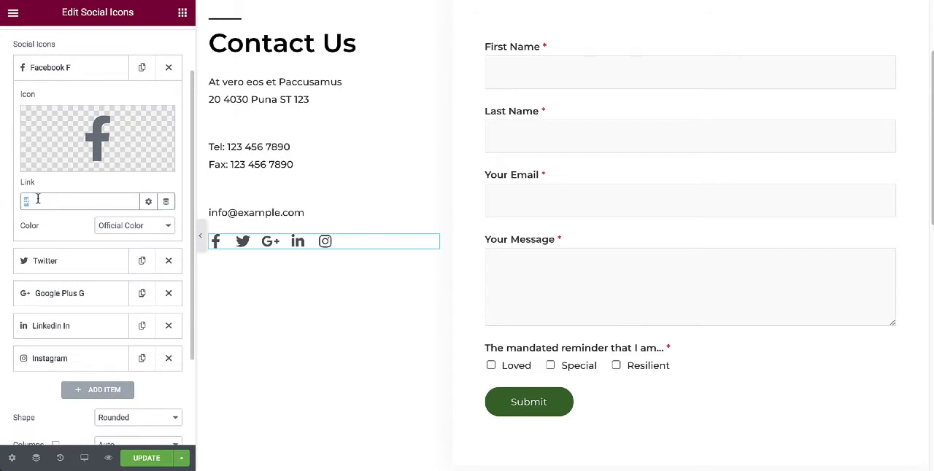
scroll(41, 202, "down", 4)
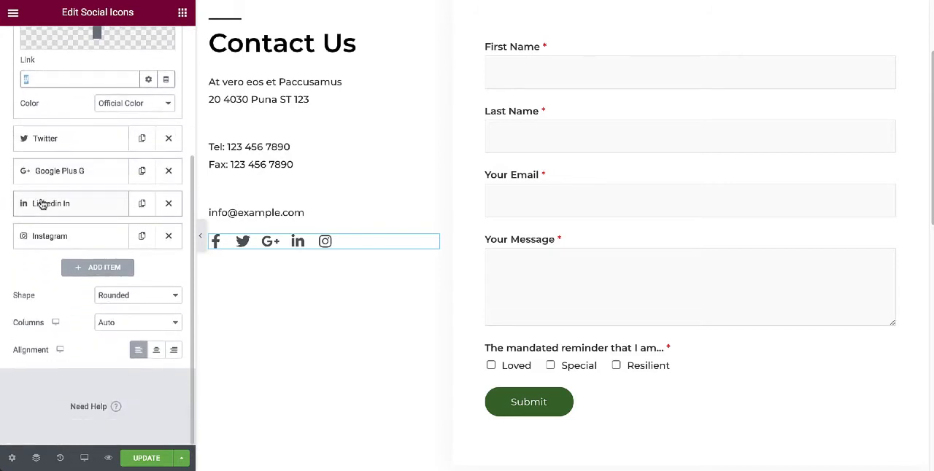
scroll(41, 202, "up", 3)
scroll(41, 203, "up", 2)
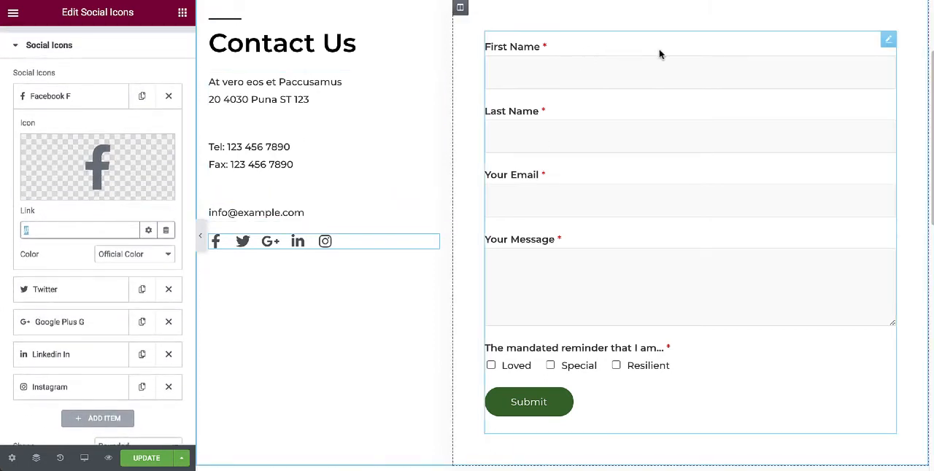
Select the contact form on the page, then open "Contact page contact form" in the WPForms builder from the WordPress dashboard.
scroll(664, 50, "up", 2)
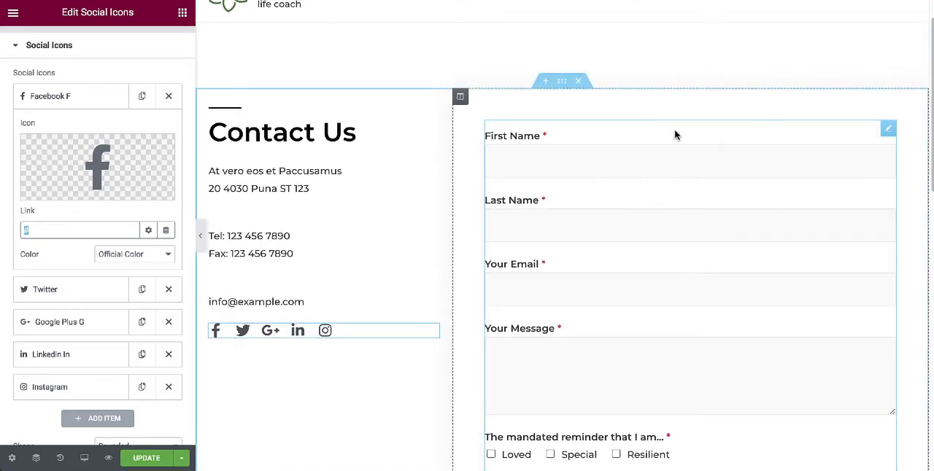
left_click(675, 135)
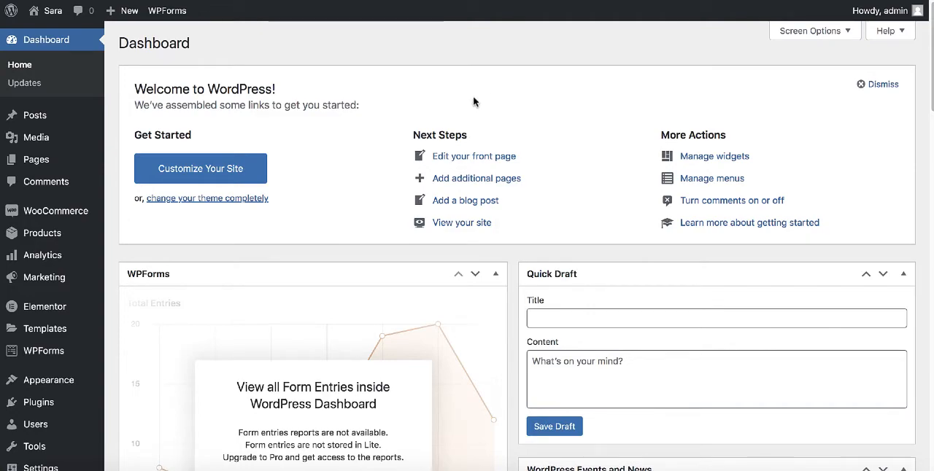
scroll(44, 182, "down", 2)
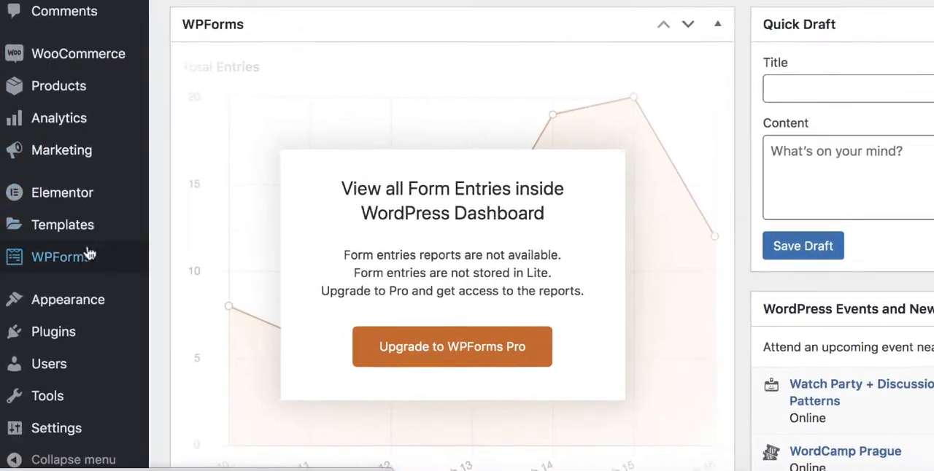
mouse_move(38, 325)
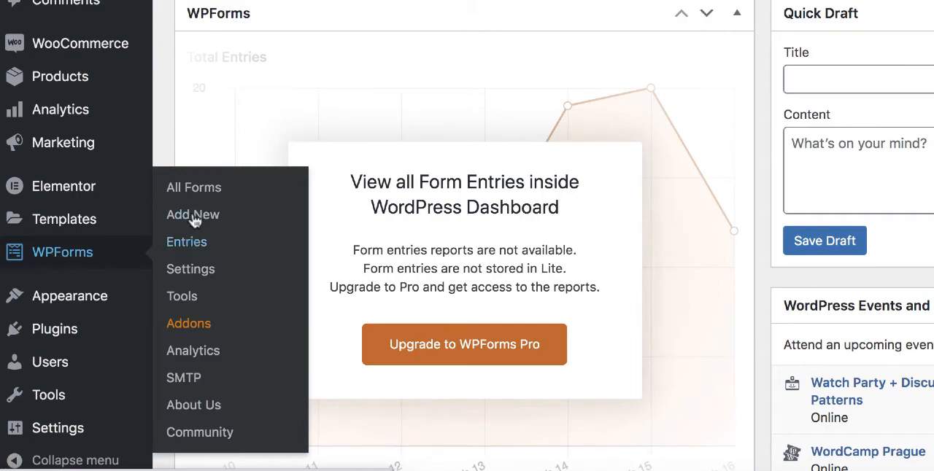
left_click(210, 191)
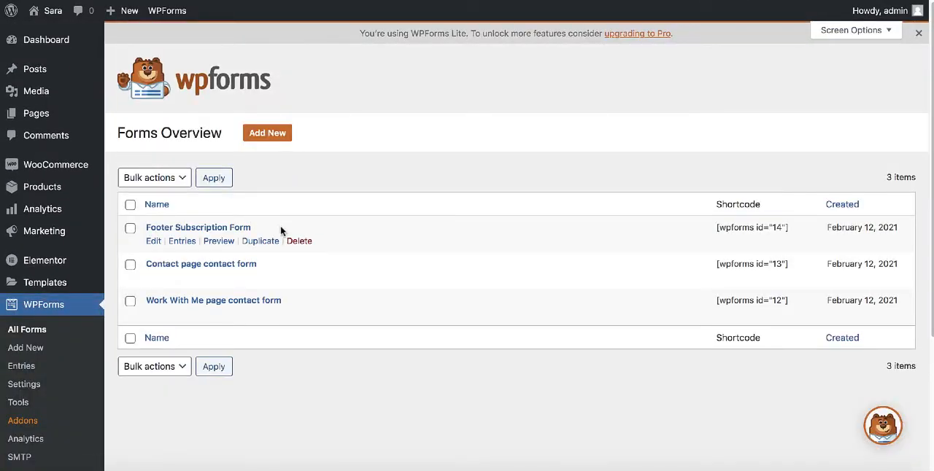
scroll(281, 229, "down", 1)
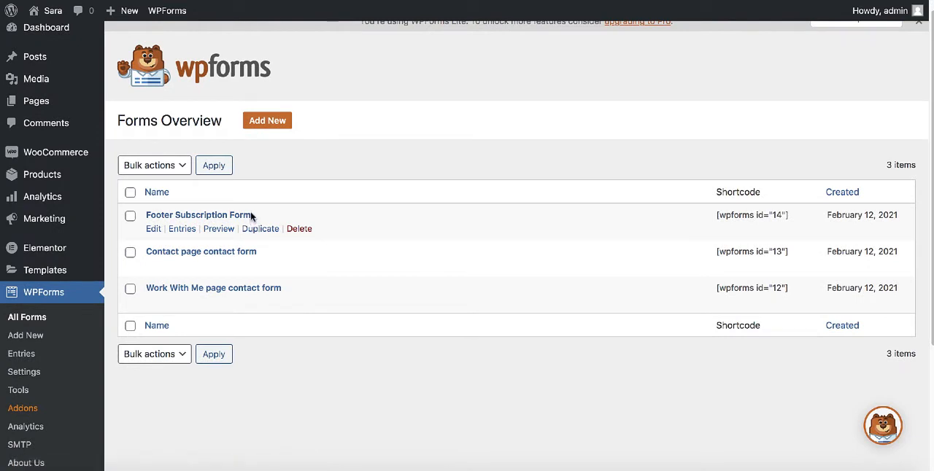
left_click(207, 253)
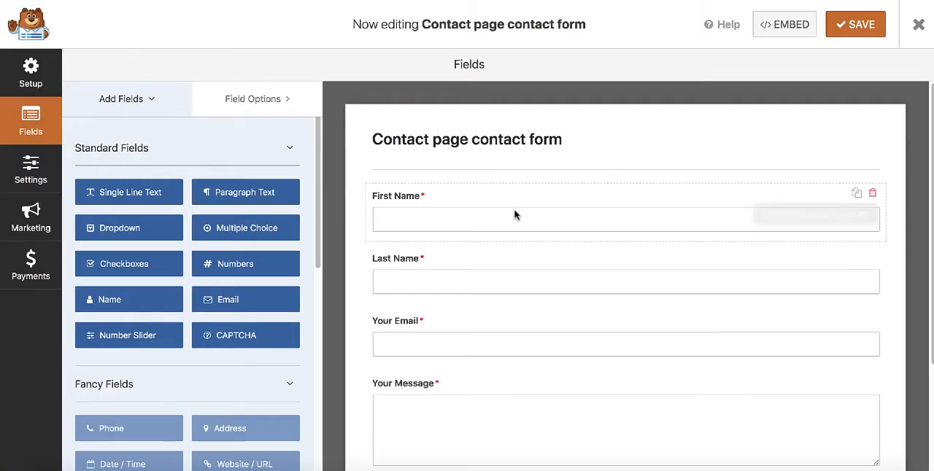
Look over the contact form's fields and delete the Last Name field.
scroll(496, 215, "down", 2)
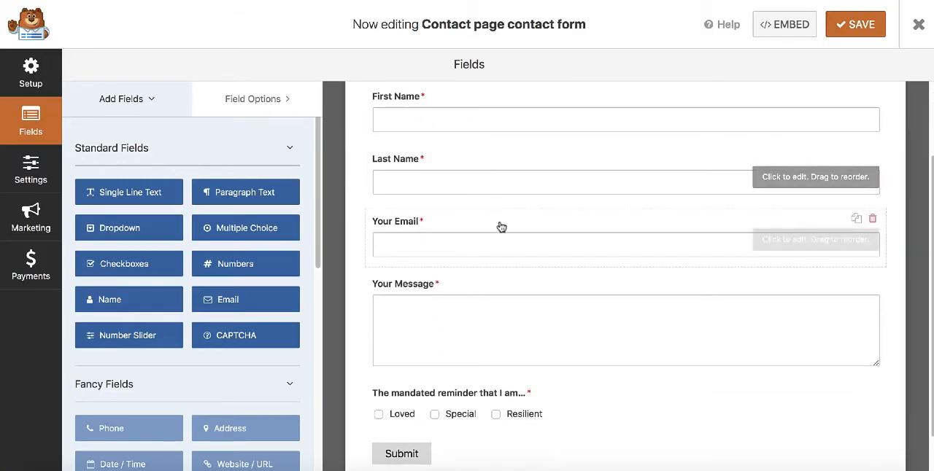
scroll(504, 252, "down", 2)
scroll(490, 270, "up", 1)
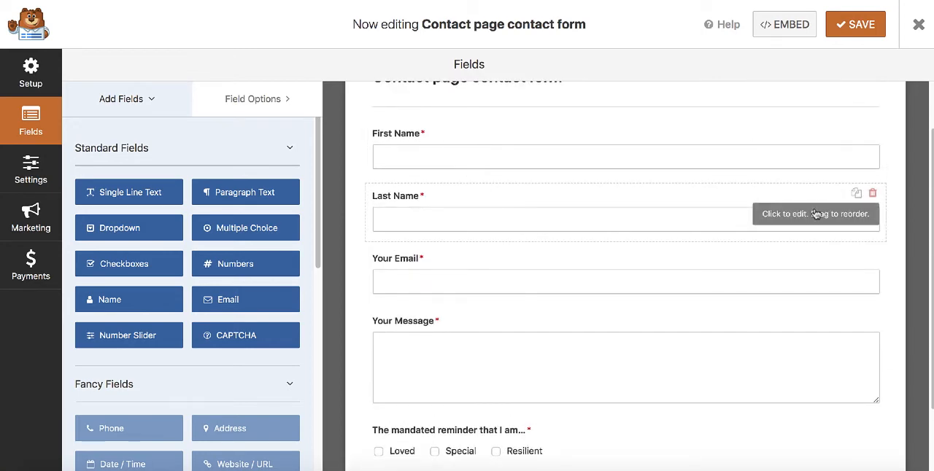
left_click(872, 192)
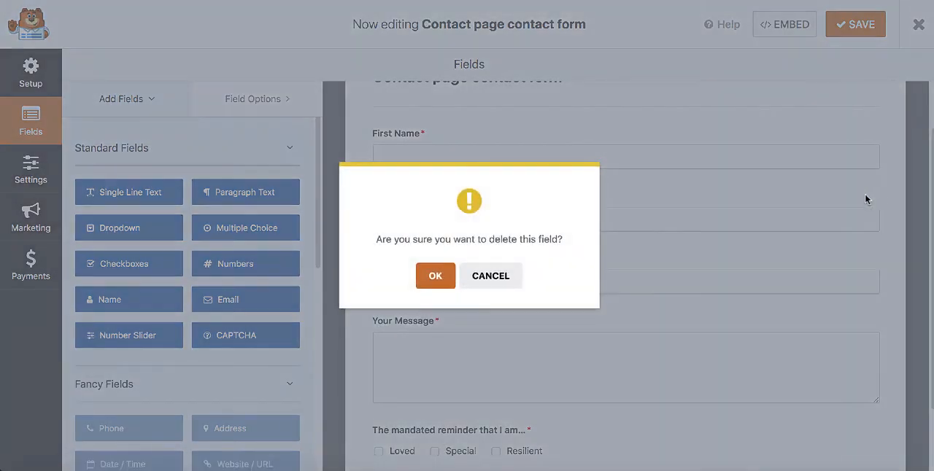
left_click(435, 277)
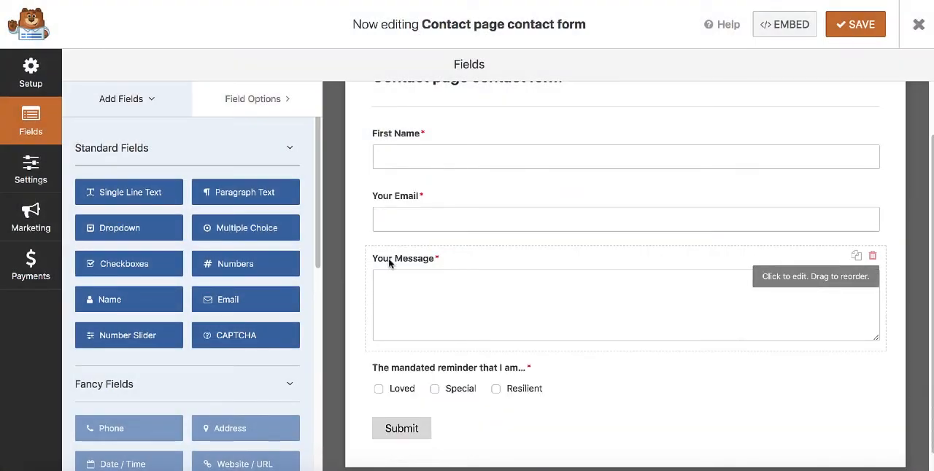
Add a Dropdown field between First Name and Your Email and open its field options.
scroll(168, 250, "down", 1)
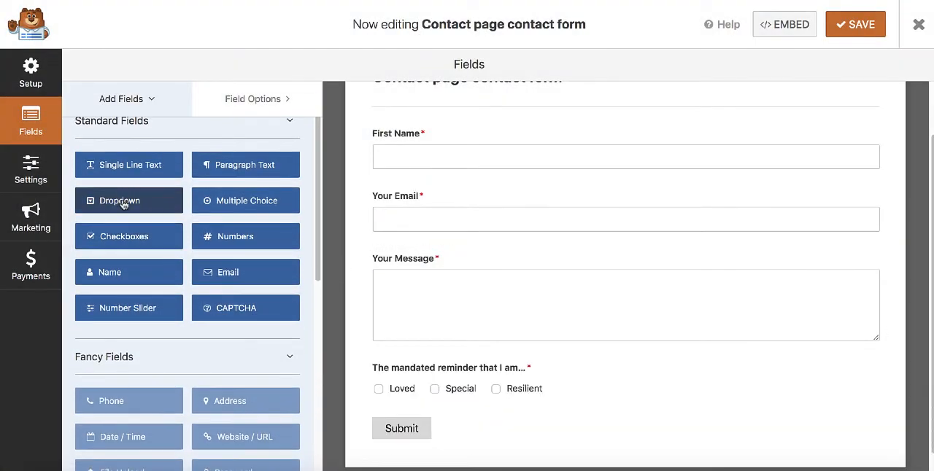
left_click_drag(120, 207, 434, 200)
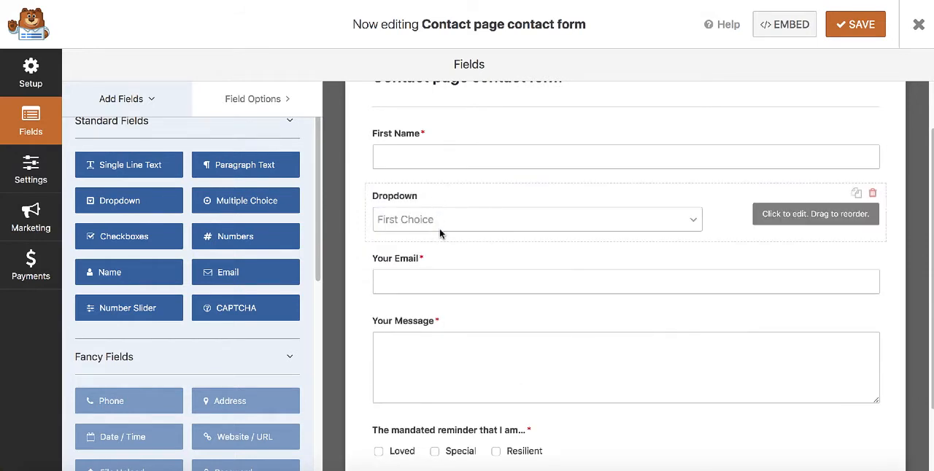
left_click(531, 227)
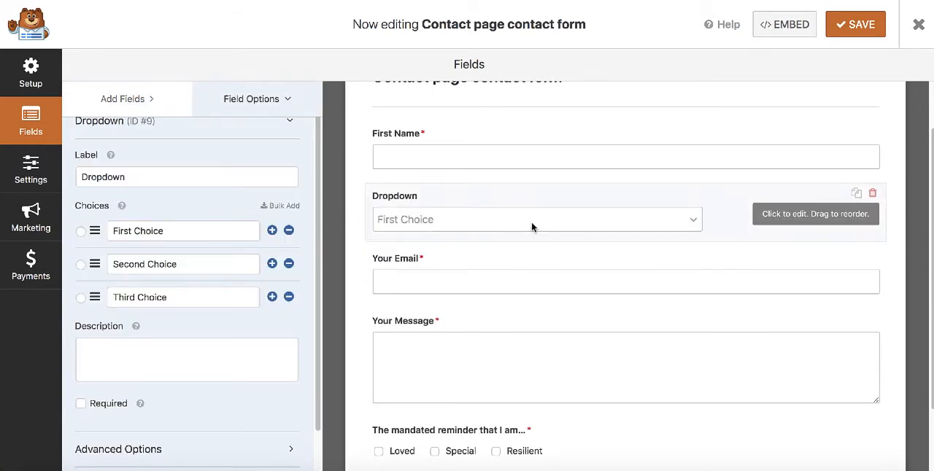
Add a fourth choice named "Last Choice" to the dropdown field.
scroll(142, 321, "down", 1)
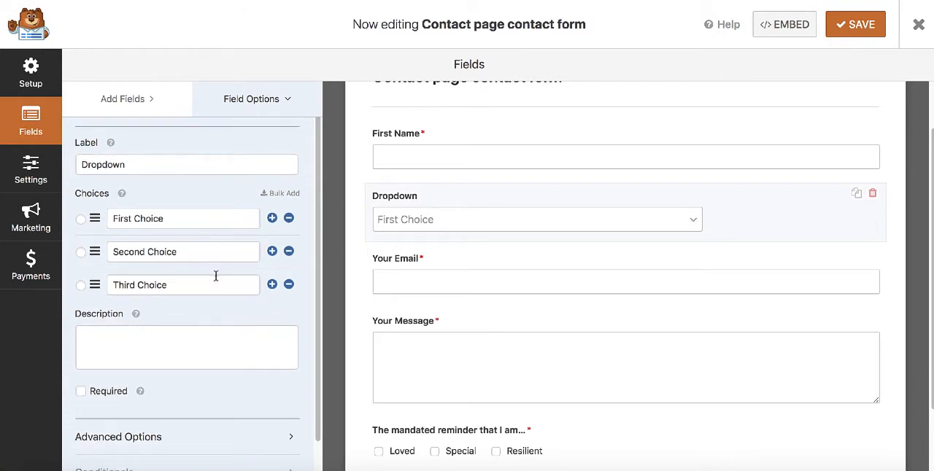
left_click(271, 284)
left_click(175, 316)
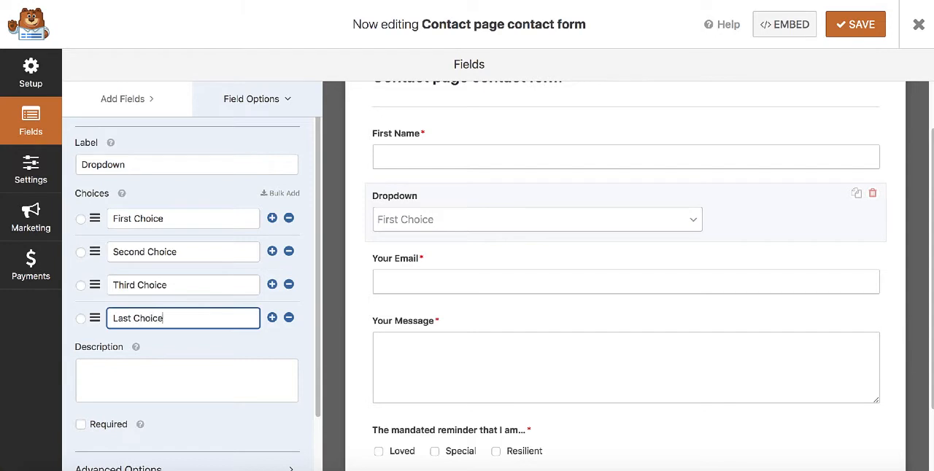
scroll(252, 236, "down", 2)
scroll(252, 235, "up", 3)
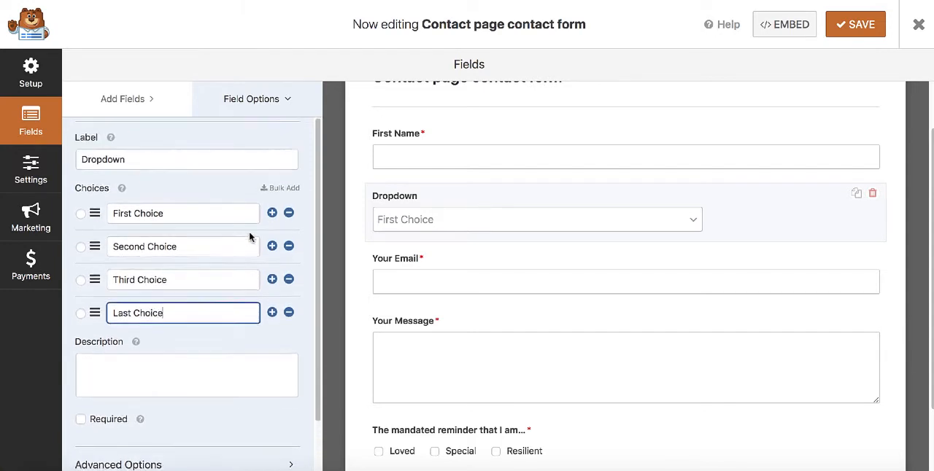
left_click(131, 100)
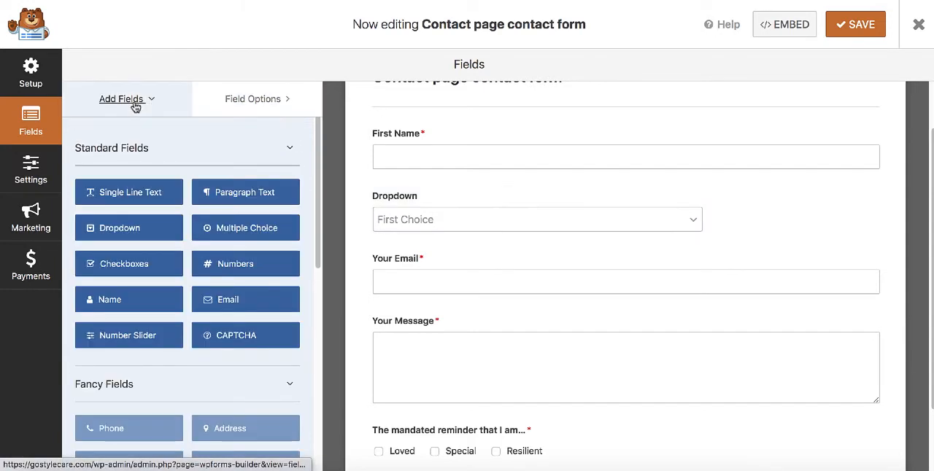
scroll(528, 236, "down", 2)
scroll(528, 237, "up", 4)
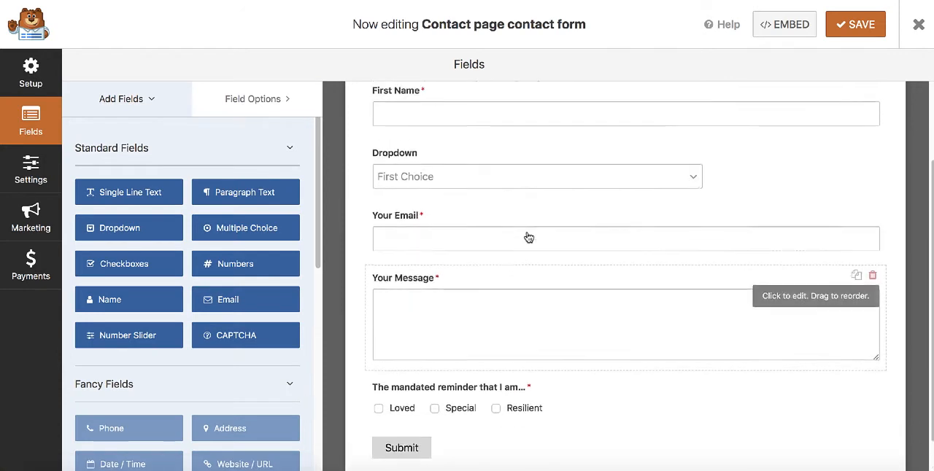
scroll(528, 237, "down", 3)
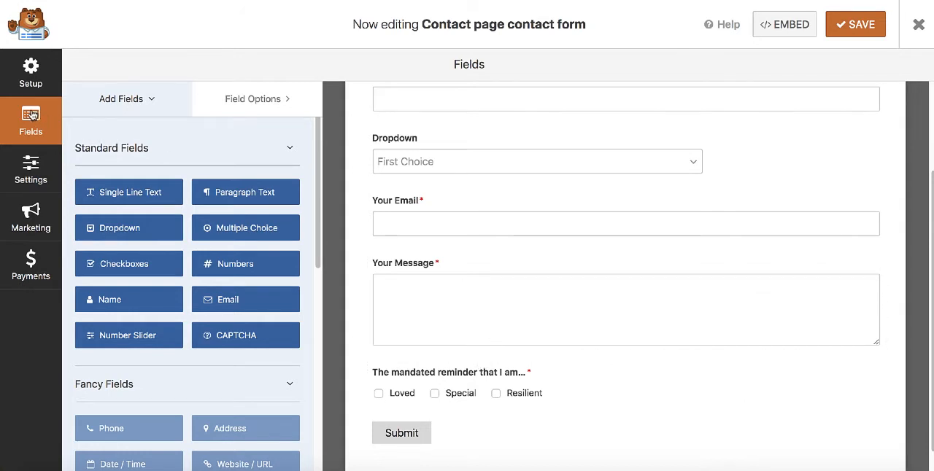
Open the form's notification settings and replace the Send To Email Address with the recipient's e-mail address.
left_click(25, 177)
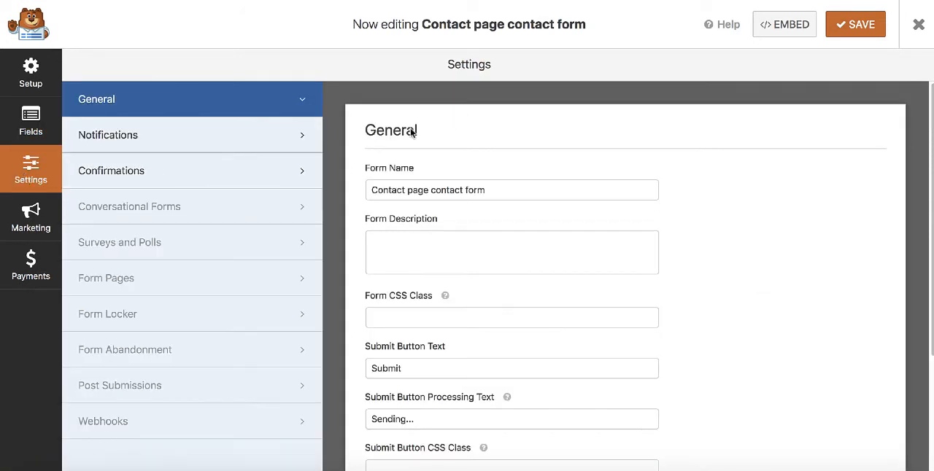
left_click(200, 142)
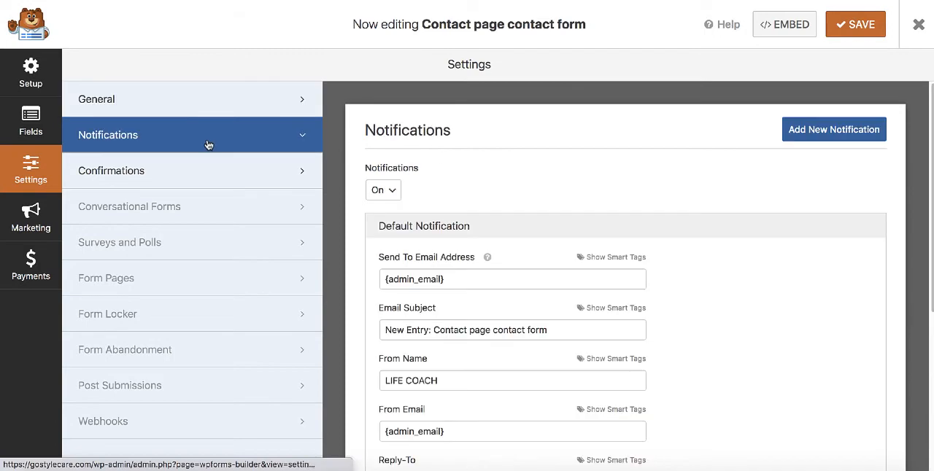
scroll(588, 194, "down", 3)
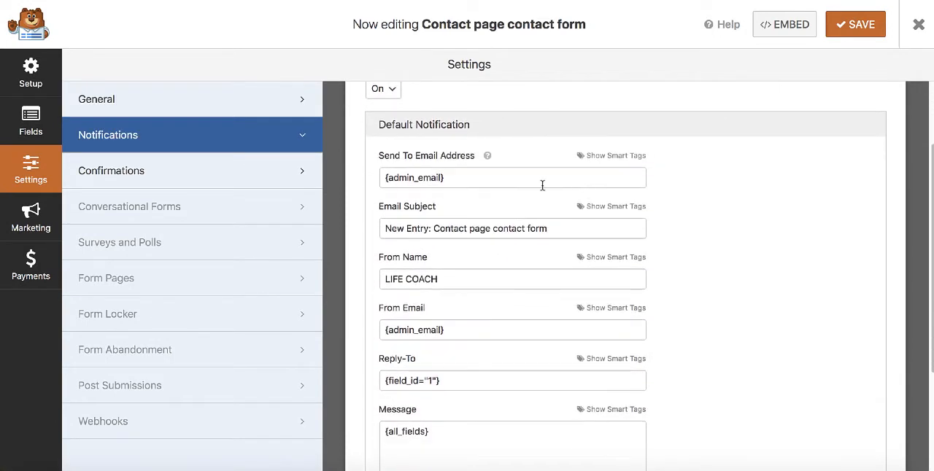
scroll(546, 187, "down", 1)
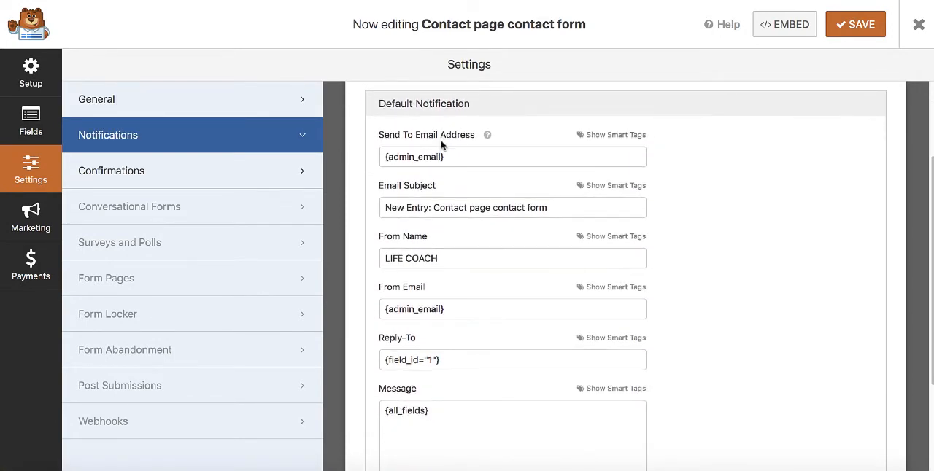
left_click_drag(453, 157, 348, 157)
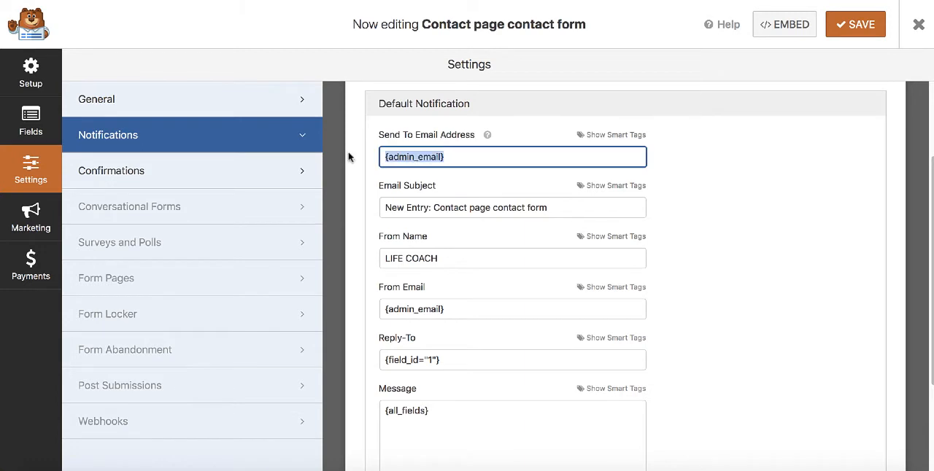
type("test@gmail.com")
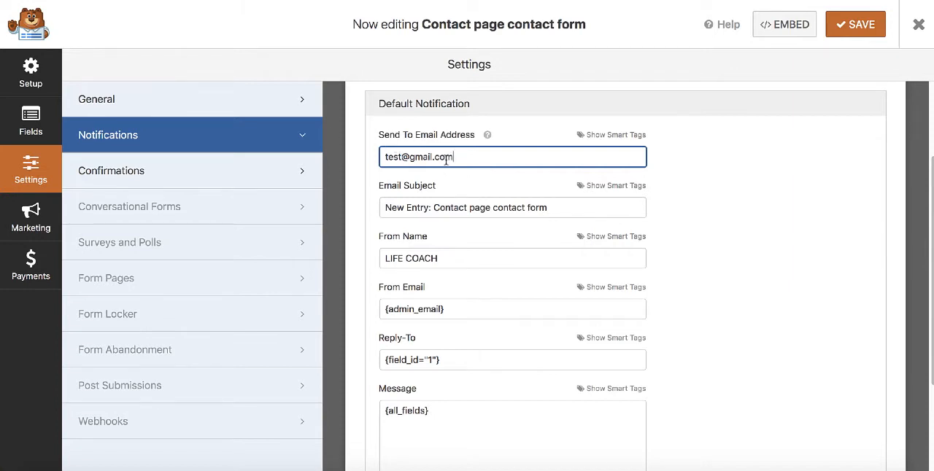
Set the notification's From Name to the First Name smart tag and remove the "LIFE COACH" text from it.
scroll(451, 218, "down", 1)
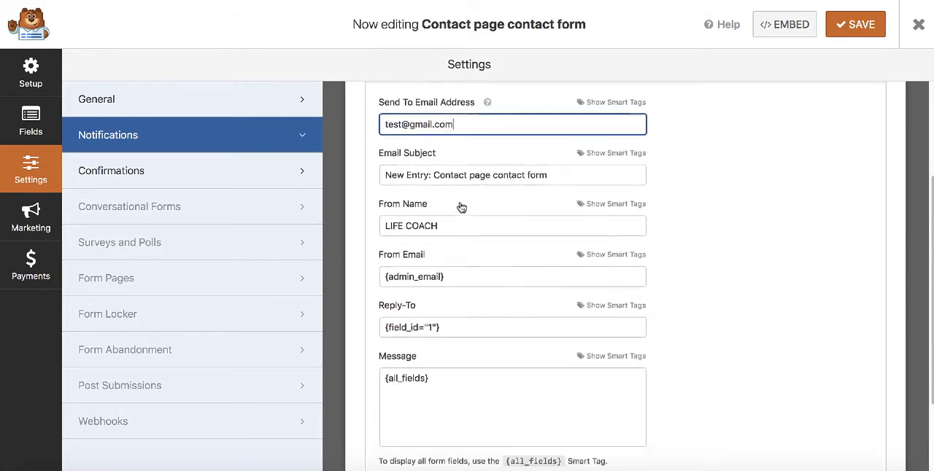
scroll(438, 175, "down", 1)
scroll(435, 184, "down", 1)
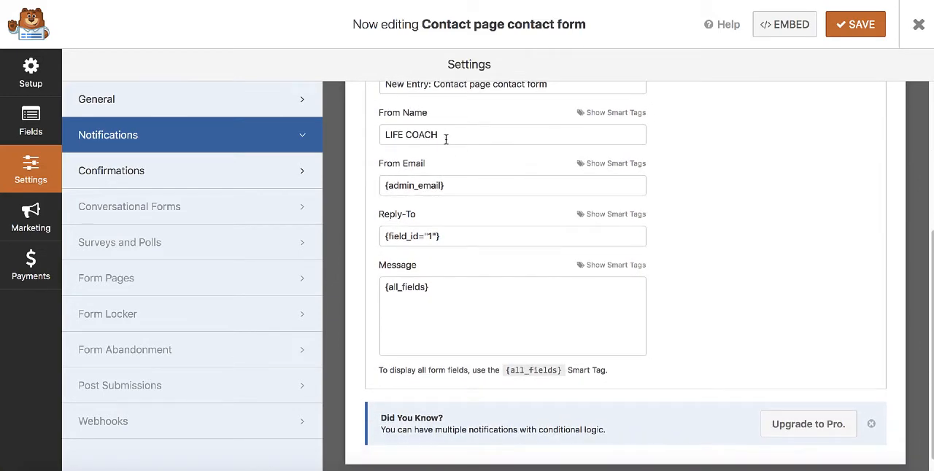
left_click(611, 114)
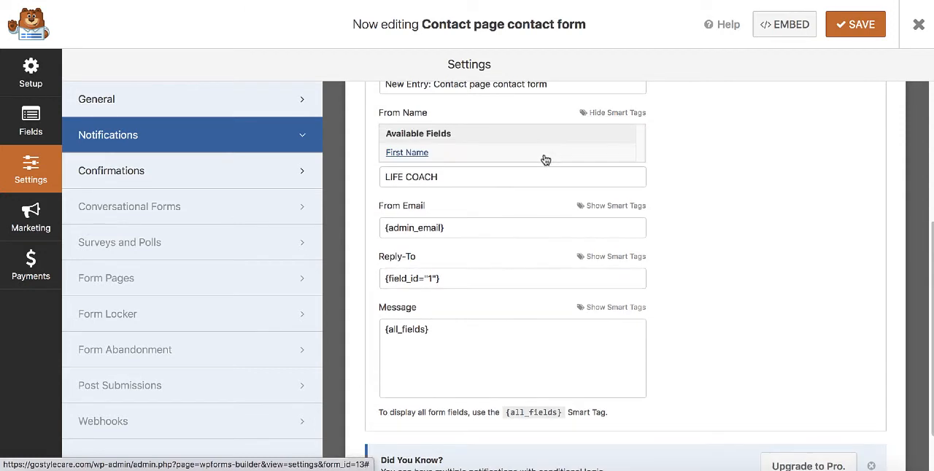
left_click(404, 153)
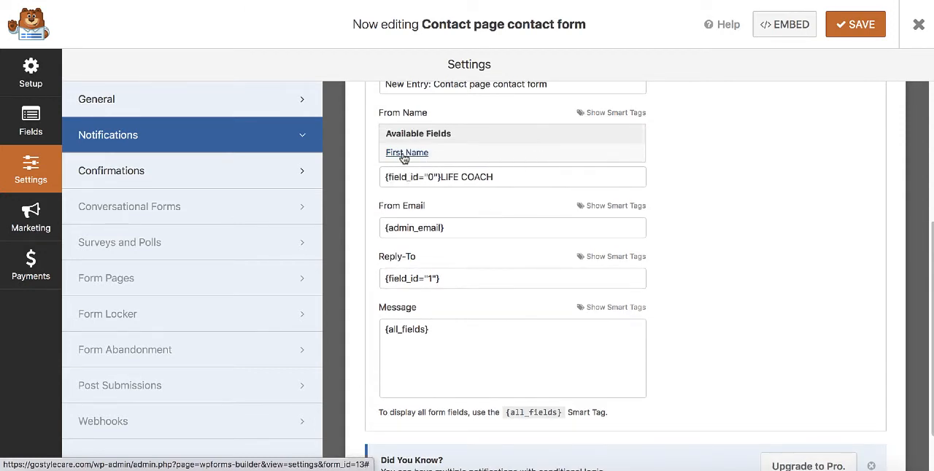
left_click_drag(495, 135, 441, 136)
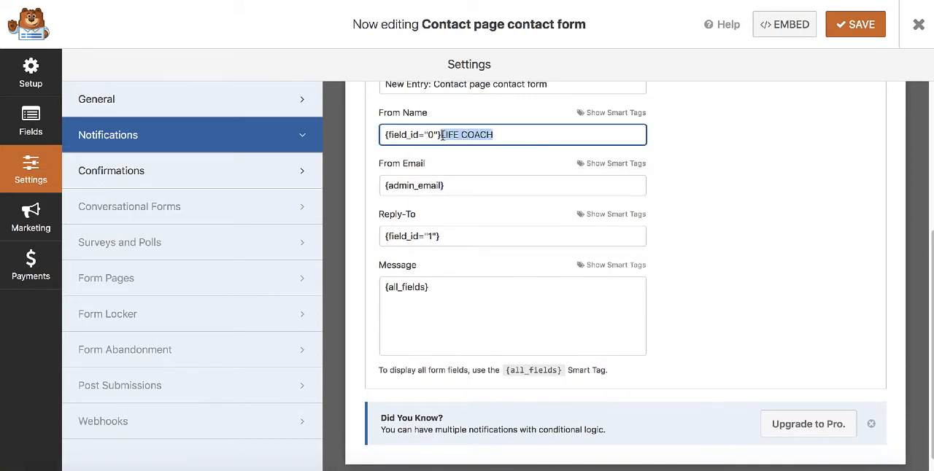
key("BackSpace")
Review the remaining notification settings and save the form.
scroll(471, 157, "down", 1)
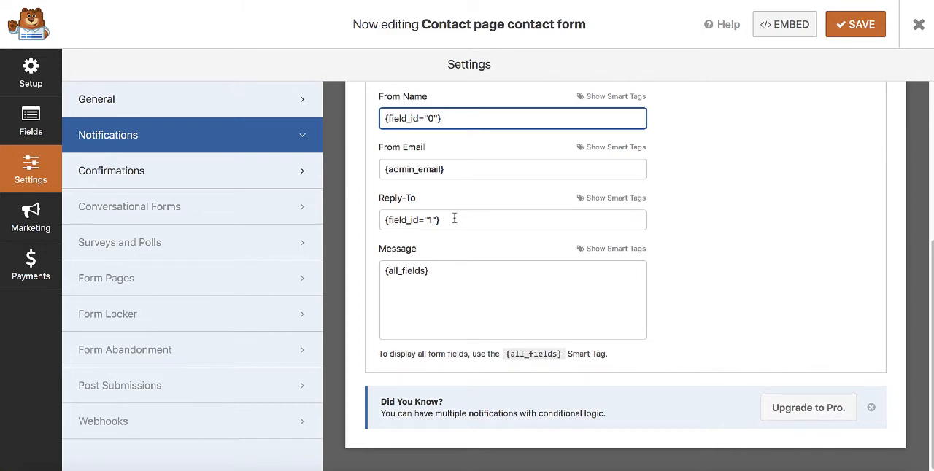
scroll(502, 295, "up", 5)
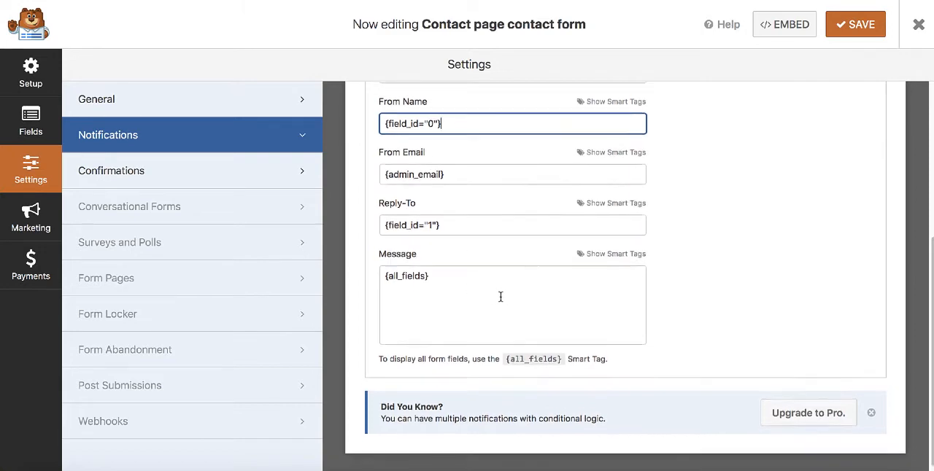
scroll(500, 297, "down", 2)
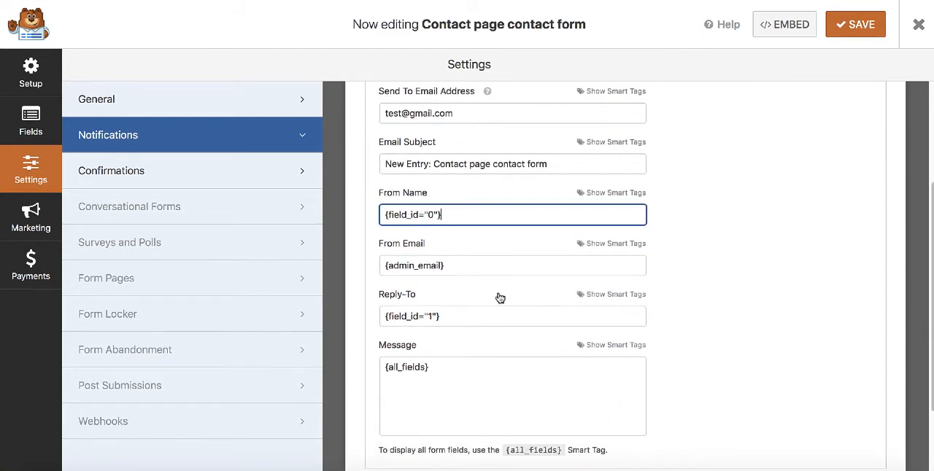
left_click(855, 26)
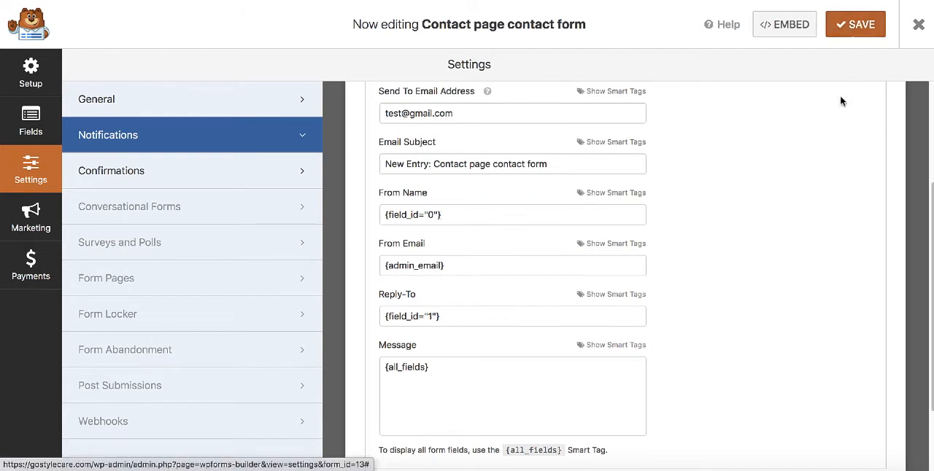
Copy the form's embed shortcode, close the embed dialog and open the form's confirmation settings.
left_click(779, 27)
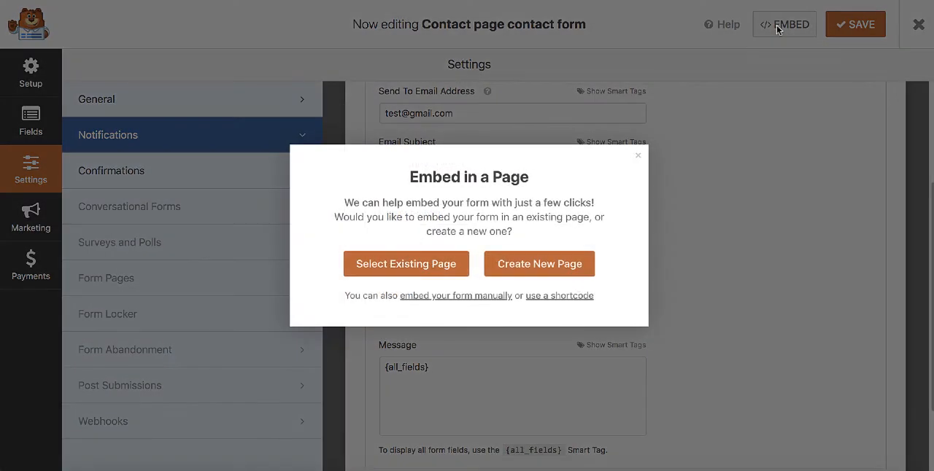
left_click(558, 297)
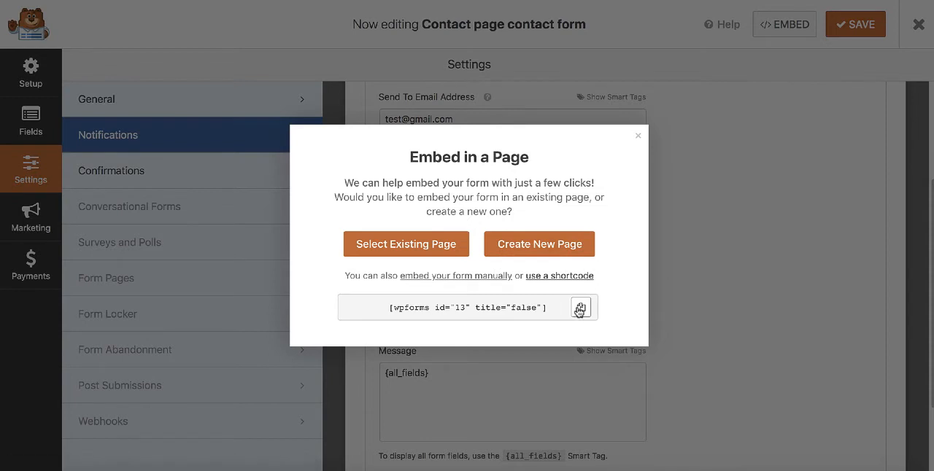
left_click(580, 309)
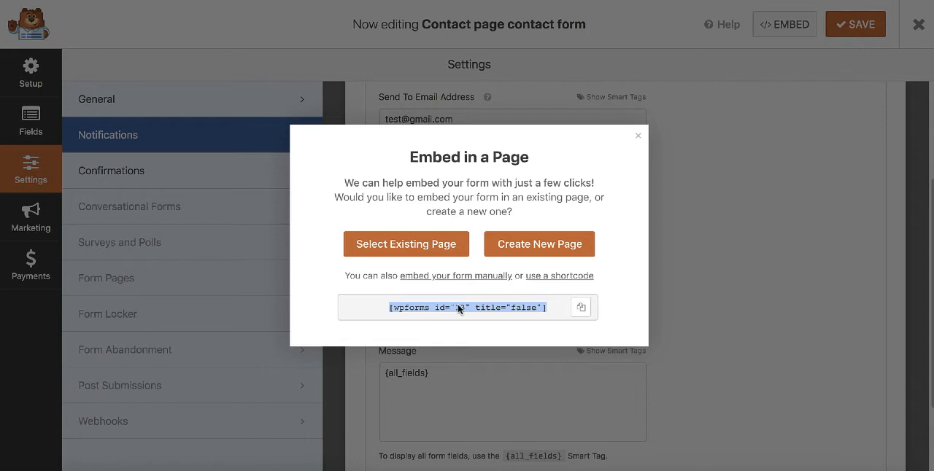
left_click(638, 136)
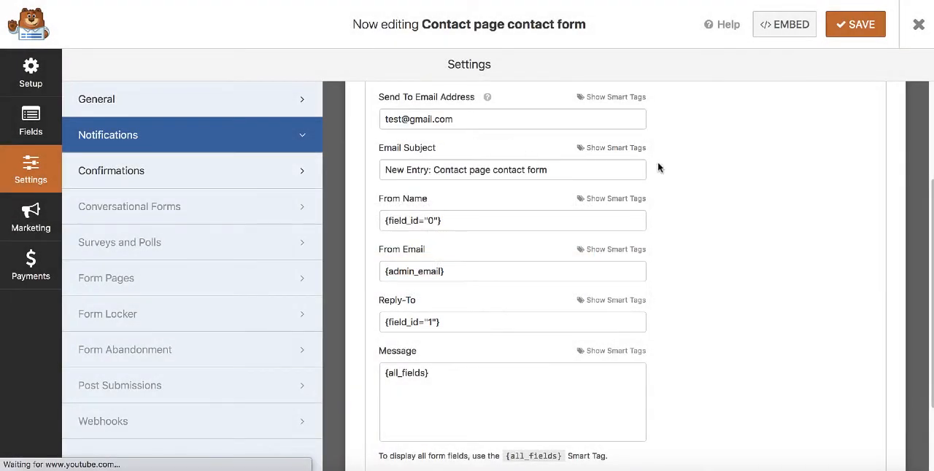
left_click(159, 172)
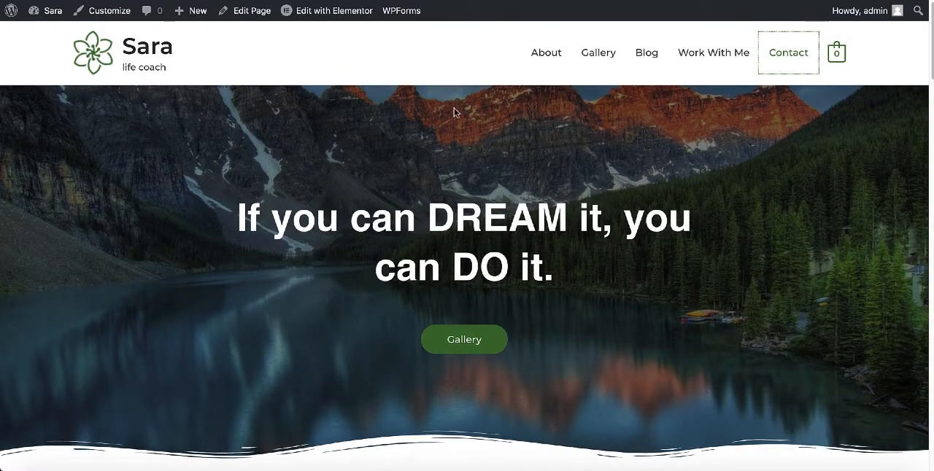
Open the Contact page on the live site and check the updated form, including its dropdown choices.
left_click(785, 60)
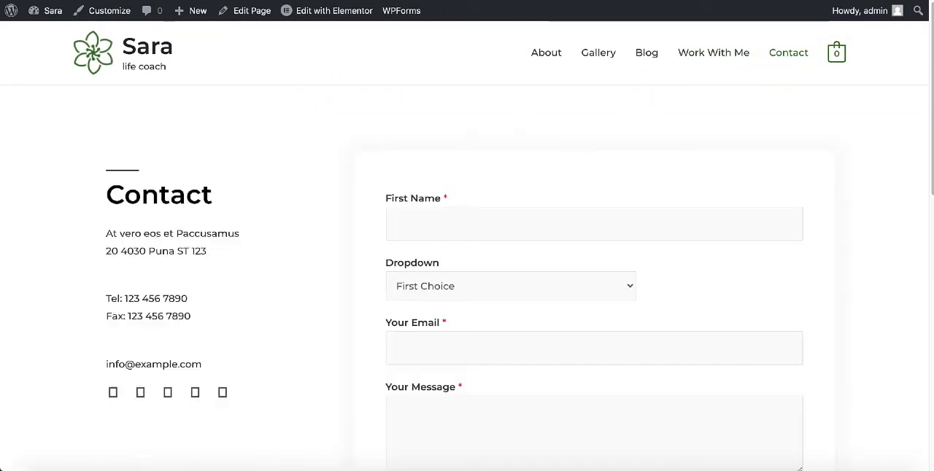
scroll(487, 91, "down", 3)
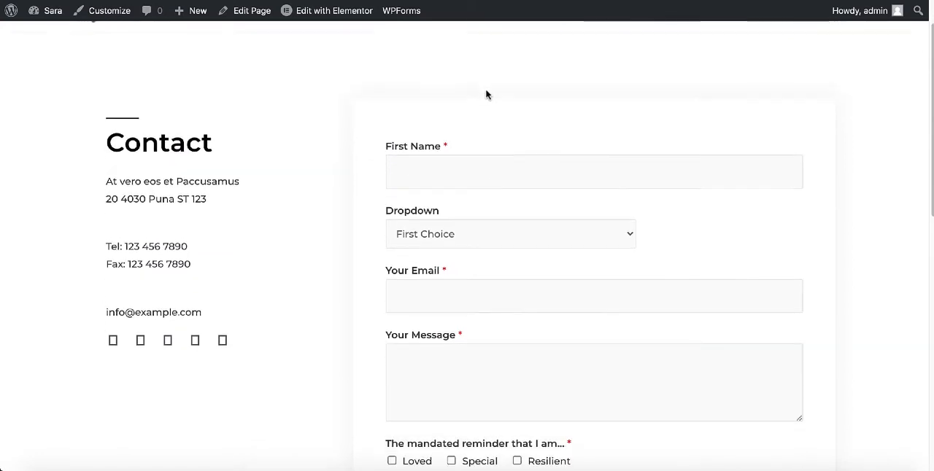
left_click(622, 146)
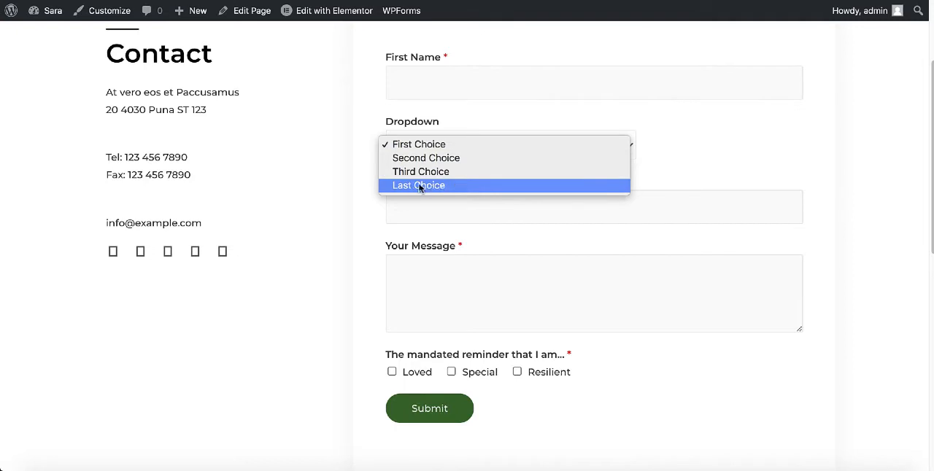
left_click(654, 131)
scroll(628, 173, "down", 1)
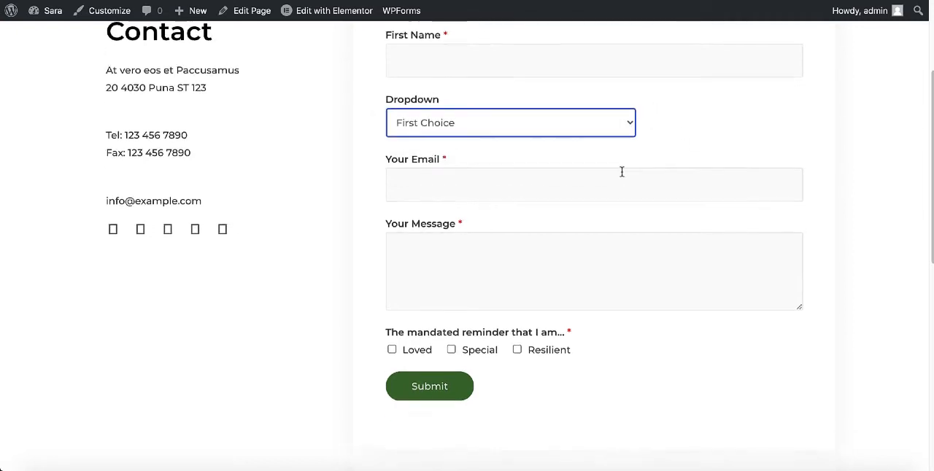
scroll(621, 170, "up", 1)
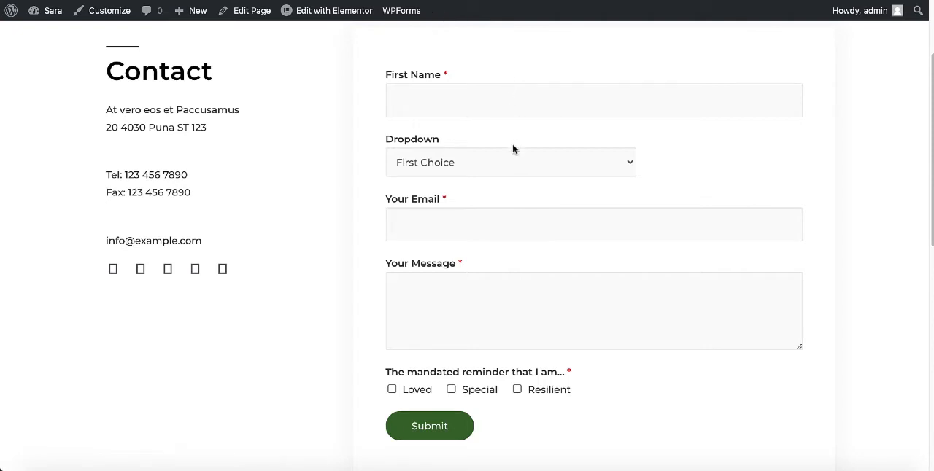
Go back to the home page, open it in Elementor and add an empty two-column section below the testimonial.
key("alt+Left")
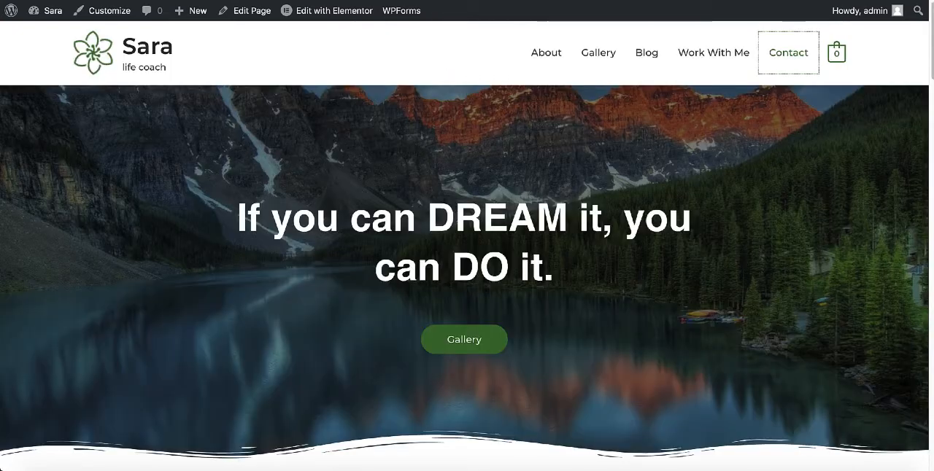
left_click(318, 11)
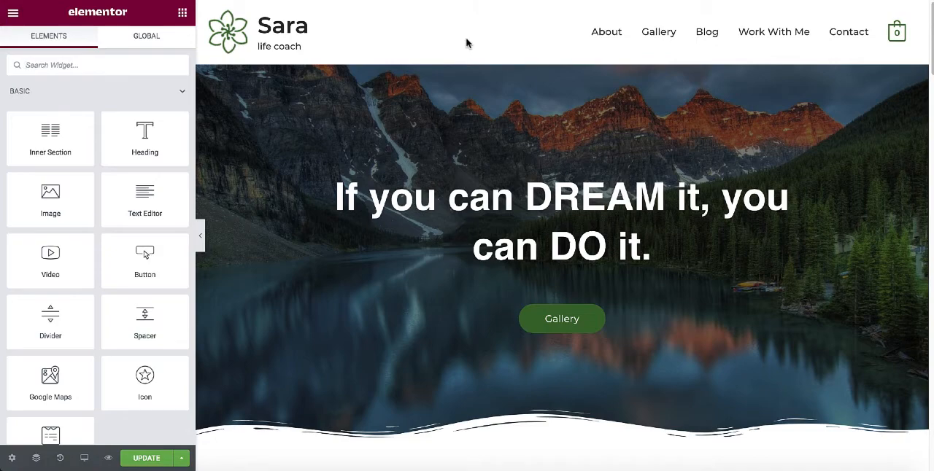
scroll(467, 44, "down", 15)
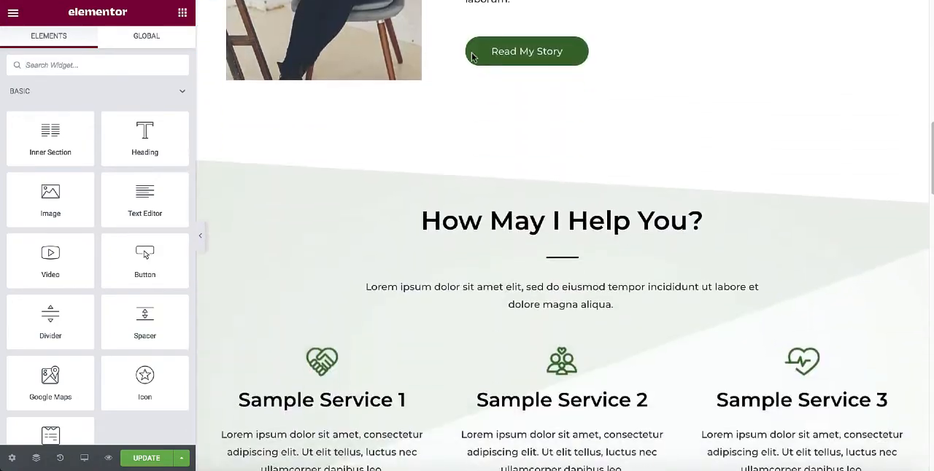
scroll(467, 25, "down", 15)
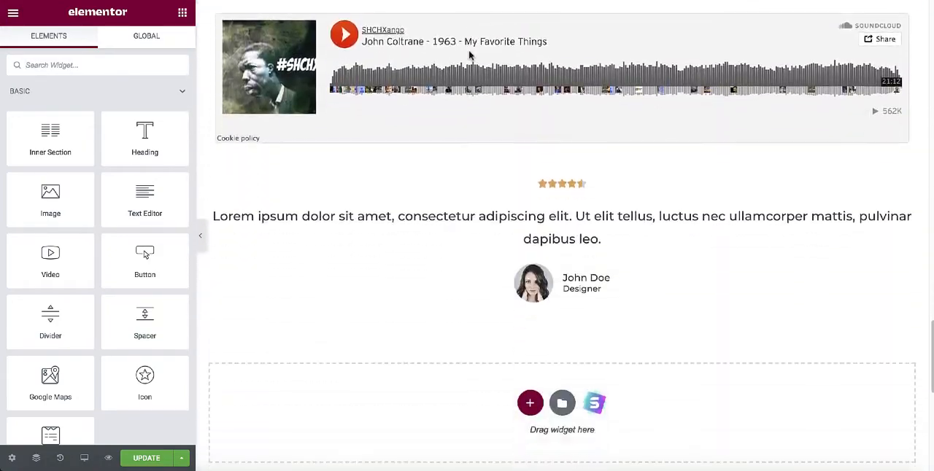
scroll(481, 73, "down", 1)
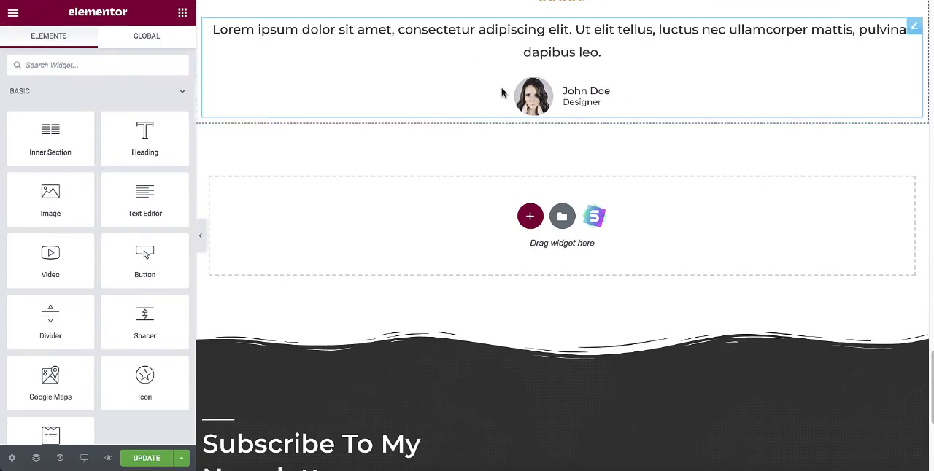
left_click(531, 217)
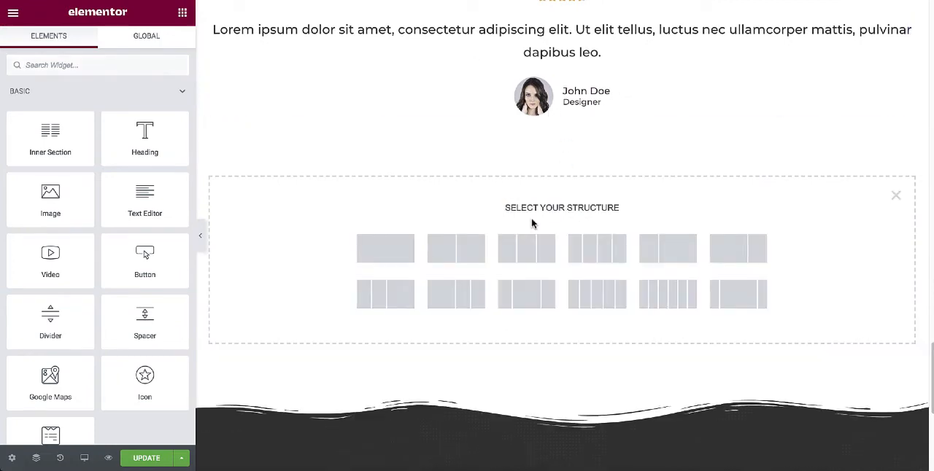
left_click(456, 248)
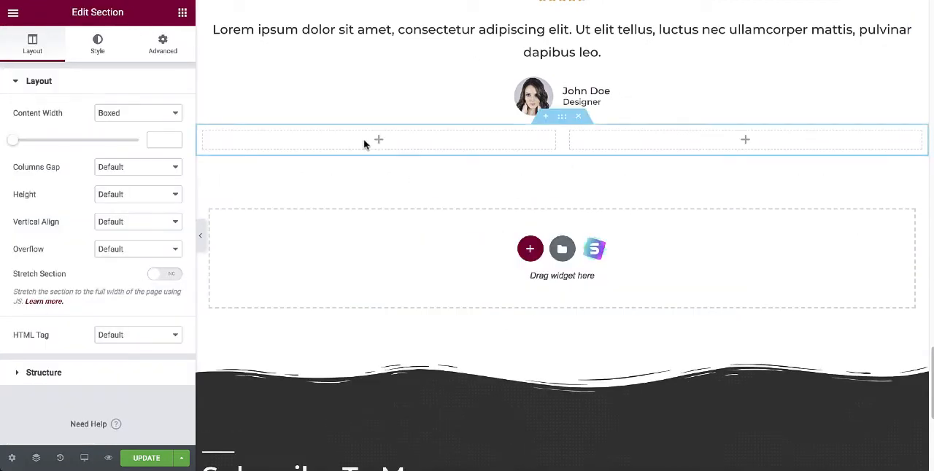
Add a Shortcode widget to the first column of the empty section and paste the form shortcode [wpforms id="13" title="false"].
left_click(183, 13)
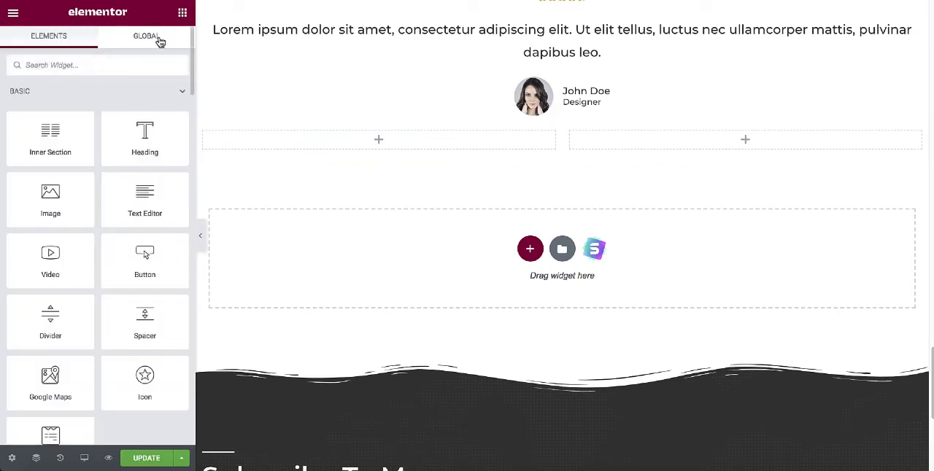
type("code")
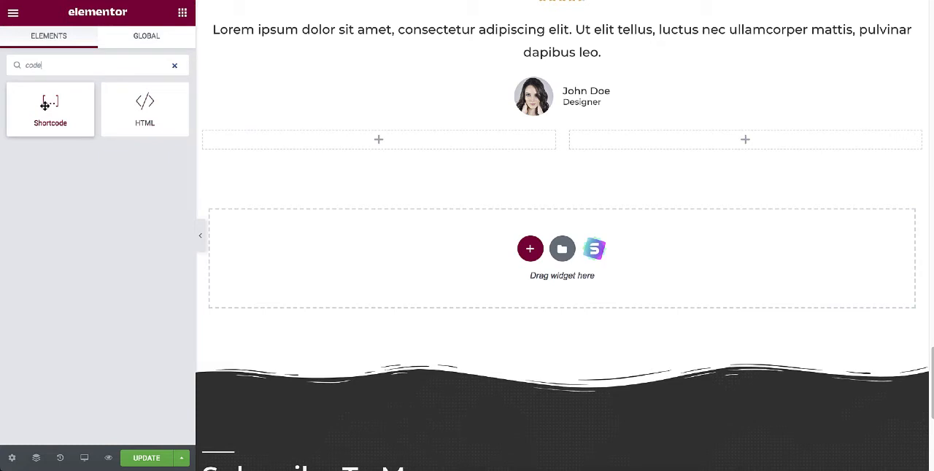
left_click_drag(44, 106, 355, 145)
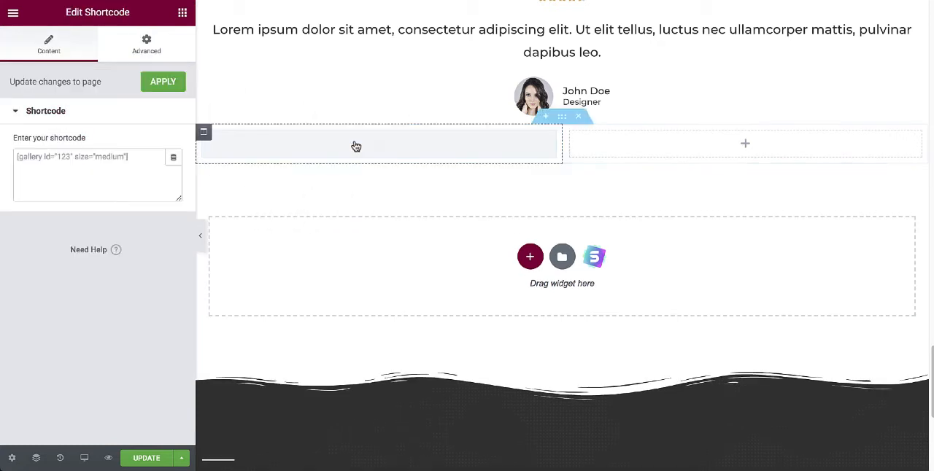
left_click(73, 165)
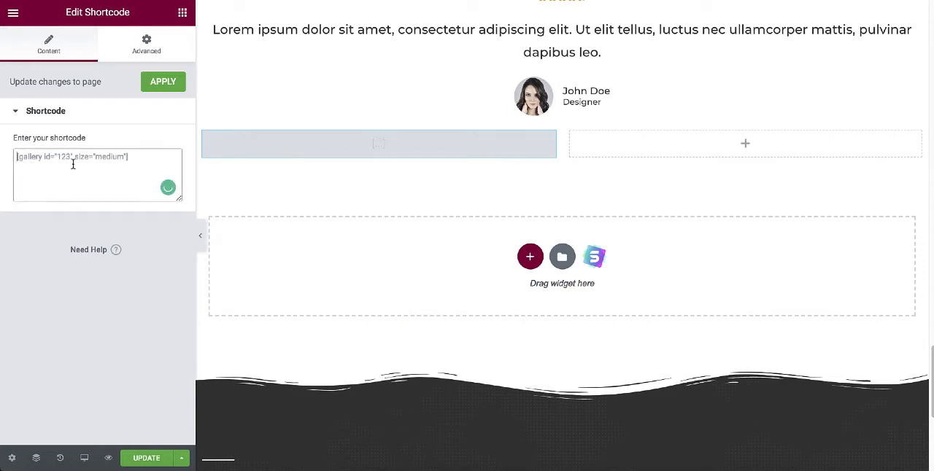
key("ctrl+v")
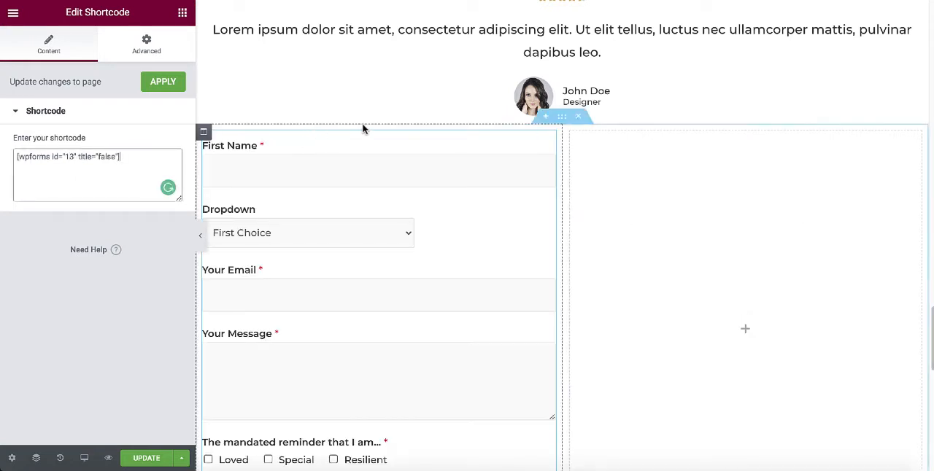
left_click(358, 100)
scroll(416, 212, "down", 3)
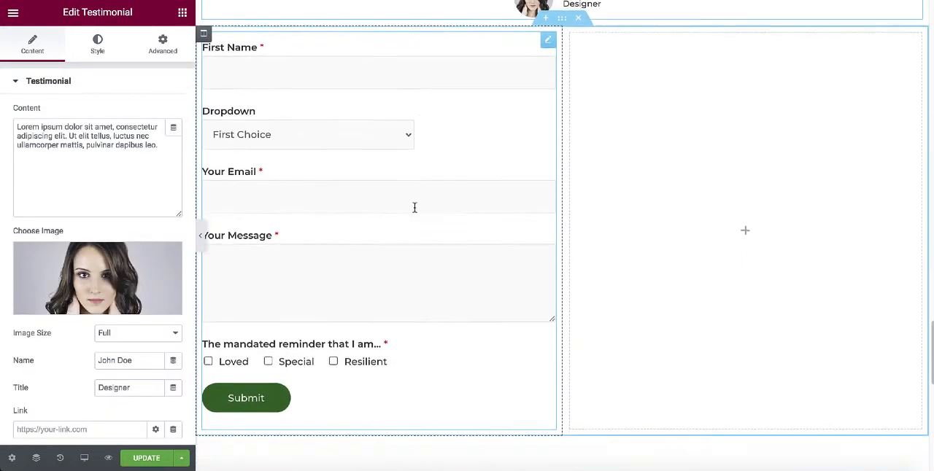
scroll(402, 223, "up", 1)
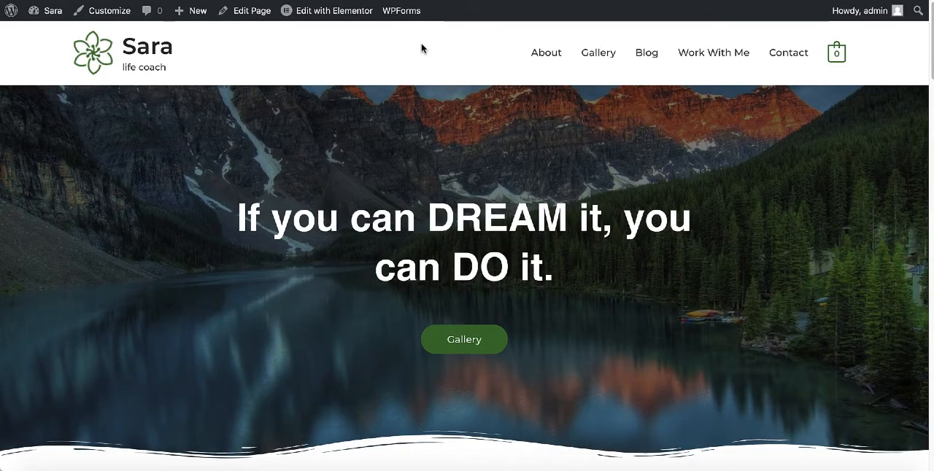
Open the site's Blog page and look through the listed posts.
scroll(421, 48, "down", 3)
scroll(421, 48, "up", 1)
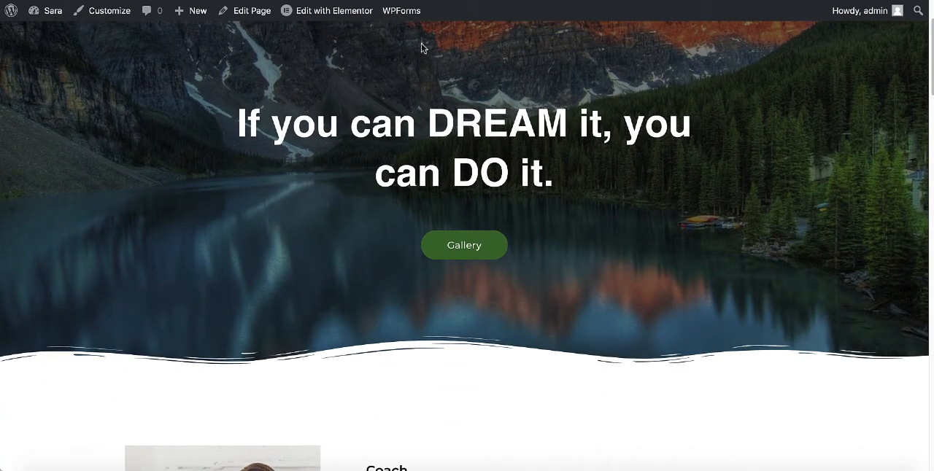
scroll(421, 49, "up", 2)
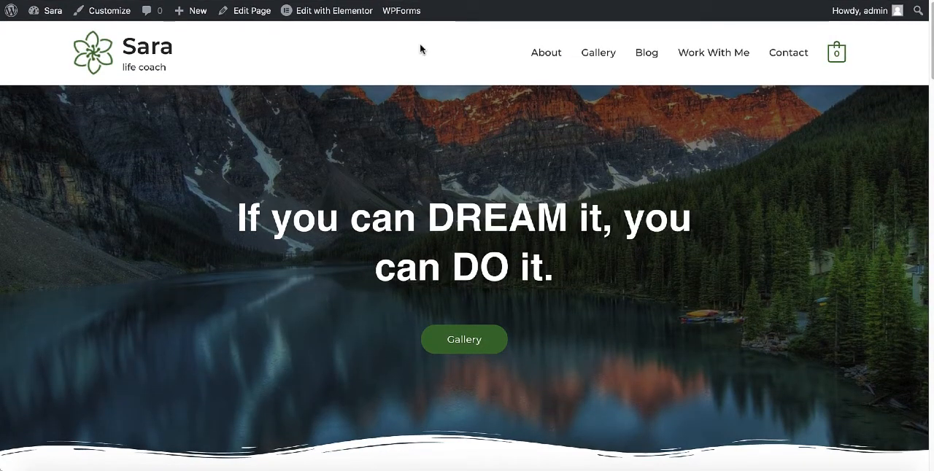
left_click(646, 57)
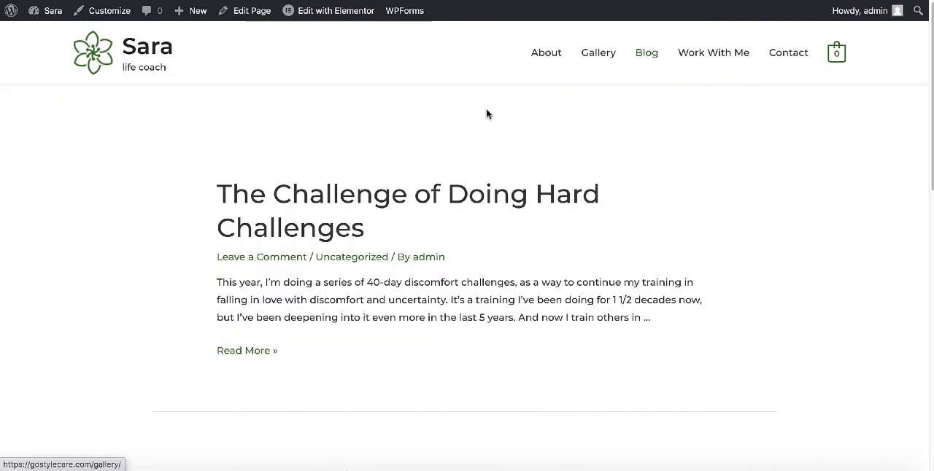
scroll(392, 153, "down", 2)
scroll(391, 152, "down", 2)
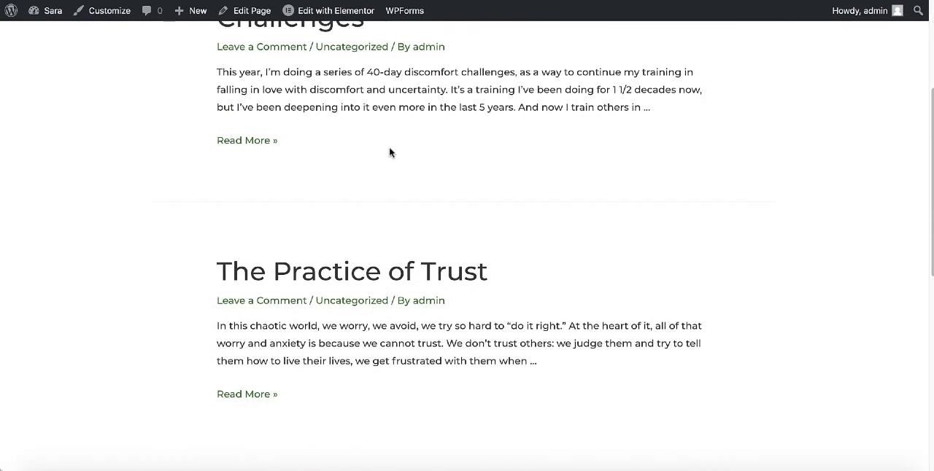
scroll(393, 146, "up", 2)
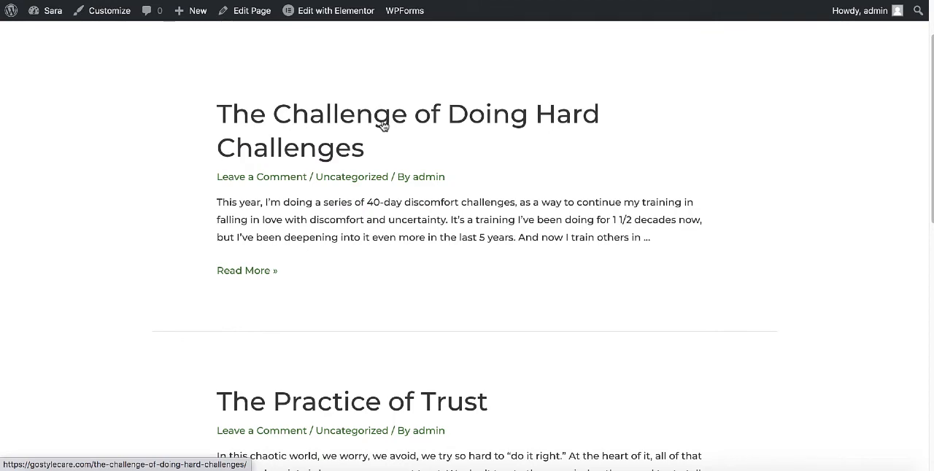
Open the blog post "The Challenge of Doing Hard Challenges" and look through its content.
left_click(383, 125)
scroll(391, 150, "down", 2)
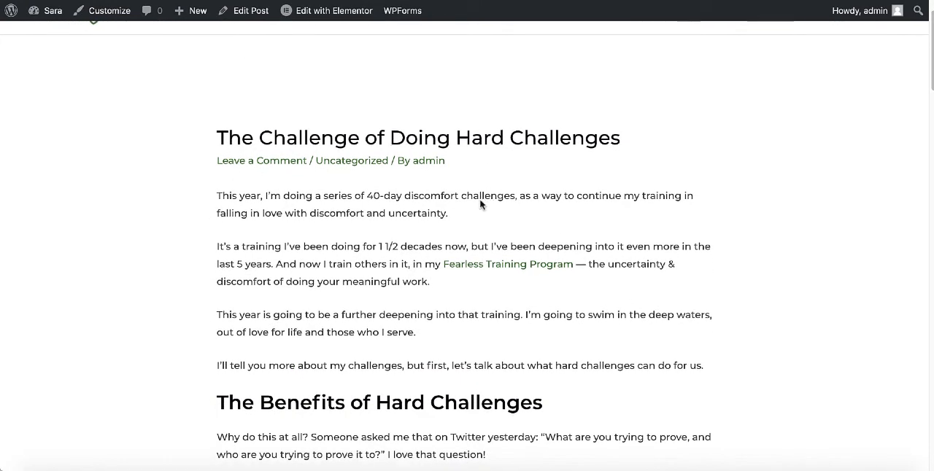
scroll(476, 207, "down", 2)
scroll(474, 209, "down", 2)
scroll(468, 208, "down", 5)
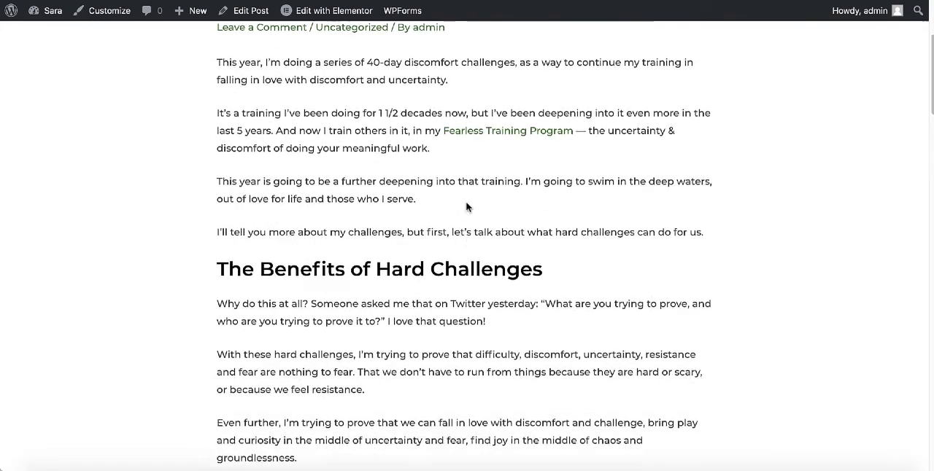
scroll(467, 207, "up", 6)
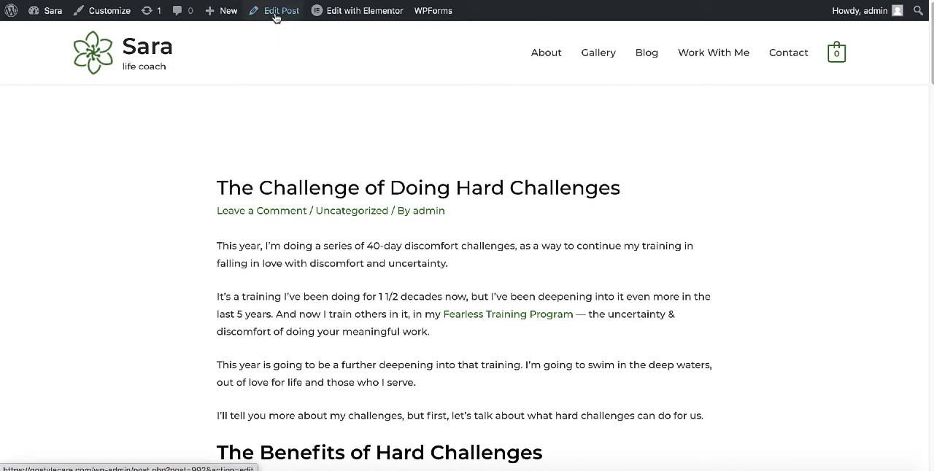
Go to the WordPress dashboard's list of posts and open "The Challenge of Doing Hard Challenges" for editing.
mouse_move(11, 11)
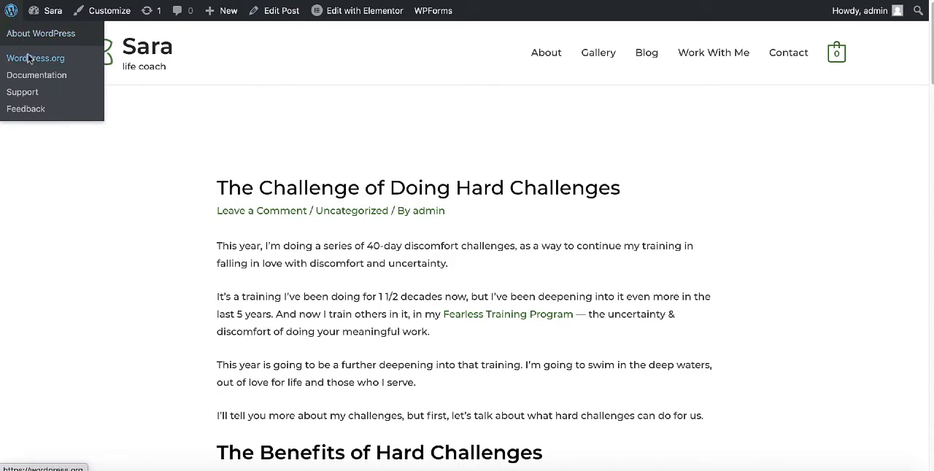
mouse_move(40, 11)
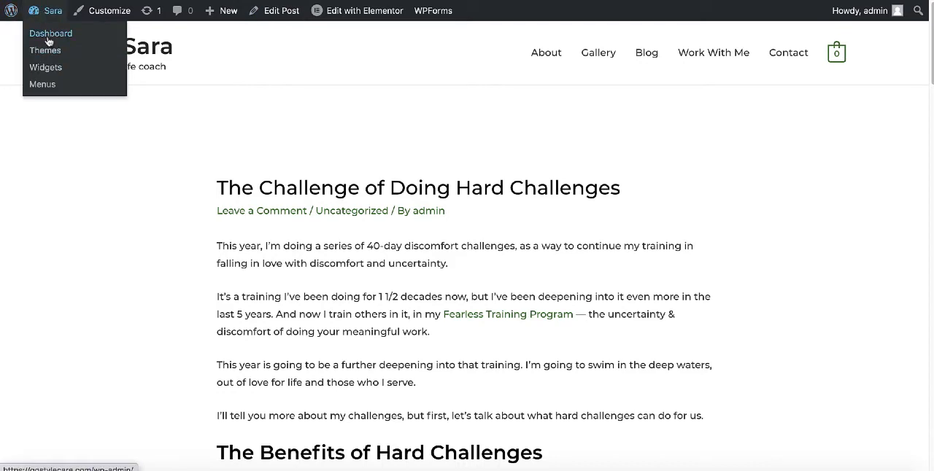
left_click(49, 40)
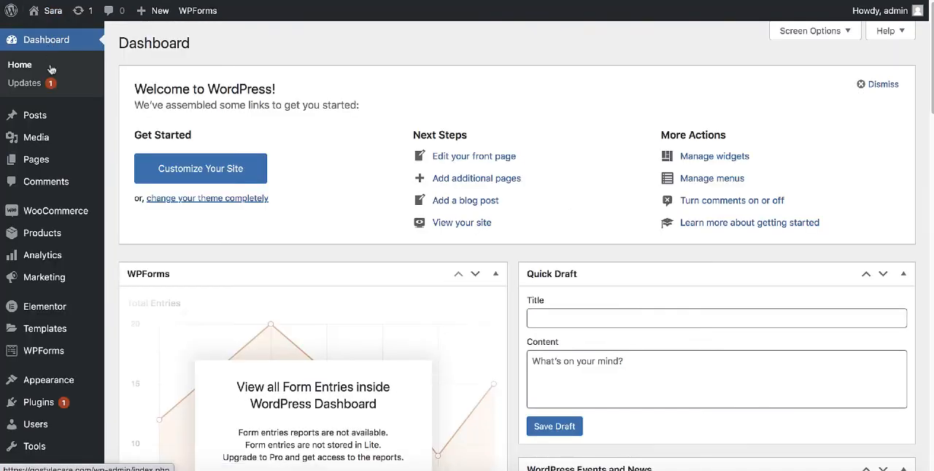
mouse_move(35, 117)
left_click(139, 122)
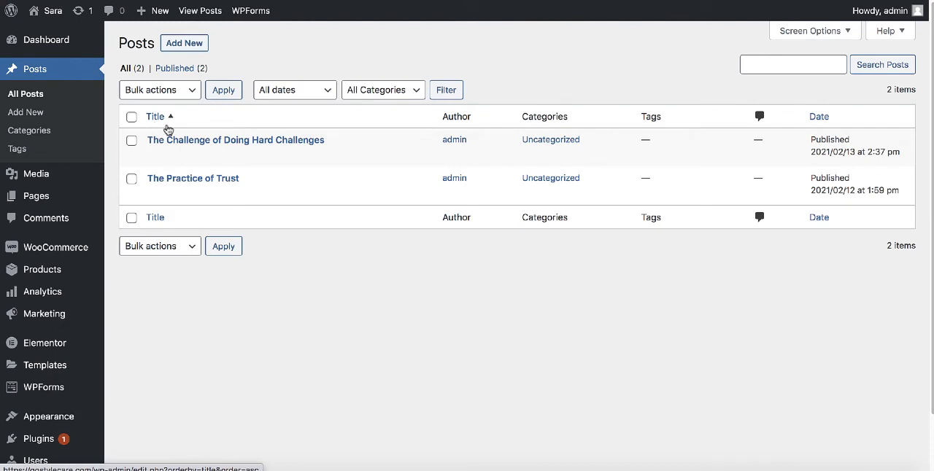
left_click(215, 142)
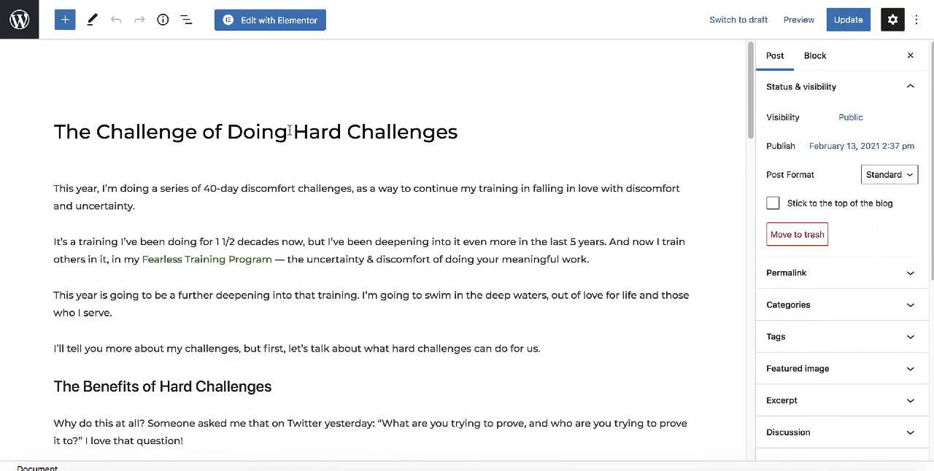
Insert an empty block after the paragraph just above the heading "The Benefits of Hard Challenges".
scroll(298, 241, "down", 2)
scroll(298, 237, "up", 2)
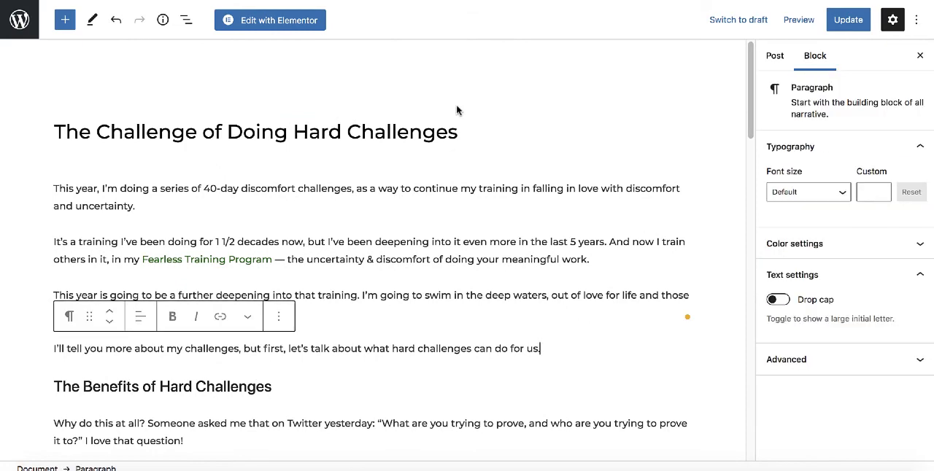
scroll(457, 110, "down", 3)
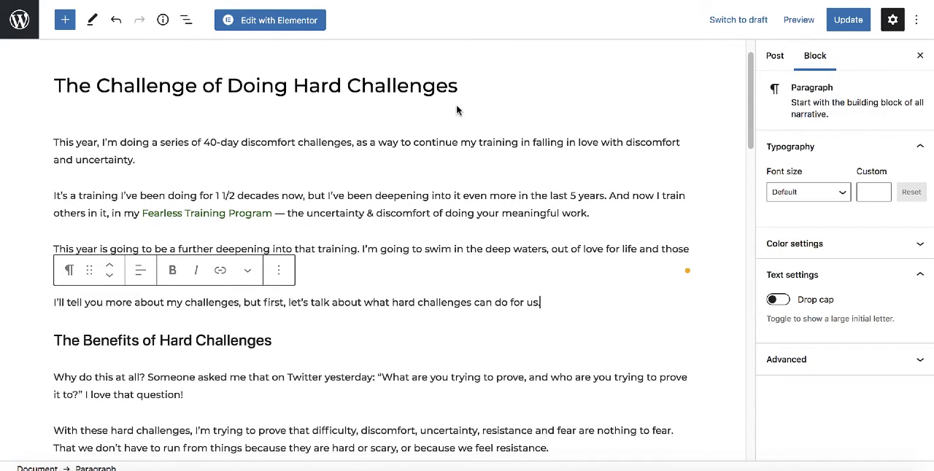
left_click(454, 113)
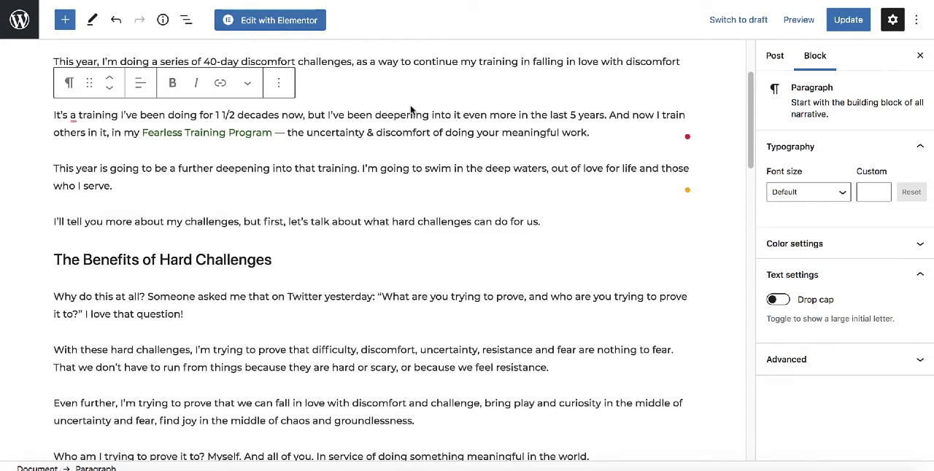
scroll(549, 219, "up", 3)
scroll(546, 217, "down", 3)
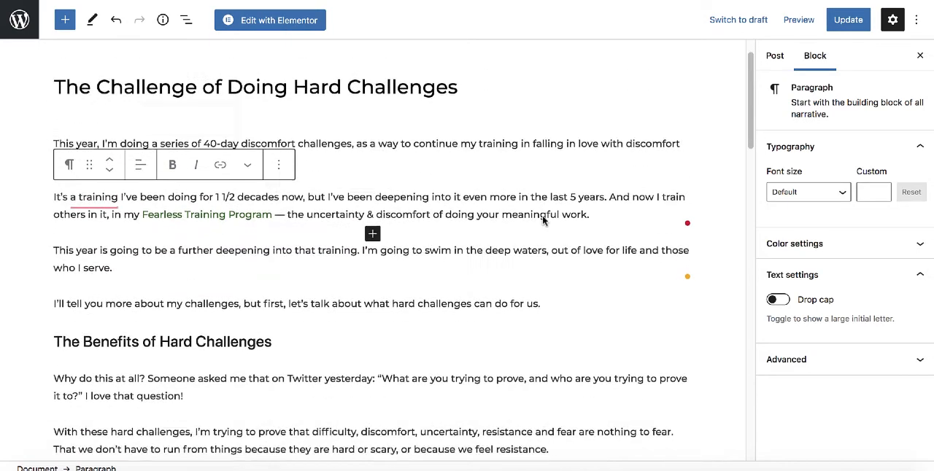
left_click(557, 216)
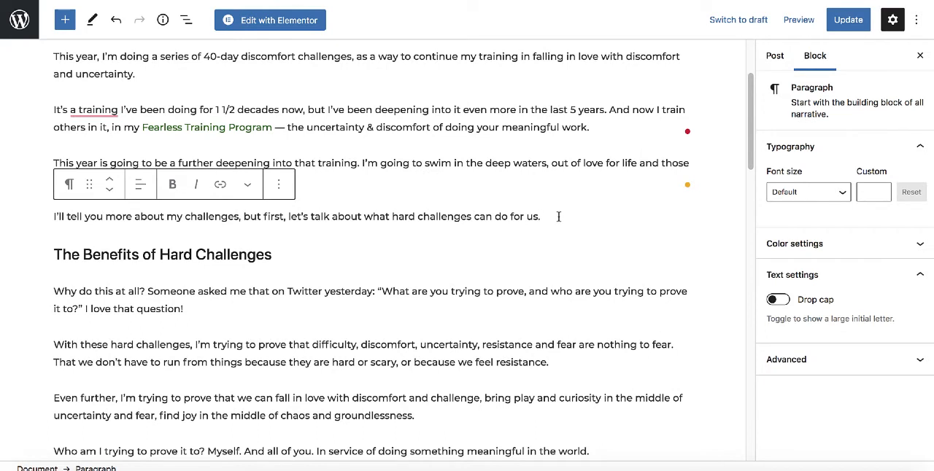
key("Return")
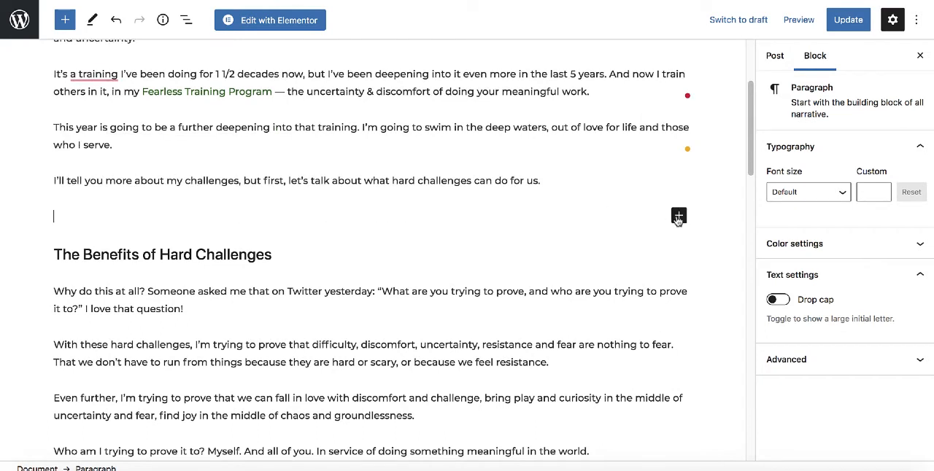
Browse all available blocks, search for "image" and insert an Image block at the empty line.
left_click(679, 216)
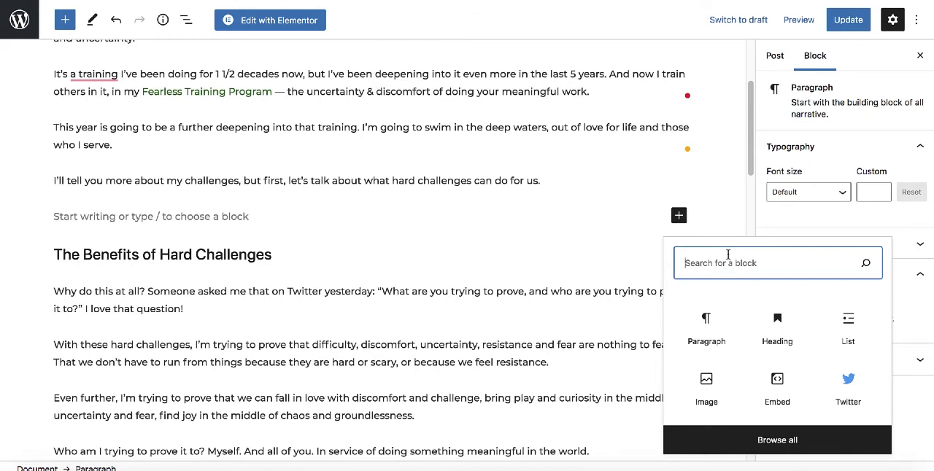
left_click(775, 443)
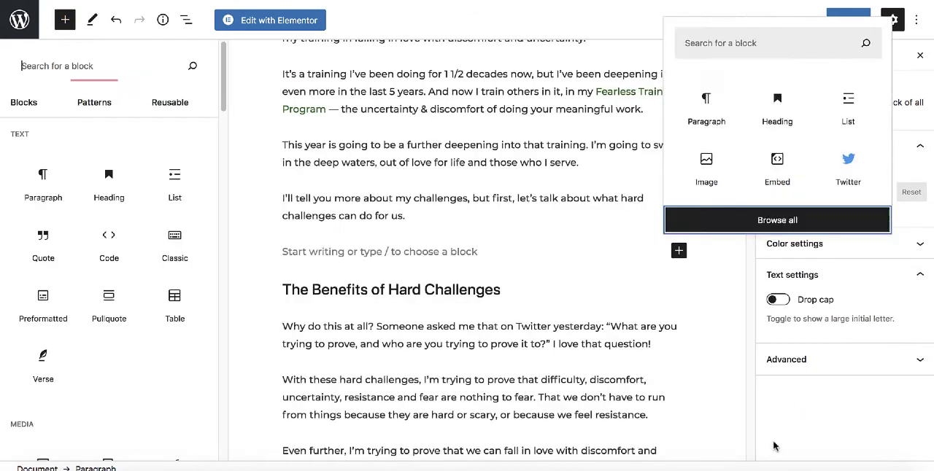
scroll(96, 195, "down", 2)
scroll(95, 194, "down", 3)
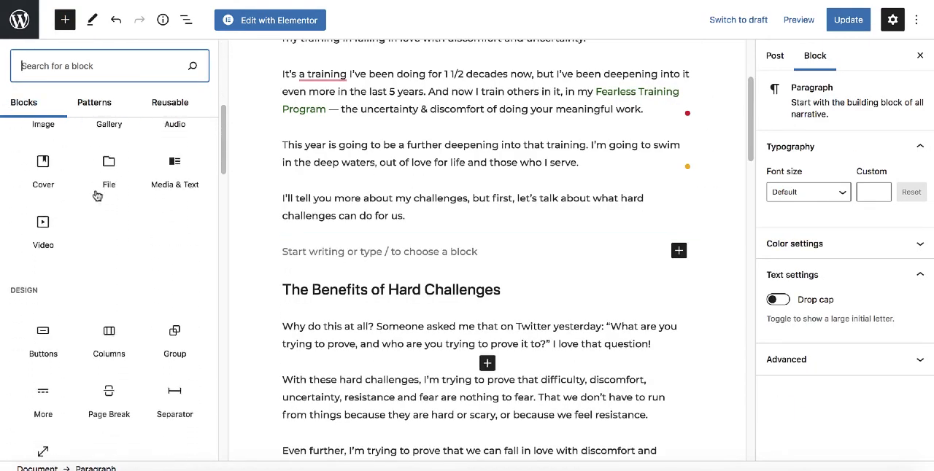
scroll(102, 173, "up", 6)
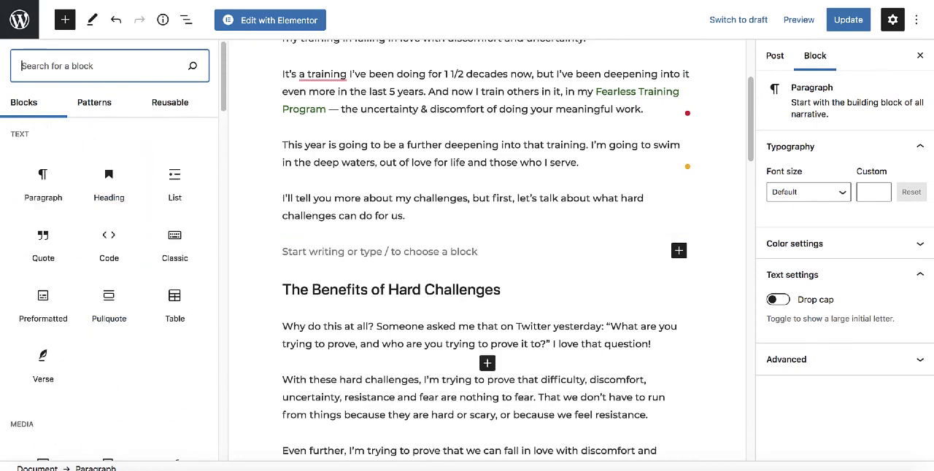
type("image")
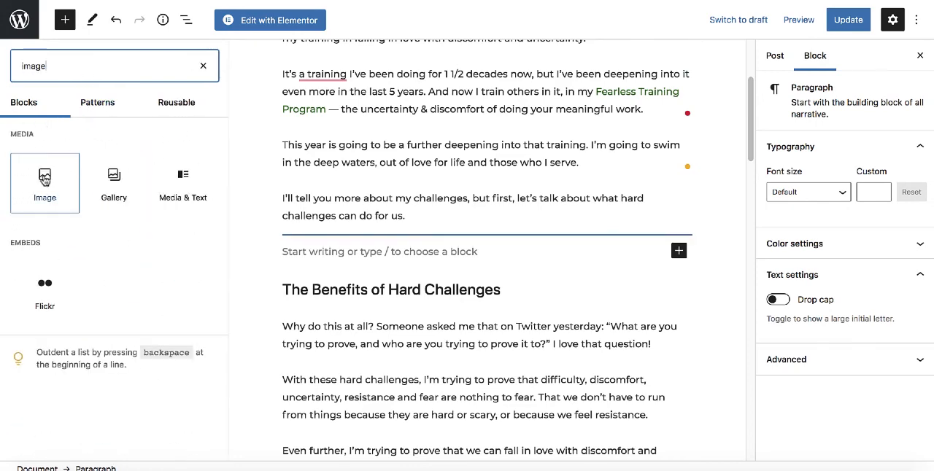
left_click(44, 182)
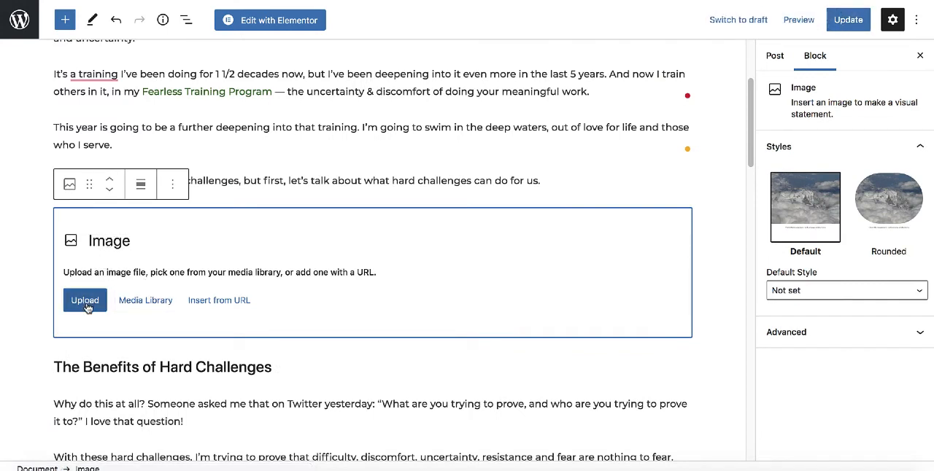
Fill the empty Image block with gallery-06-free-img.jpg, the "We the People" protest photo, from the media library.
left_click(146, 305)
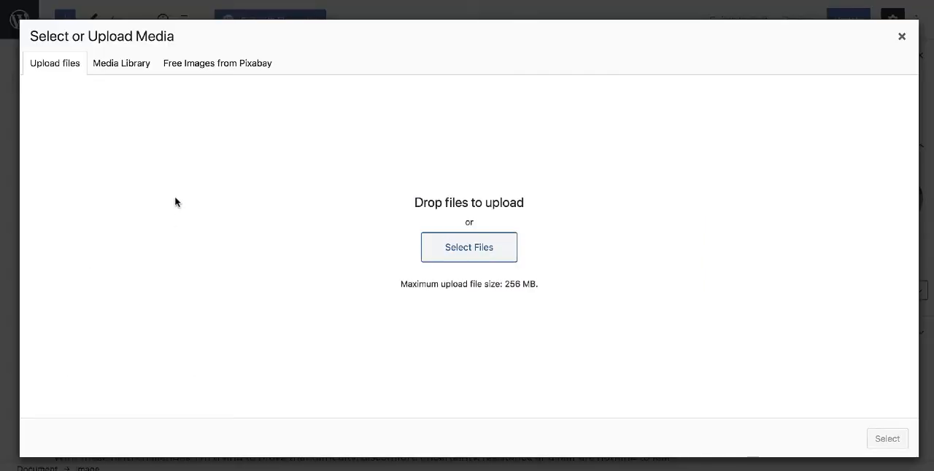
left_click(122, 63)
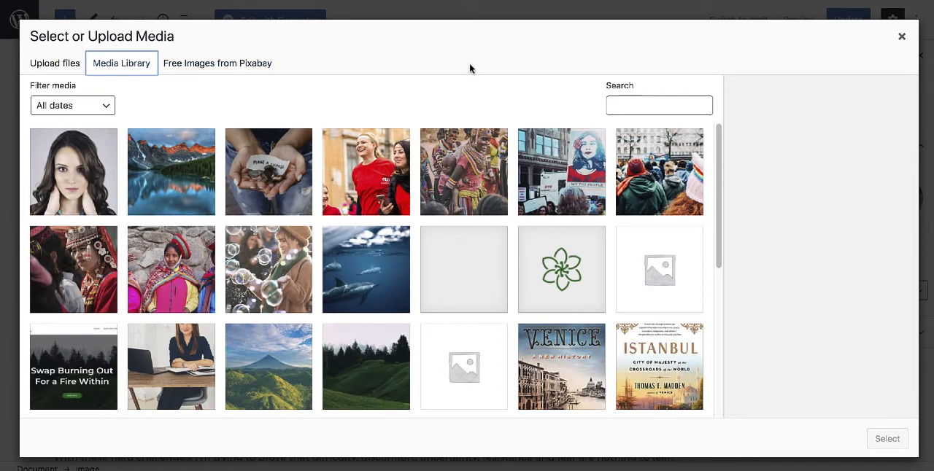
left_click(560, 178)
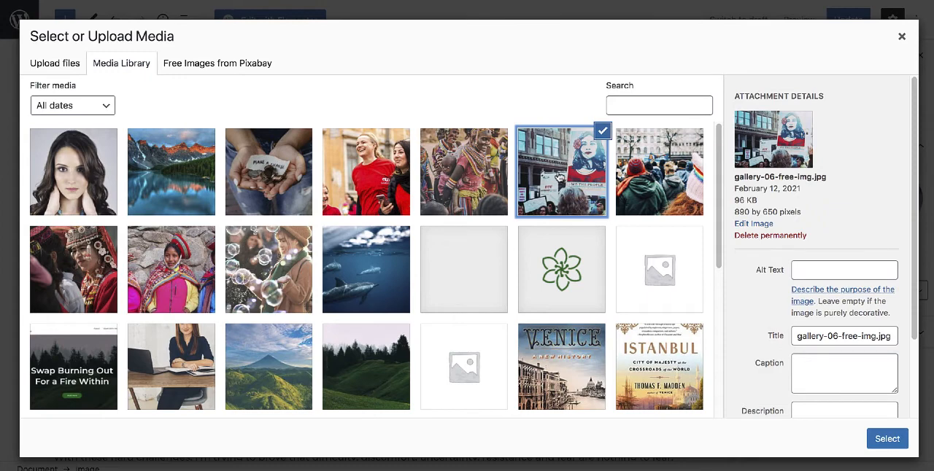
left_click(887, 439)
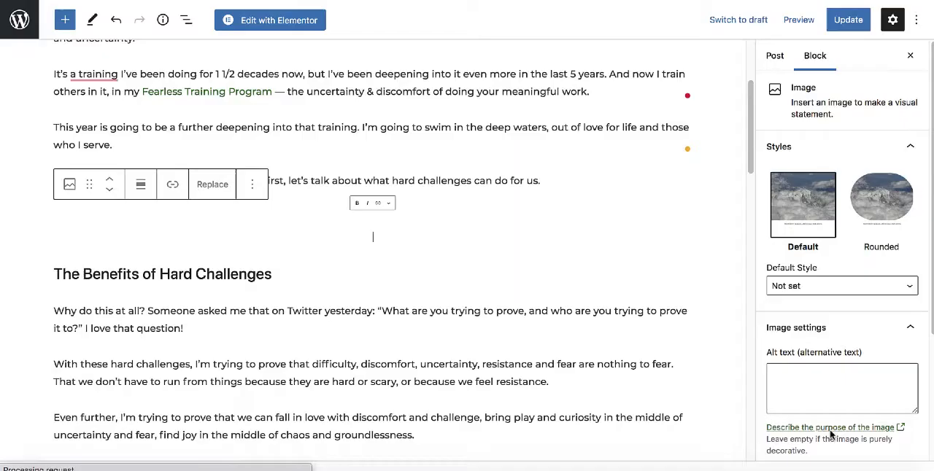
scroll(475, 254, "up", 5)
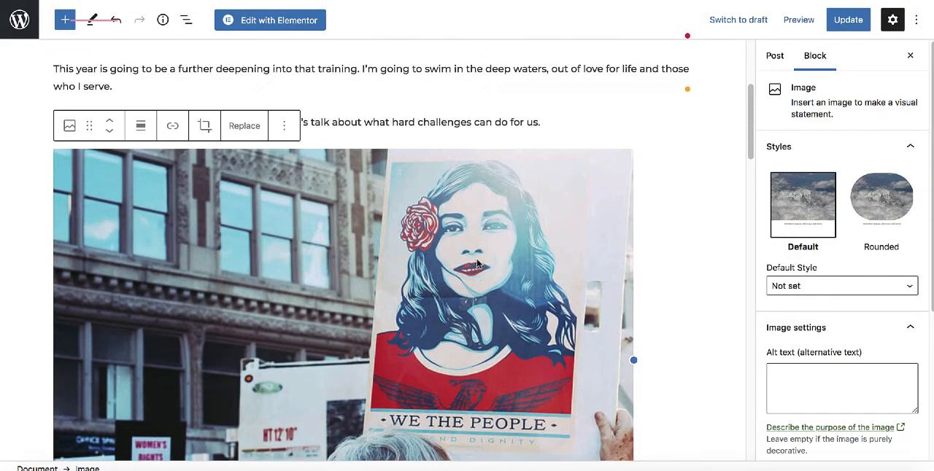
left_click(413, 104)
scroll(415, 110, "down", 5)
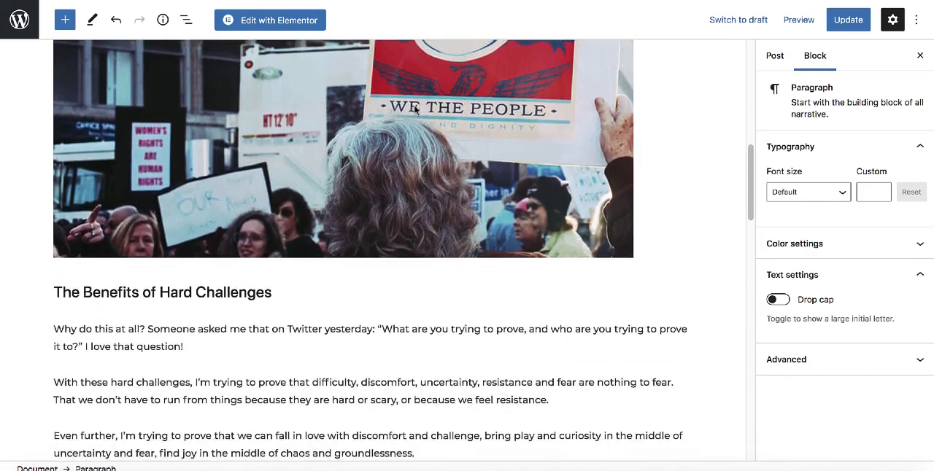
Change the heading "The Benefits of Hard Challenges" to Heading 1.
scroll(415, 109, "down", 3)
left_click(222, 170)
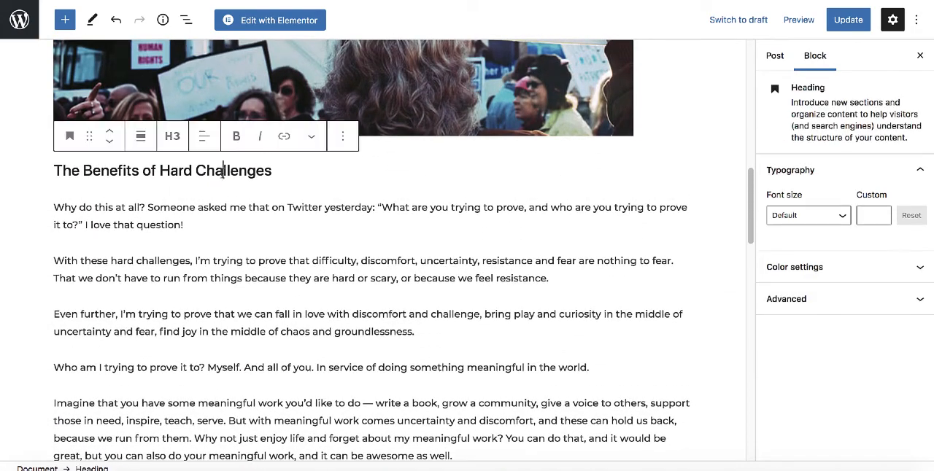
left_click(172, 138)
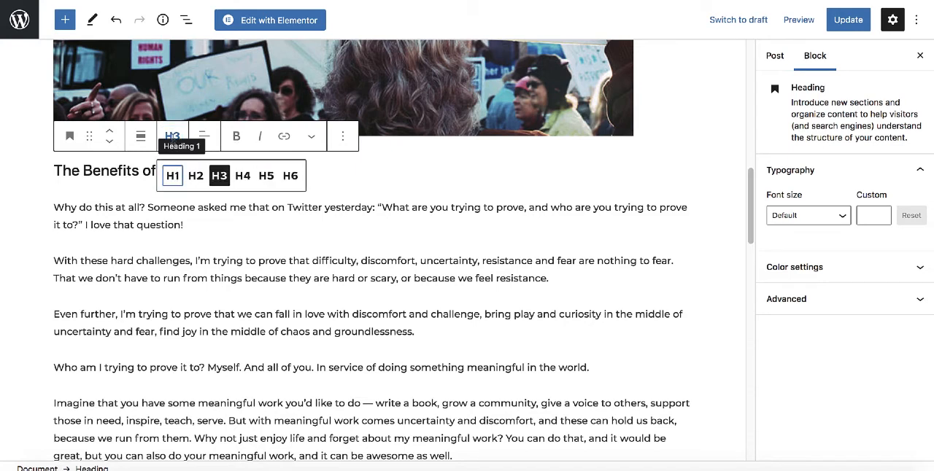
left_click(172, 177)
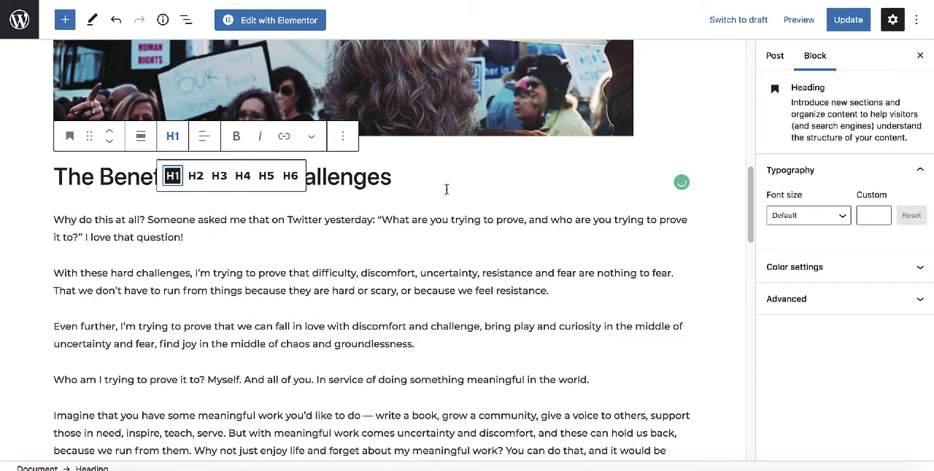
Make the whole text of the heading "The Benefits of Hard Challenges" bold.
left_click(389, 178)
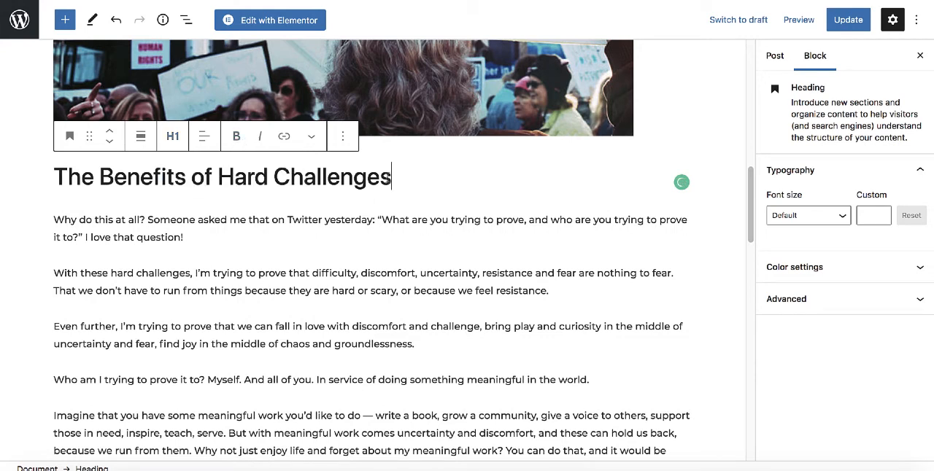
triple_click(391, 178)
left_click(236, 136)
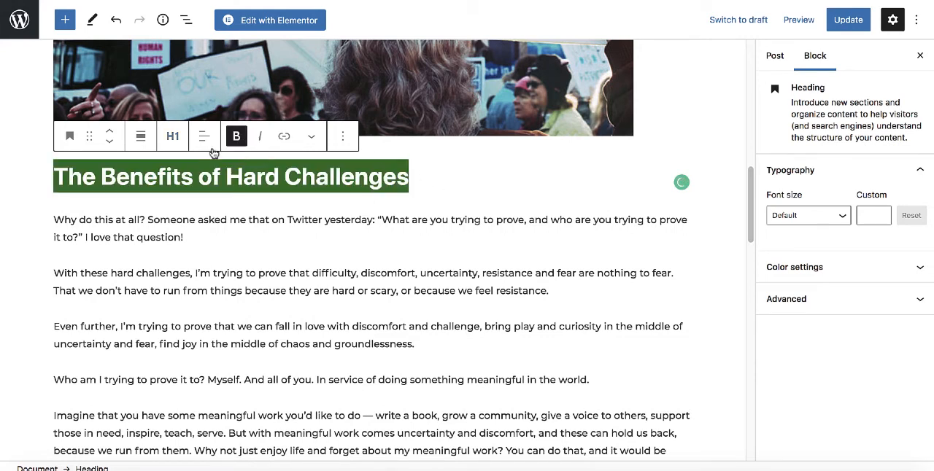
Try Heading 5 and Heading 6 on "The Benefits of Hard Challenges" and settle on Heading 3.
left_click(173, 140)
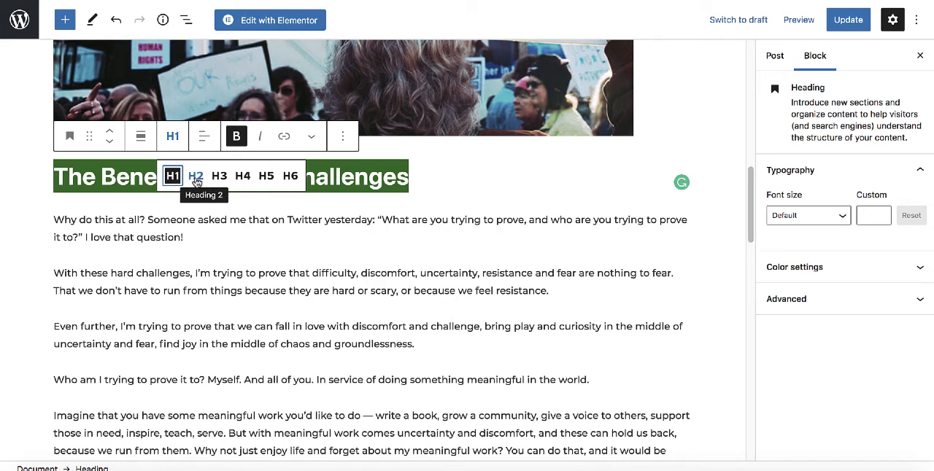
left_click(266, 179)
left_click(289, 178)
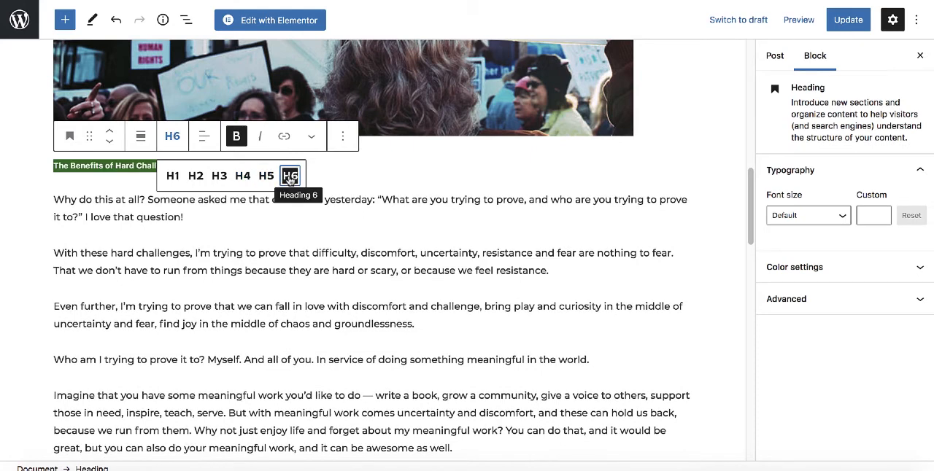
left_click(219, 178)
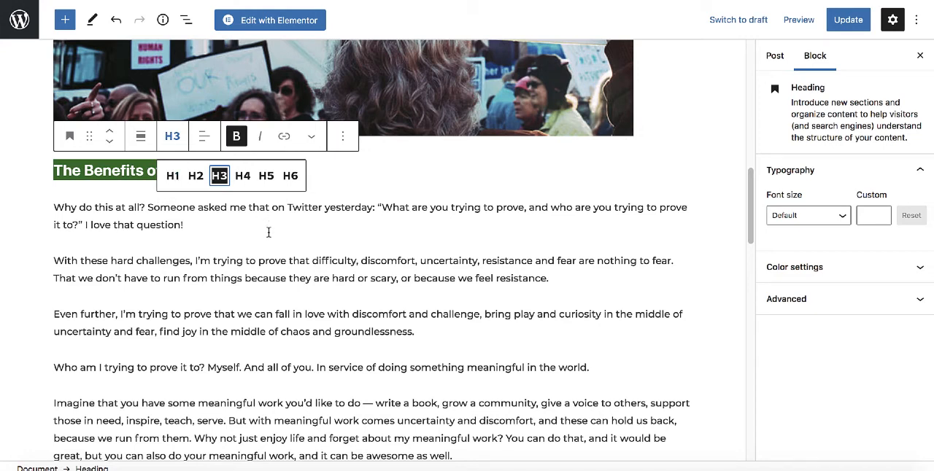
left_click(360, 183)
Make the words "I'm trying to prove that difficulty" bold in the paragraph starting "With these hard challenges".
scroll(249, 162, "up", 1)
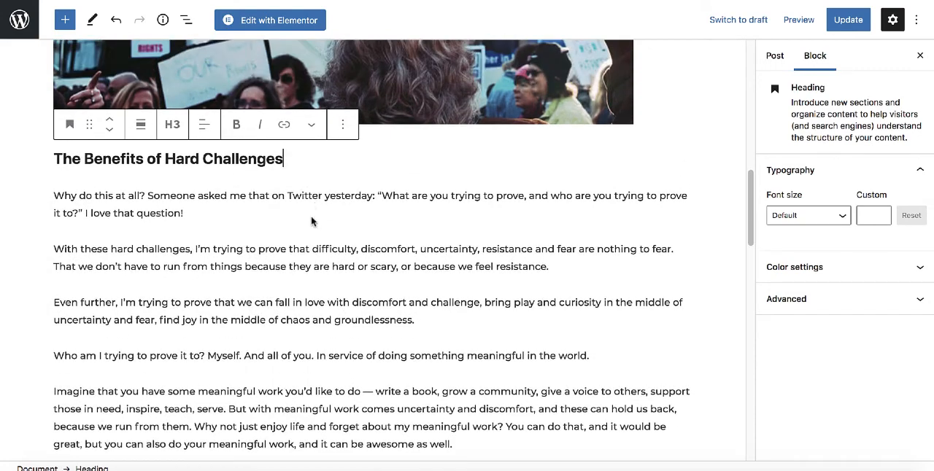
scroll(309, 236, "down", 2)
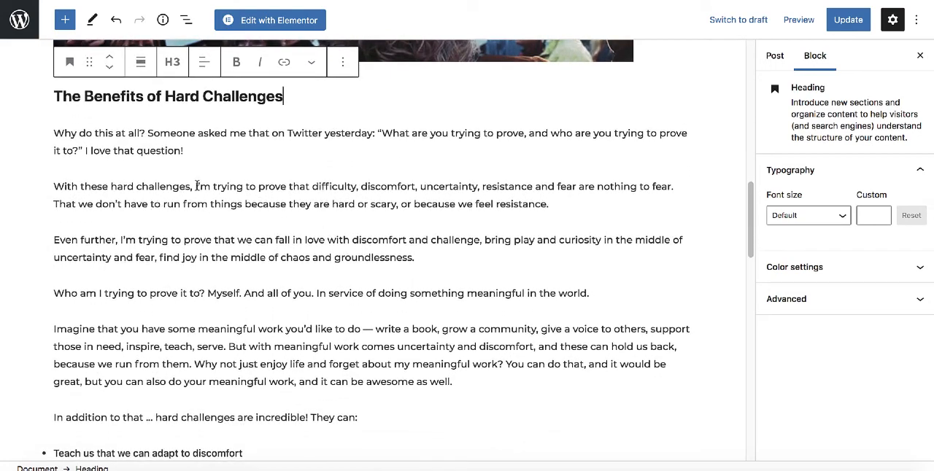
left_click_drag(195, 186, 356, 186)
left_click(172, 154)
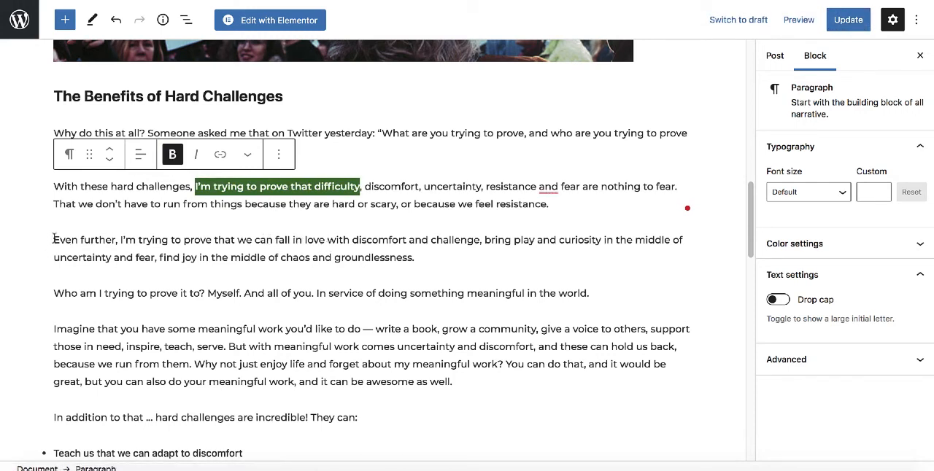
Link the words "Even further, I'm trying to prove that" to the Gallery page and set the link to open in a new tab.
left_click_drag(54, 239, 237, 248)
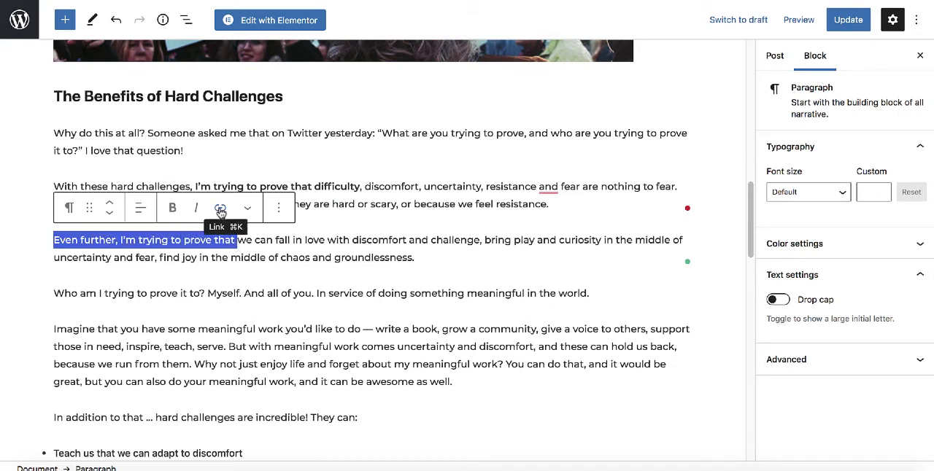
left_click(220, 208)
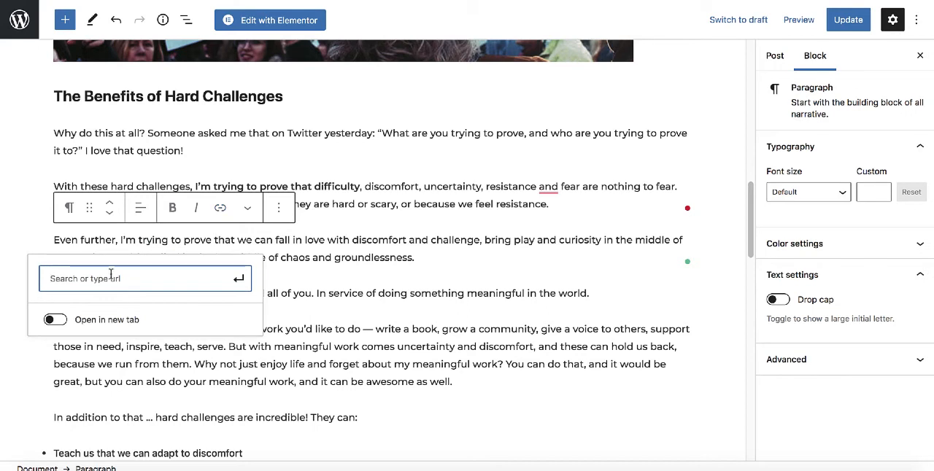
type("gallery")
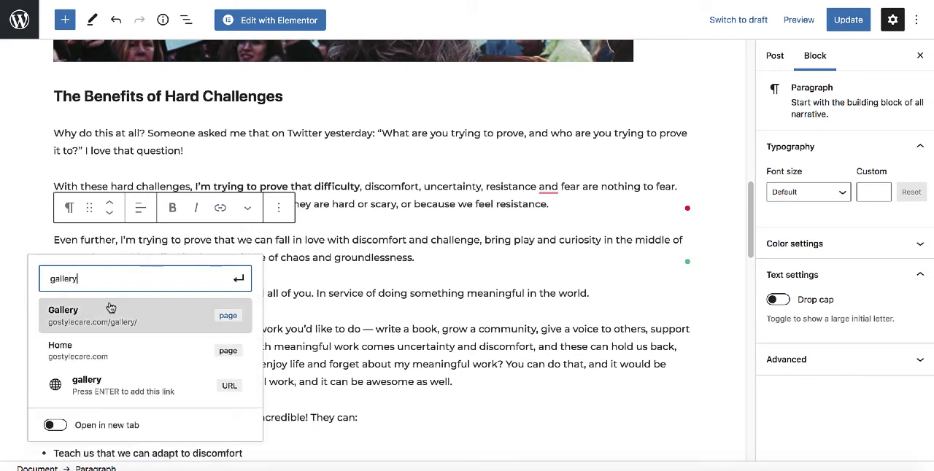
left_click(227, 319)
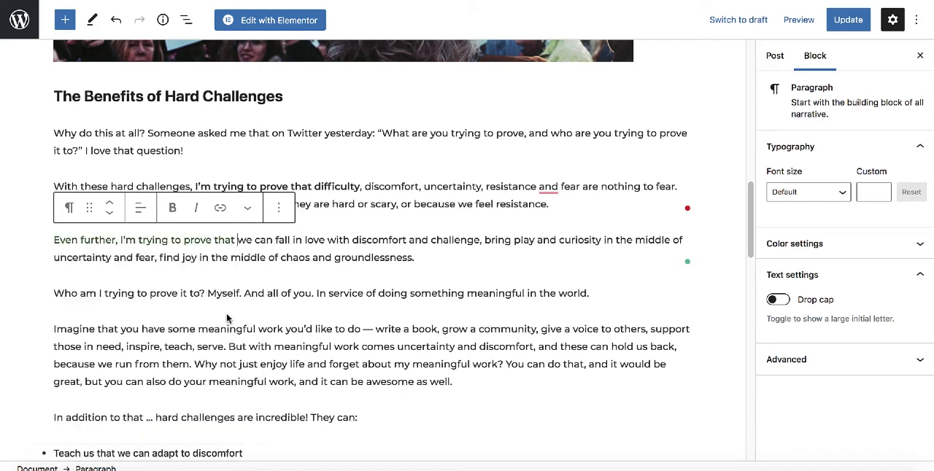
left_click(199, 239)
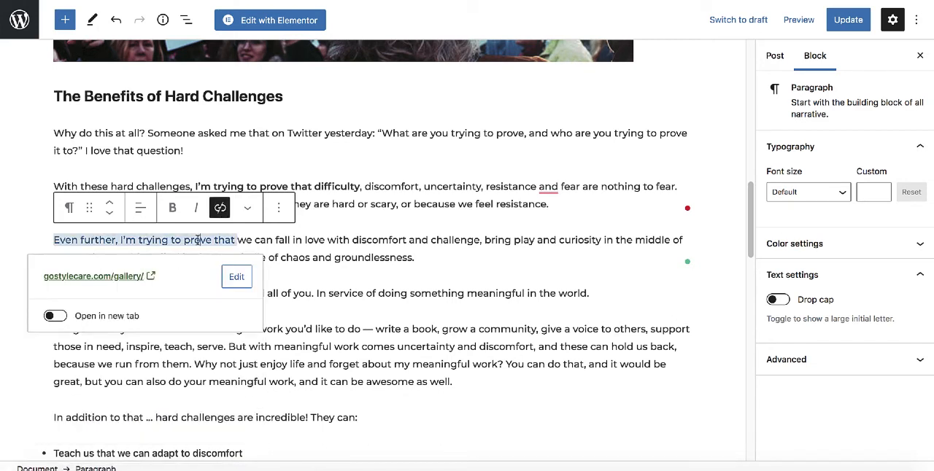
left_click(53, 316)
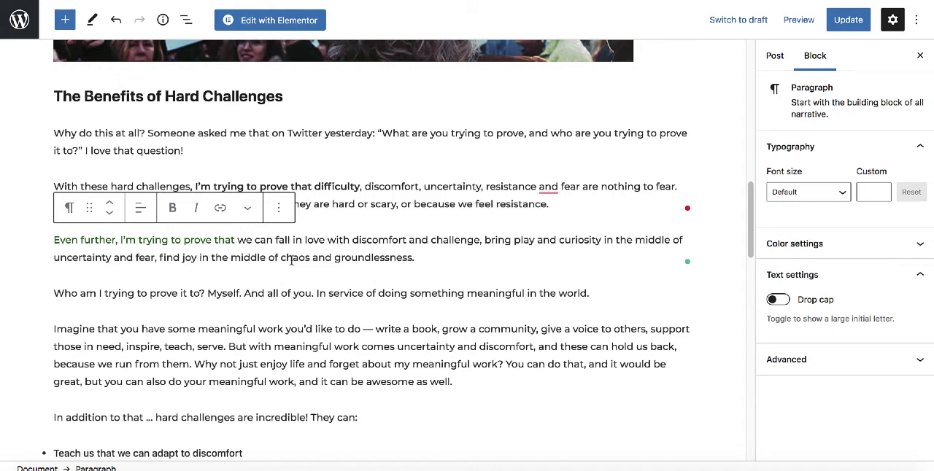
left_click(367, 309)
Add an empty block after the paragraph just above the heading "My Year of Hard Challenges" and open its block search.
scroll(402, 294, "down", 5)
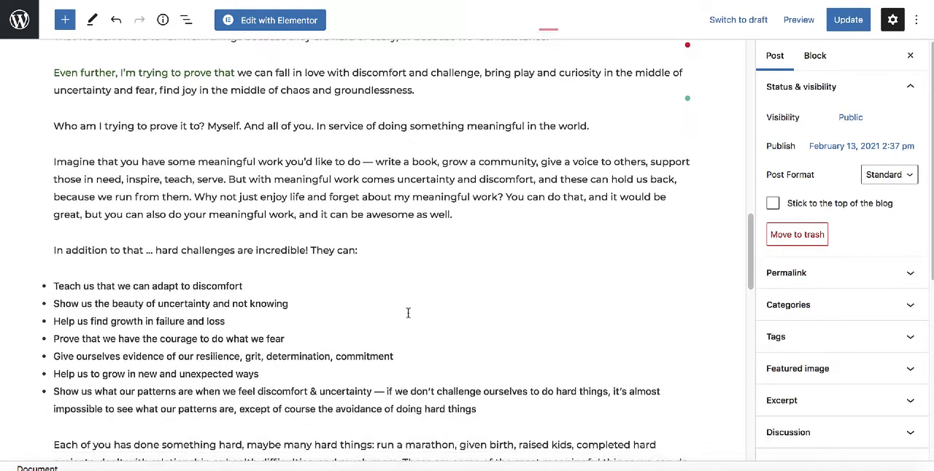
scroll(401, 294, "down", 6)
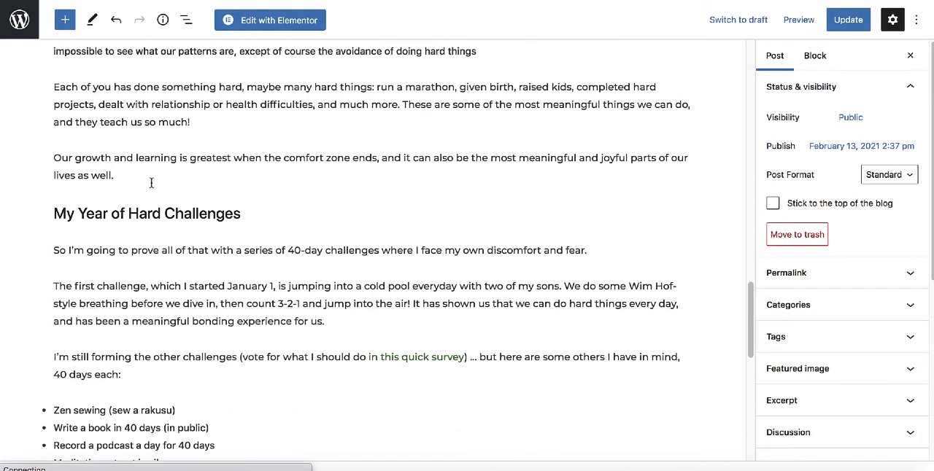
left_click(158, 177)
key("Return")
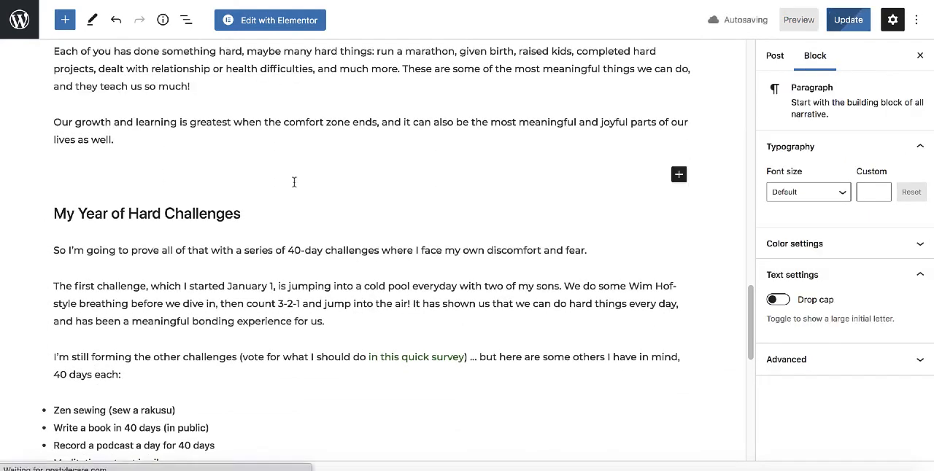
left_click(679, 175)
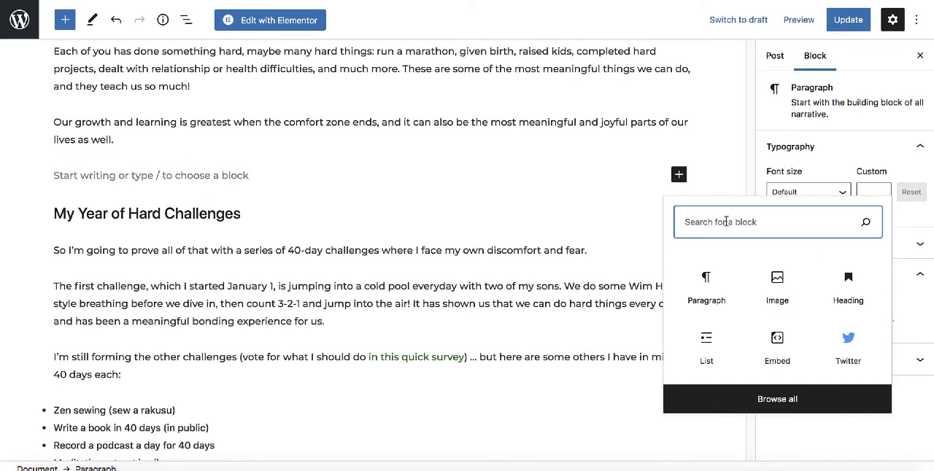
type("socia")
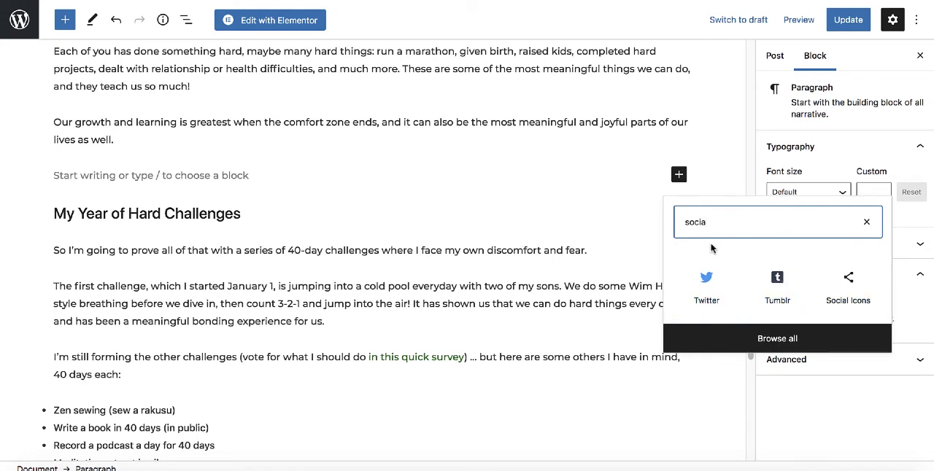
double_click(714, 237)
key("BackSpace")
Search the blocks for "butt" and insert a Buttons block at the empty line.
type("b")
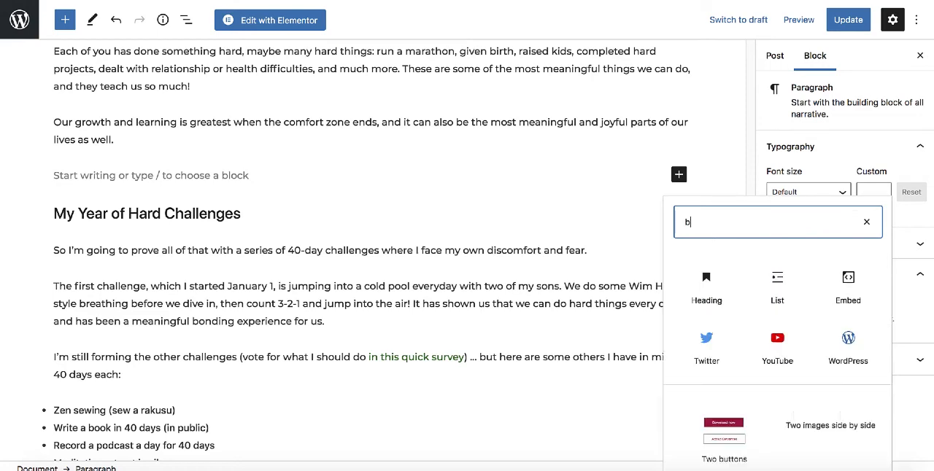
type("utt")
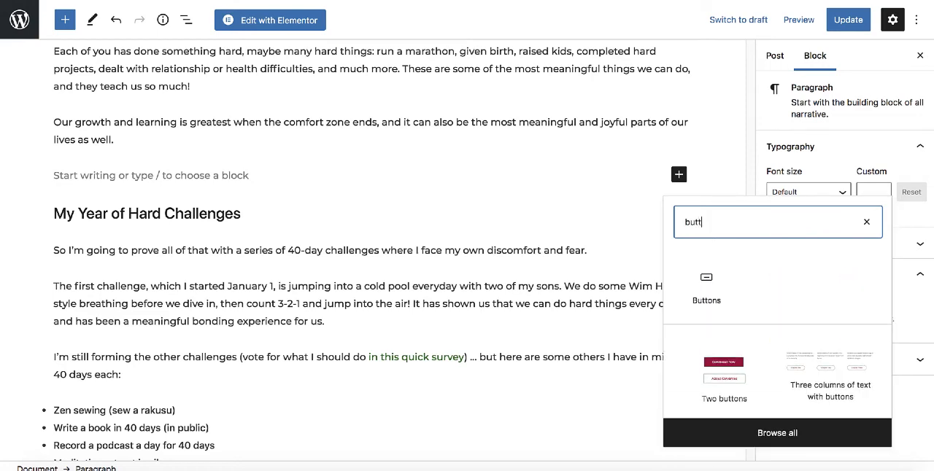
left_click(704, 287)
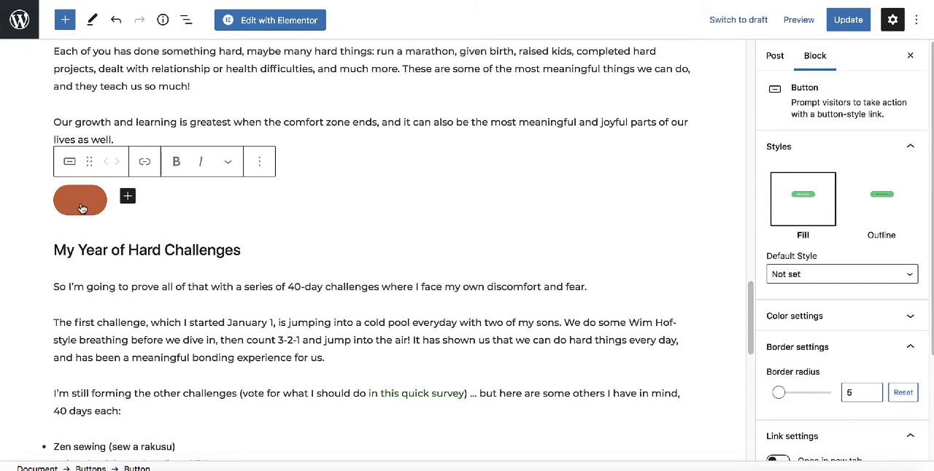
Label the new button "Gallery" and align its Buttons block to the center.
scroll(80, 208, "down", 1)
type("Gallery")
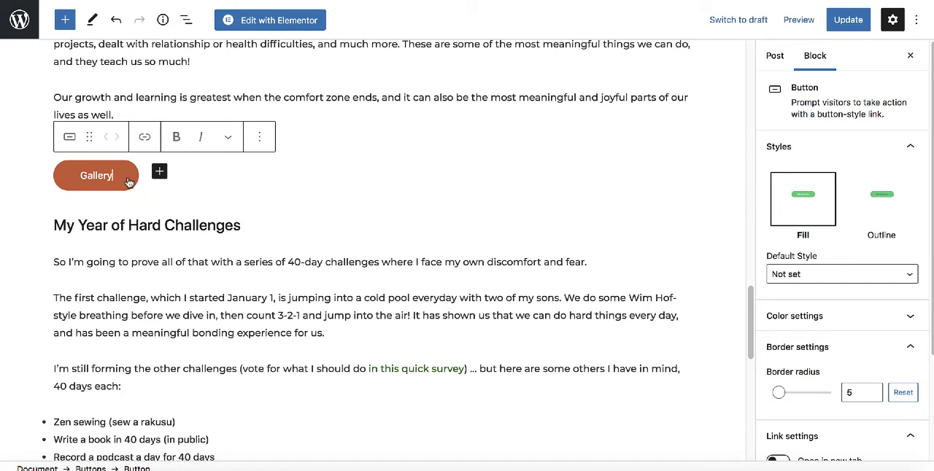
left_click(258, 183)
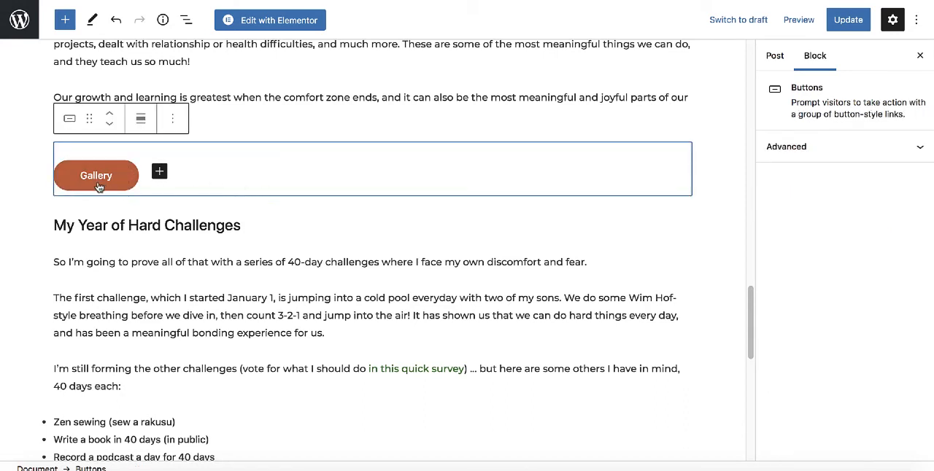
left_click(139, 121)
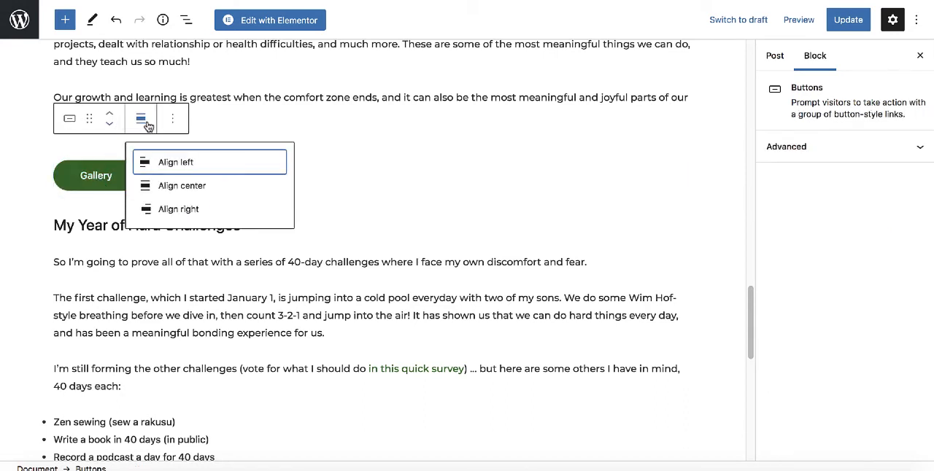
left_click(176, 190)
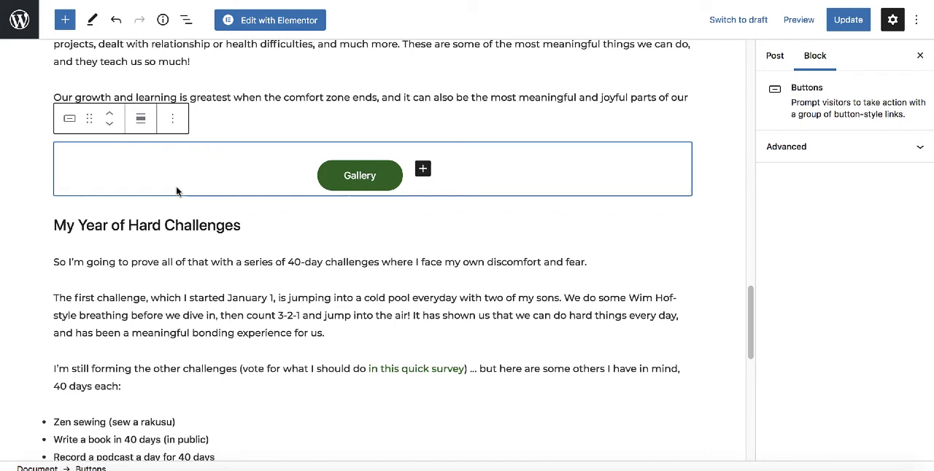
Link the Gallery button to the site's Gallery page and set the link to open in a new tab.
left_click(379, 183)
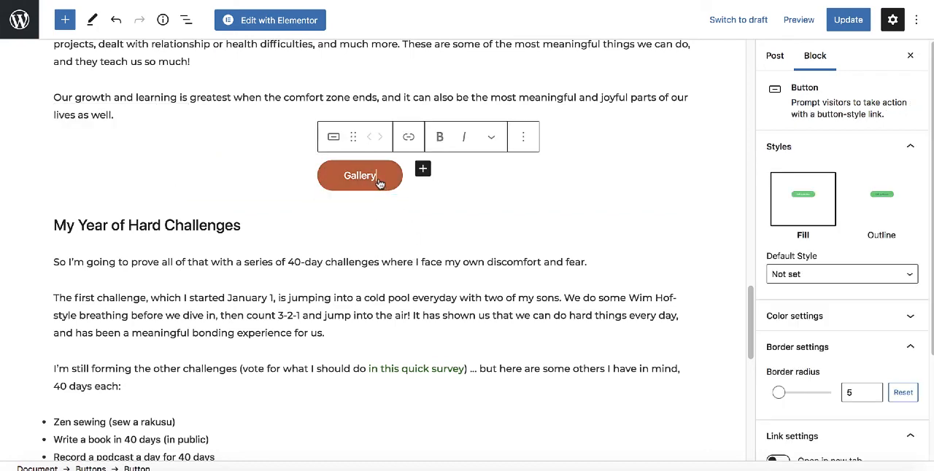
left_click(409, 137)
type("gallery")
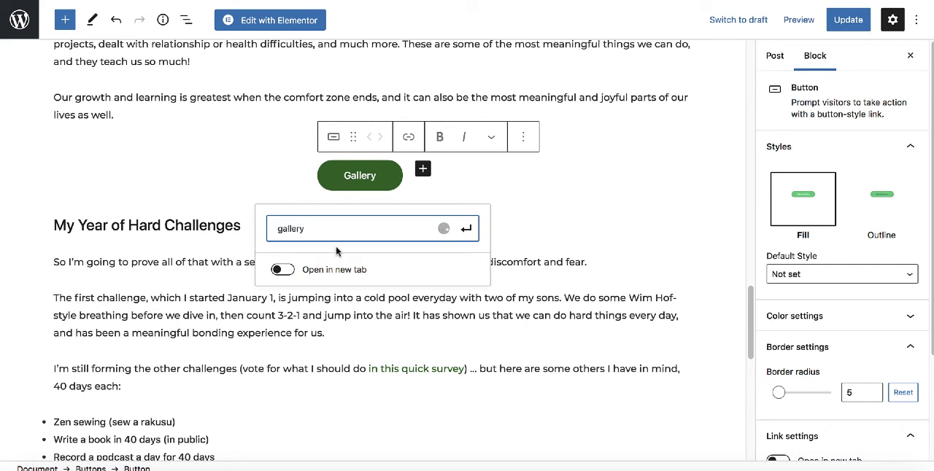
left_click(451, 262)
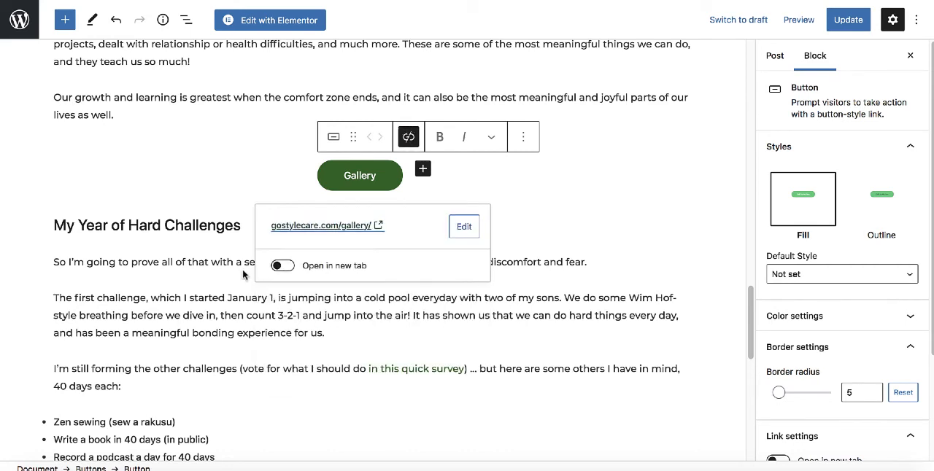
left_click(282, 265)
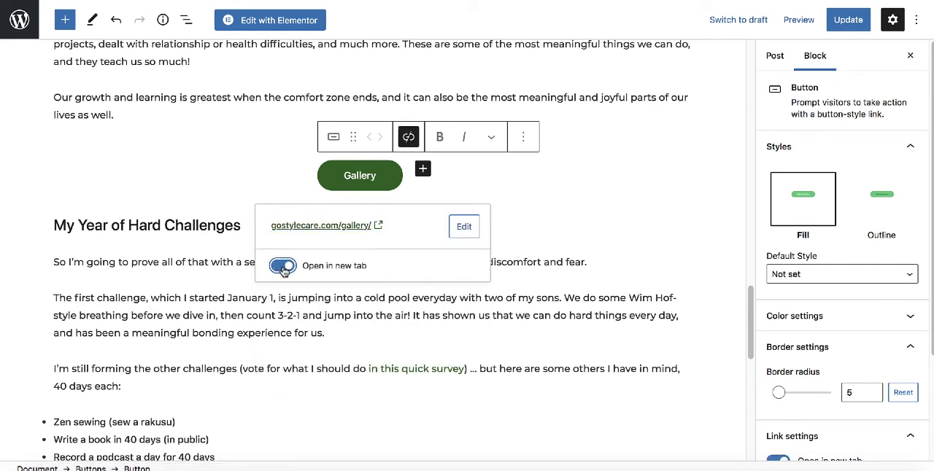
left_click(389, 63)
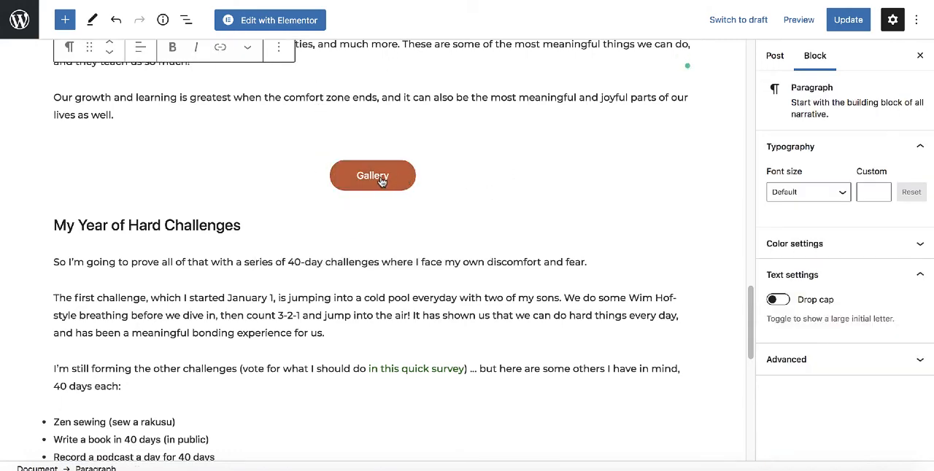
Set the Gallery button's border radius to 16.
left_click(428, 192)
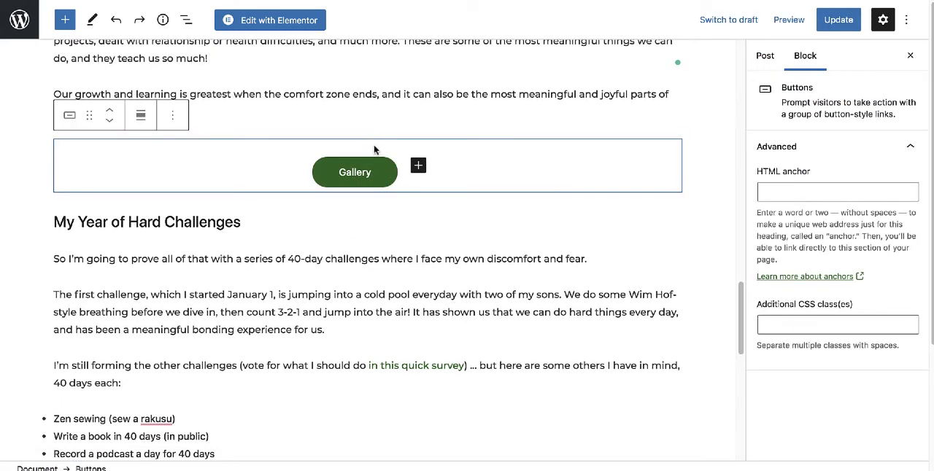
left_click(380, 180)
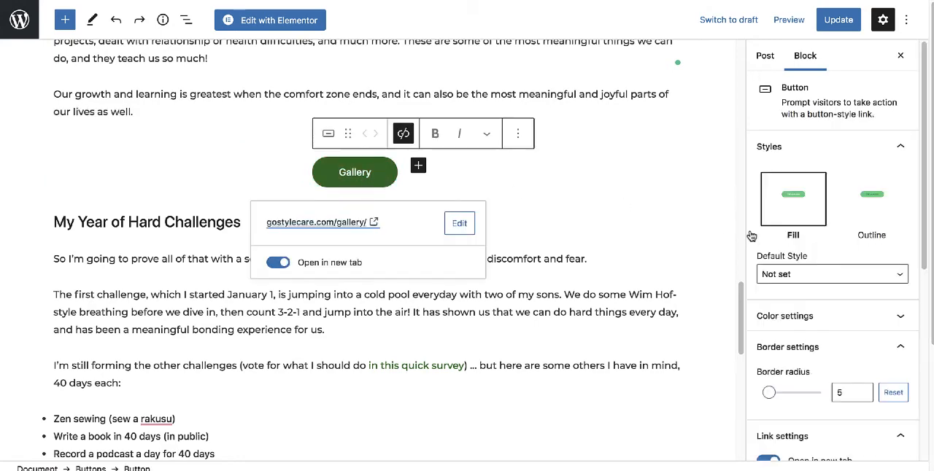
scroll(832, 254, "down", 2)
scroll(832, 253, "down", 1)
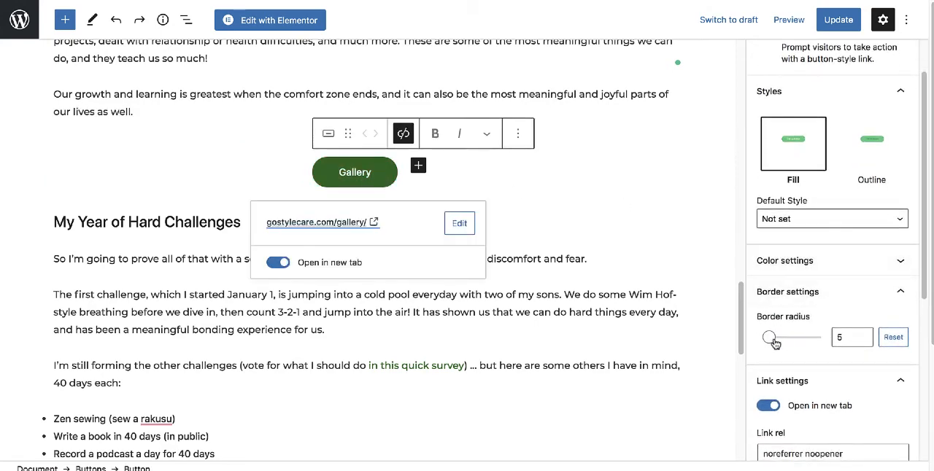
mouse_move(769, 337)
left_mouse_down()
mouse_move(793, 344)
mouse_move(784, 345)
left_mouse_up()
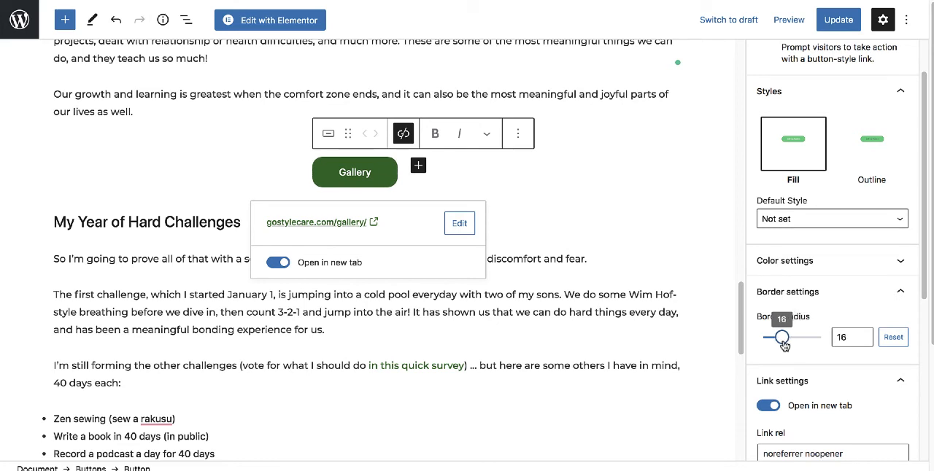
Give the Gallery button white text on a solid dark red background.
left_click(840, 261)
left_click(765, 239)
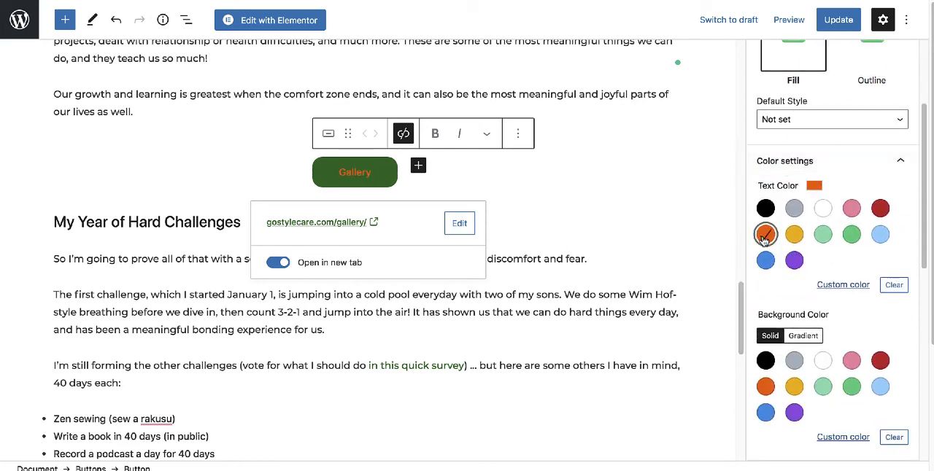
left_click(794, 361)
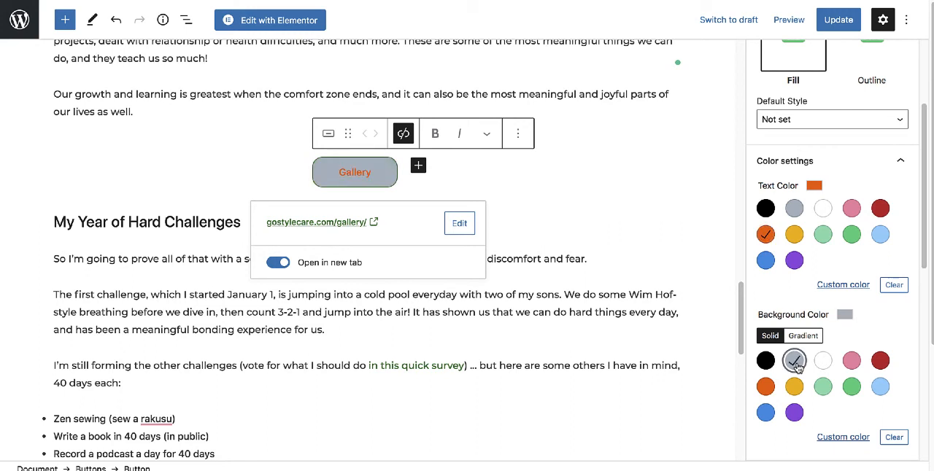
left_click(852, 360)
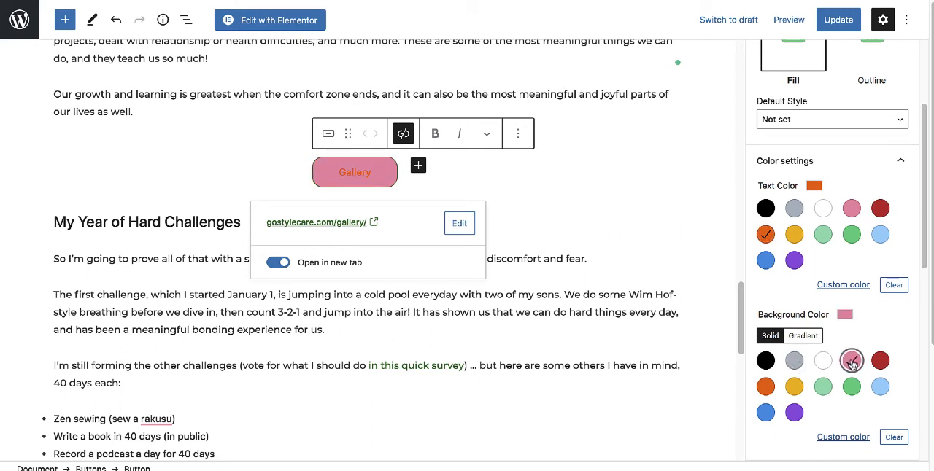
left_click(879, 362)
left_click(822, 208)
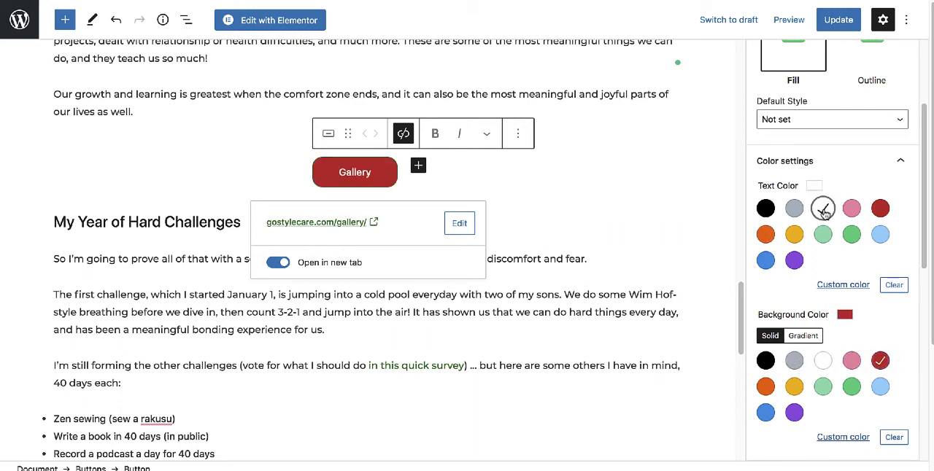
left_click(628, 189)
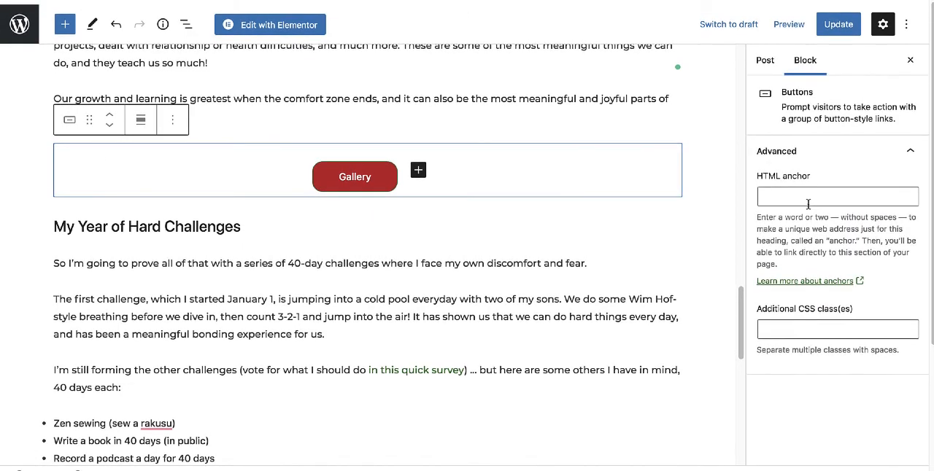
Try the Outline style on the Gallery button and return it to Fill.
left_click(394, 172)
scroll(866, 218, "down", 2)
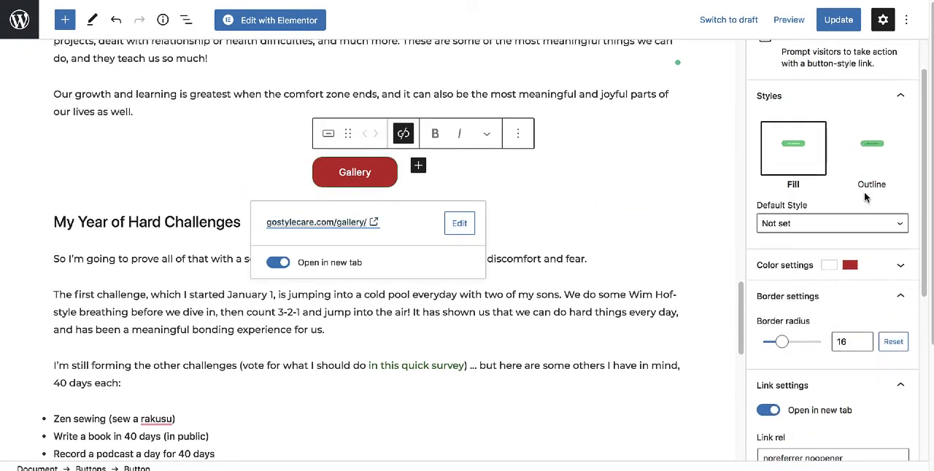
scroll(867, 217, "up", 1)
left_click(874, 155)
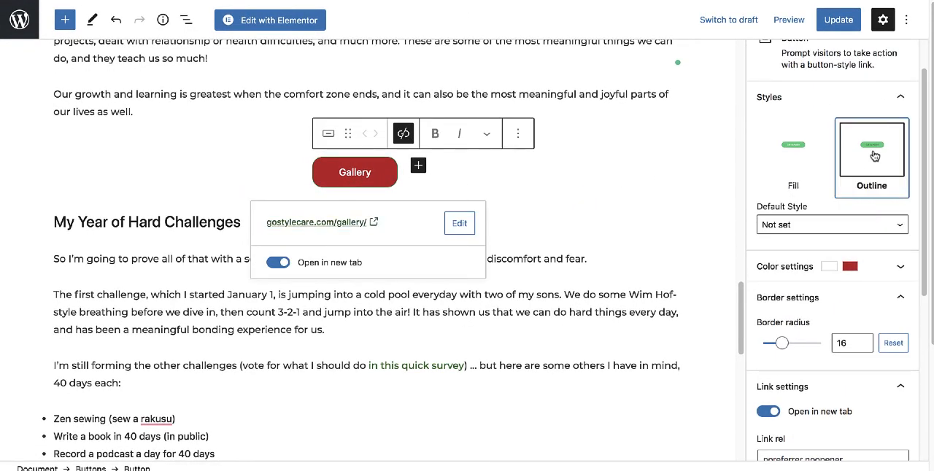
left_click(796, 155)
Insert a List block in a new empty line after the post's last paragraph.
scroll(475, 201, "down", 1)
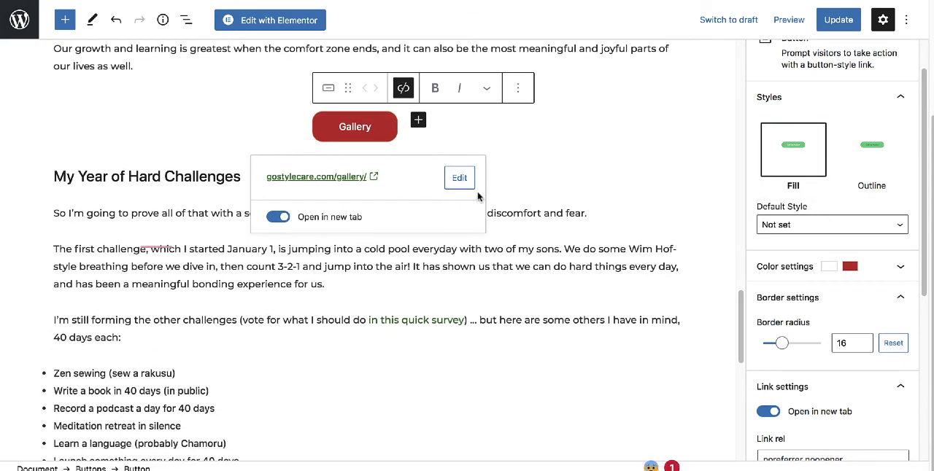
scroll(478, 196, "down", 8)
left_click(251, 283)
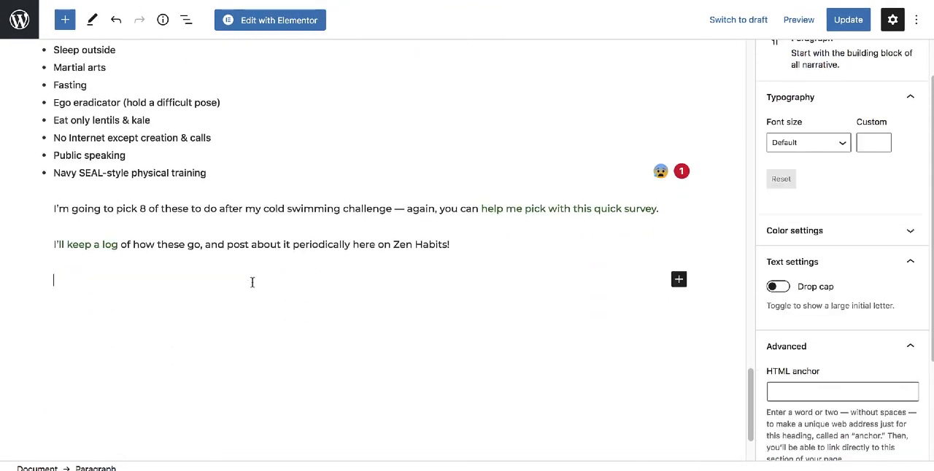
left_click(679, 280)
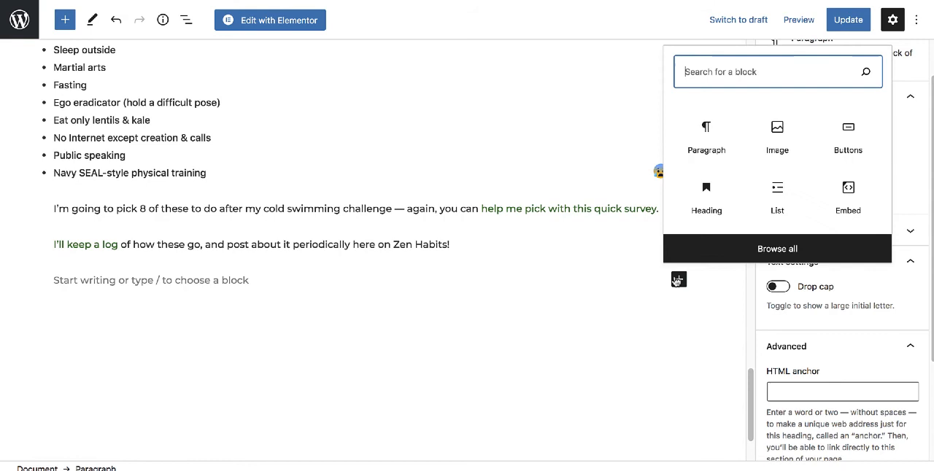
left_click(778, 197)
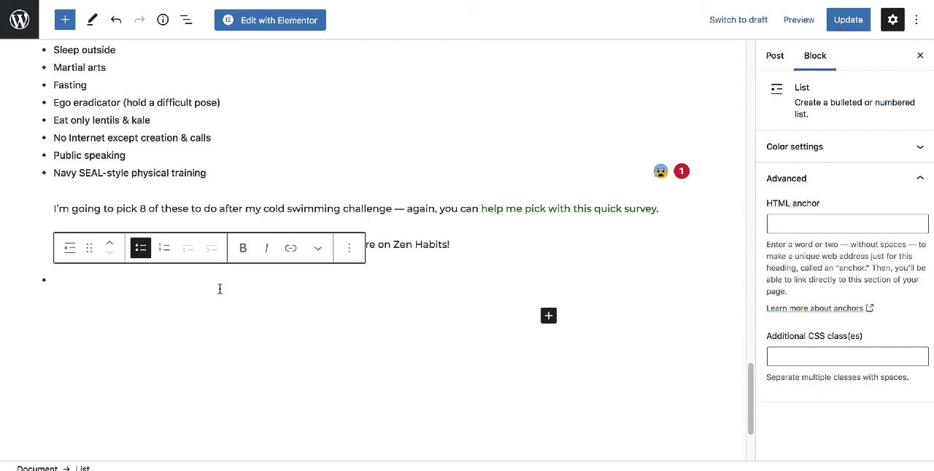
Enter the list items "item1" and "item2" and make the list numbered.
type("item")
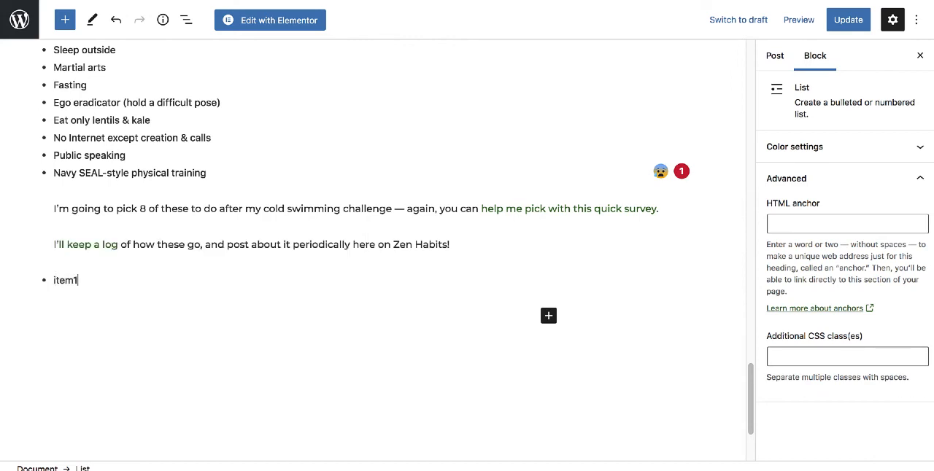
type("1")
key("Return")
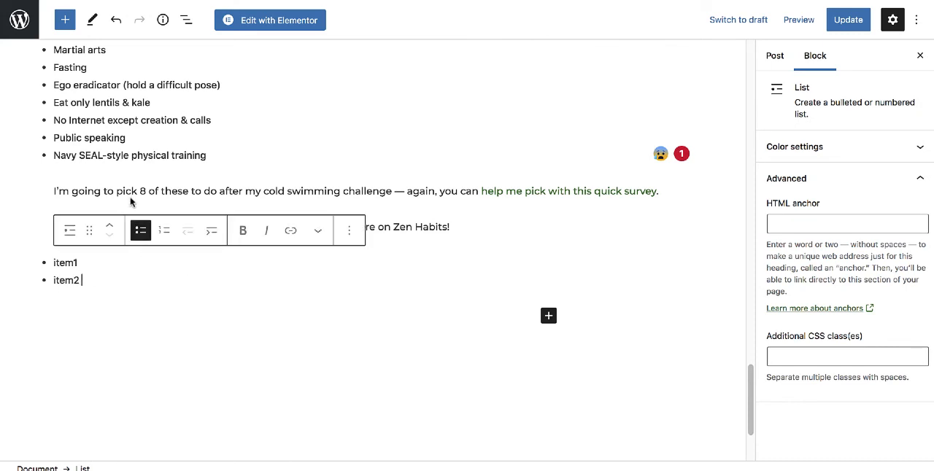
left_click(161, 230)
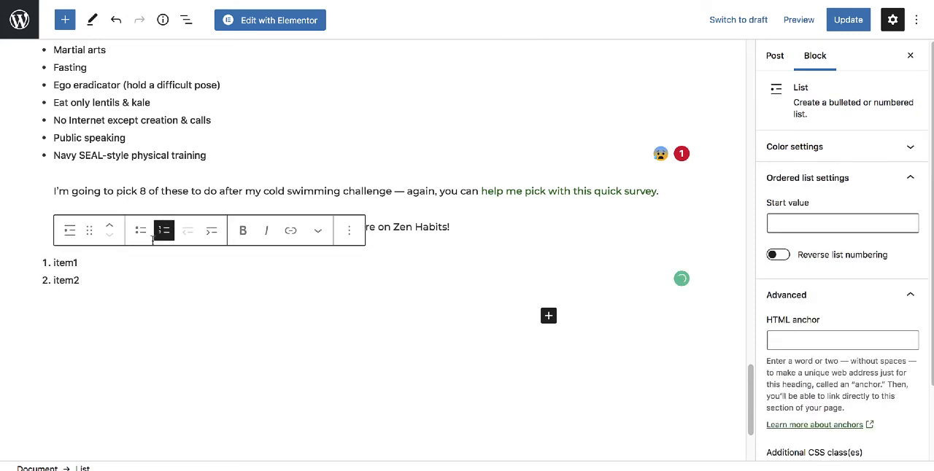
Browse the full block library to examine the available text and media blocks, and close it.
scroll(474, 255, "up", 3)
scroll(492, 231, "down", 2)
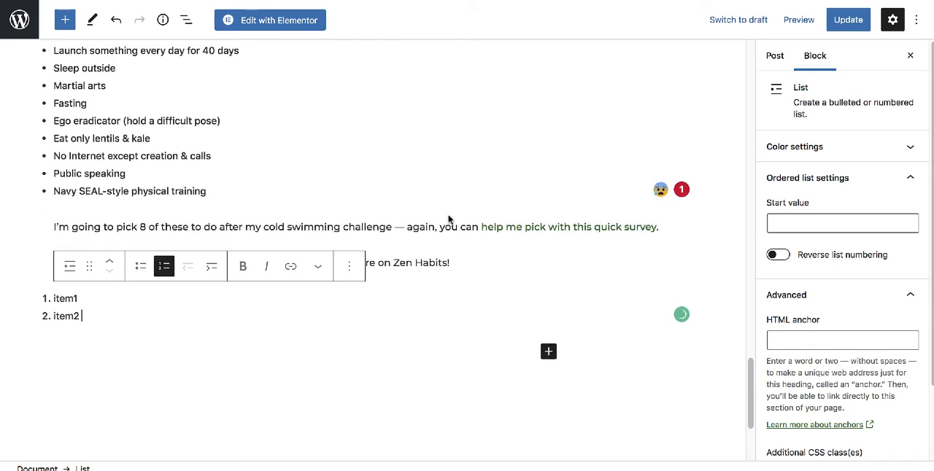
left_click(548, 352)
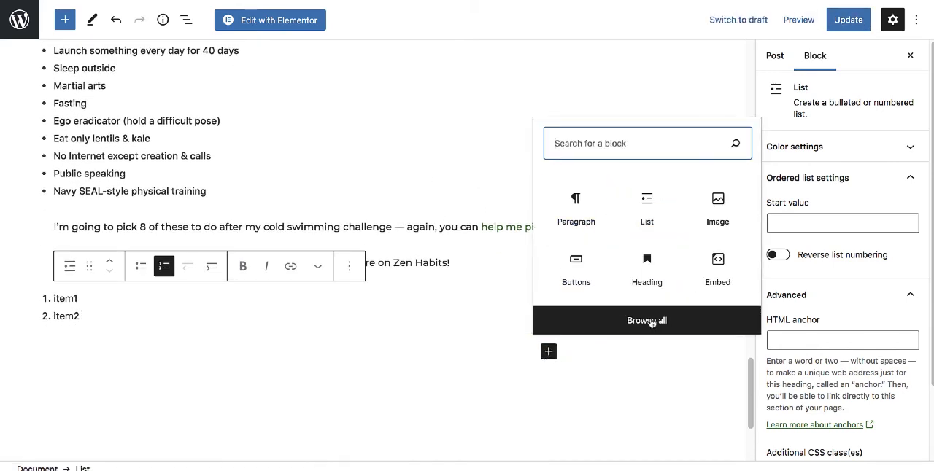
left_click(652, 324)
scroll(102, 211, "down", 5)
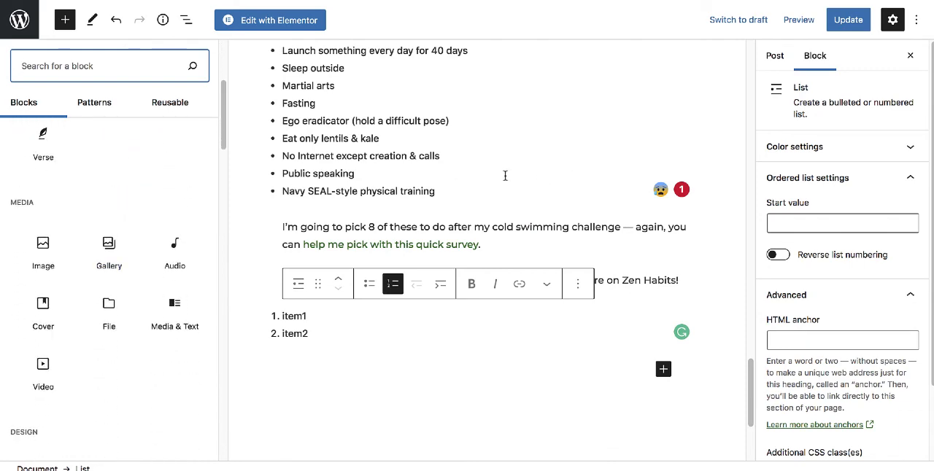
scroll(505, 175, "up", 3)
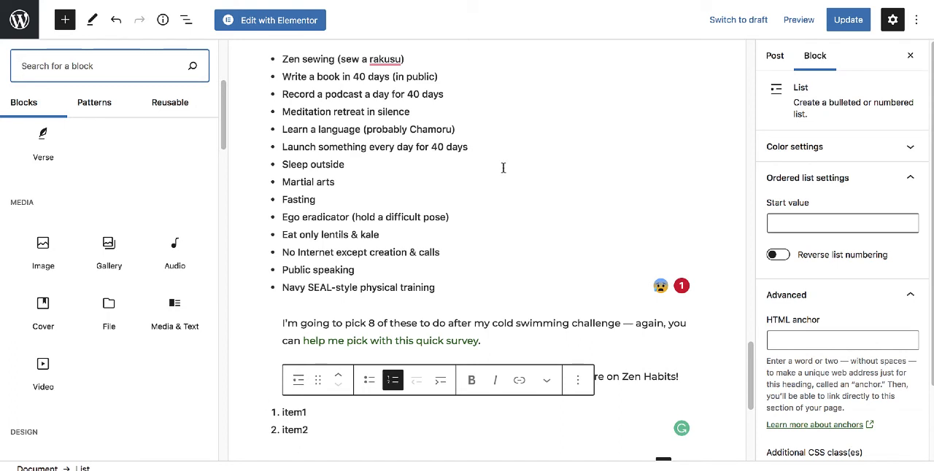
scroll(503, 167, "down", 1)
left_click(563, 155)
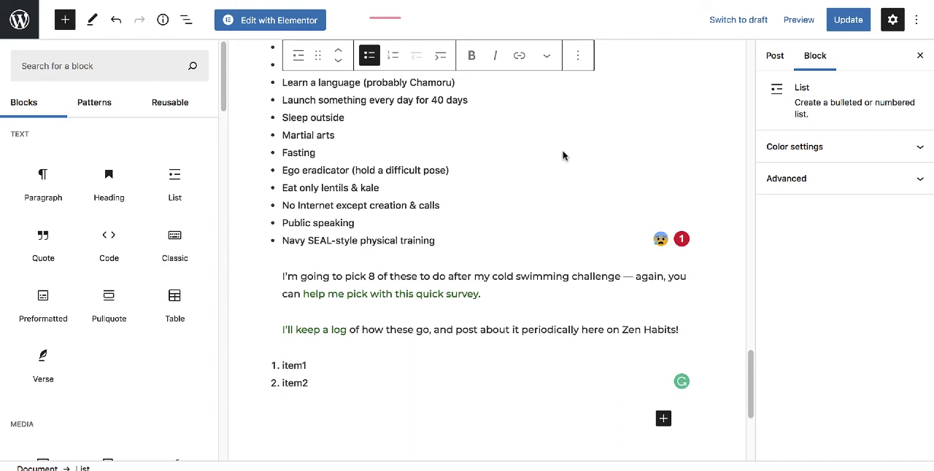
left_click(894, 27)
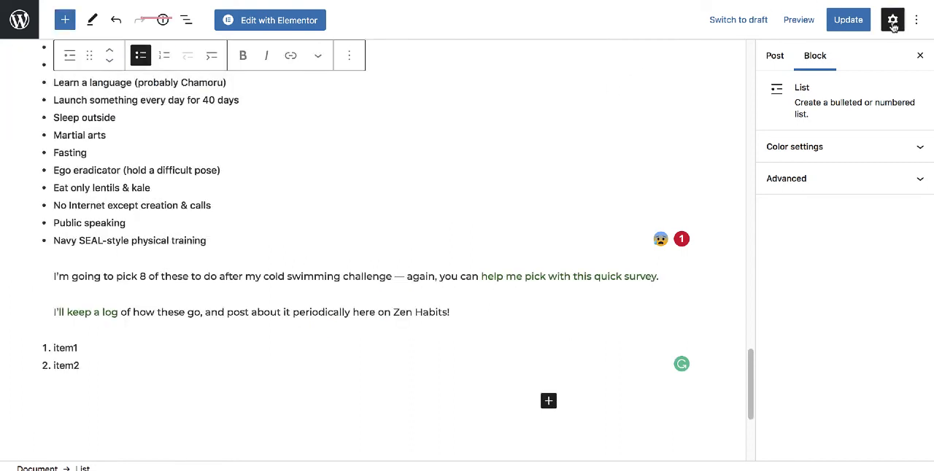
Set the media library image work-with-me.jpg as the post's featured image and update the post.
left_click(892, 28)
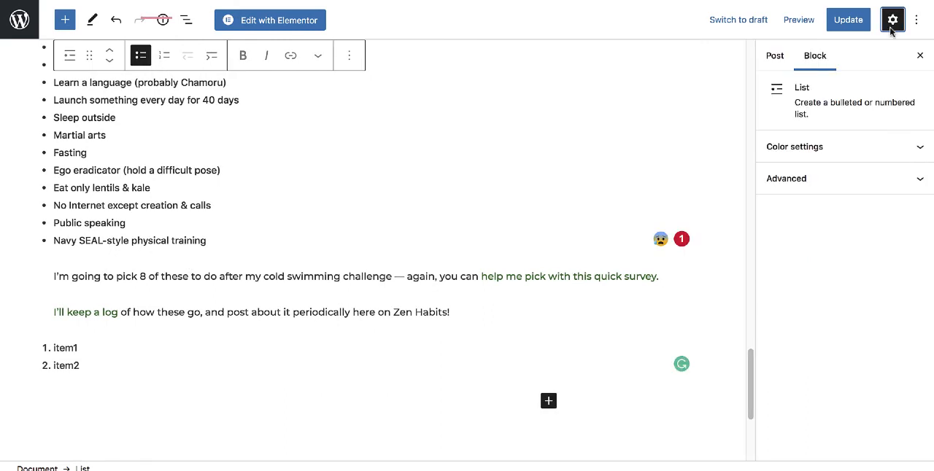
left_click(774, 56)
scroll(814, 252, "down", 3)
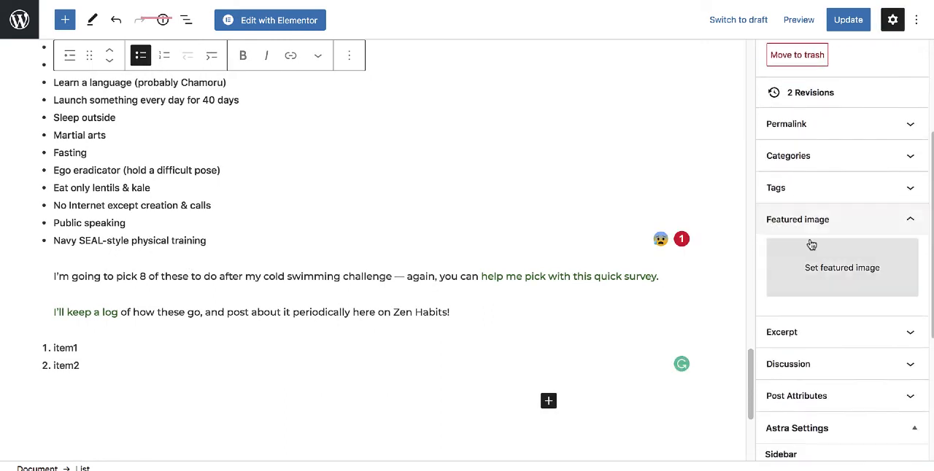
left_click(833, 269)
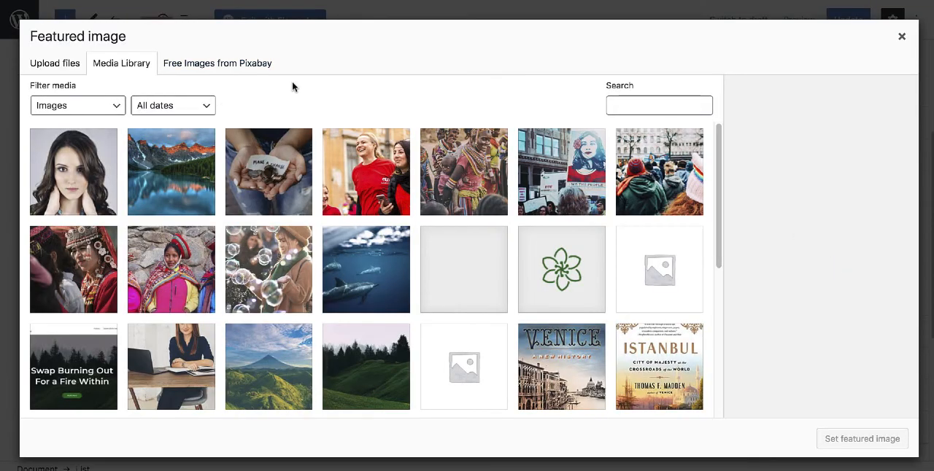
scroll(413, 134, "down", 1)
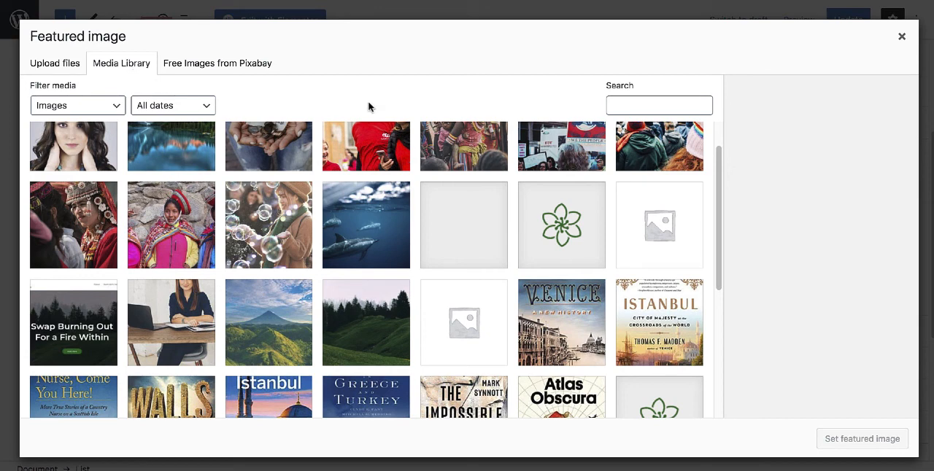
left_click(269, 324)
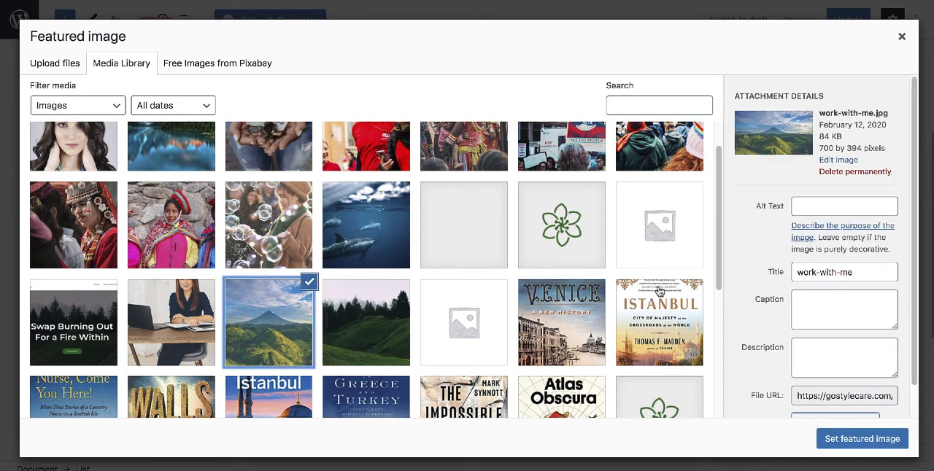
left_click(859, 445)
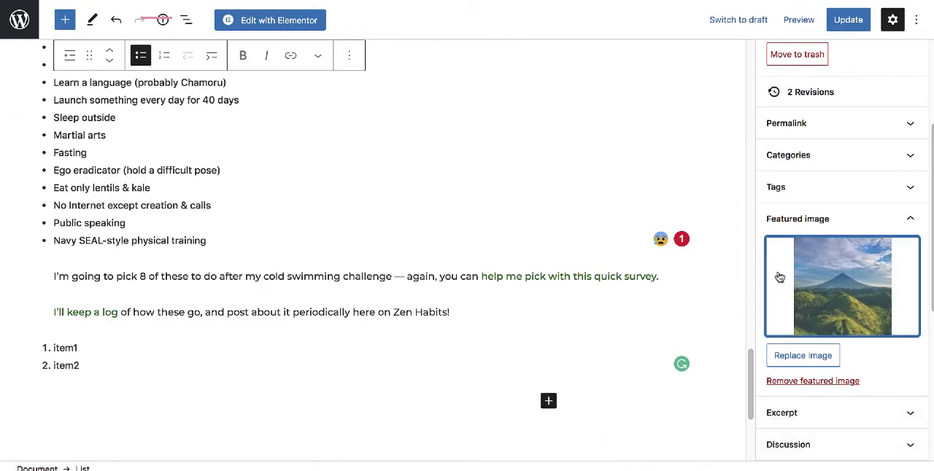
left_click(847, 22)
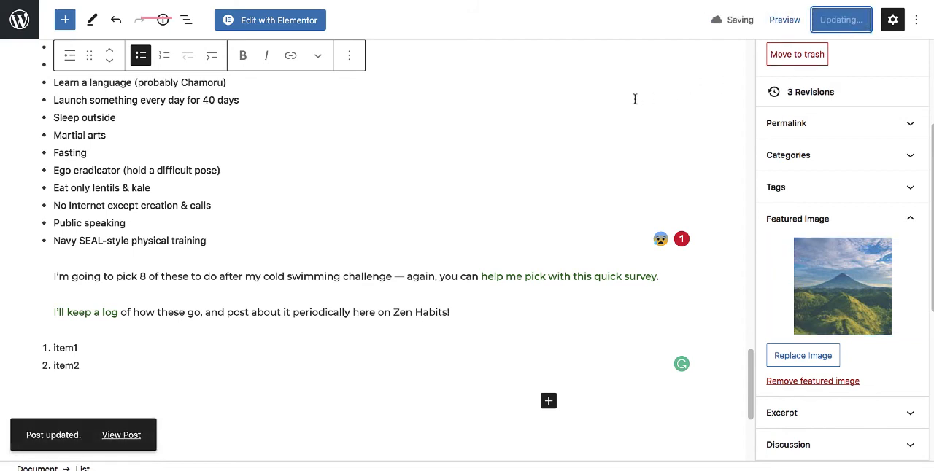
Preview the updated post in a new browser tab and examine its featured image, title and opening text.
left_click(797, 25)
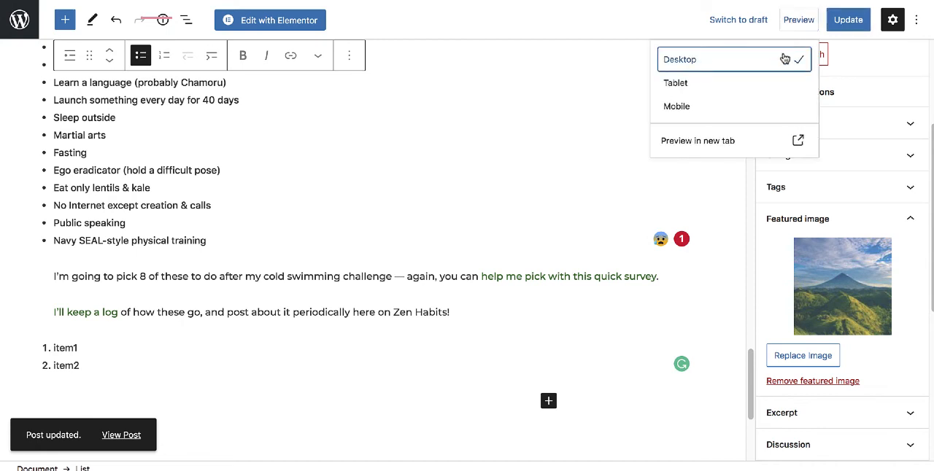
left_click(699, 142)
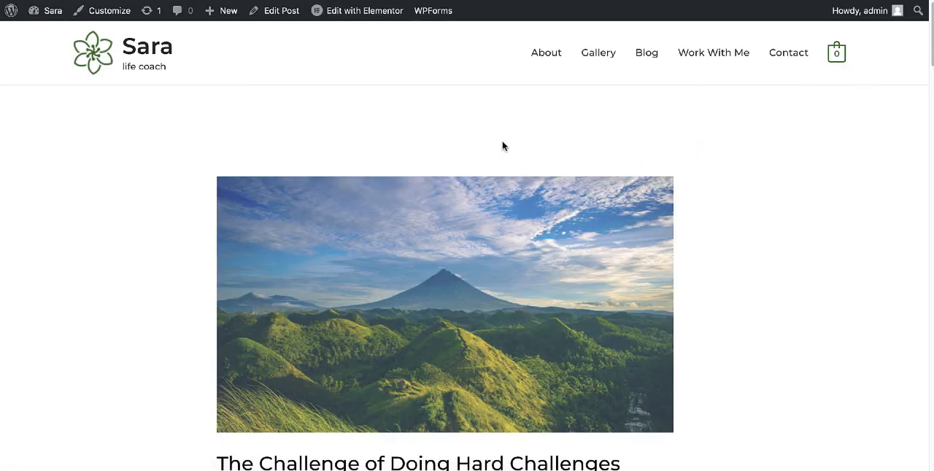
scroll(502, 146, "down", 3)
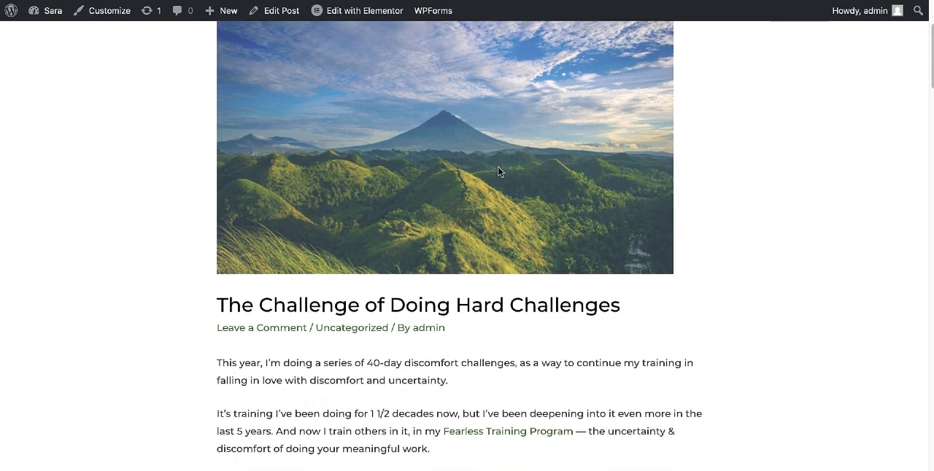
scroll(498, 173, "down", 5)
scroll(623, 187, "up", 5)
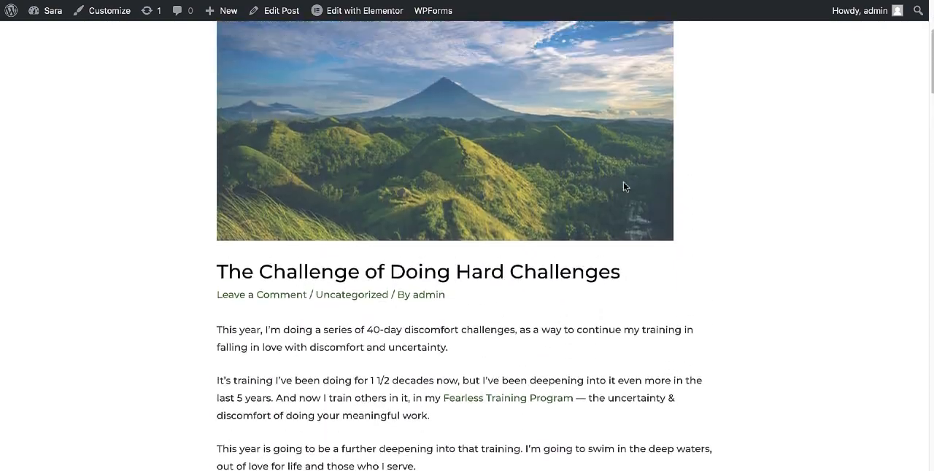
scroll(623, 188, "up", 4)
Open the site's Blog page and examine how the posts' images, titles, categories and excerpts are listed.
left_click(643, 58)
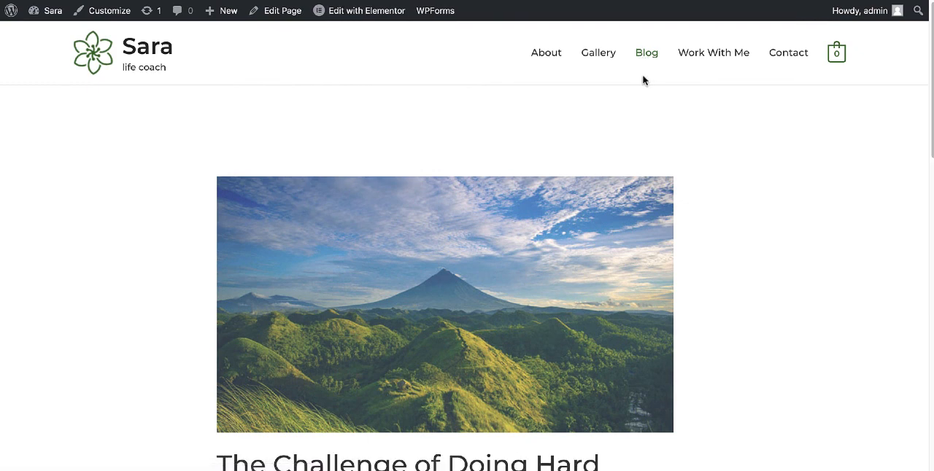
scroll(596, 110, "down", 3)
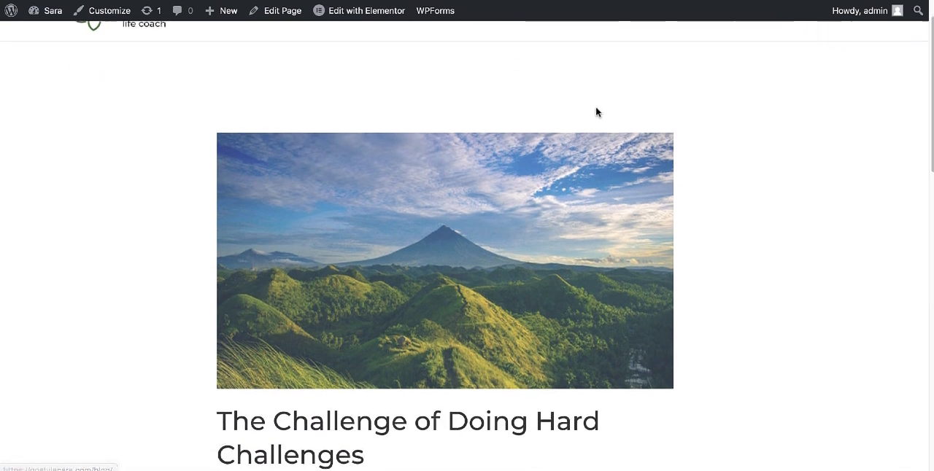
scroll(469, 170, "down", 3)
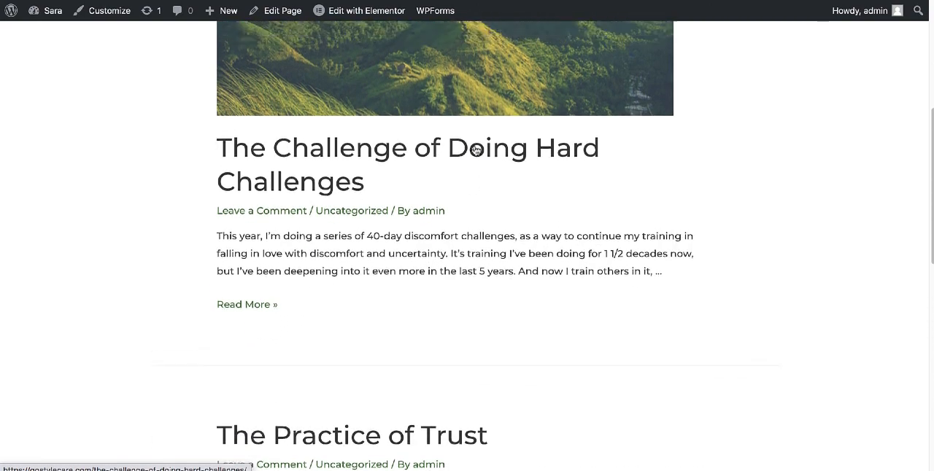
scroll(481, 146, "up", 2)
scroll(494, 170, "down", 2)
scroll(496, 297, "down", 1)
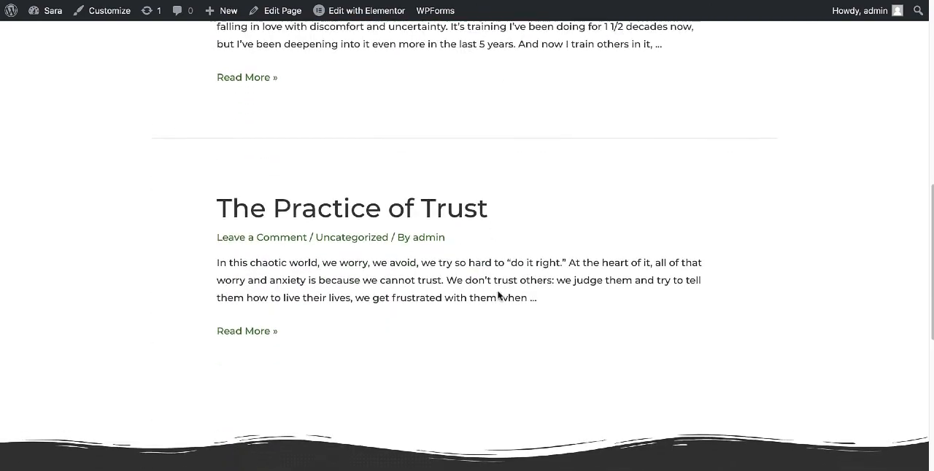
scroll(618, 184, "up", 5)
scroll(723, 186, "up", 3)
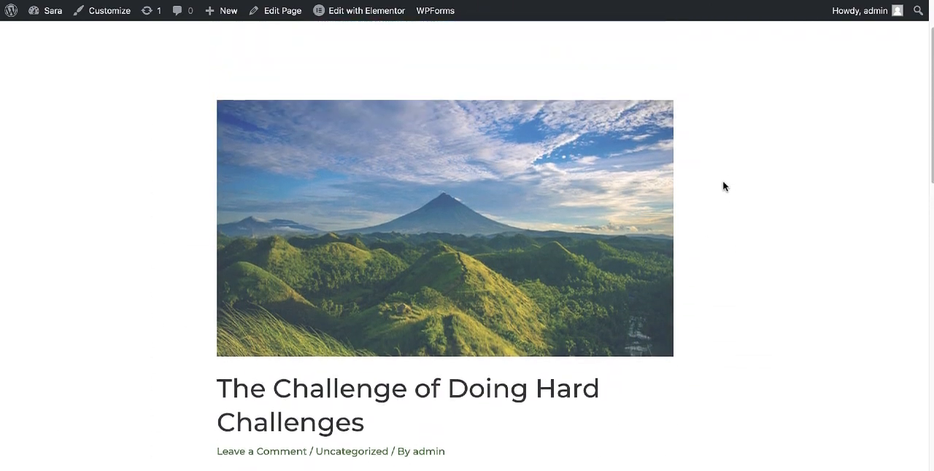
scroll(728, 163, "down", 2)
scroll(729, 166, "down", 3)
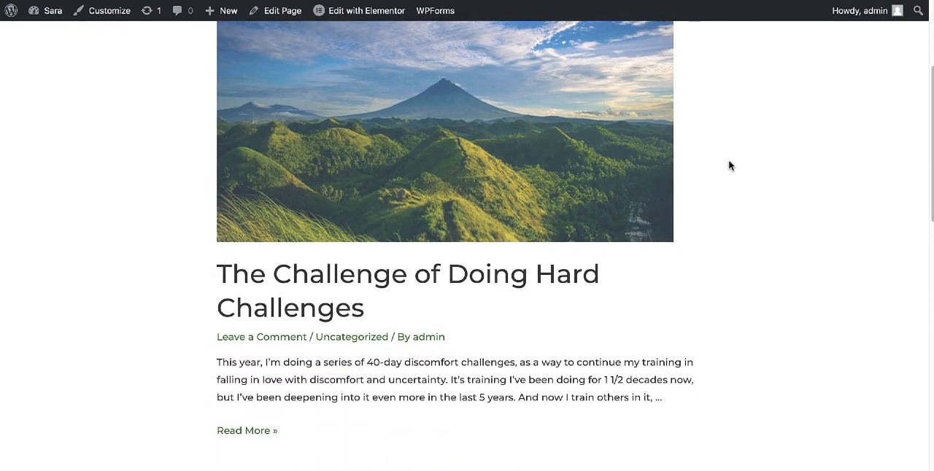
scroll(440, 215, "up", 2)
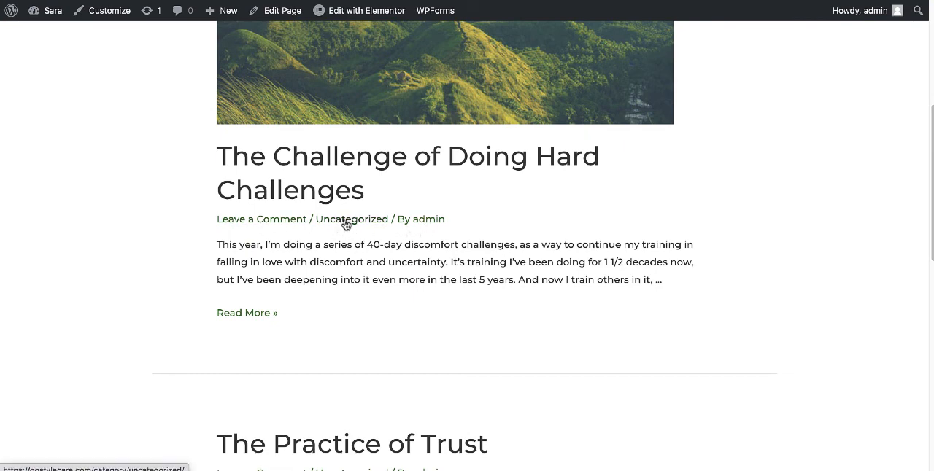
scroll(347, 229, "up", 2)
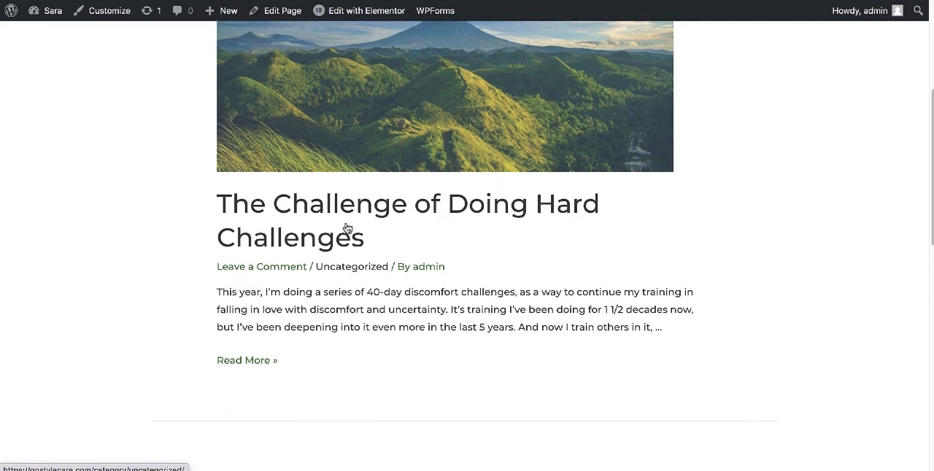
Open the post "The Challenge of Doing Hard Challenges" for editing and remove it from the Uncategorized category.
left_click(434, 123)
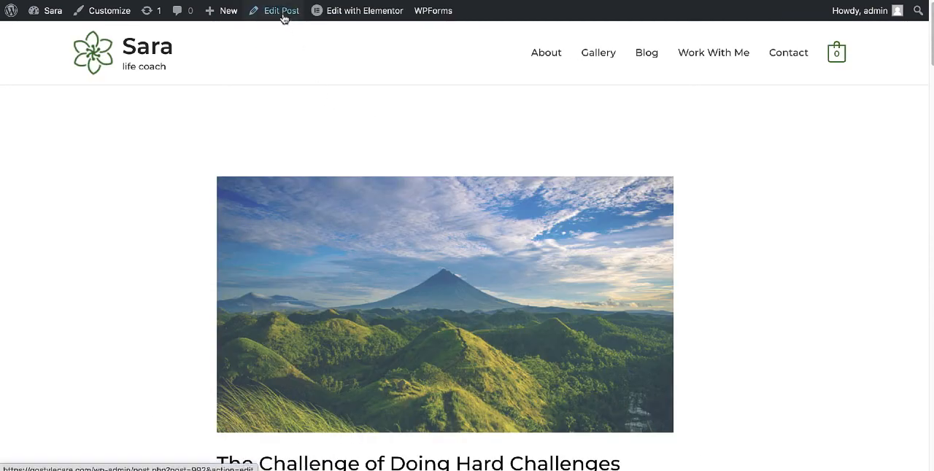
left_click(284, 16)
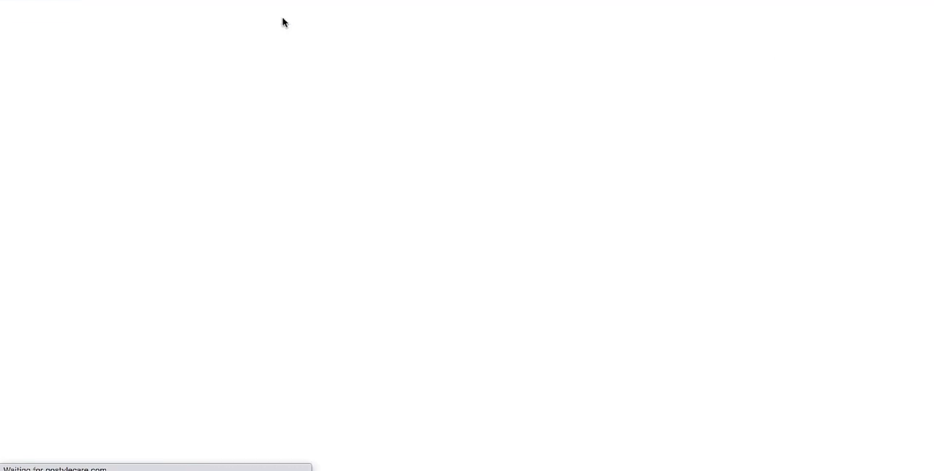
scroll(576, 286, "down", 1)
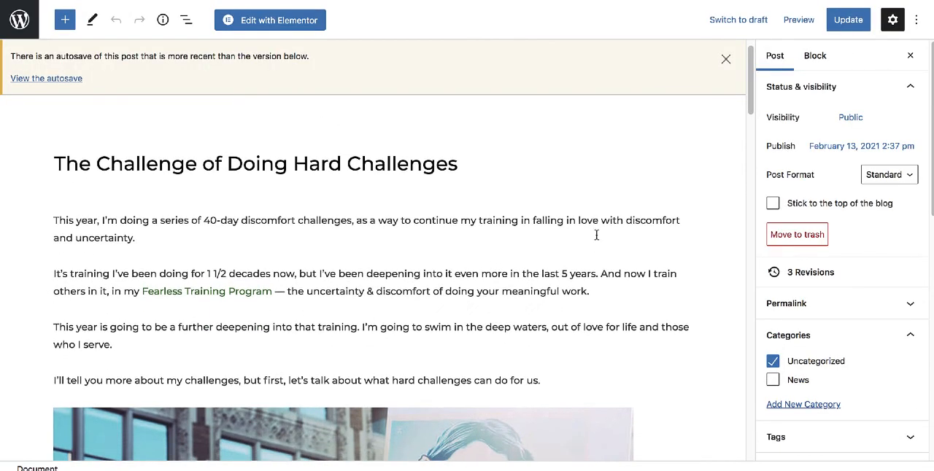
scroll(812, 159, "down", 1)
scroll(812, 159, "down", 1)
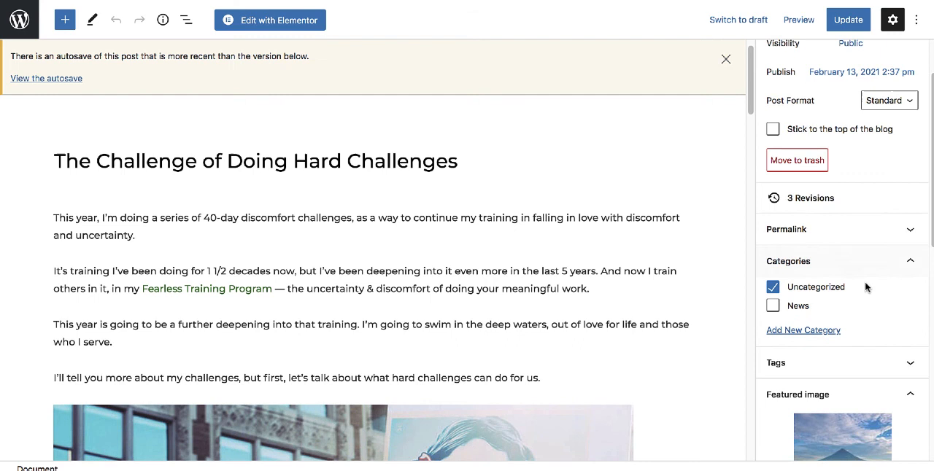
left_click(775, 293)
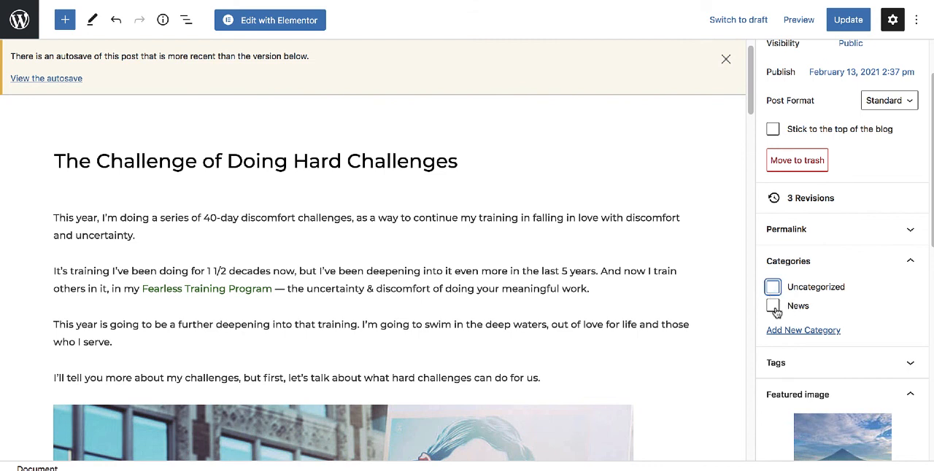
Add a new category named "Health" to the post without a parent category and update the post.
left_click(802, 332)
scroll(803, 317, "down", 2)
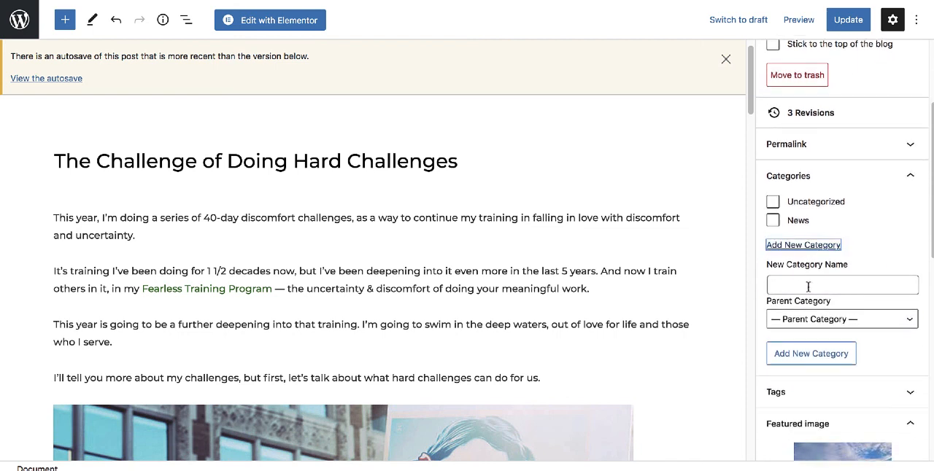
left_click(808, 287)
type("H")
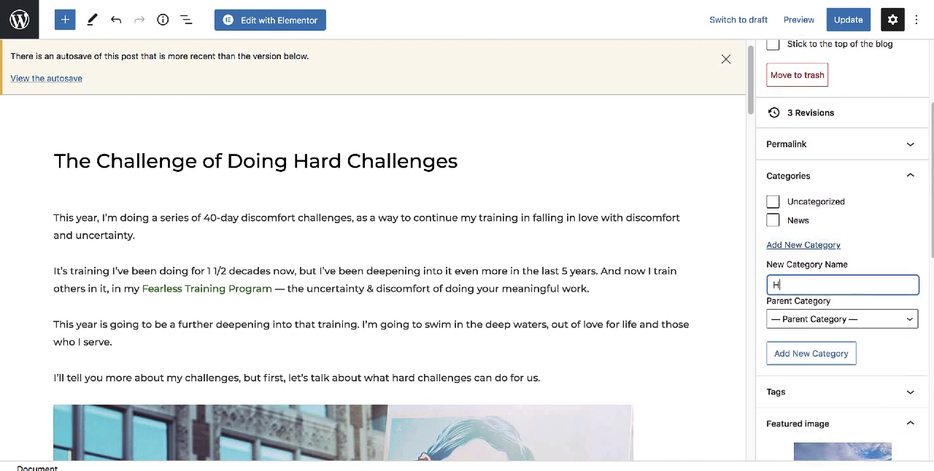
type("ealth")
left_click(808, 362)
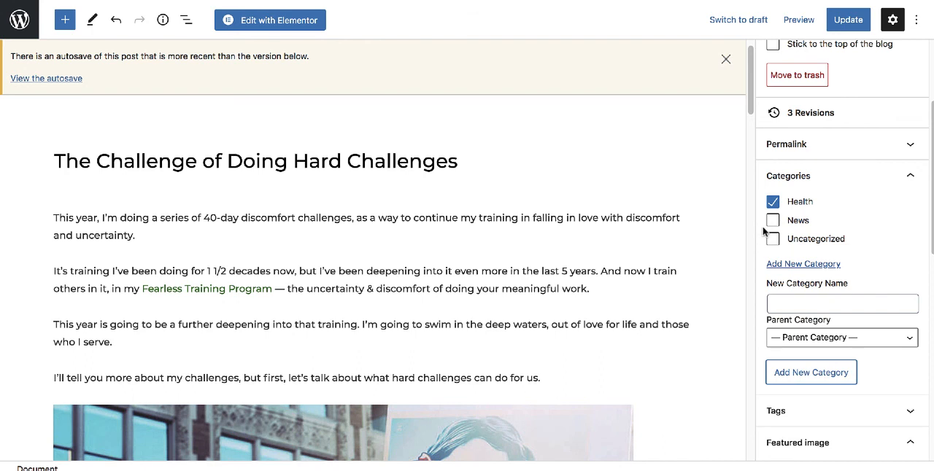
scroll(810, 233, "up", 2)
left_click(840, 22)
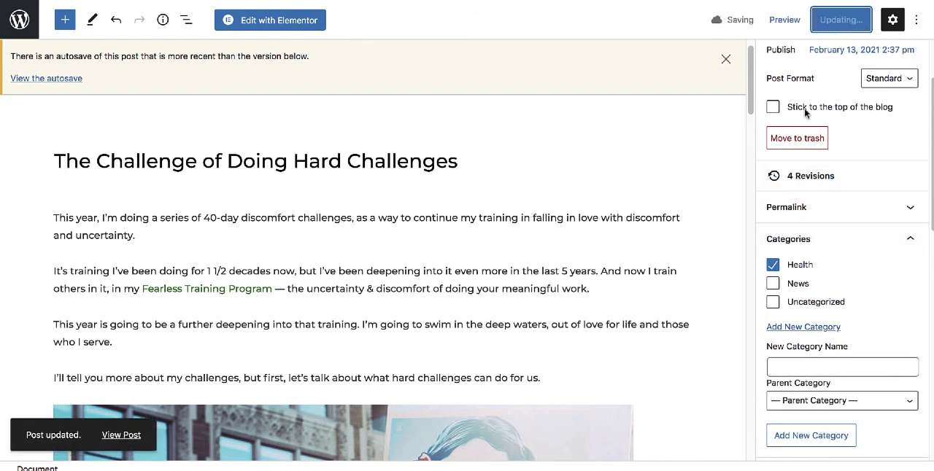
scroll(657, 241, "up", 1)
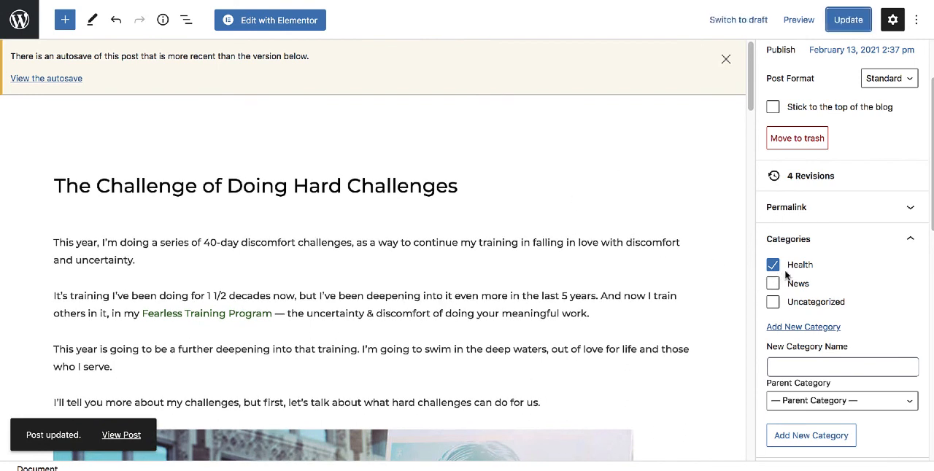
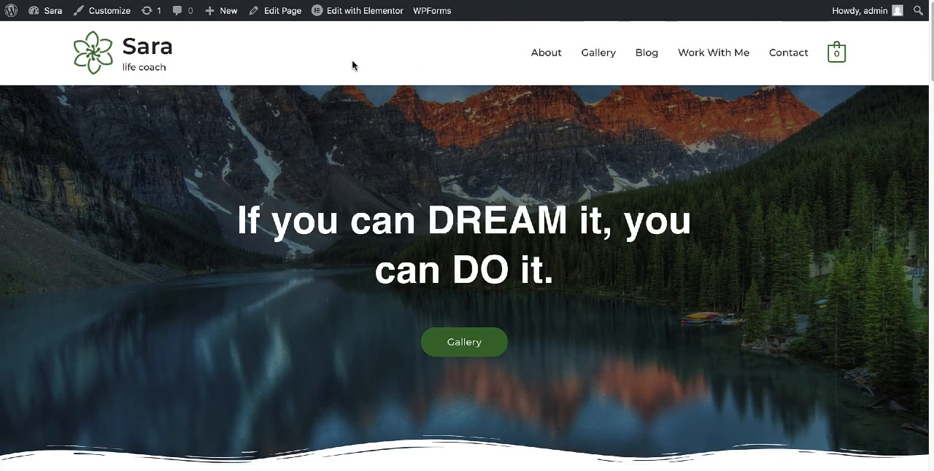
Open the site identity settings and try the woman's portrait from the media library as the site logo, cancelling the selection.
left_click(113, 16)
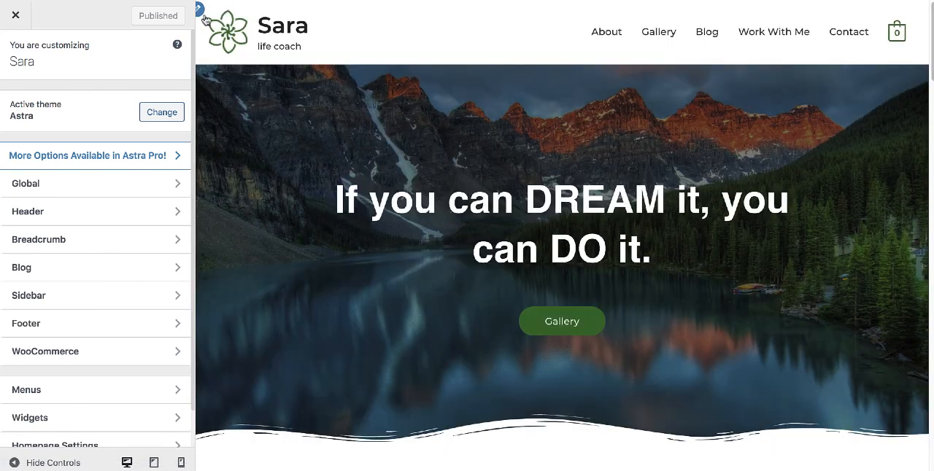
left_click(200, 13)
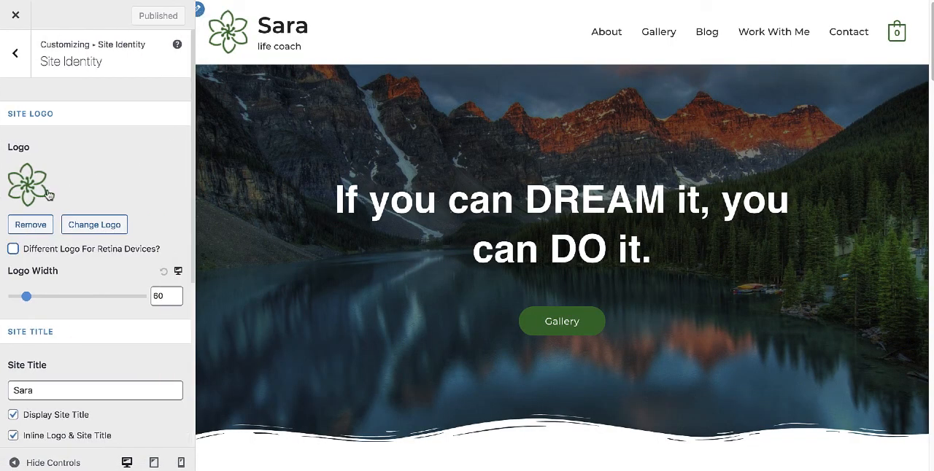
left_click(108, 227)
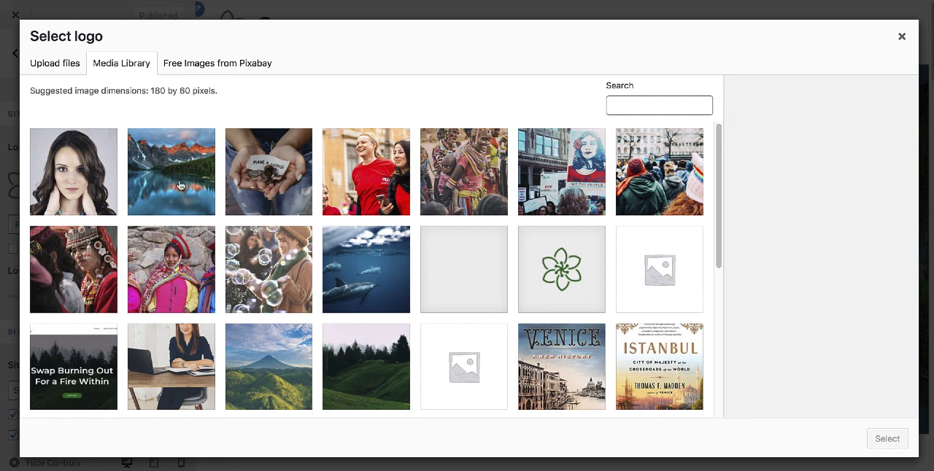
left_click(89, 154)
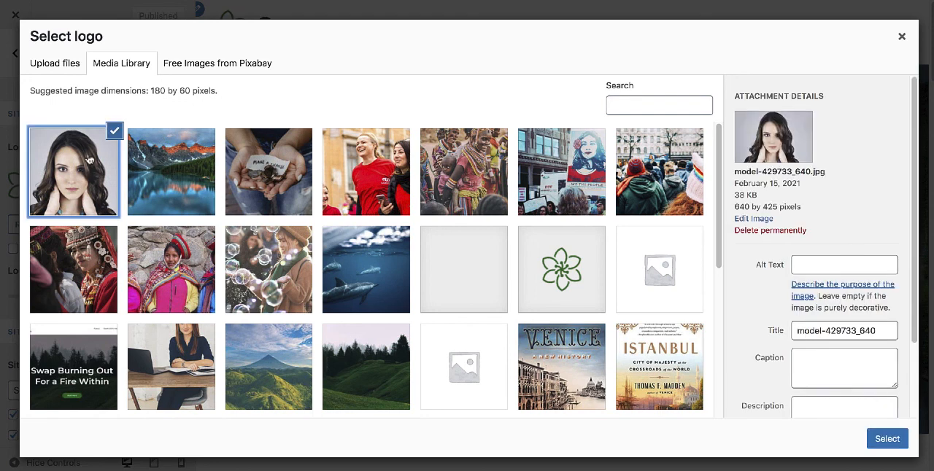
left_click(901, 40)
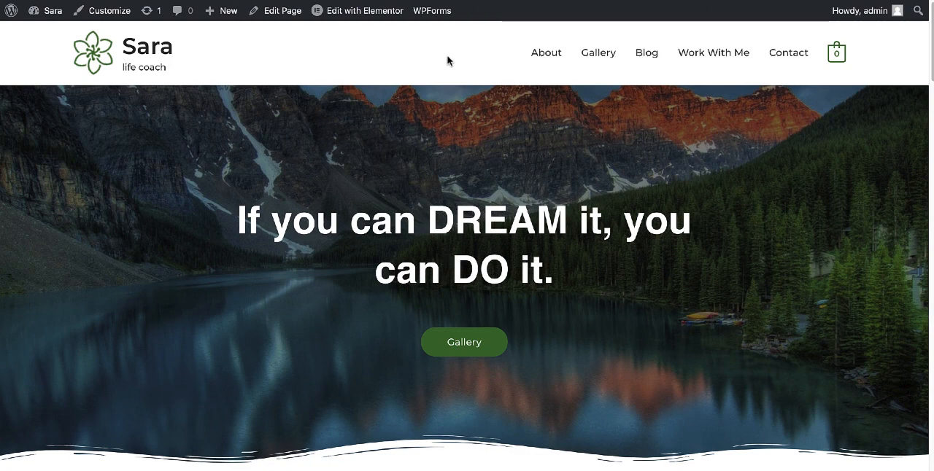
scroll(447, 61, "down", 2)
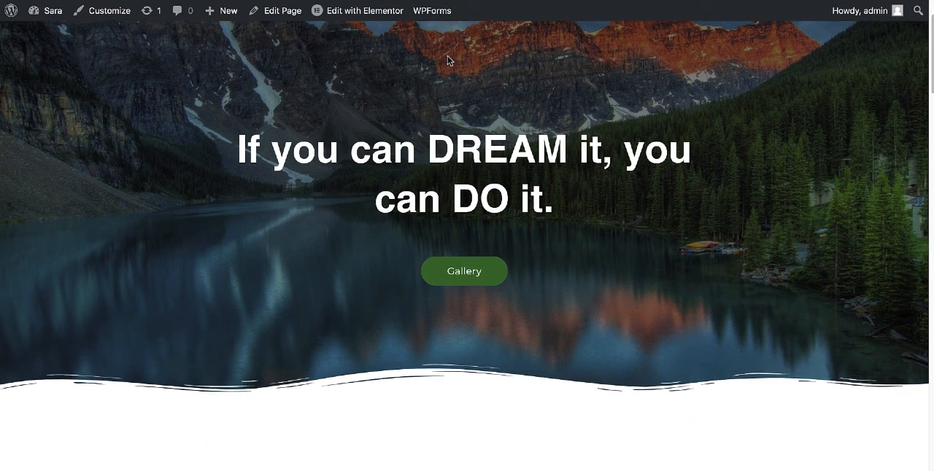
scroll(449, 61, "up", 2)
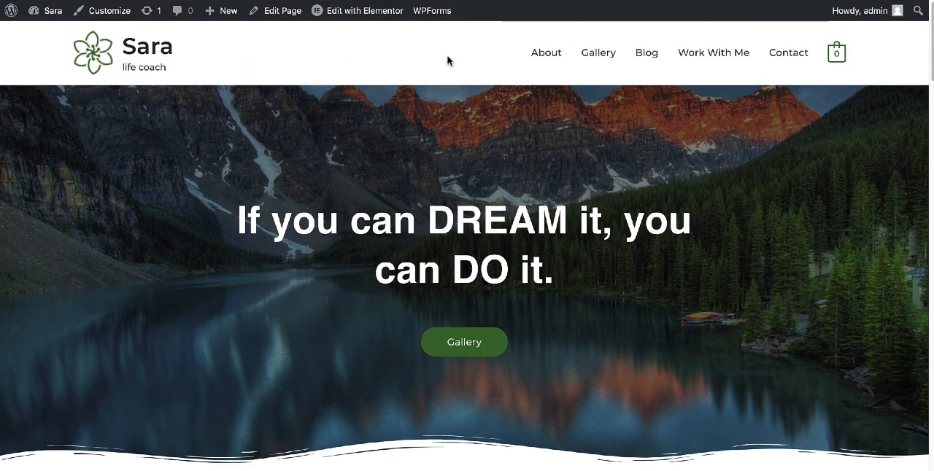